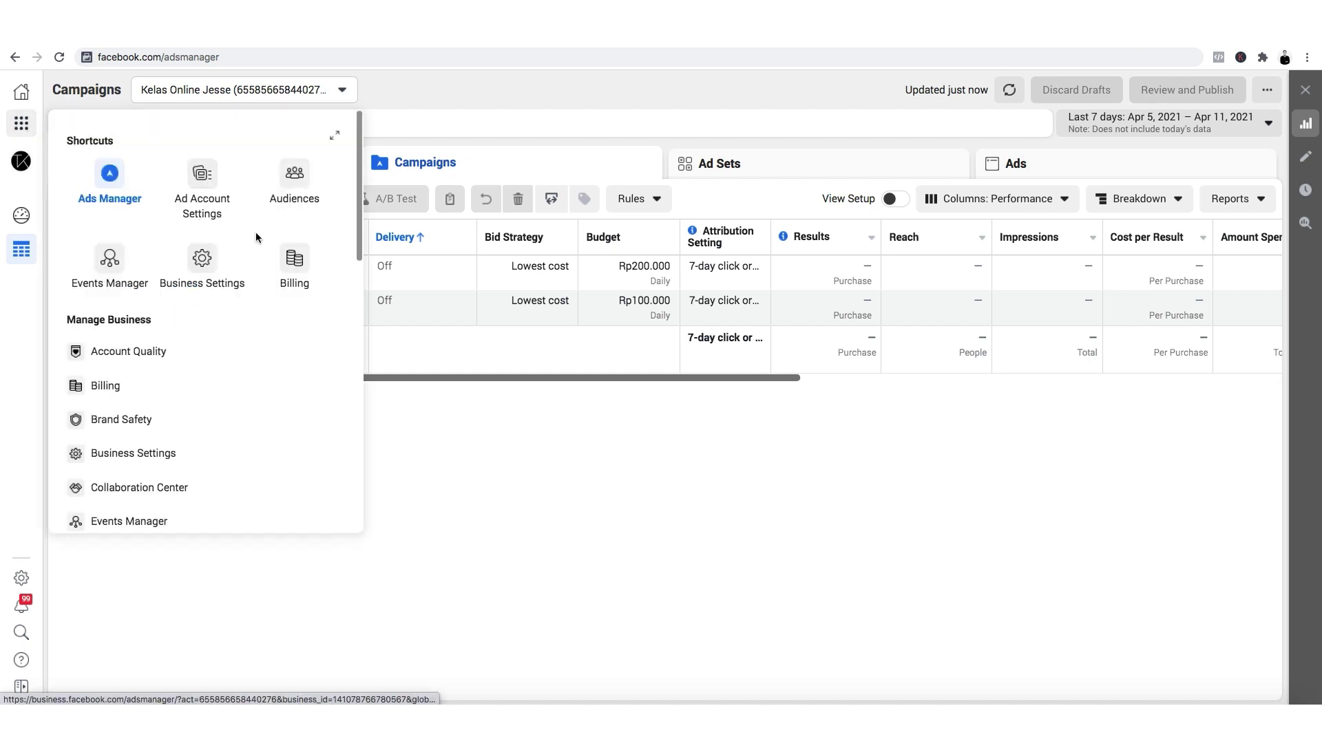
Open Events Manager from the shortcuts menu in a separate browser tab and switch to it.
right_click(114, 266)
left_click(138, 267)
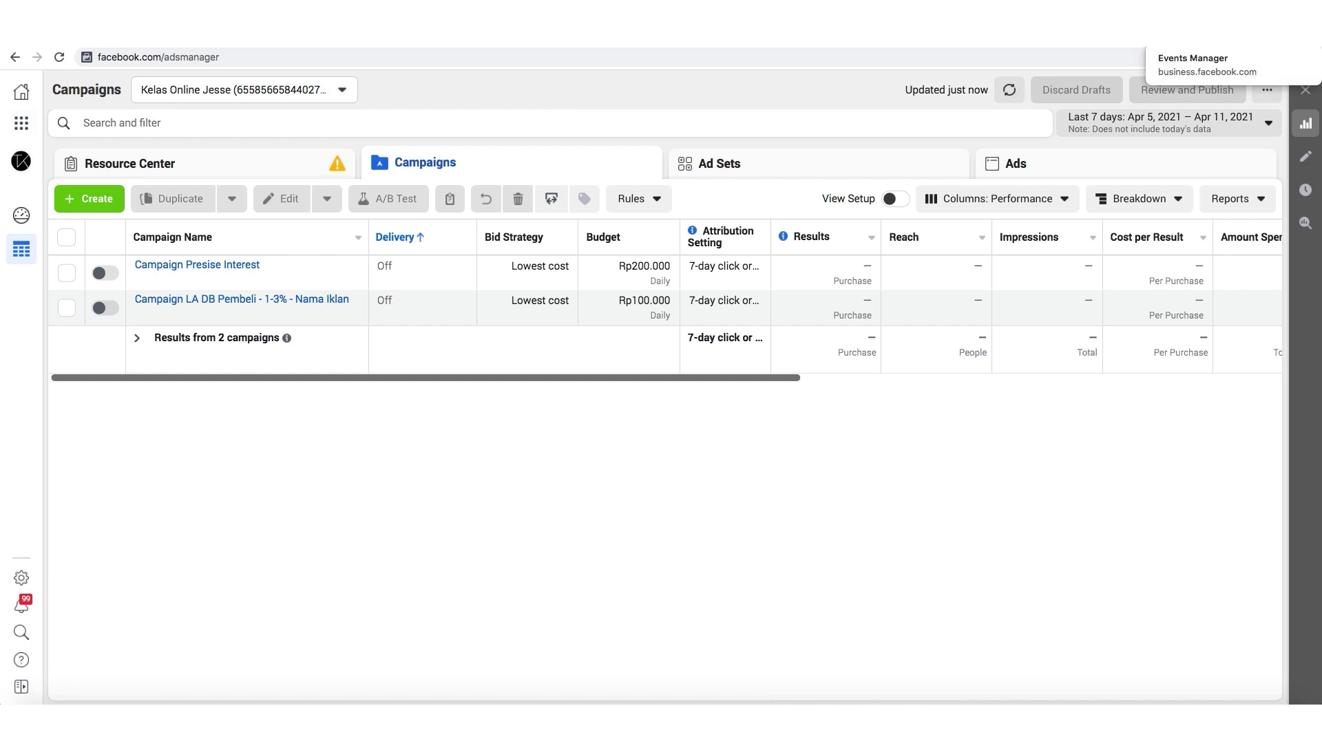
left_click(1212, 14)
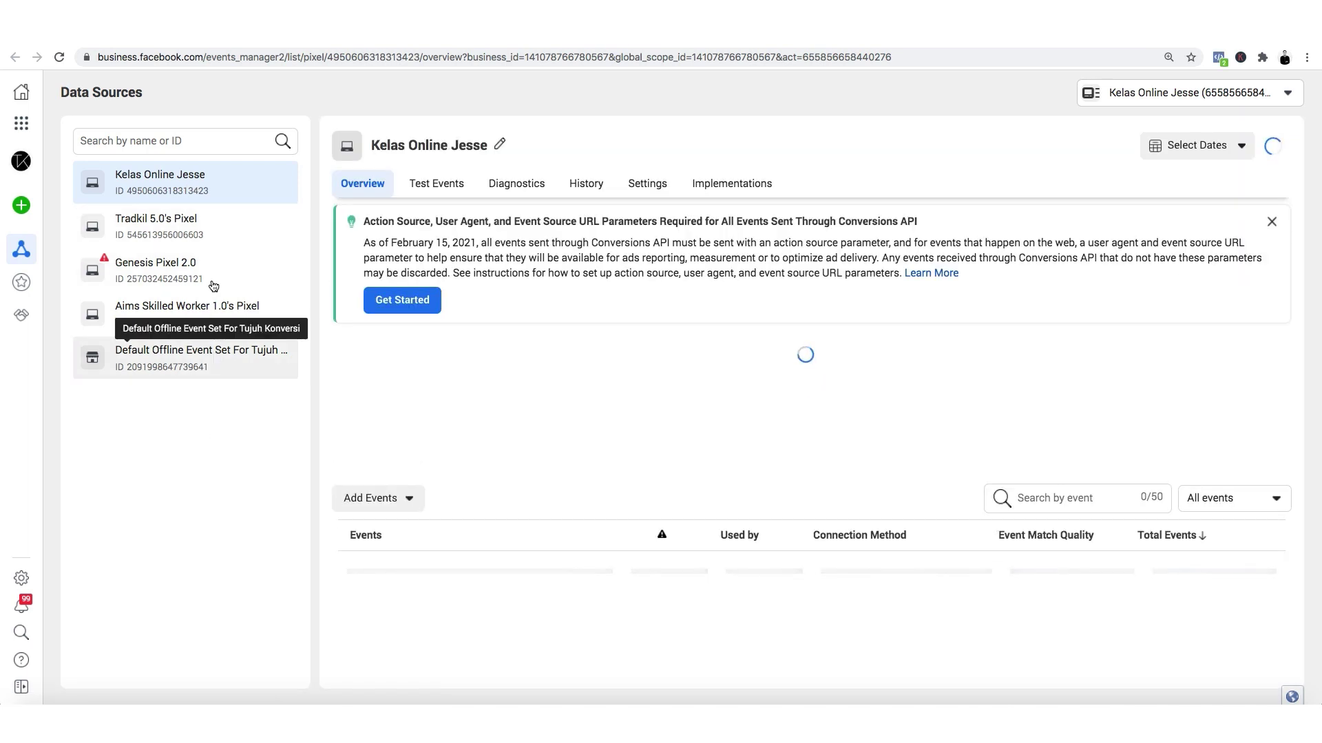
Start connecting a new Web data source using the Facebook Pixel method.
left_click(195, 180)
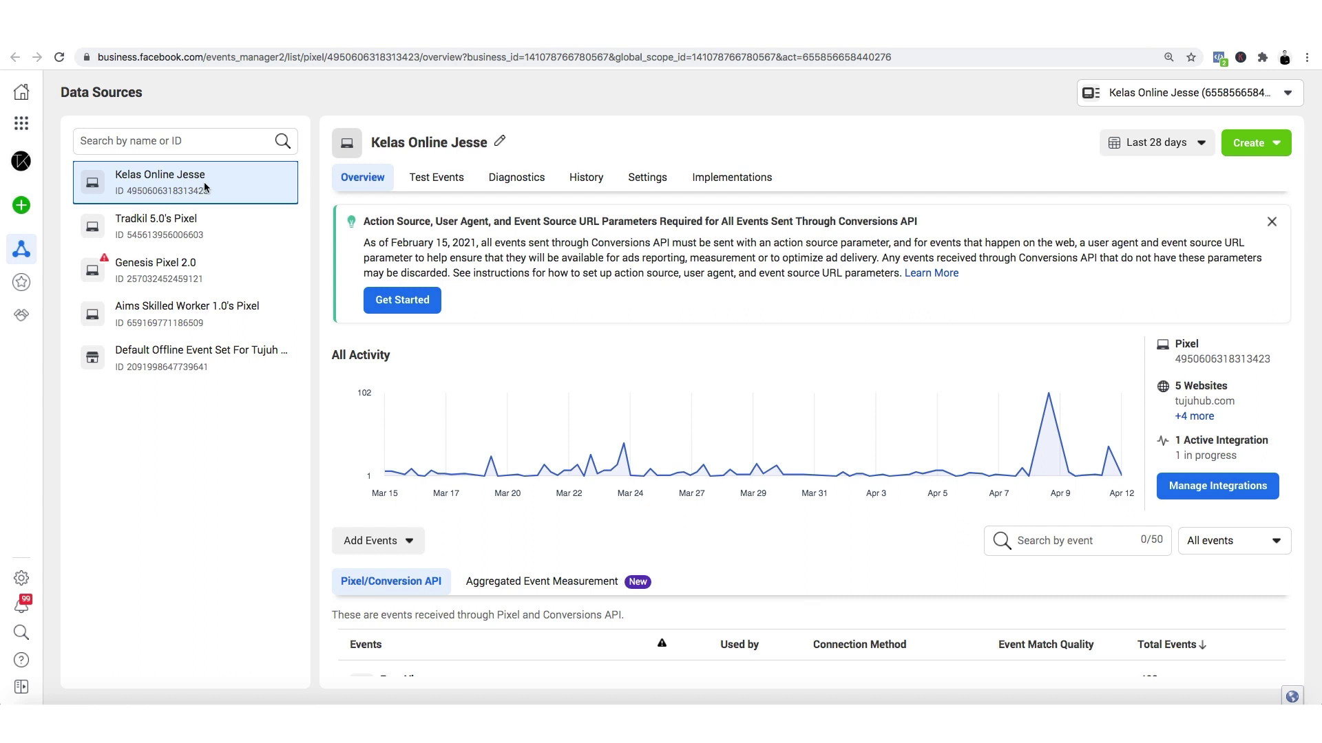
mouse_move(10, 207)
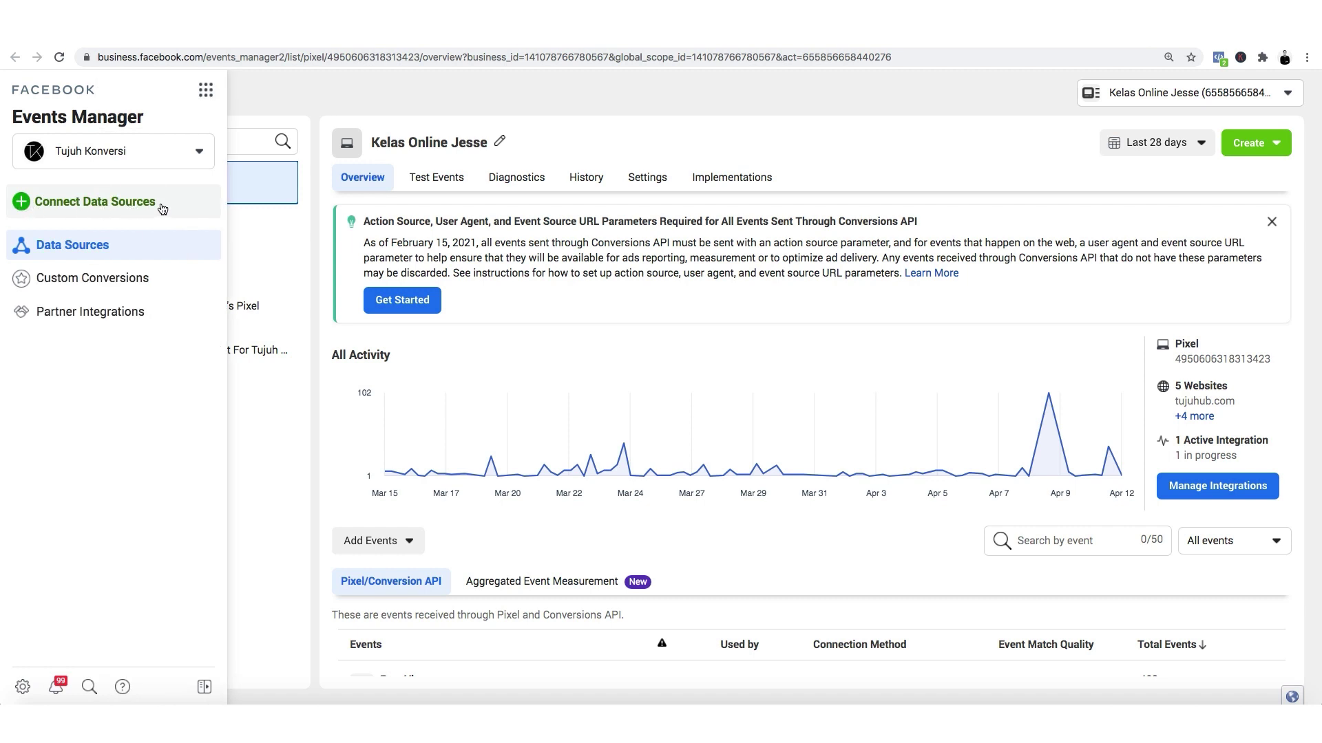
left_click(97, 202)
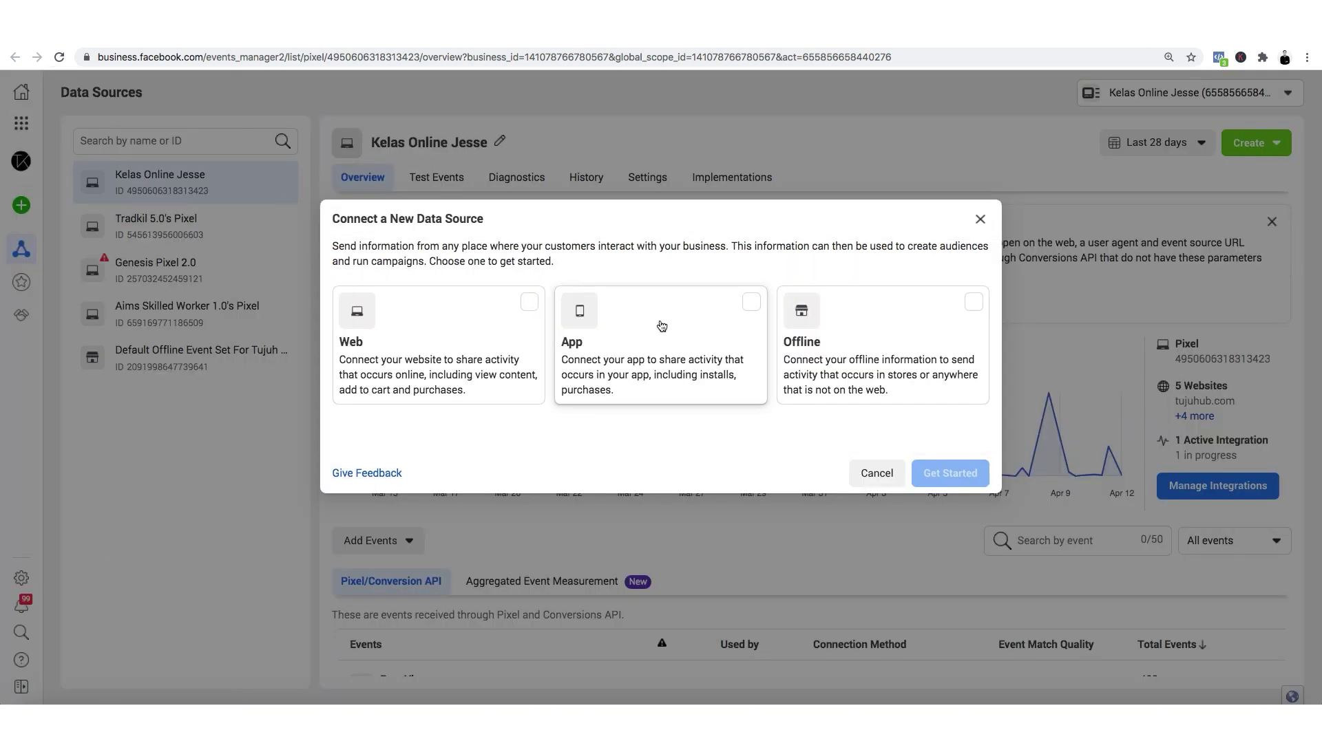
left_click(399, 361)
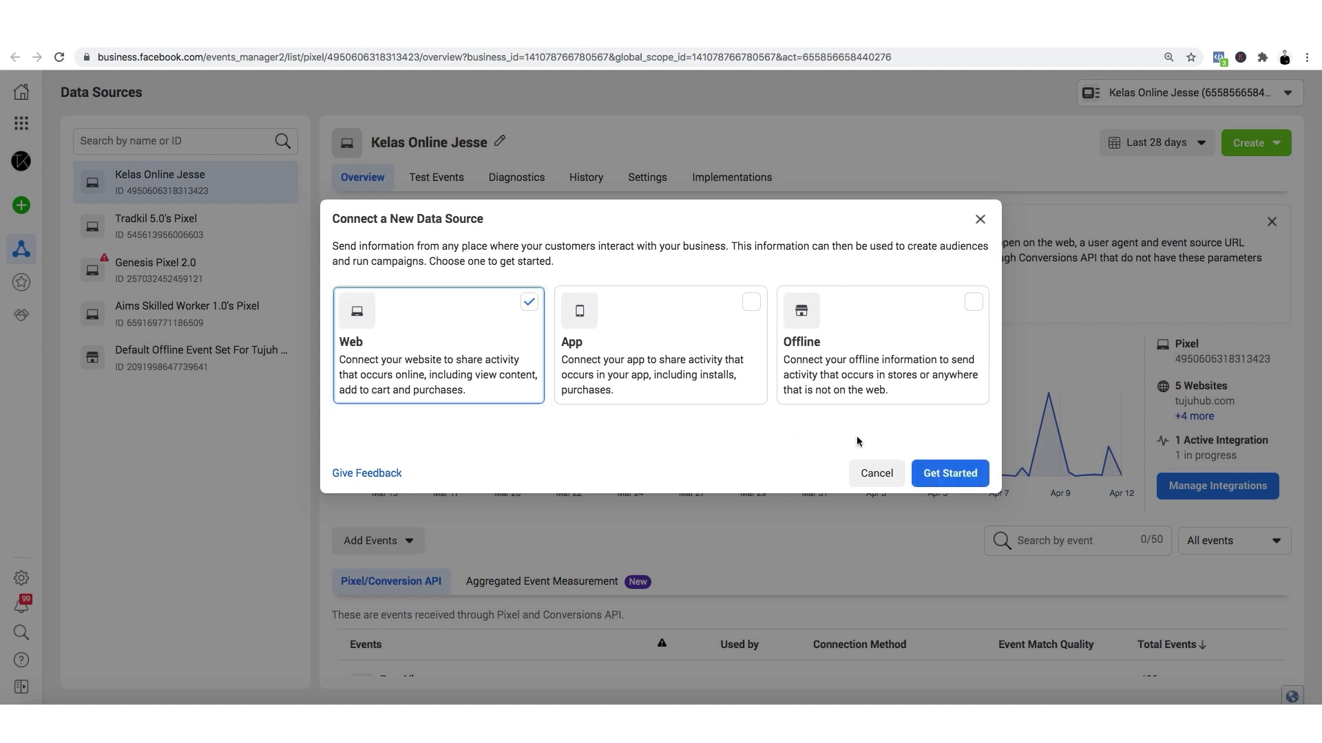
left_click(948, 475)
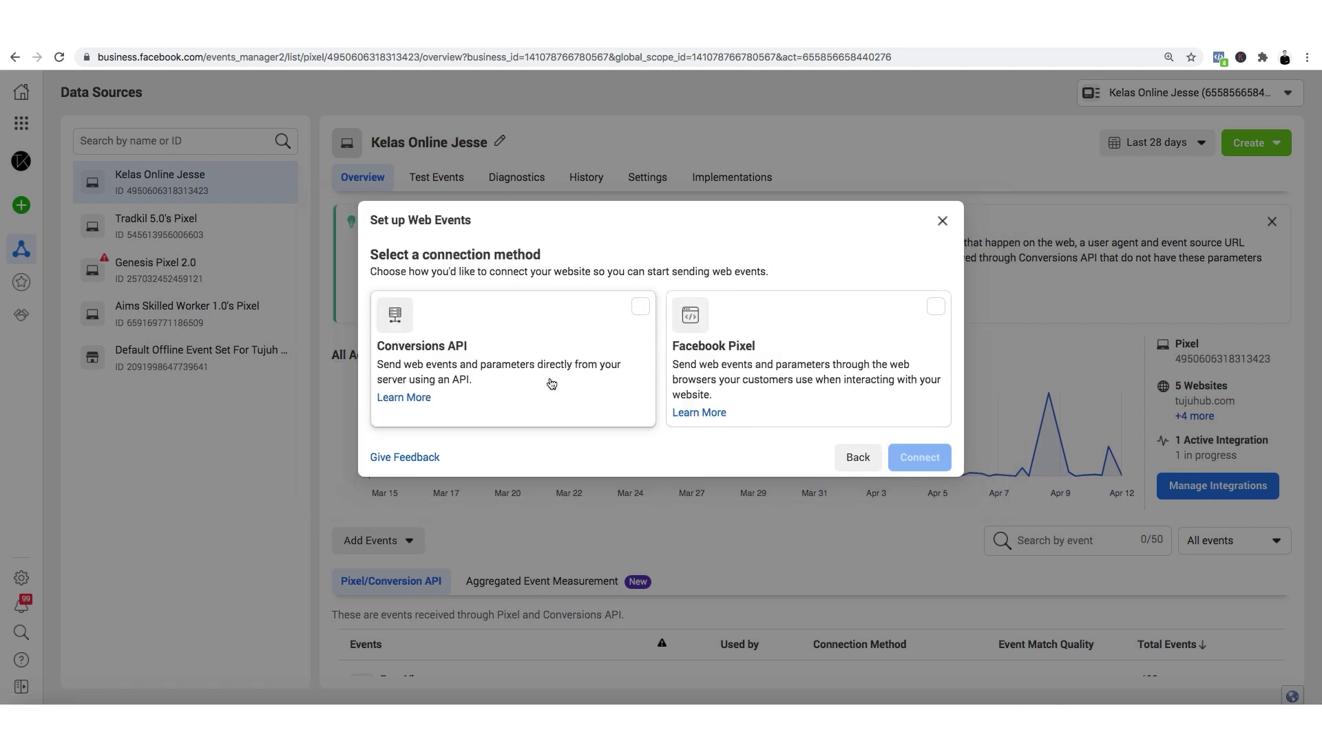
left_click(764, 370)
left_click(919, 458)
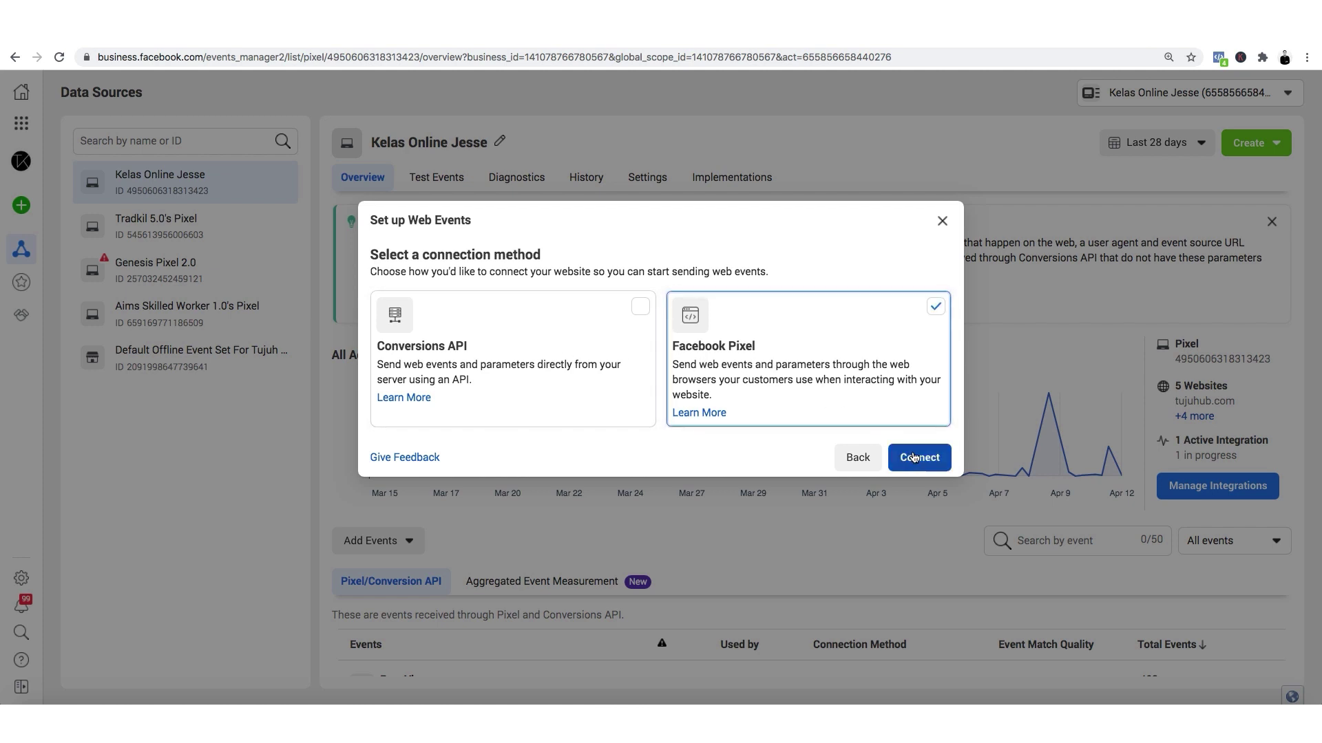
Name the new pixel 'Kelas Online Jesse Pixel' and continue.
left_click(671, 348)
type("Kelas")
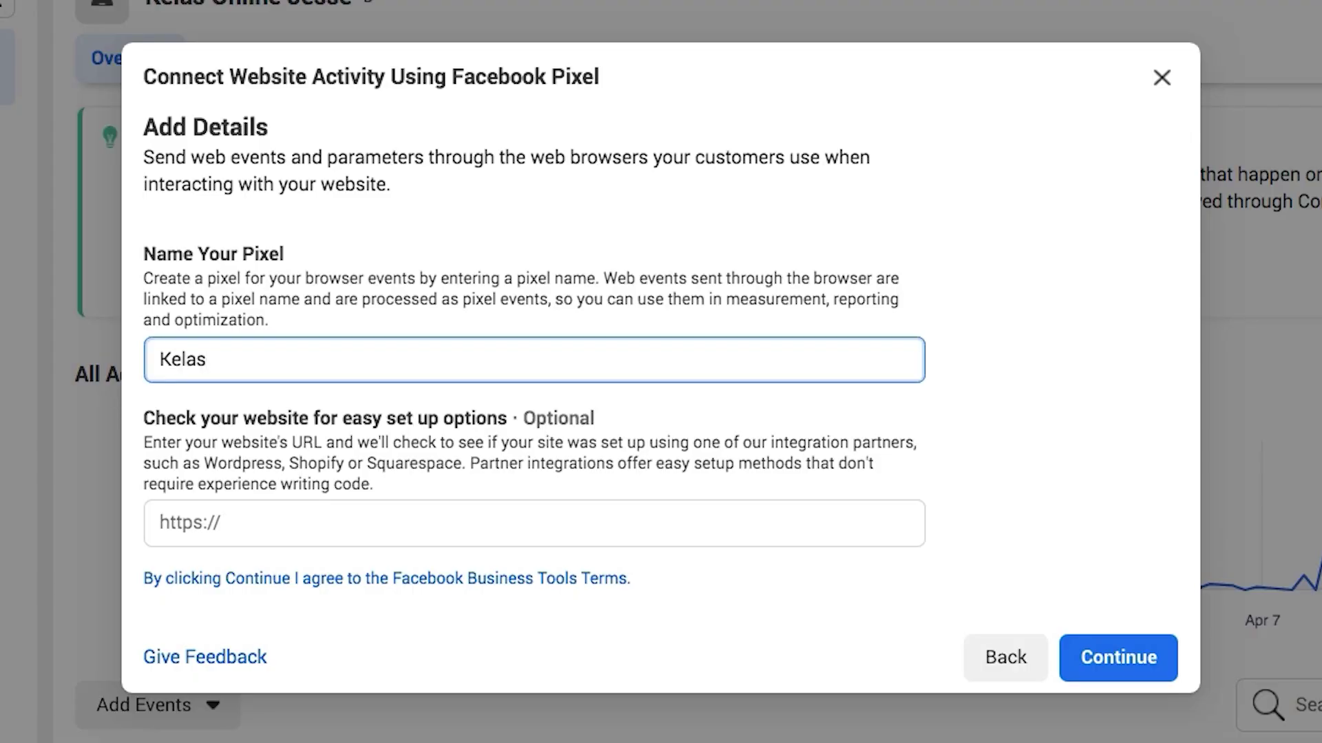
type(" Online Jesse Pixel")
left_click(830, 600)
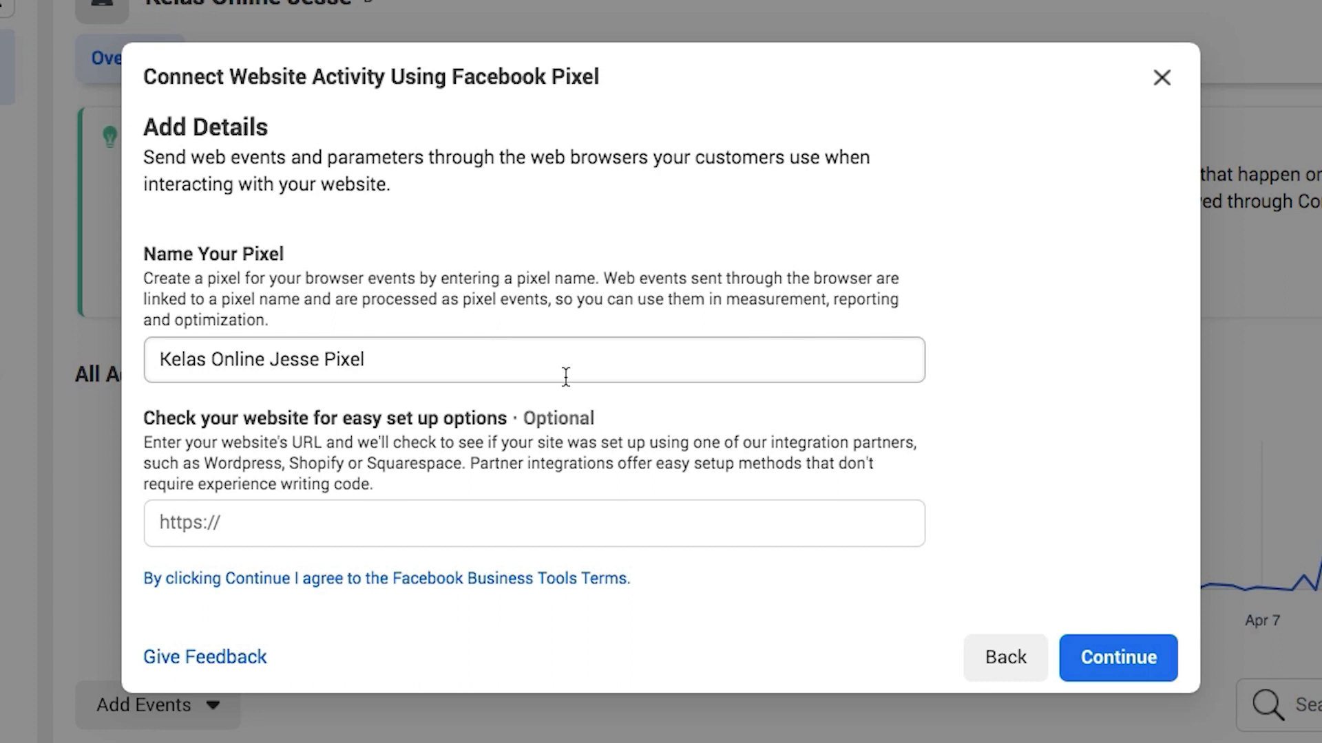
left_click_drag(255, 422, 448, 443)
left_click(384, 491)
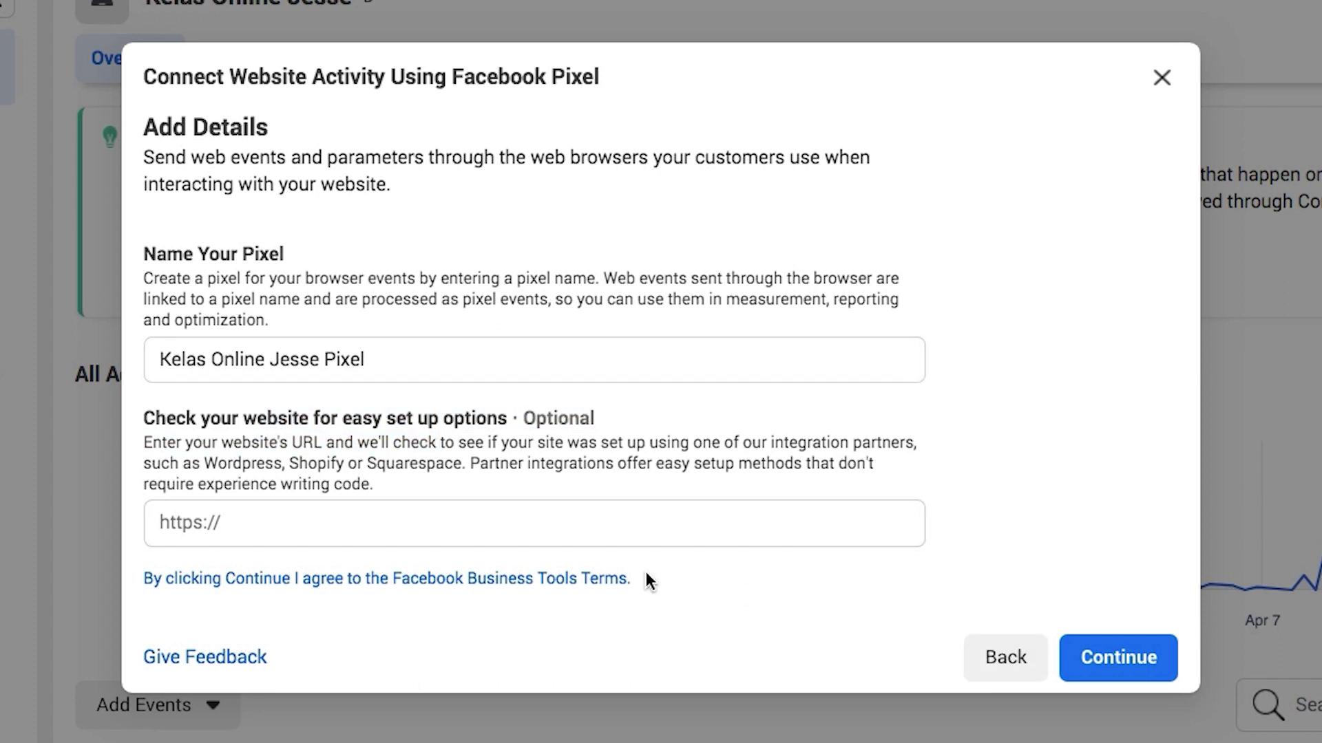
left_click(1124, 659)
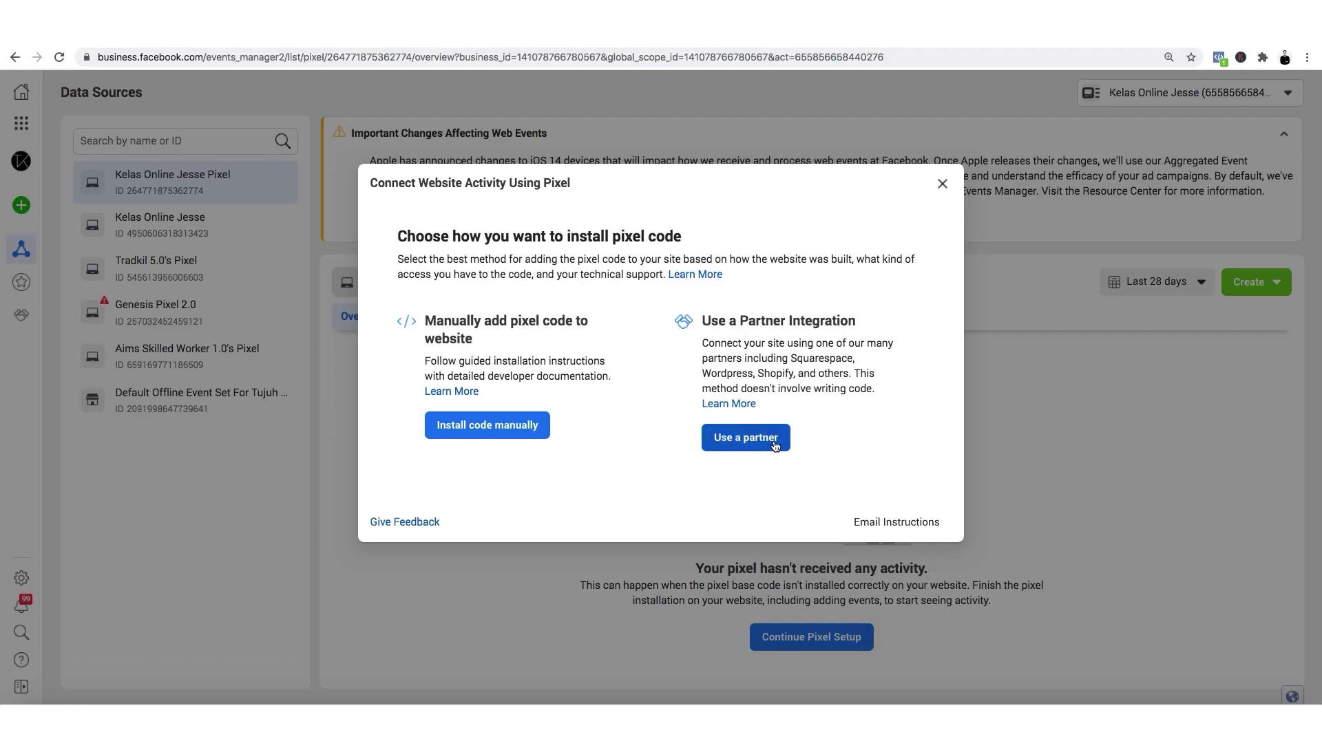
Browse the Choose a Partner integrations for the new pixel, then close the list.
left_click(758, 446)
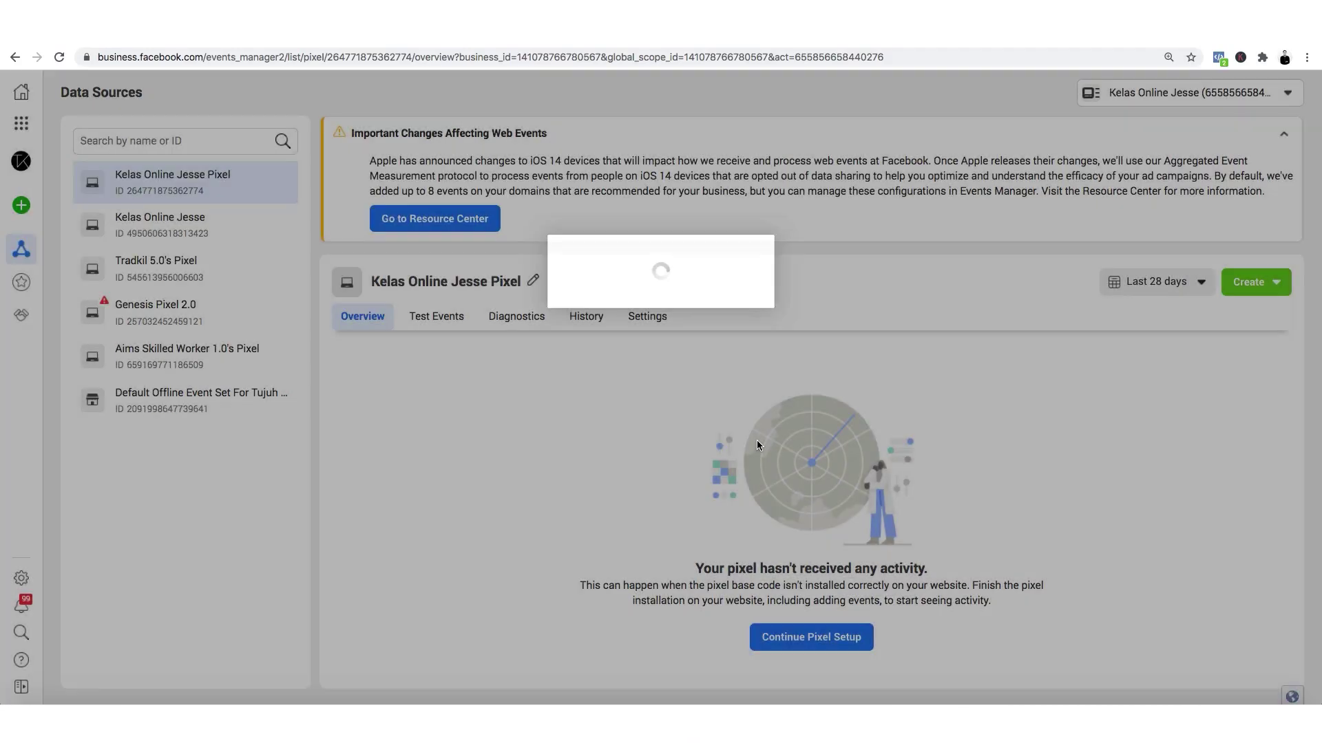
scroll(556, 404, "down", 3)
scroll(556, 404, "up", 3)
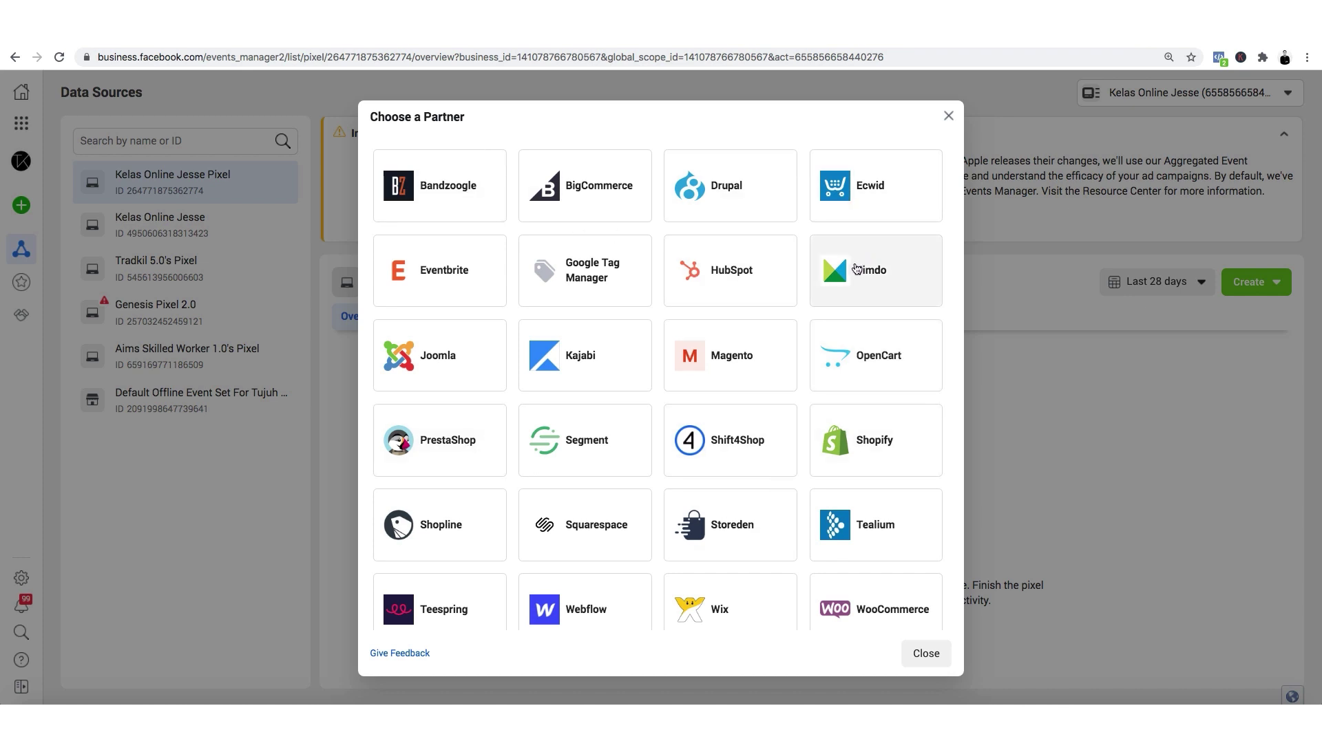
scroll(846, 309, "down", 3)
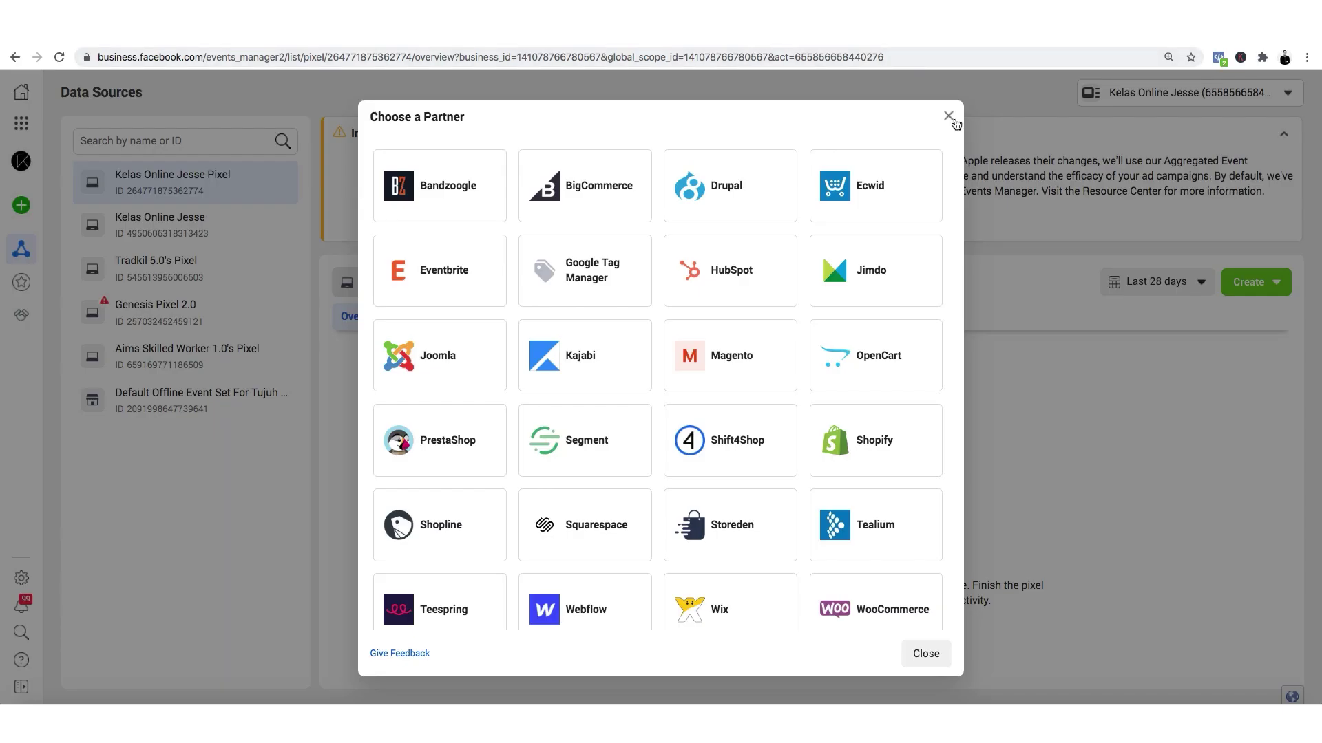
left_click(948, 116)
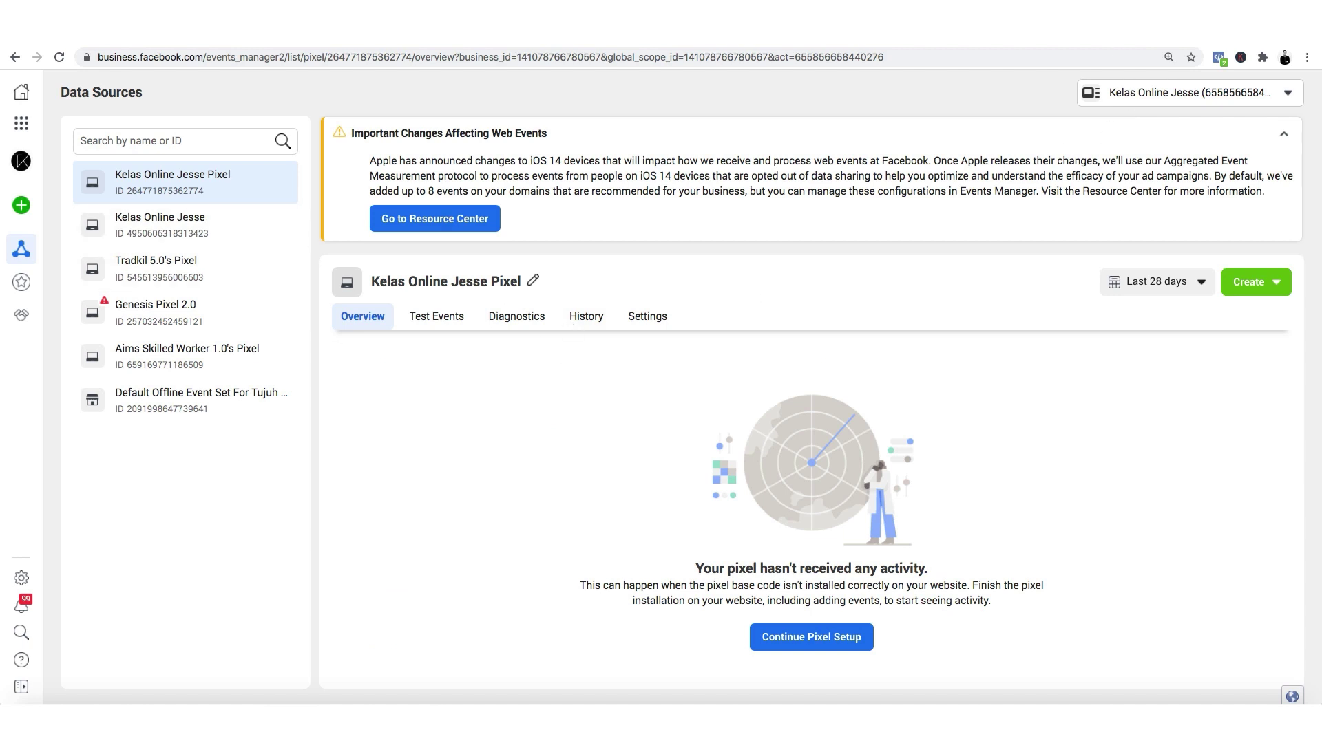
Go to Business Settings and open the Pixels list under Data Sources.
left_click(22, 123)
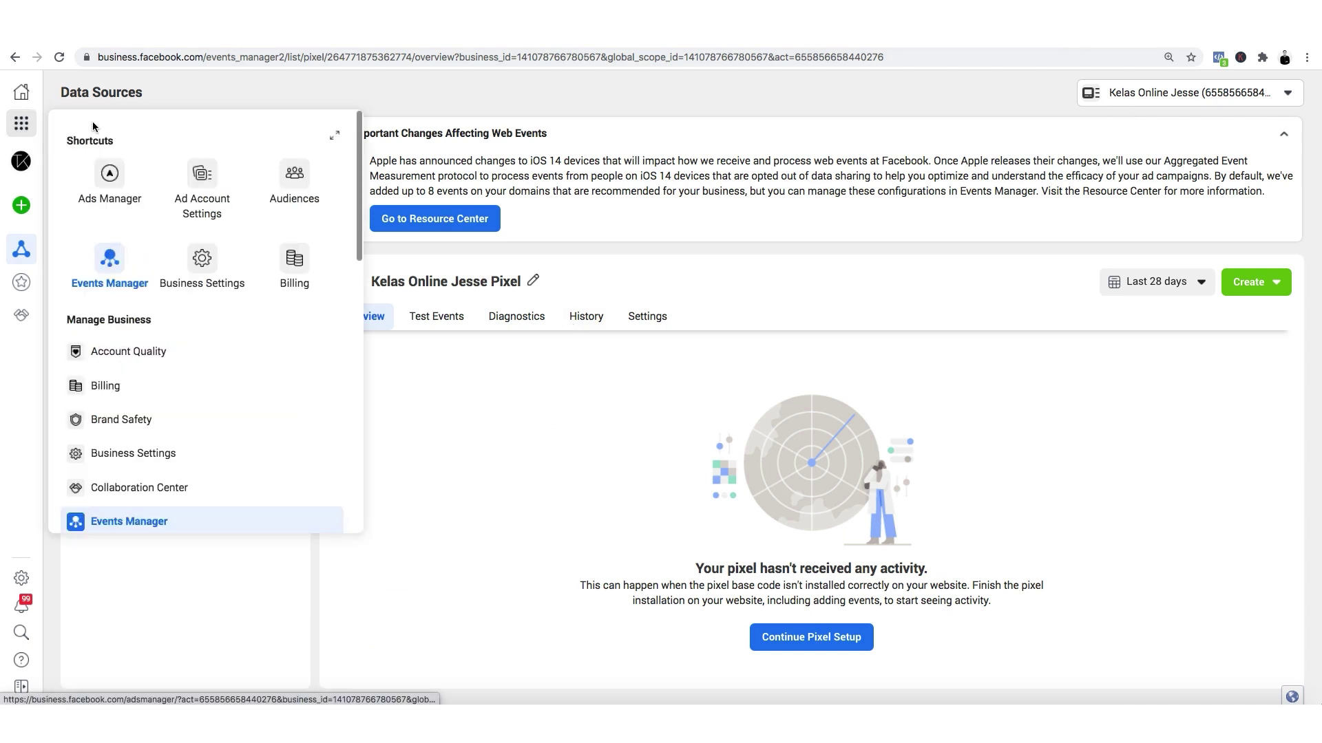
left_click(208, 265)
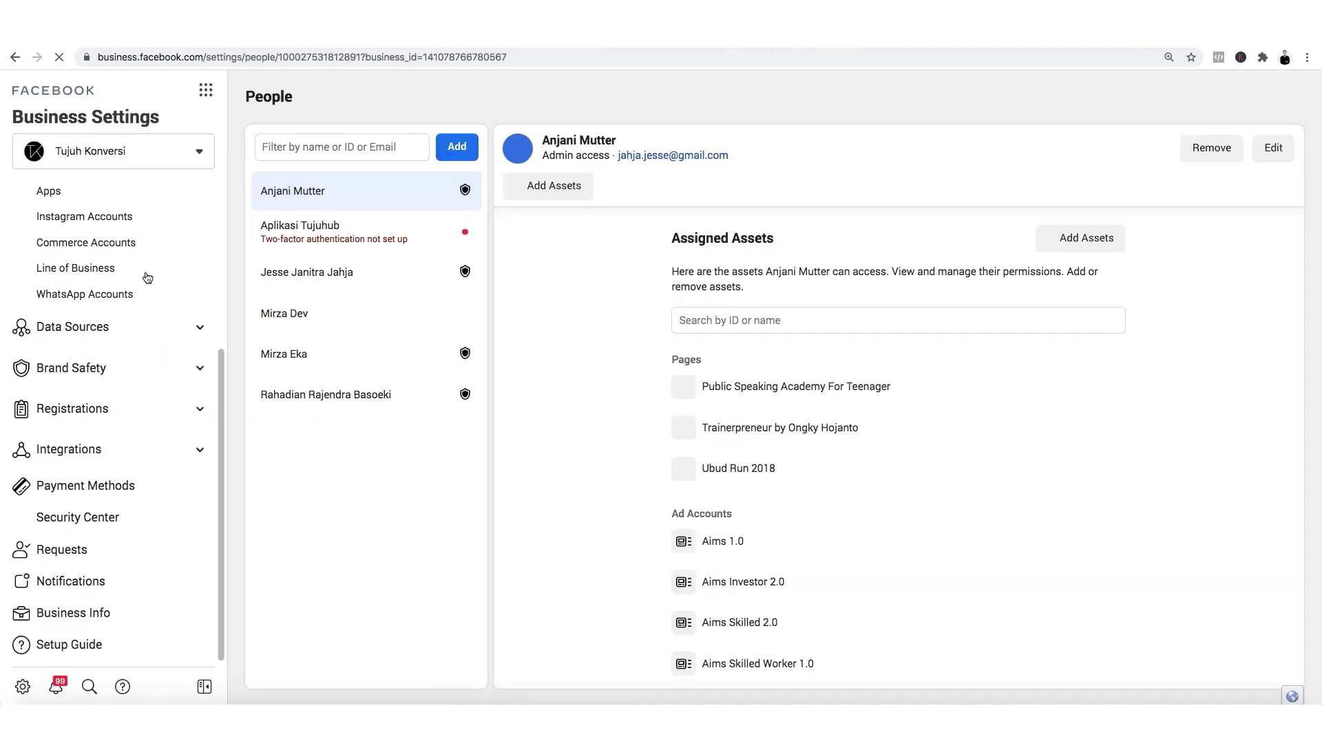
scroll(148, 278, "up", 4)
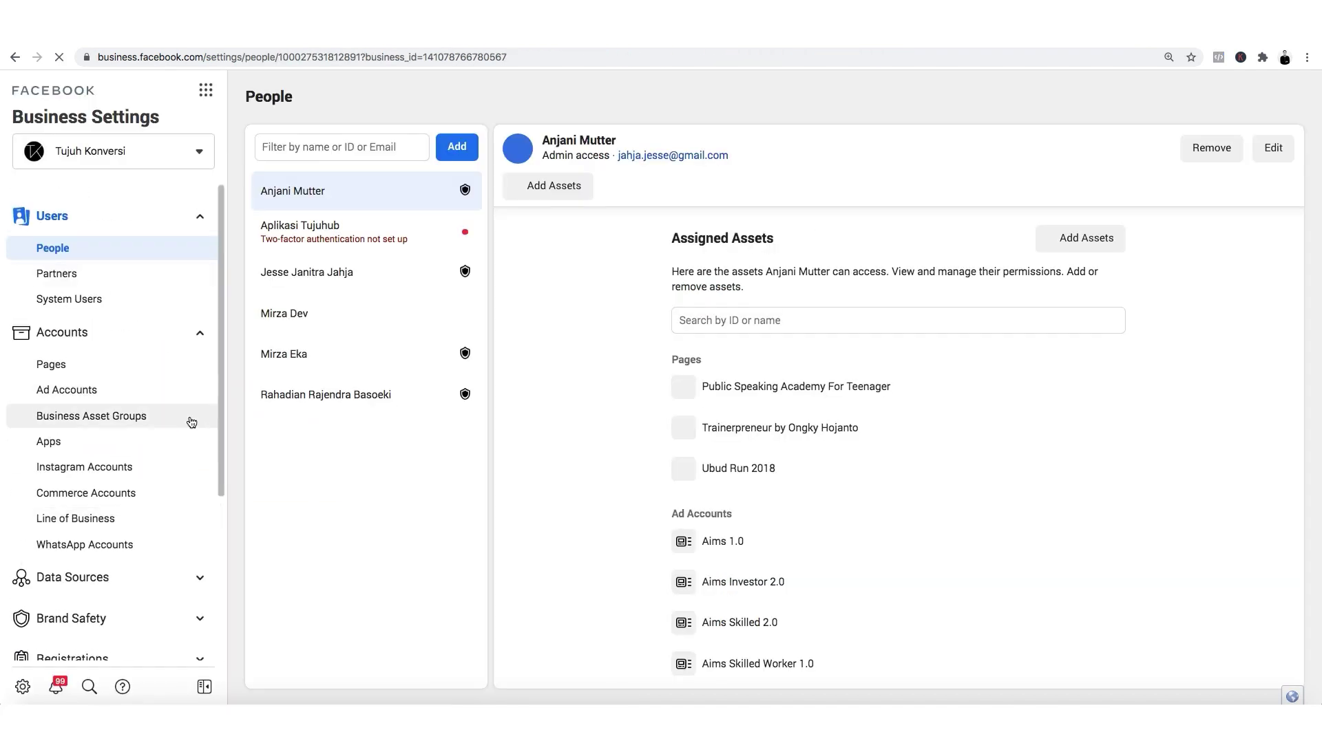
scroll(191, 422, "down", 4)
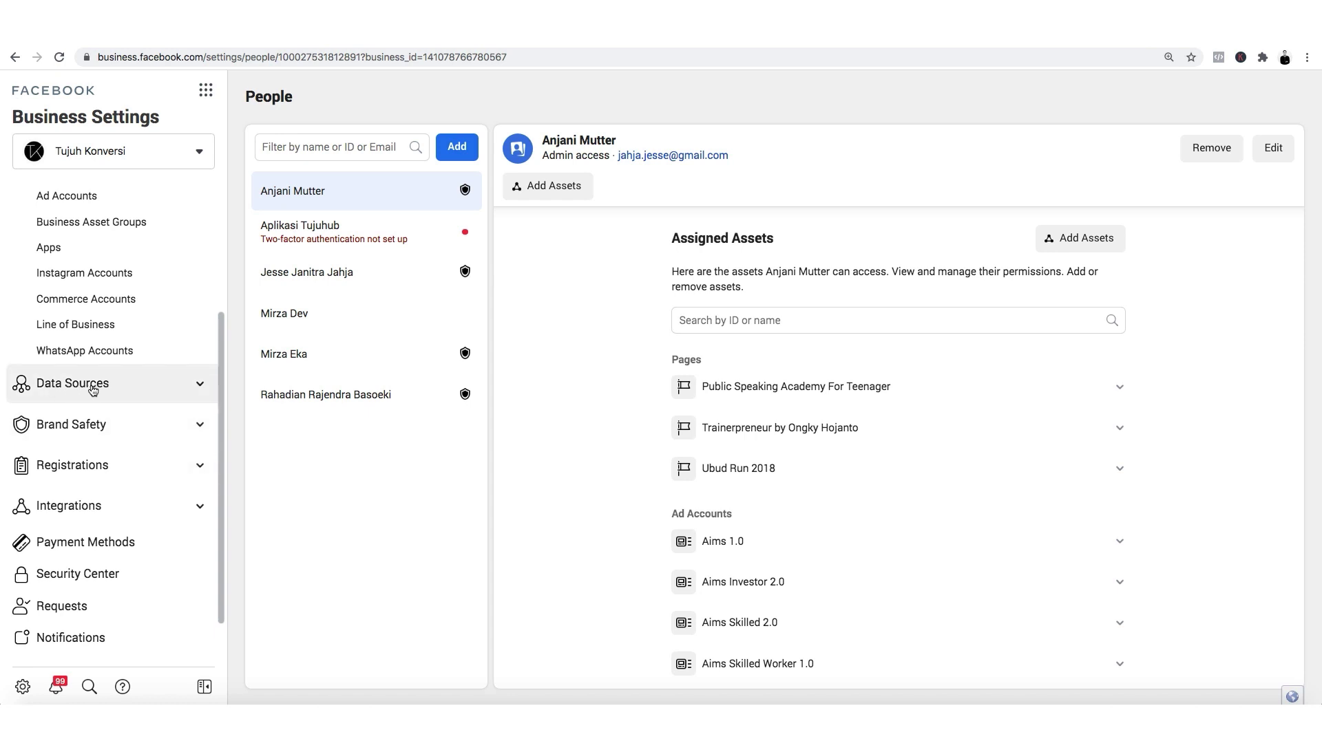
left_click(192, 386)
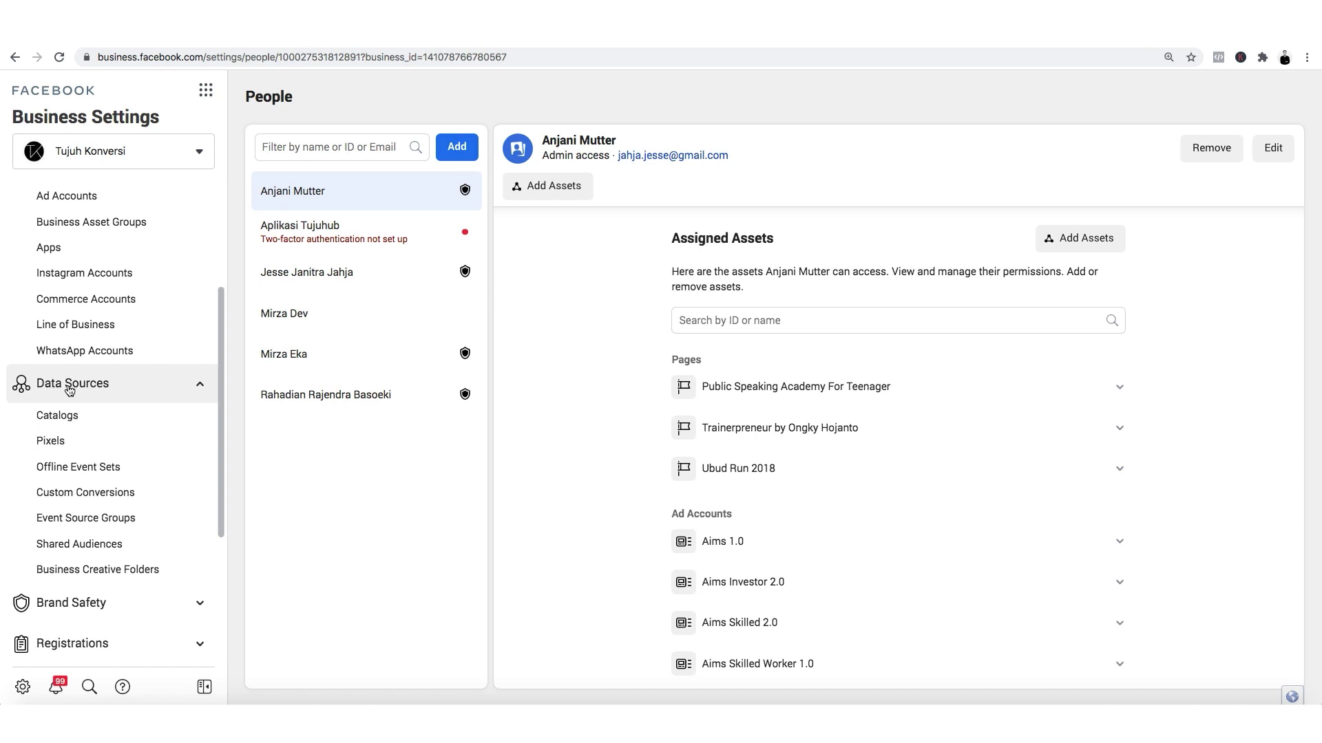
left_click(68, 449)
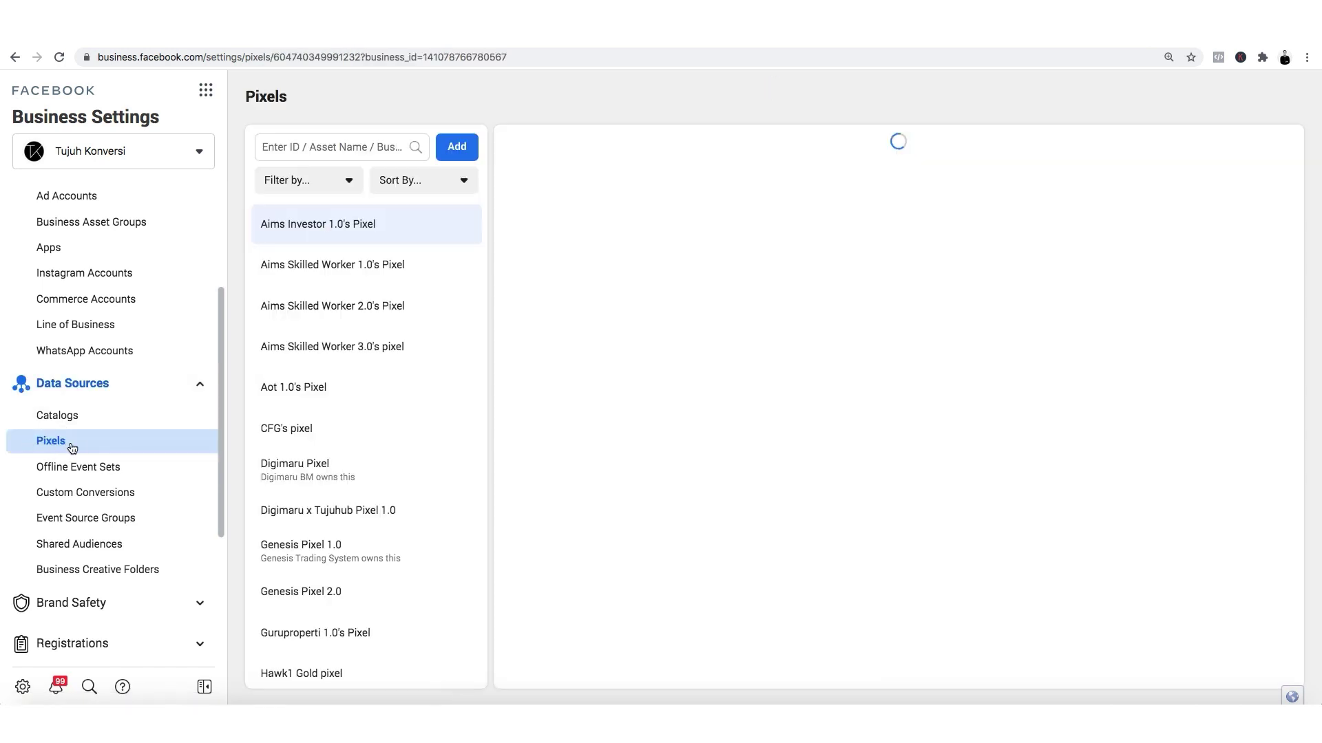
Add a new pixel named 'Kelas Online Jesse Pixel 2'.
left_click(457, 148)
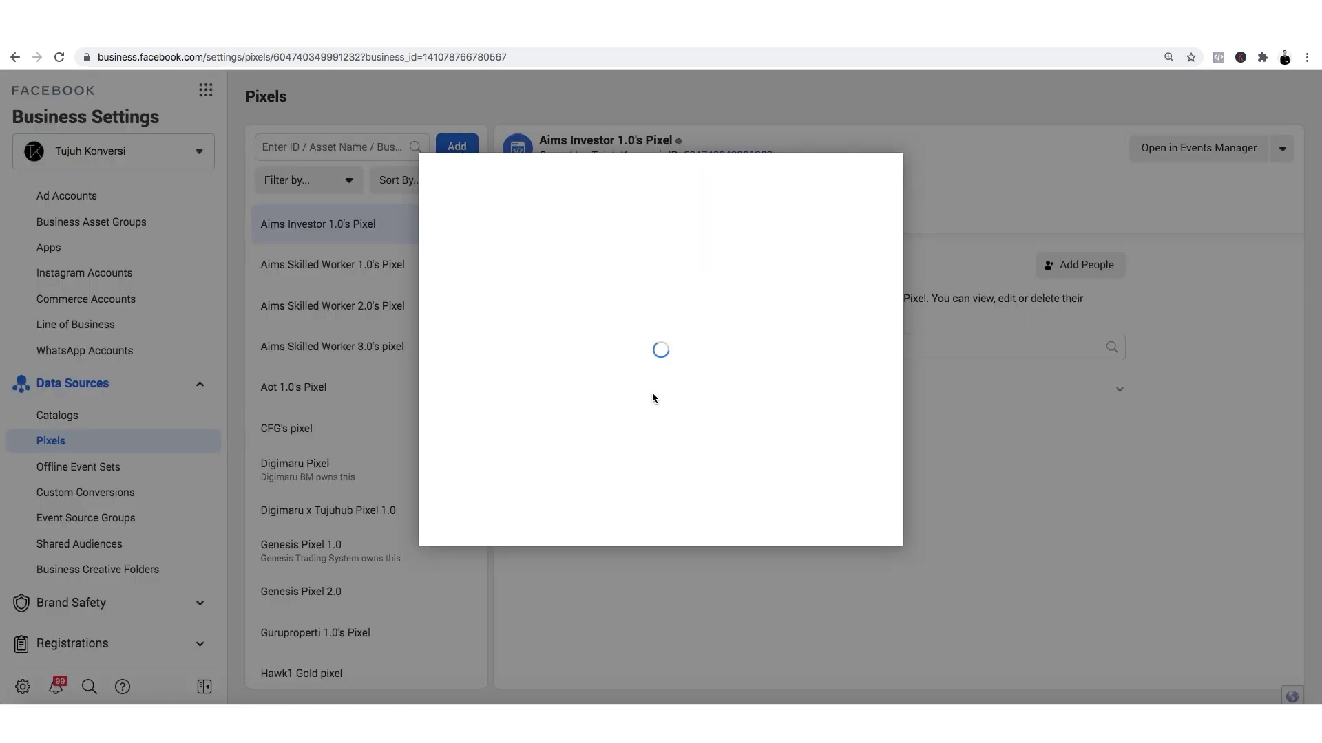
type("K")
key("BackSpace")
type("Kelas Online J")
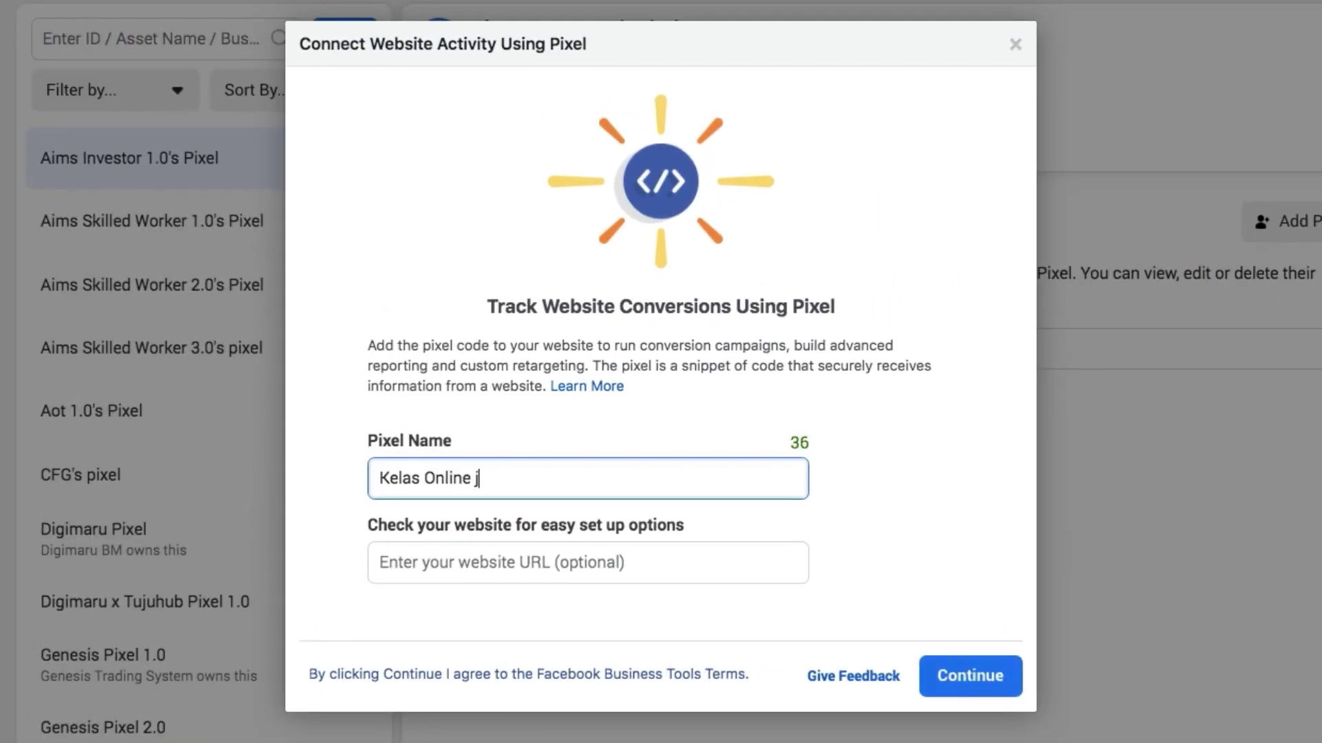
type("esse Pix")
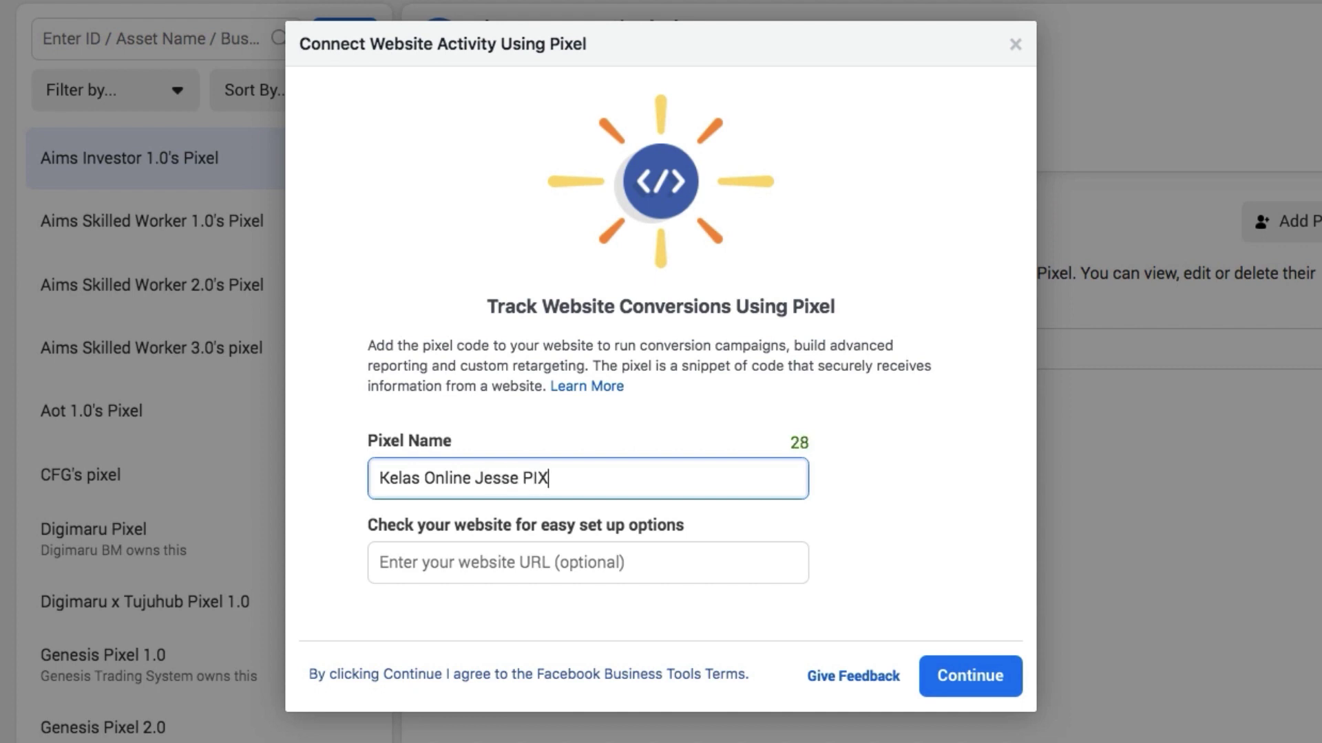
type("el 2")
left_click(977, 592)
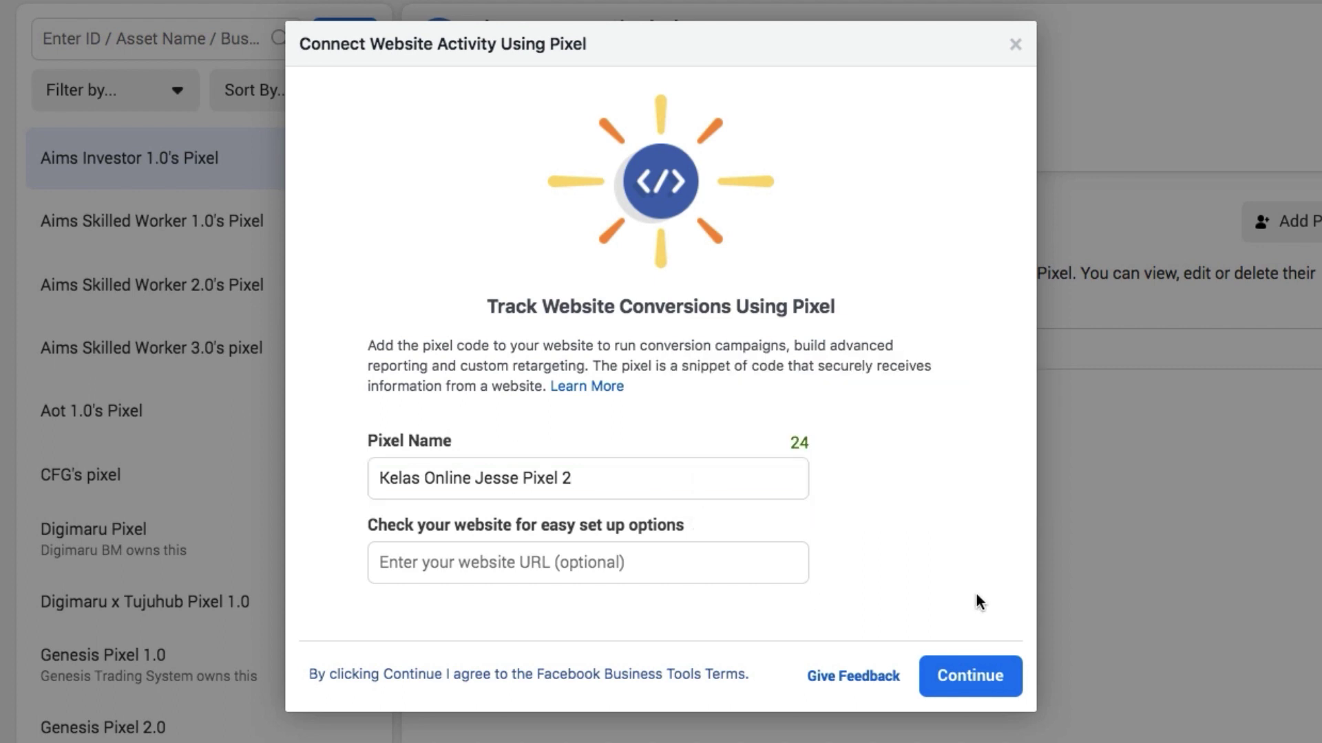
left_click(976, 677)
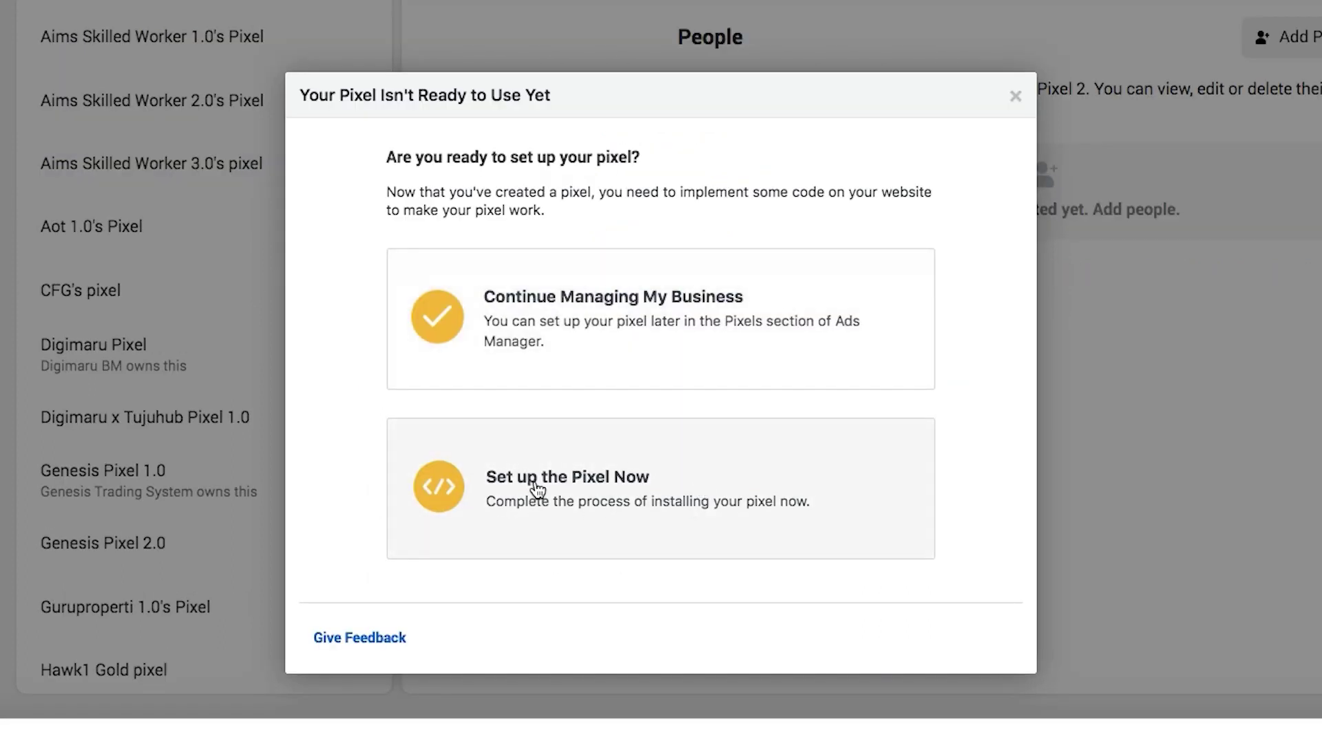
Choose to set up the pixel now through a partner, picking WooCommerce.
left_click(612, 509)
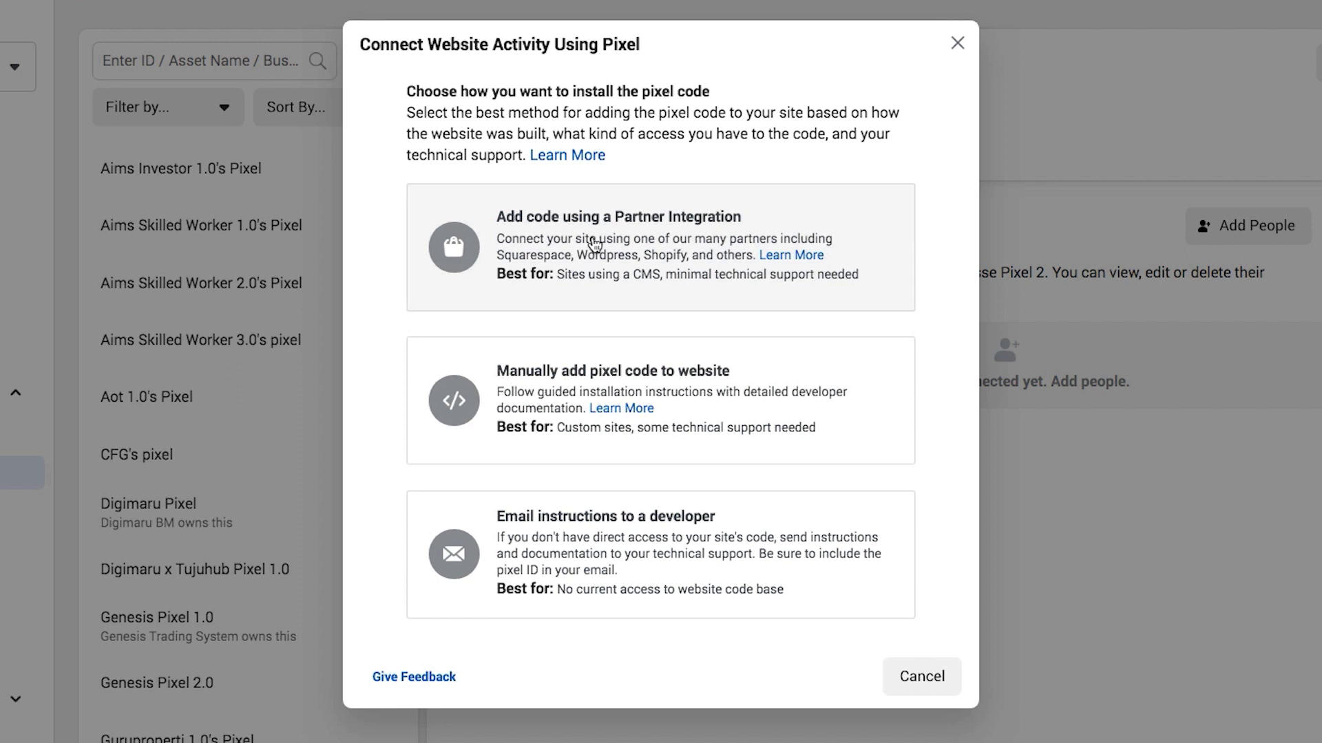
left_click(735, 245)
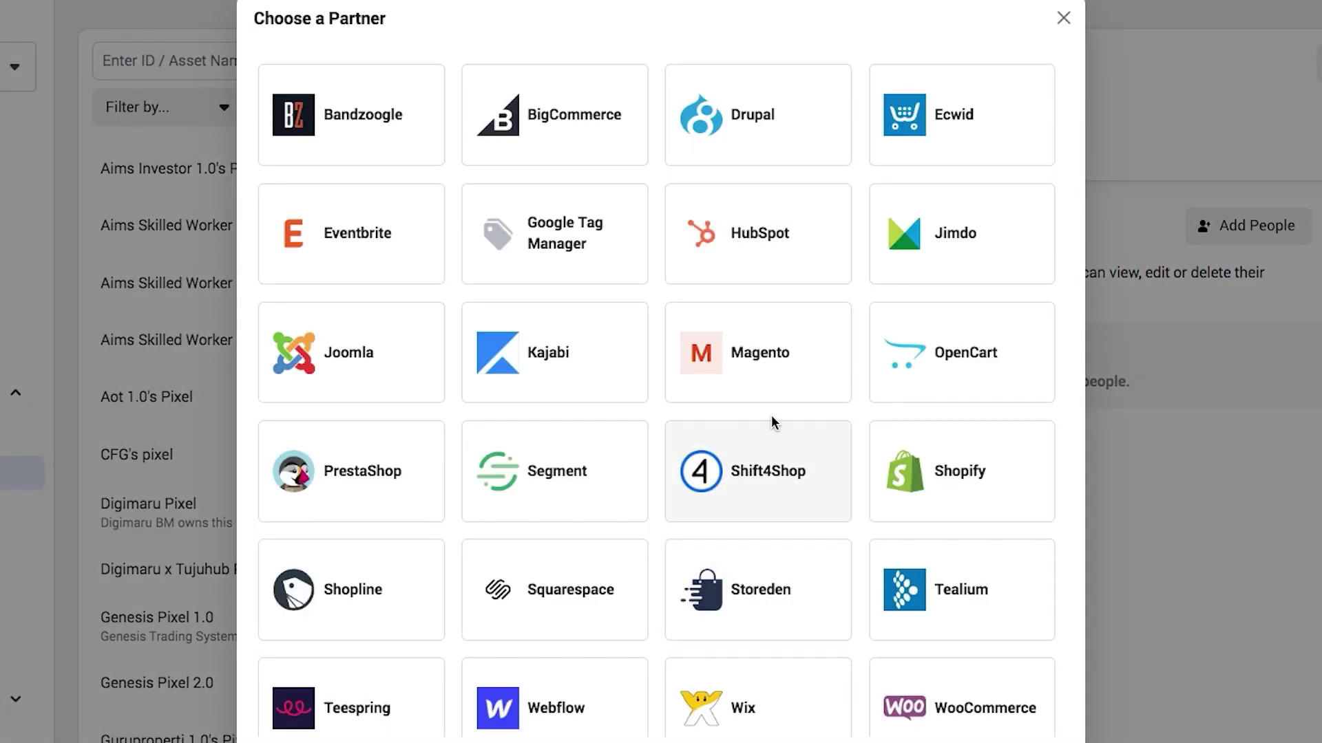
scroll(750, 434, "down", 3)
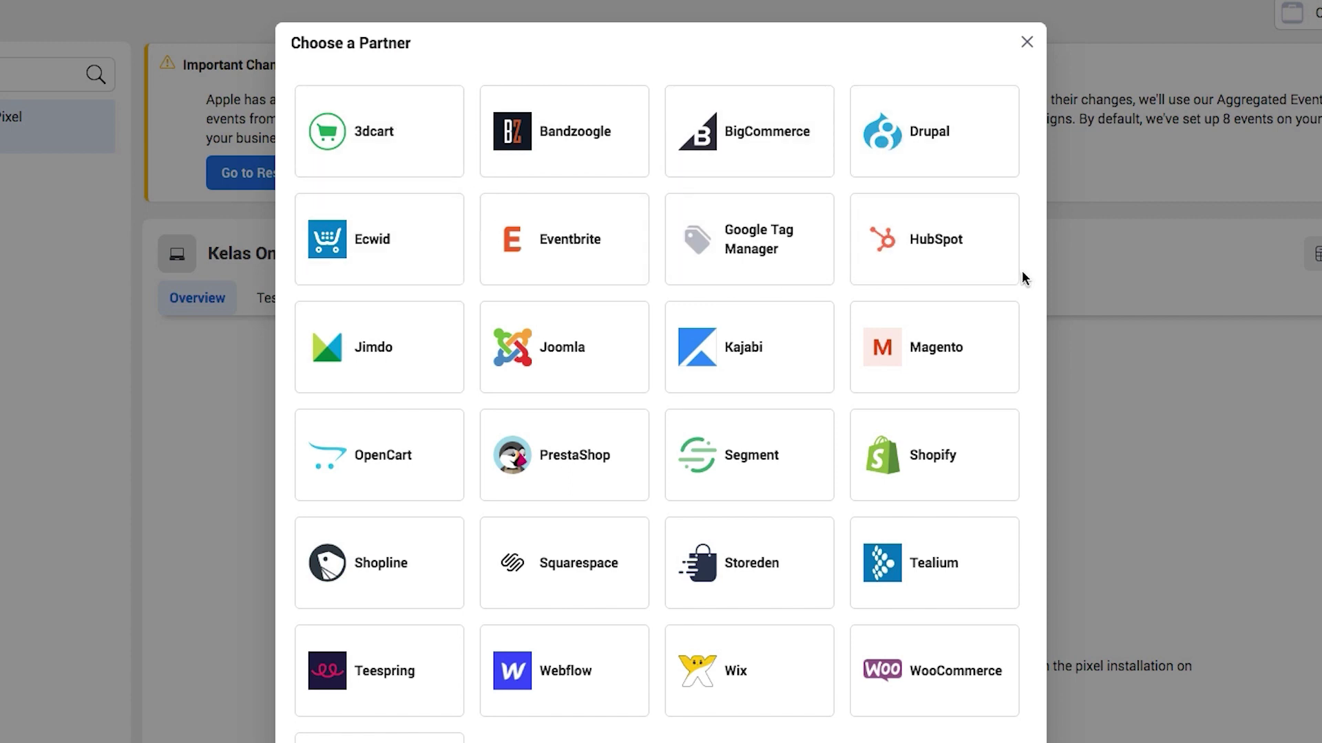
scroll(950, 298, "down", 1)
scroll(950, 298, "down", 1)
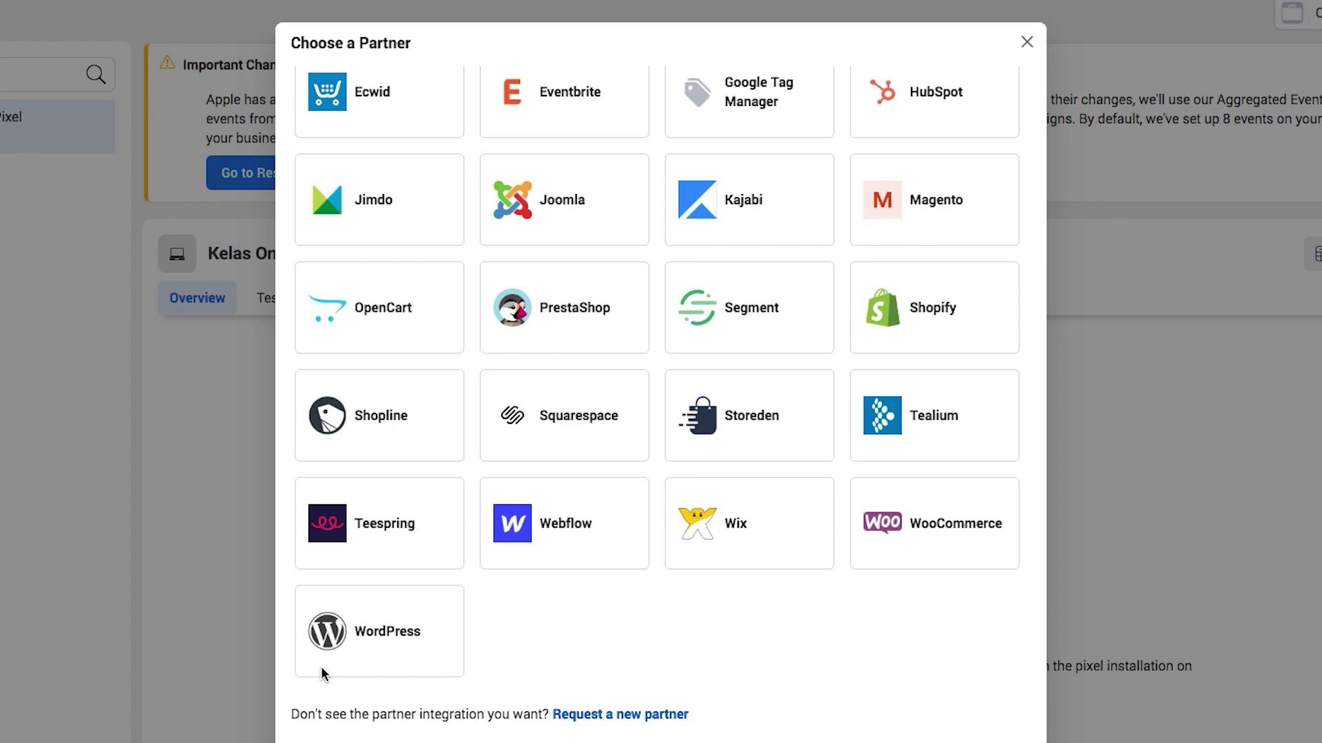
left_click(908, 537)
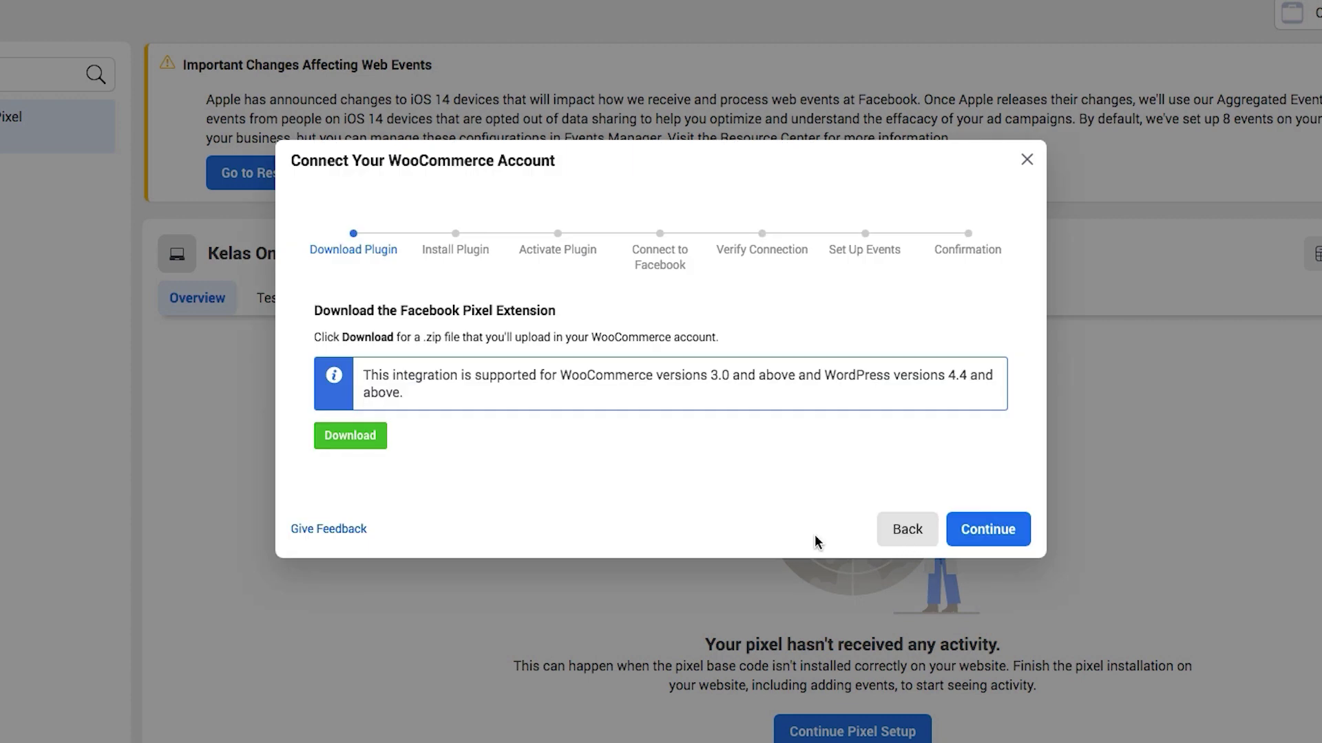
Download the Facebook Pixel extension zip and continue to the Install Plugin step.
left_click_drag(431, 376, 840, 407)
left_click(840, 407)
left_click(363, 441)
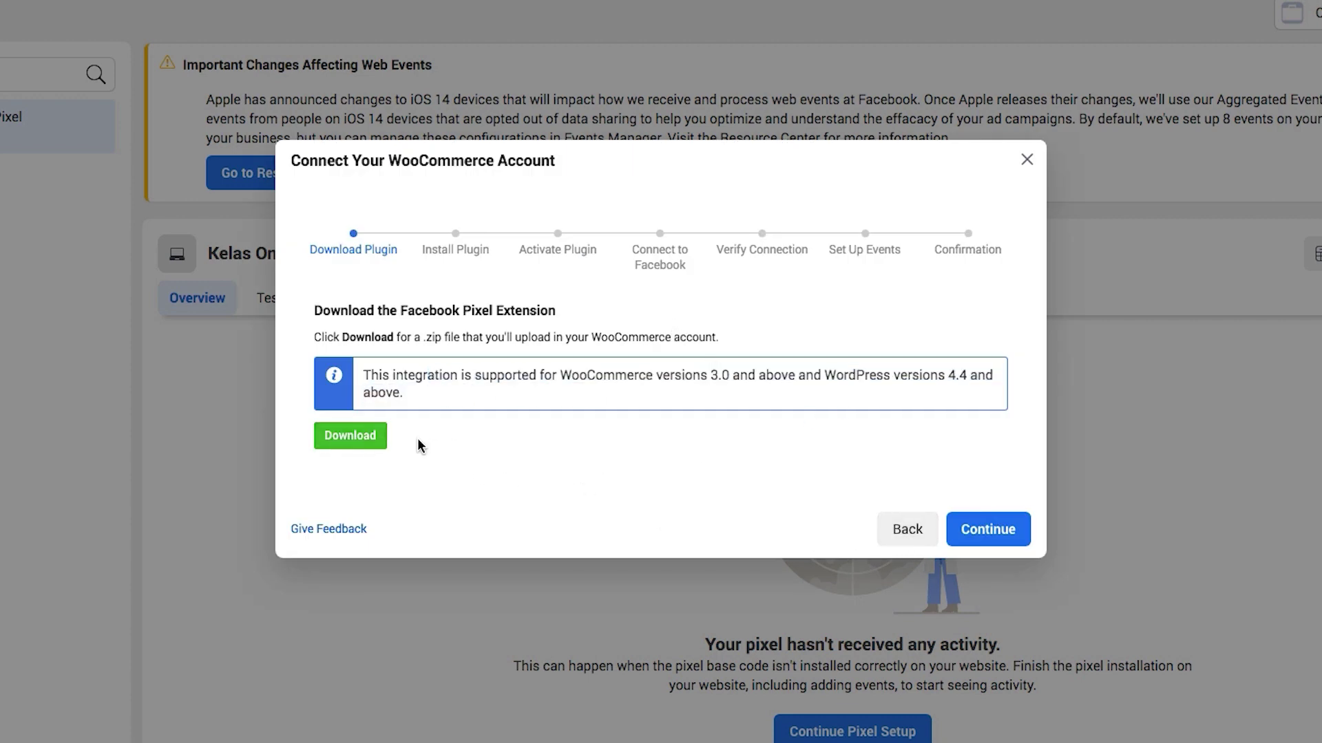
left_click(372, 437)
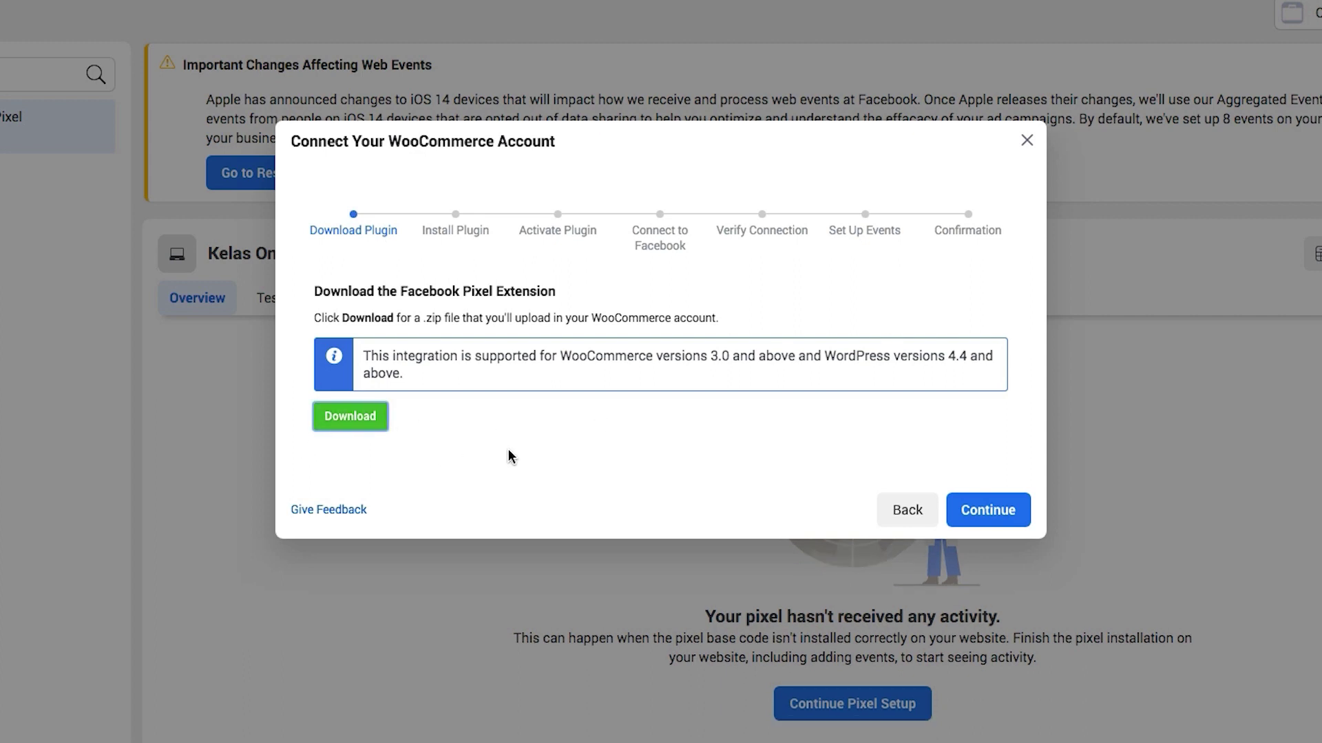
left_click(1005, 520)
scroll(794, 555, "down", 4)
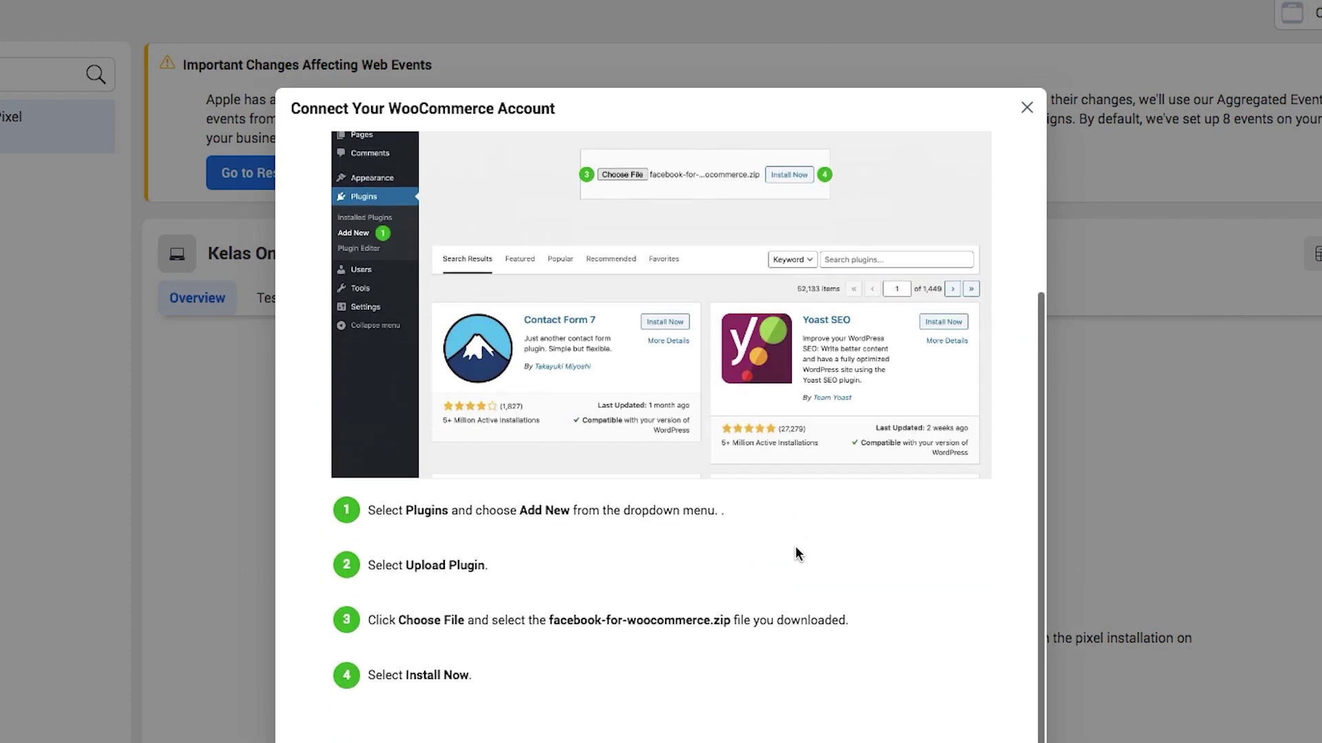
scroll(805, 516, "up", 4)
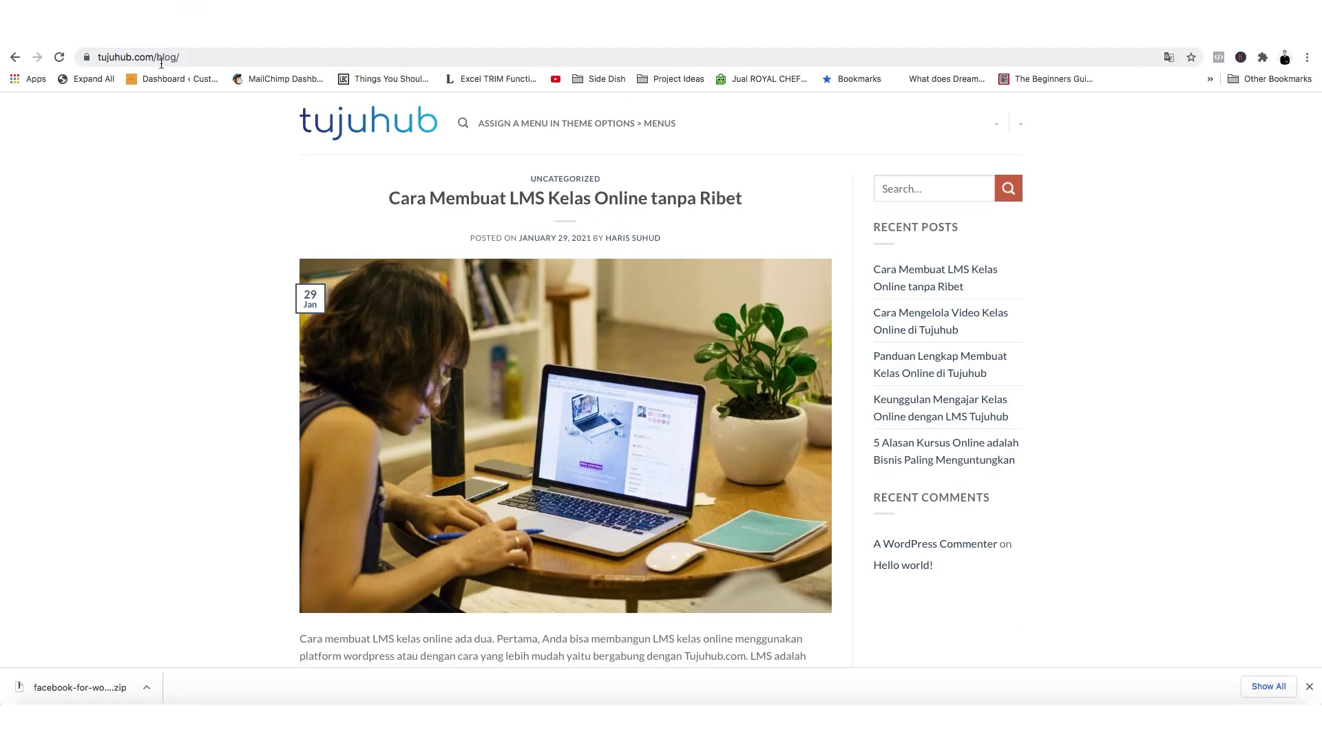
Open the WordPress admin at /wp-admin and go to the installed Plugins list.
left_click(238, 57)
left_click(238, 58)
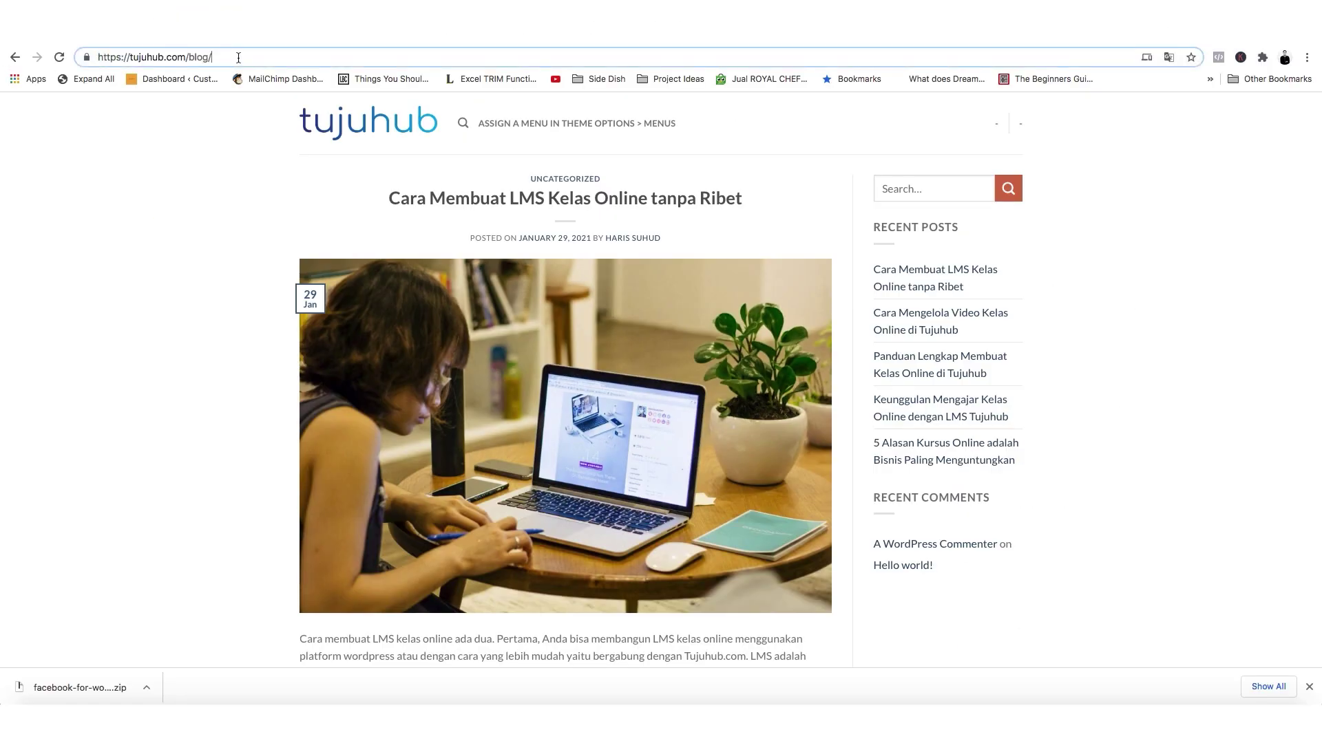
type("wp-")
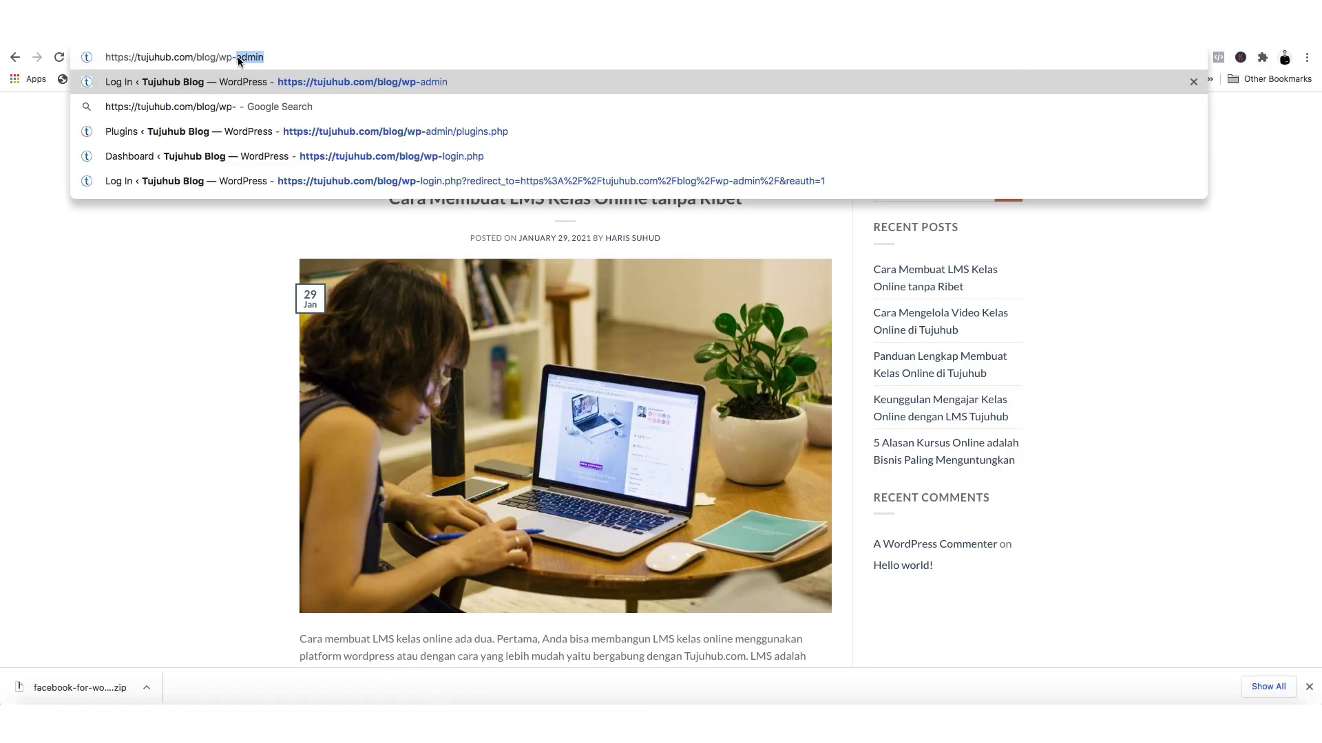
key("Return")
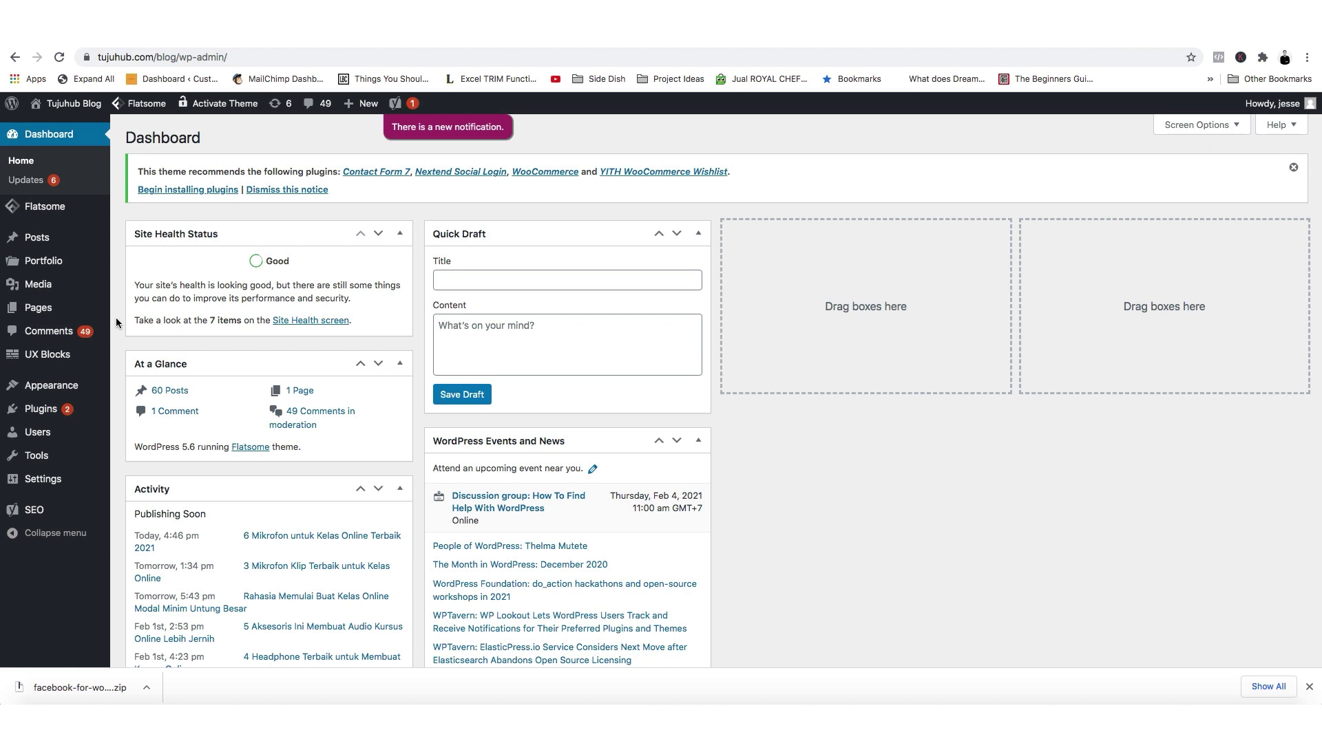
mouse_move(55, 410)
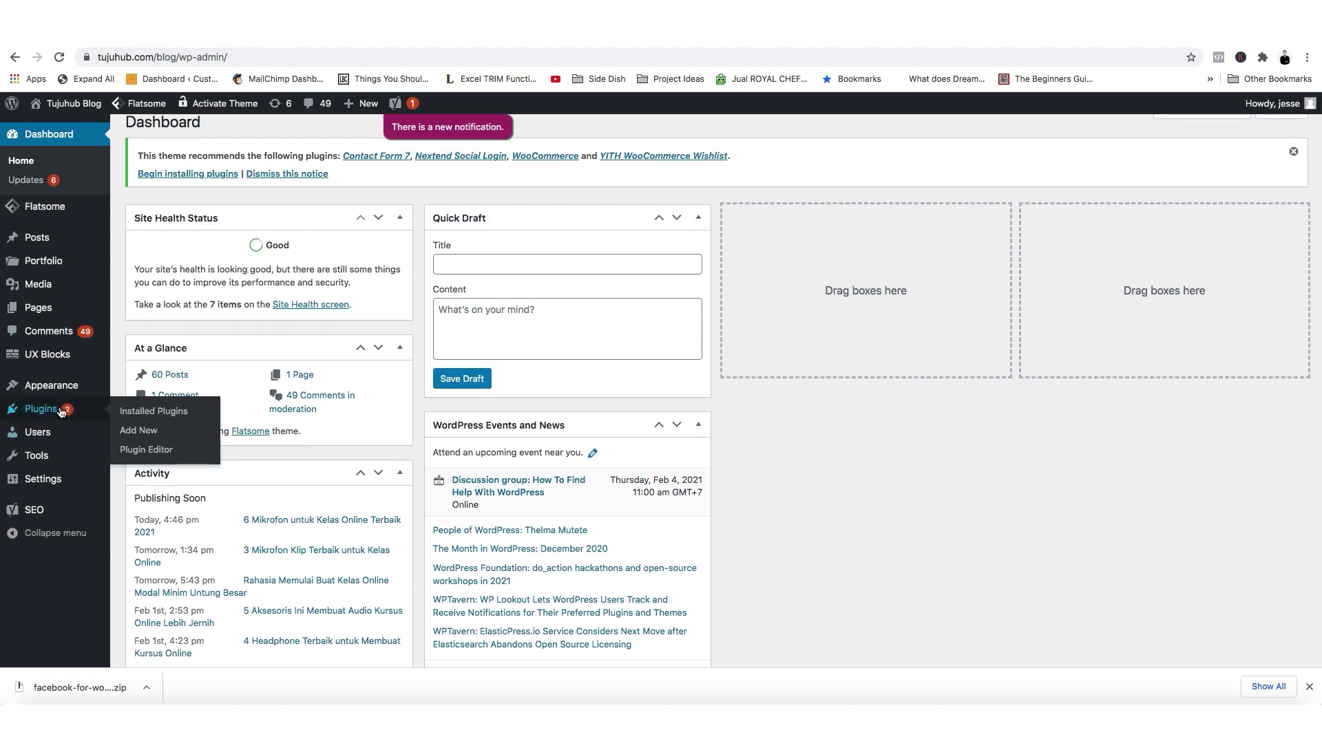
left_click(148, 412)
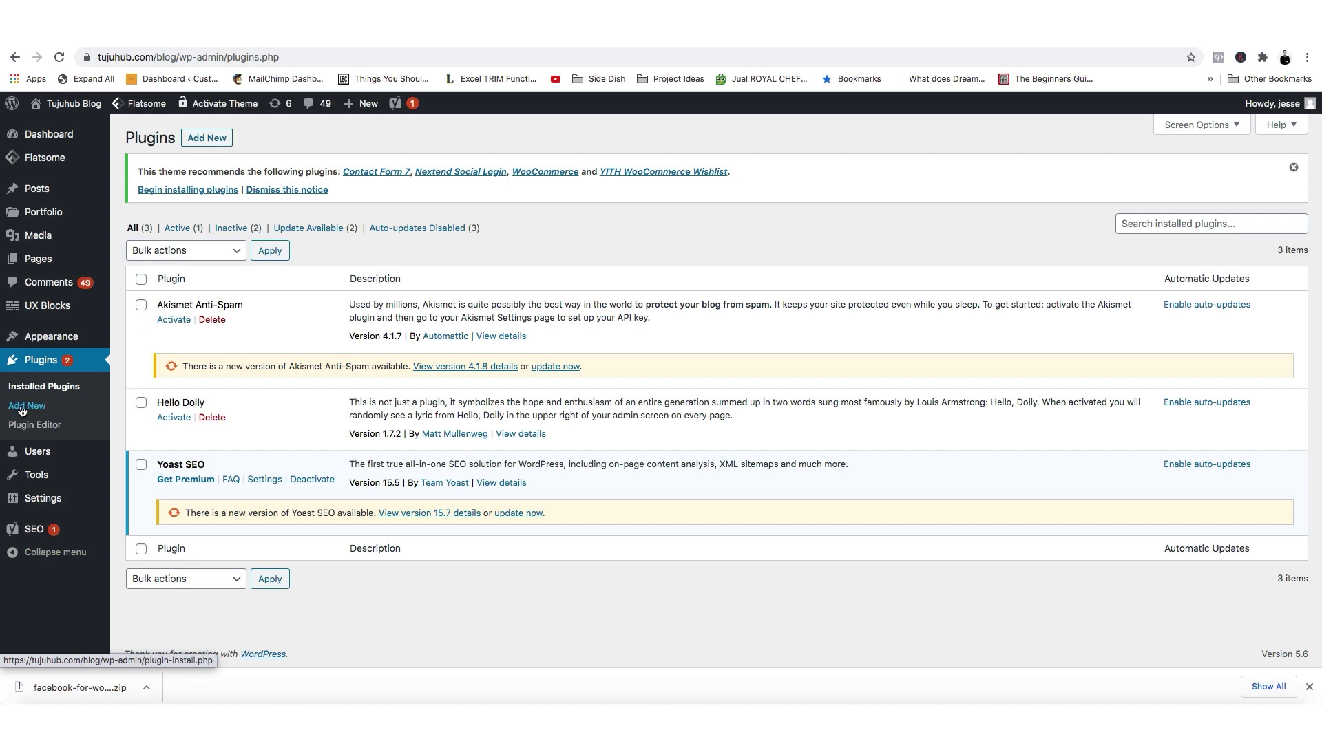
Upload facebook-for-woocommerce.zip as a new plugin, install it and activate it.
left_click(211, 143)
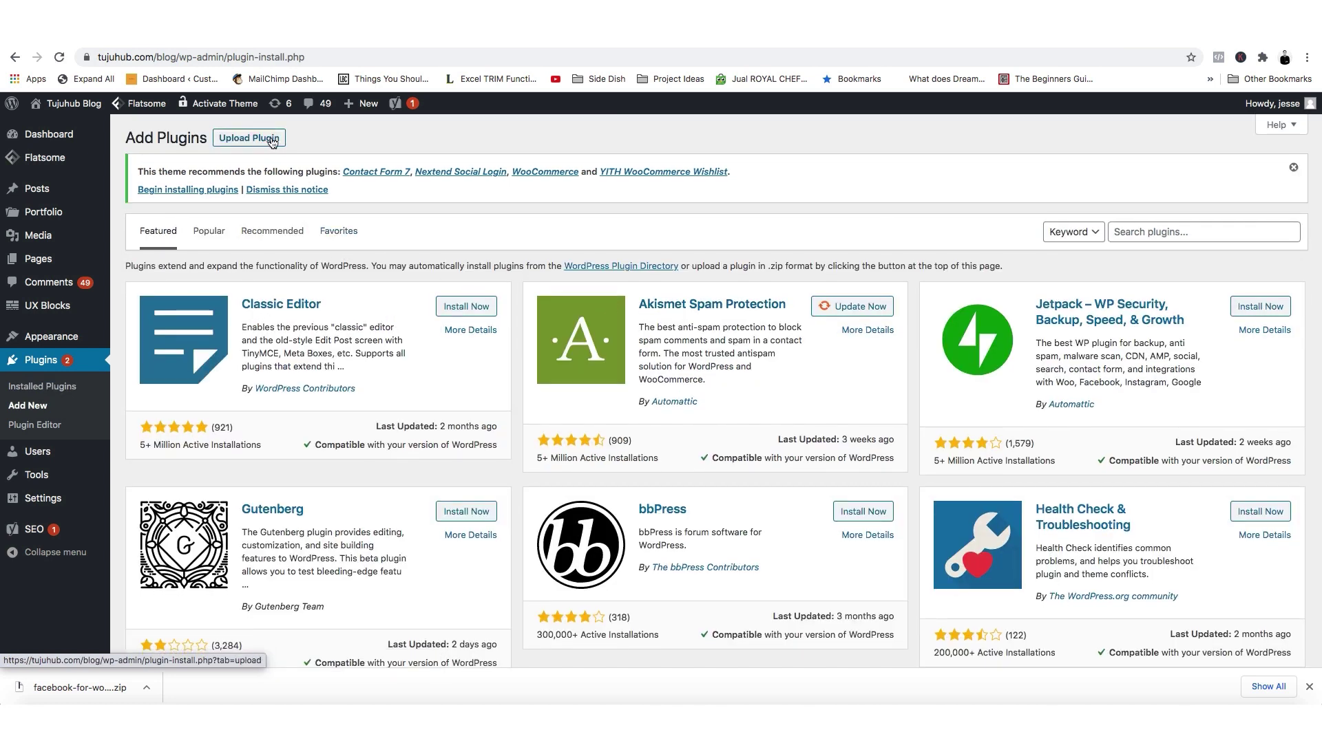
left_click(239, 141)
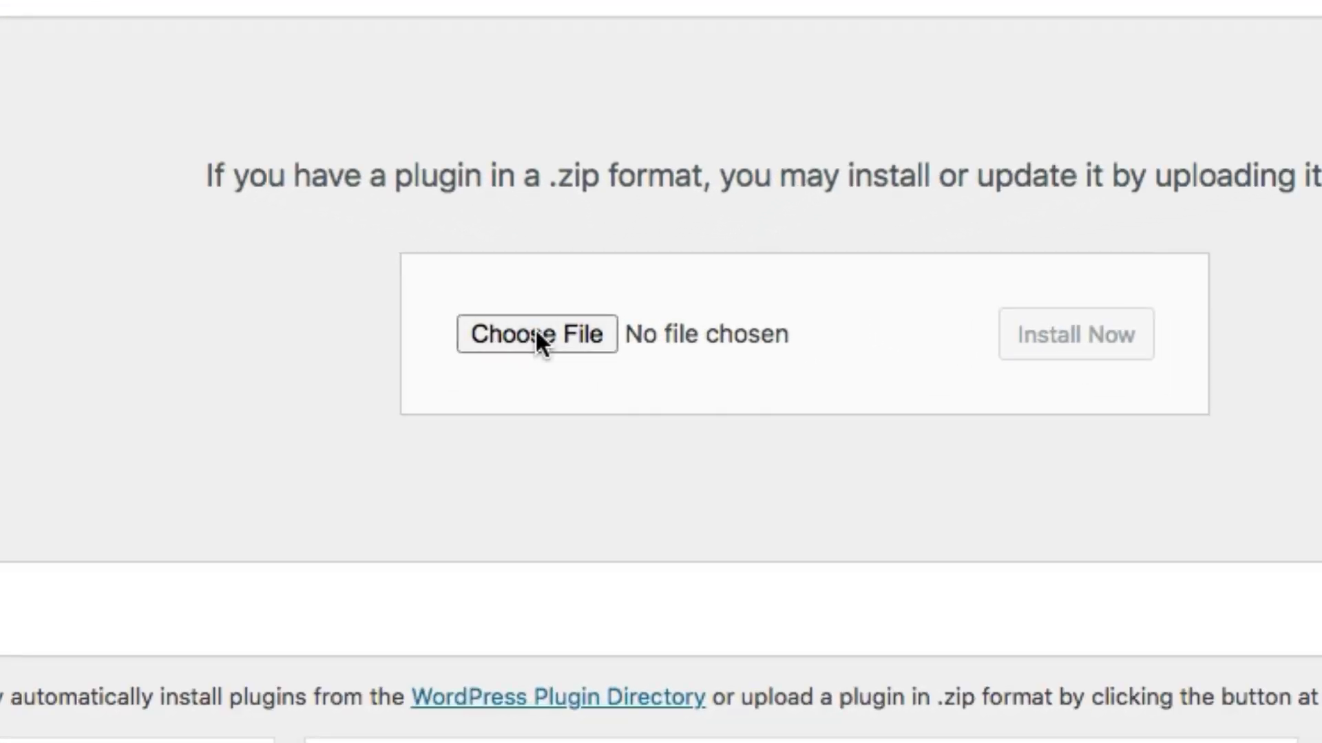
left_click(535, 328)
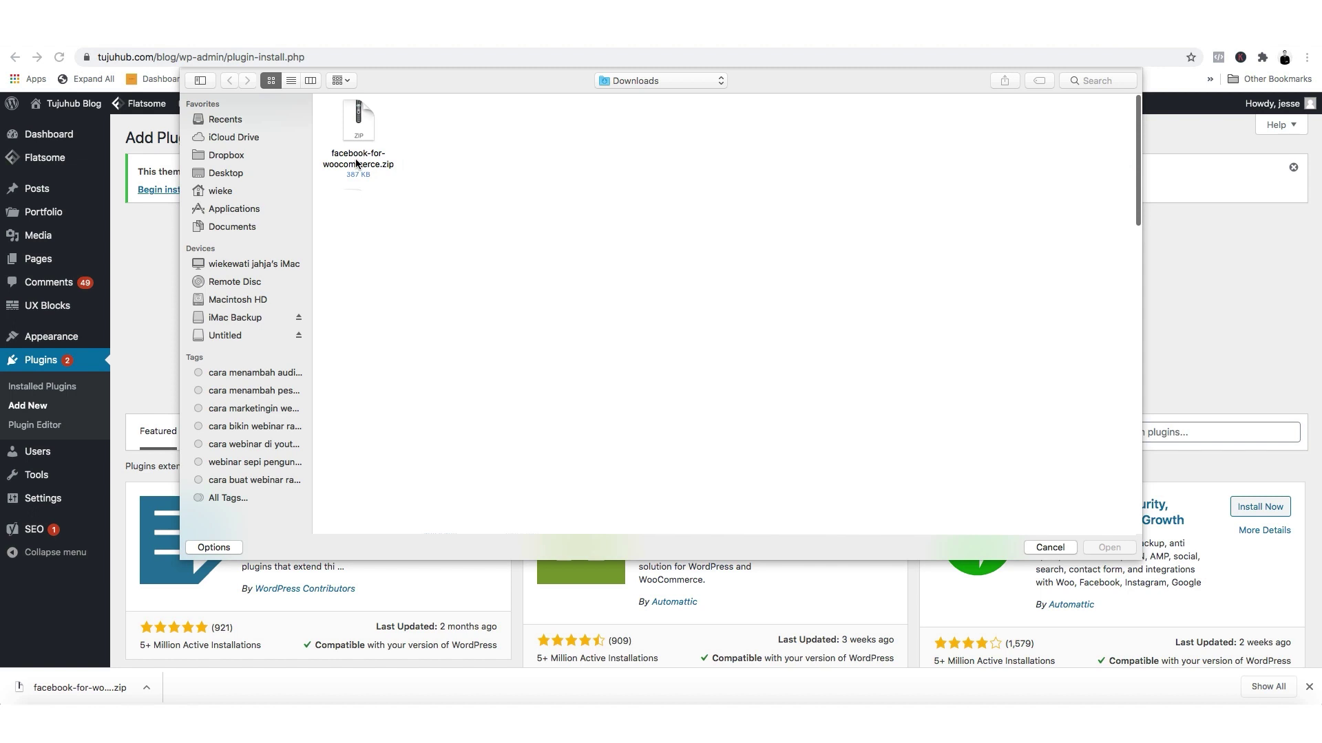
double_click(358, 157)
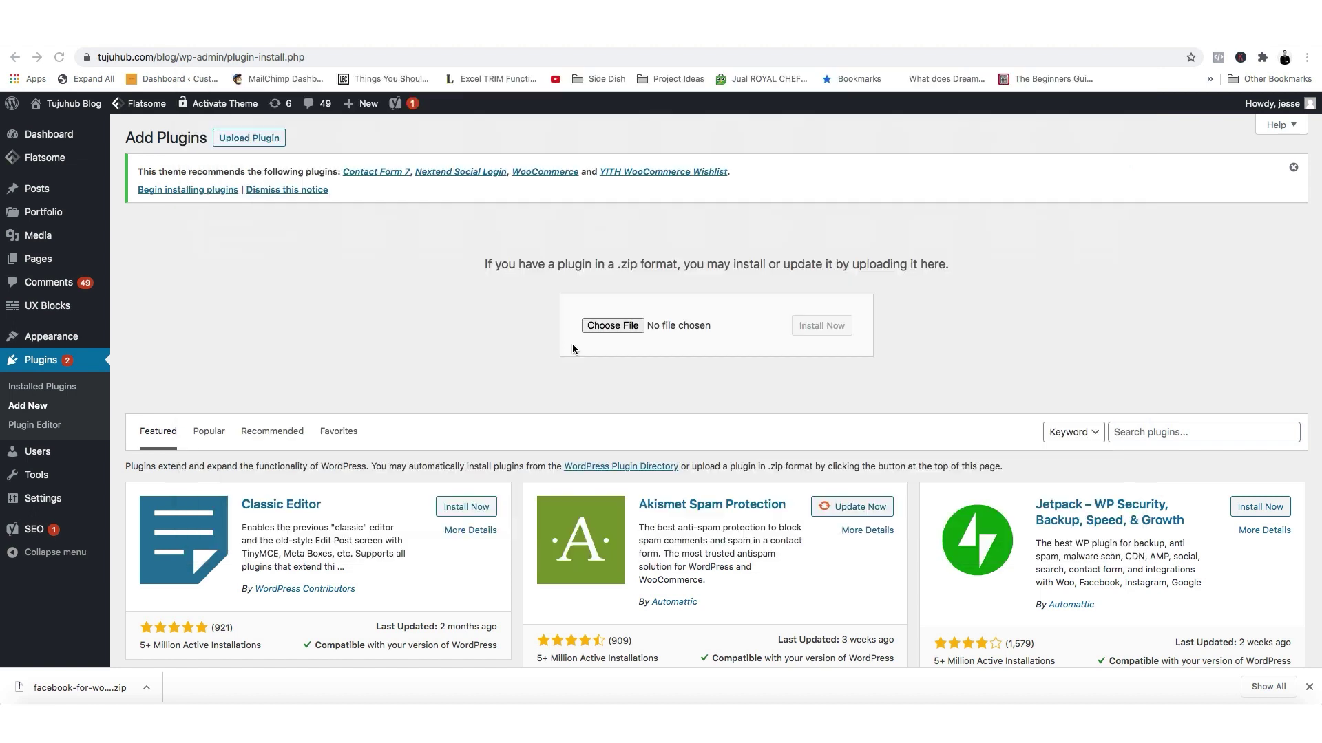
left_click(829, 326)
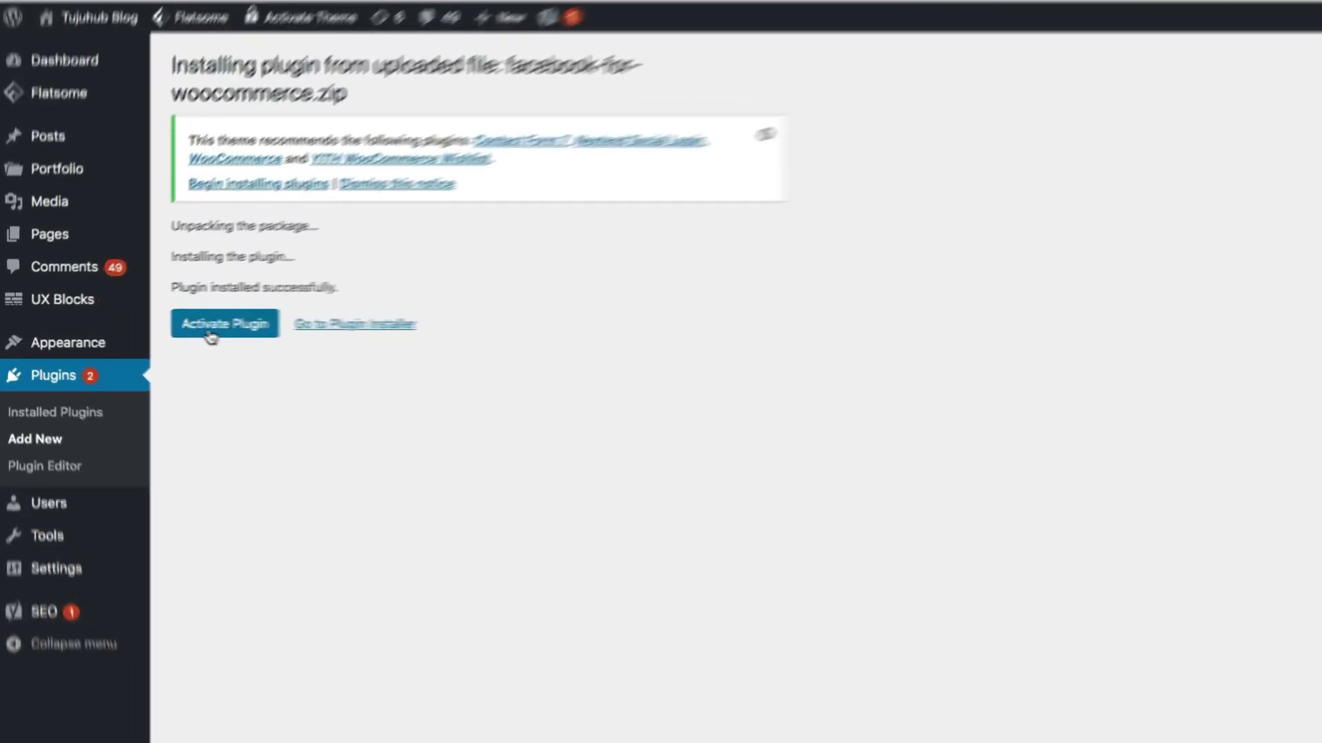
left_click(243, 337)
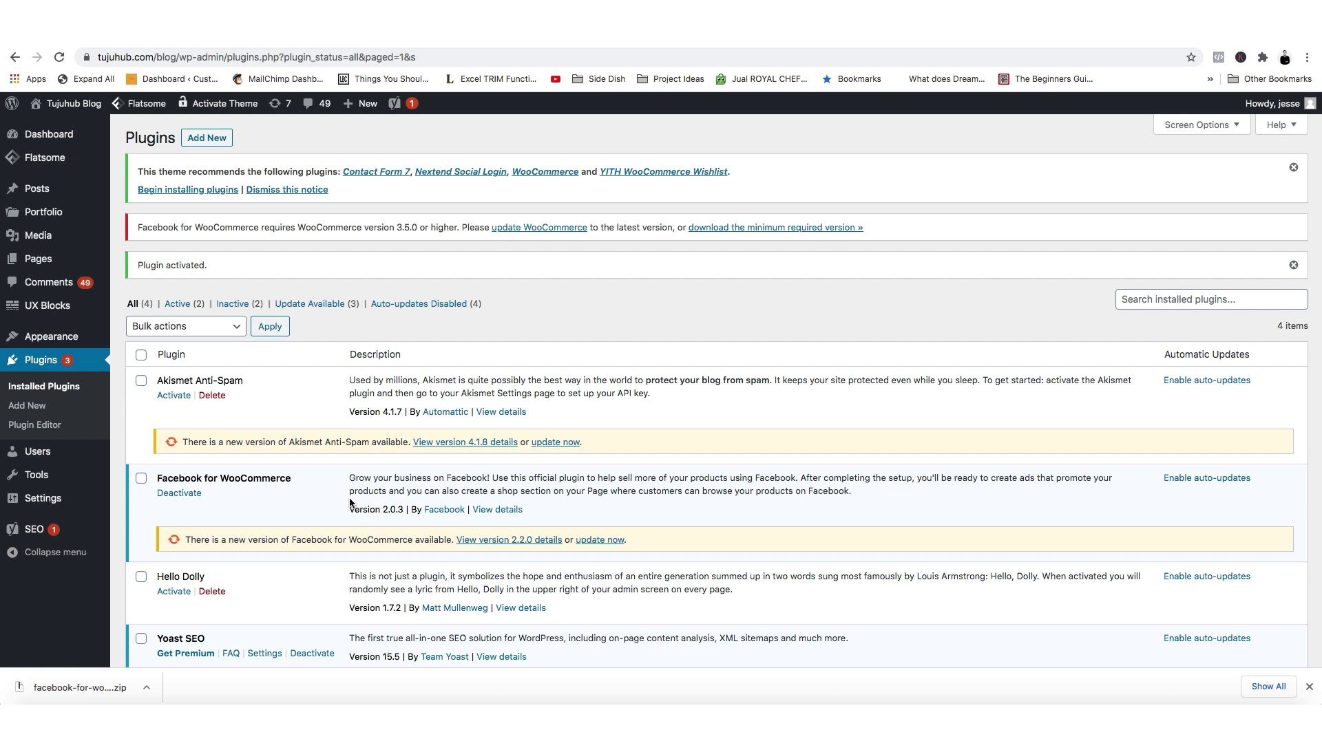
scroll(284, 423, "down", 3)
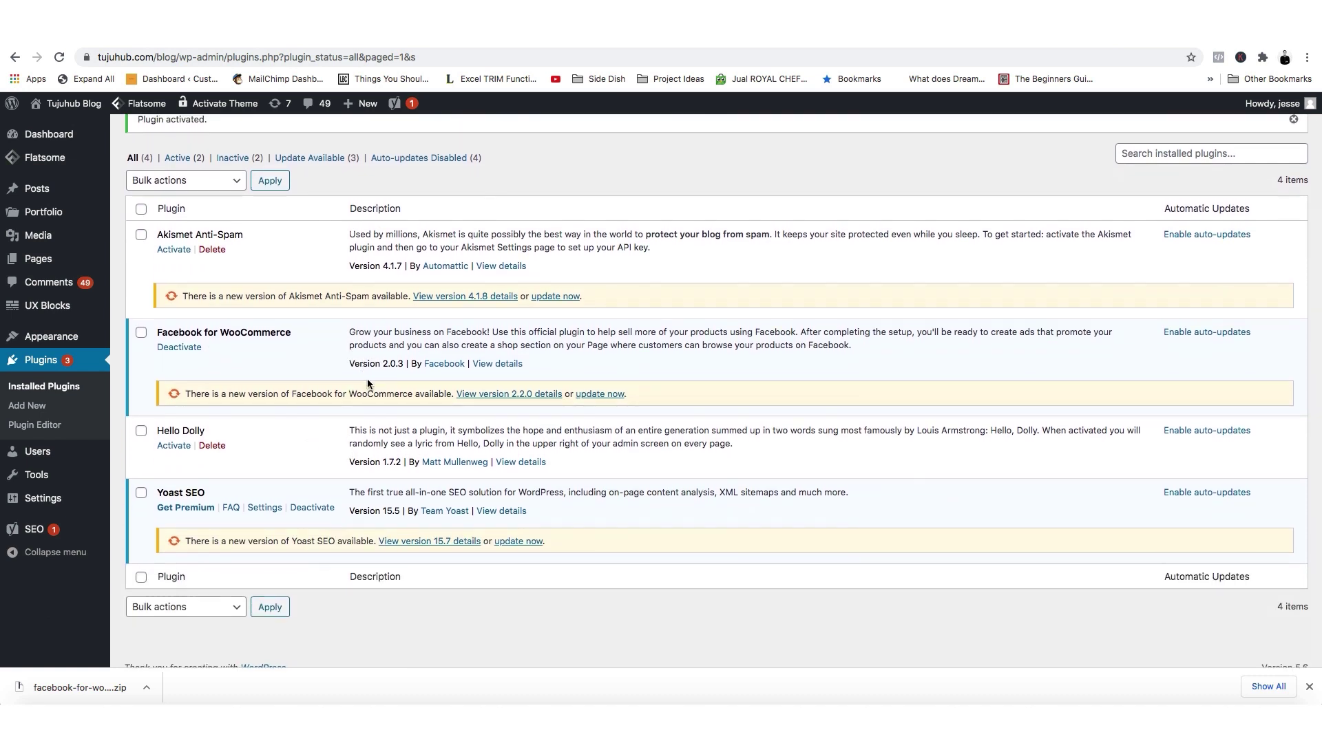
scroll(413, 386, "up", 3)
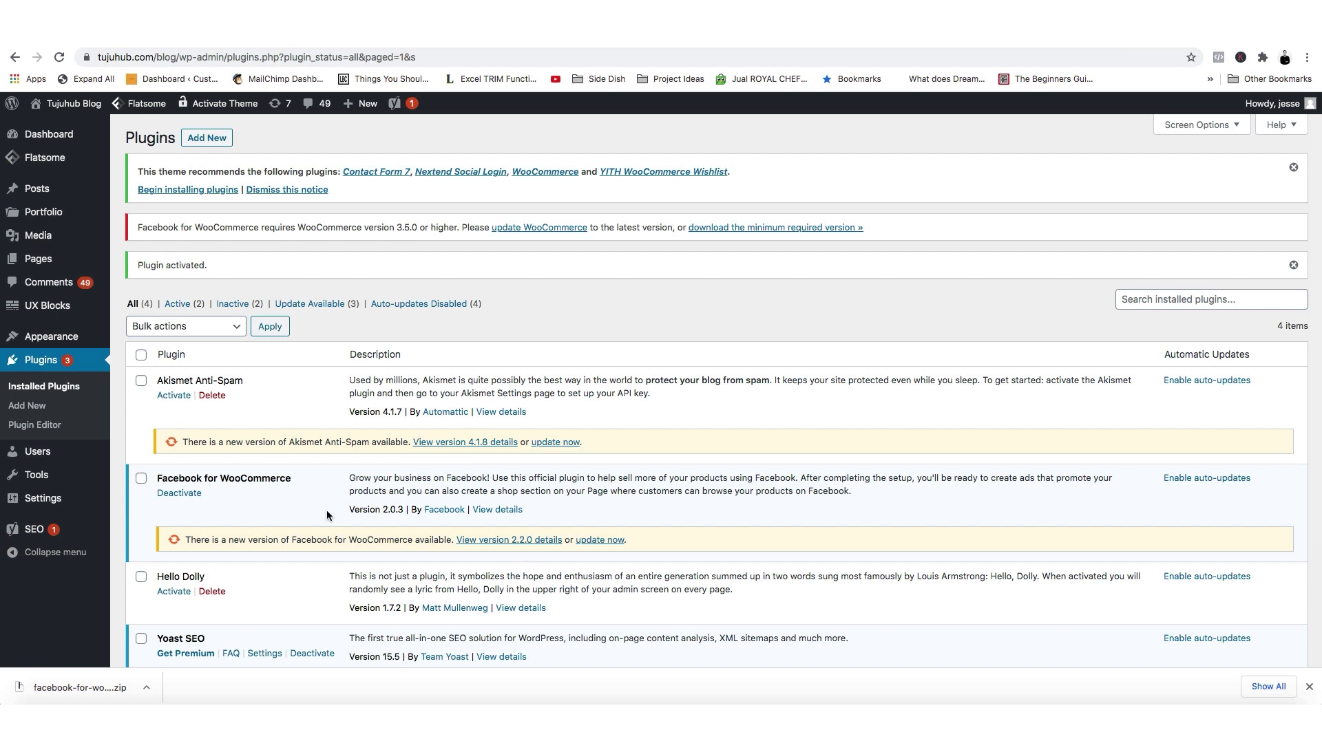
Search the plugin directory for 'woocommerce', then install and activate WooCommerce.
left_click(216, 141)
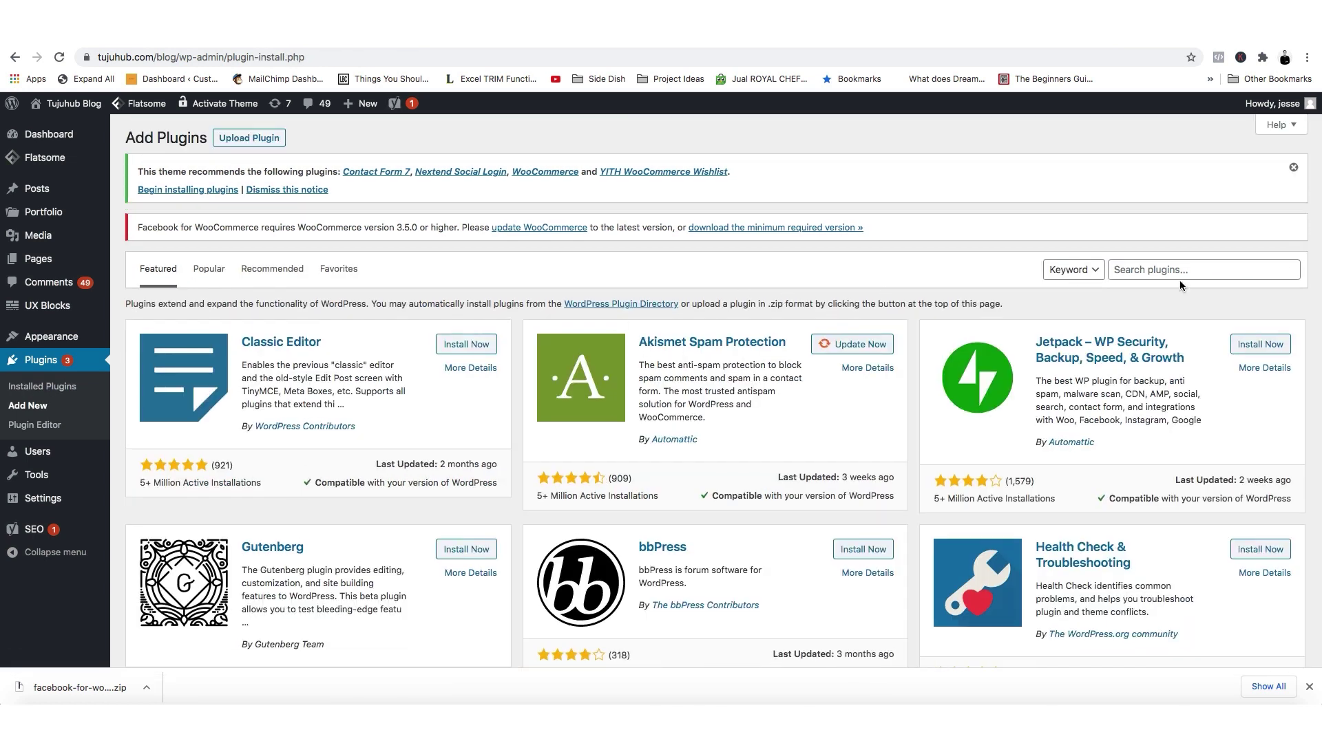
left_click(1189, 269)
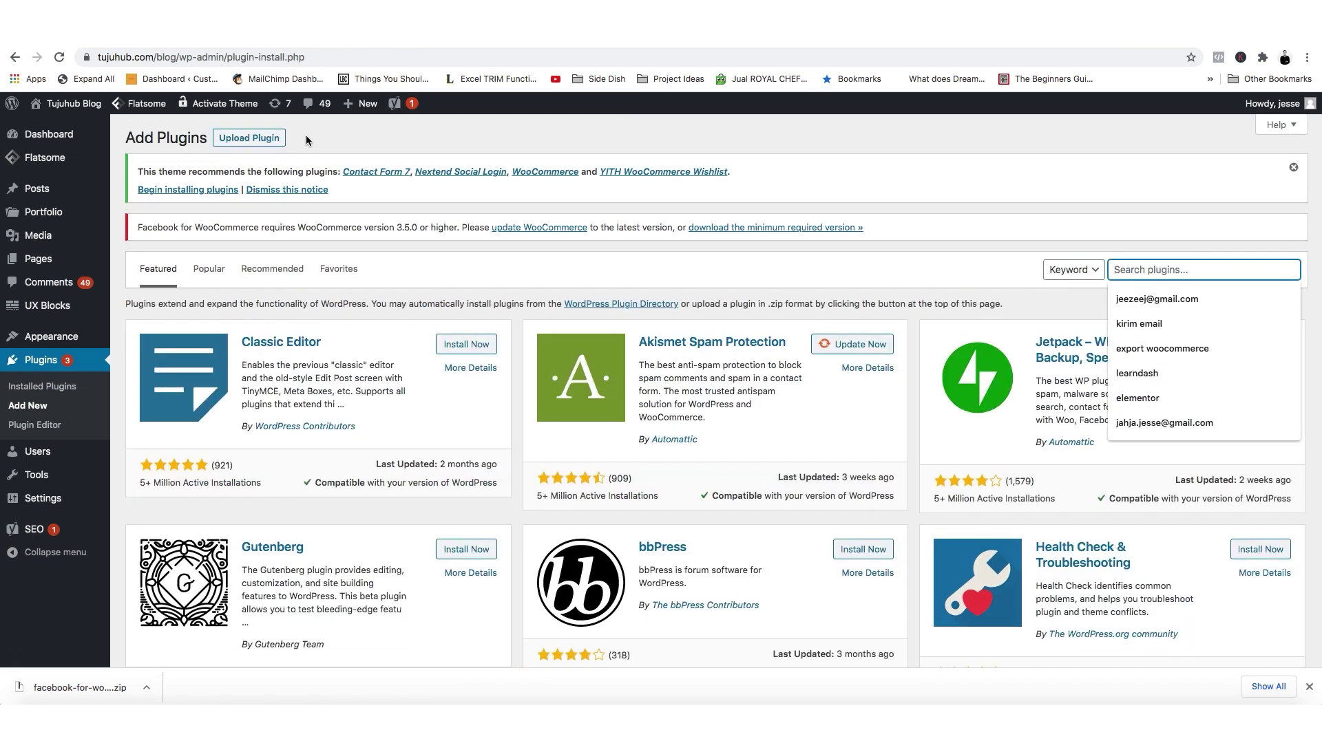
type("woocommerc")
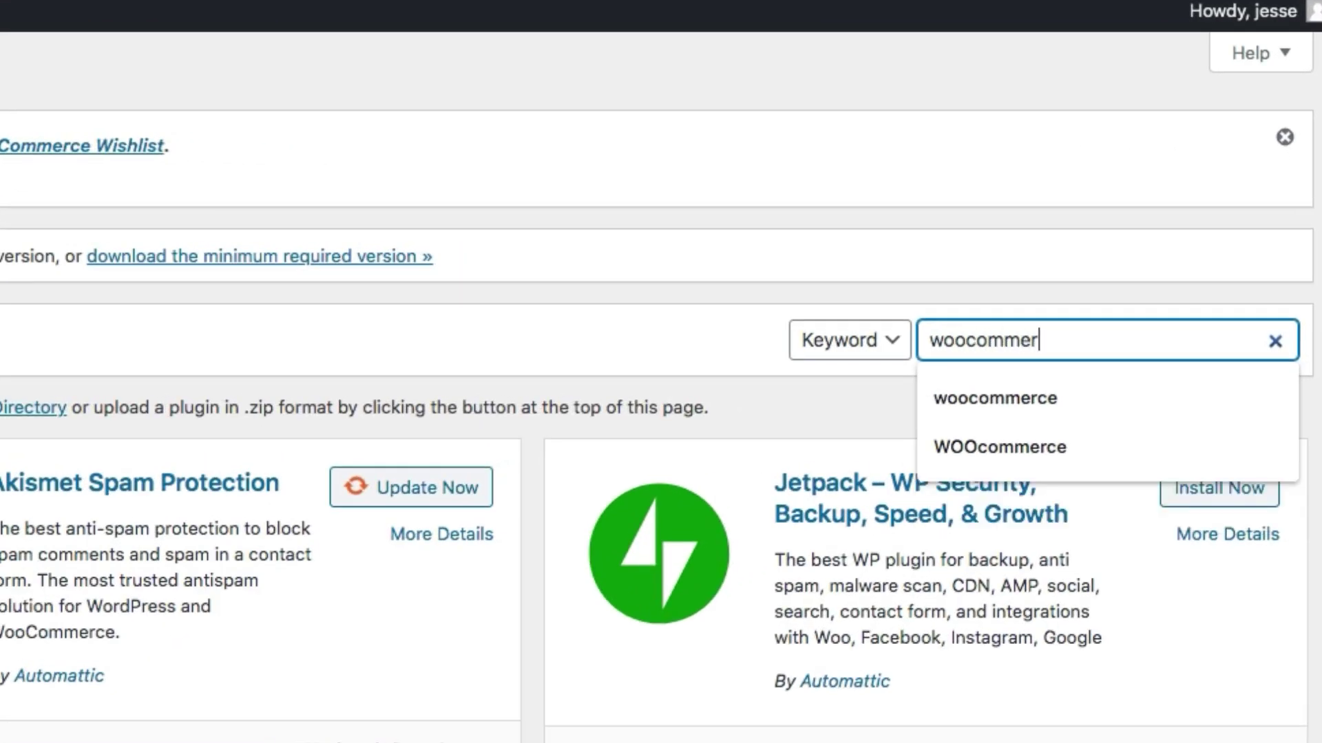
type("e")
left_click(1000, 392)
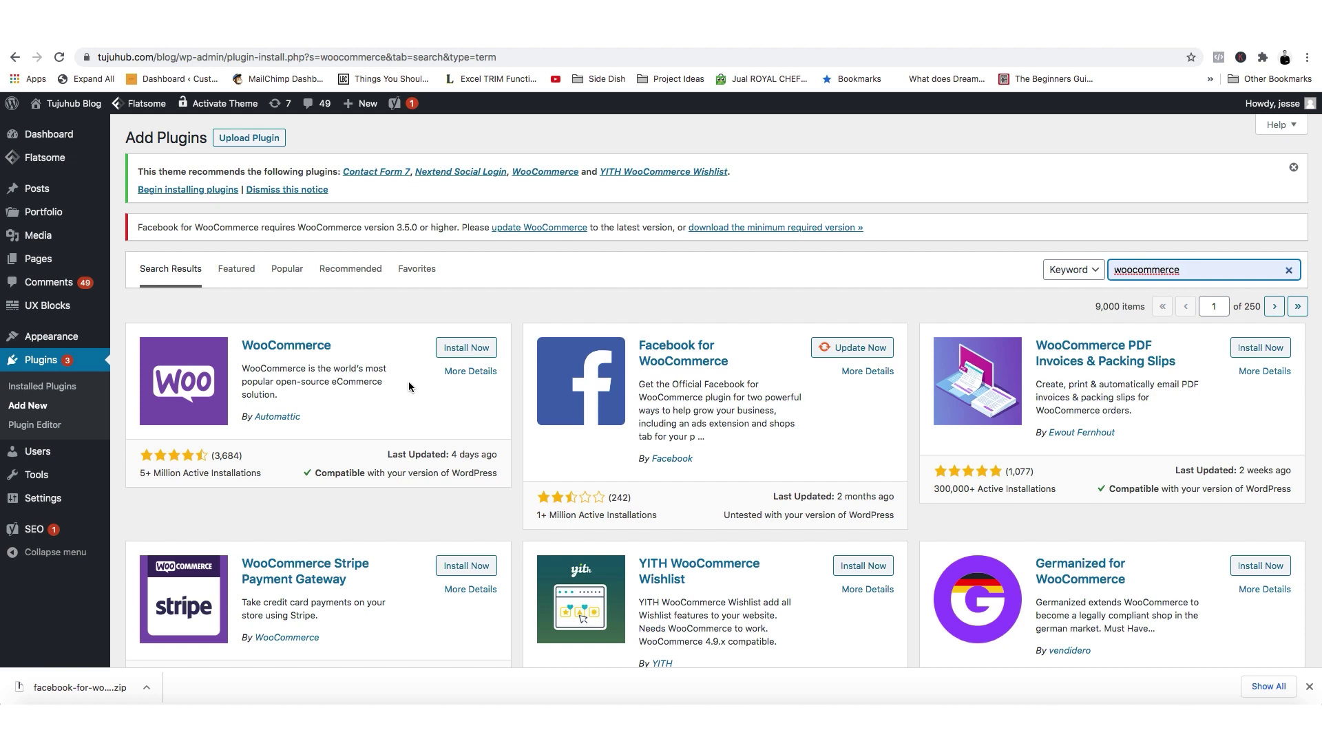
left_click(449, 349)
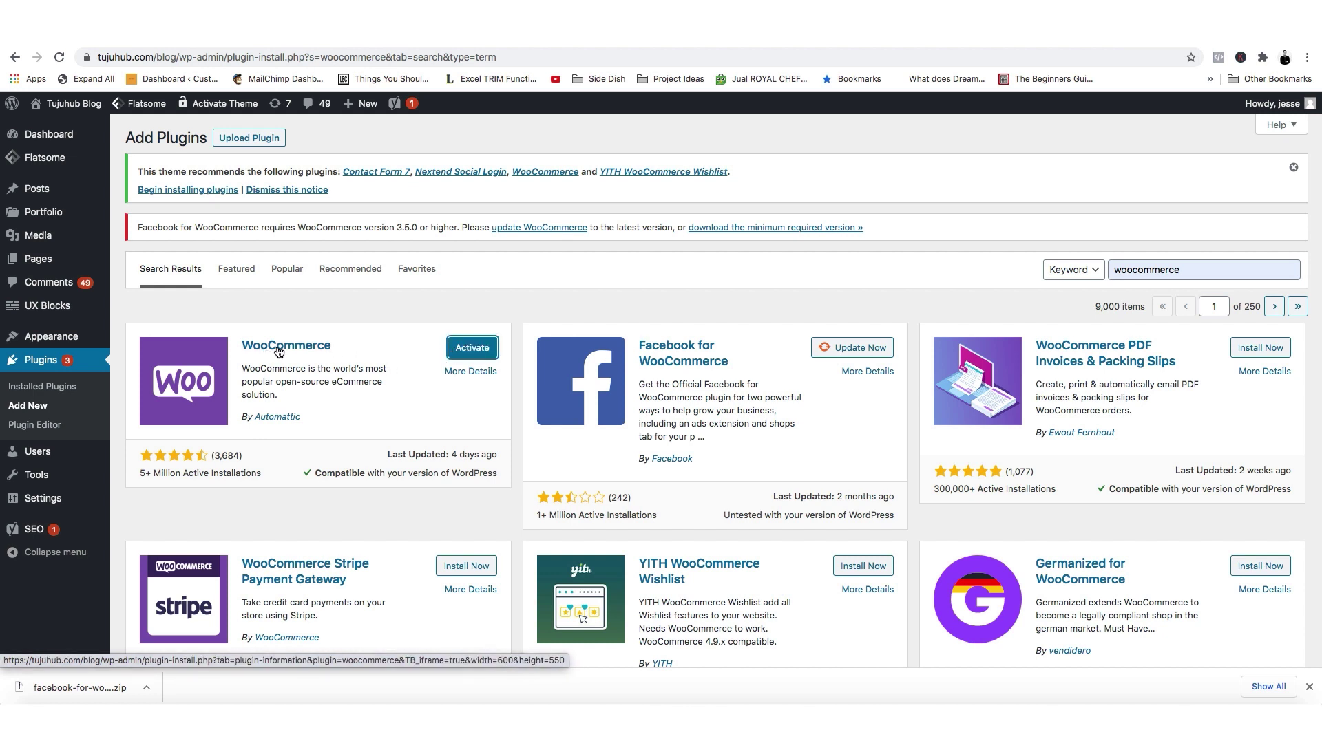
left_click(472, 348)
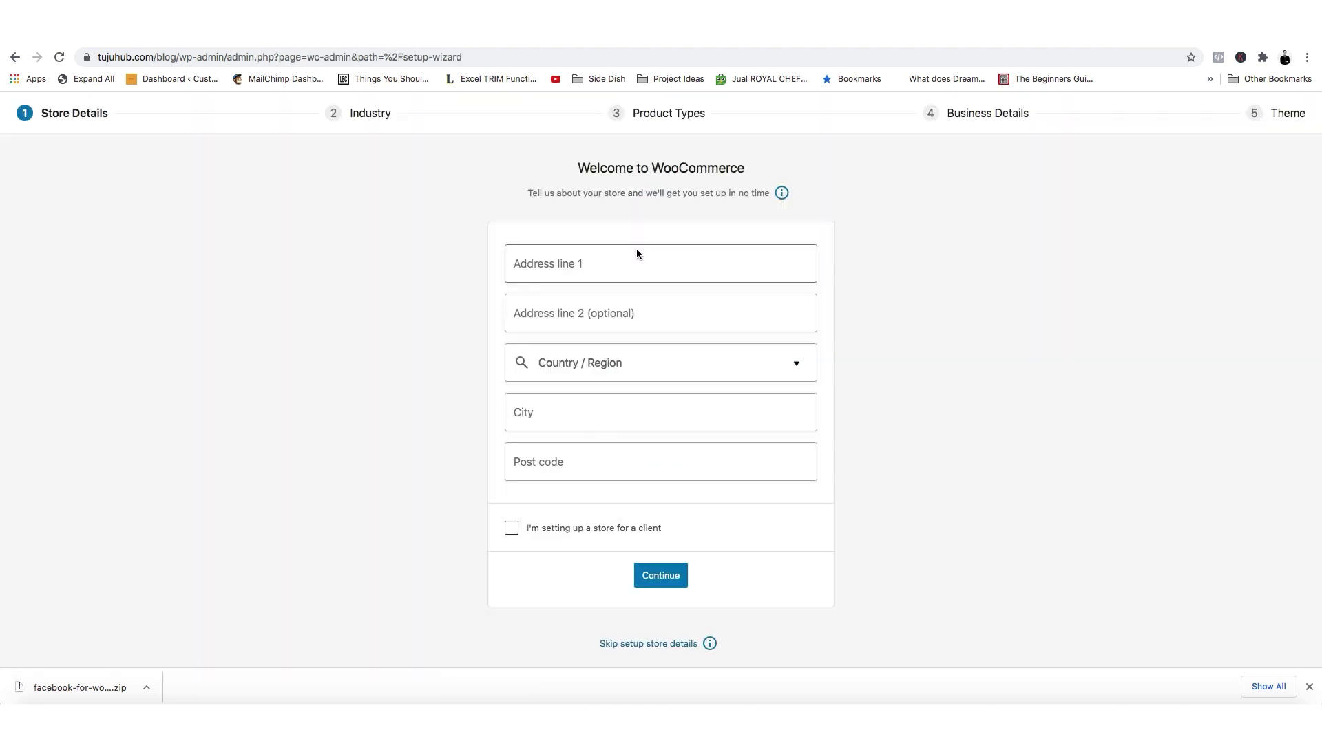
Fill in the store address from a saved address with country Indonesia and submit store details.
left_click(637, 251)
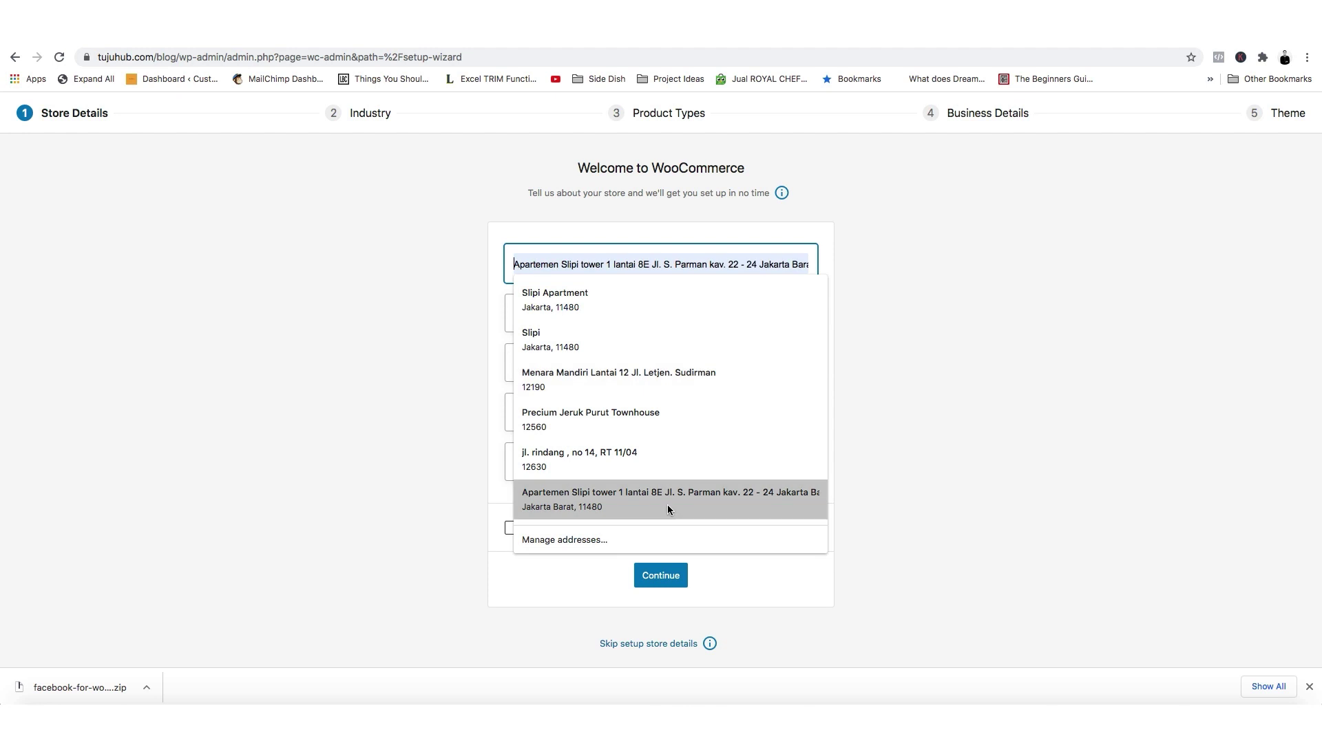
left_click(575, 296)
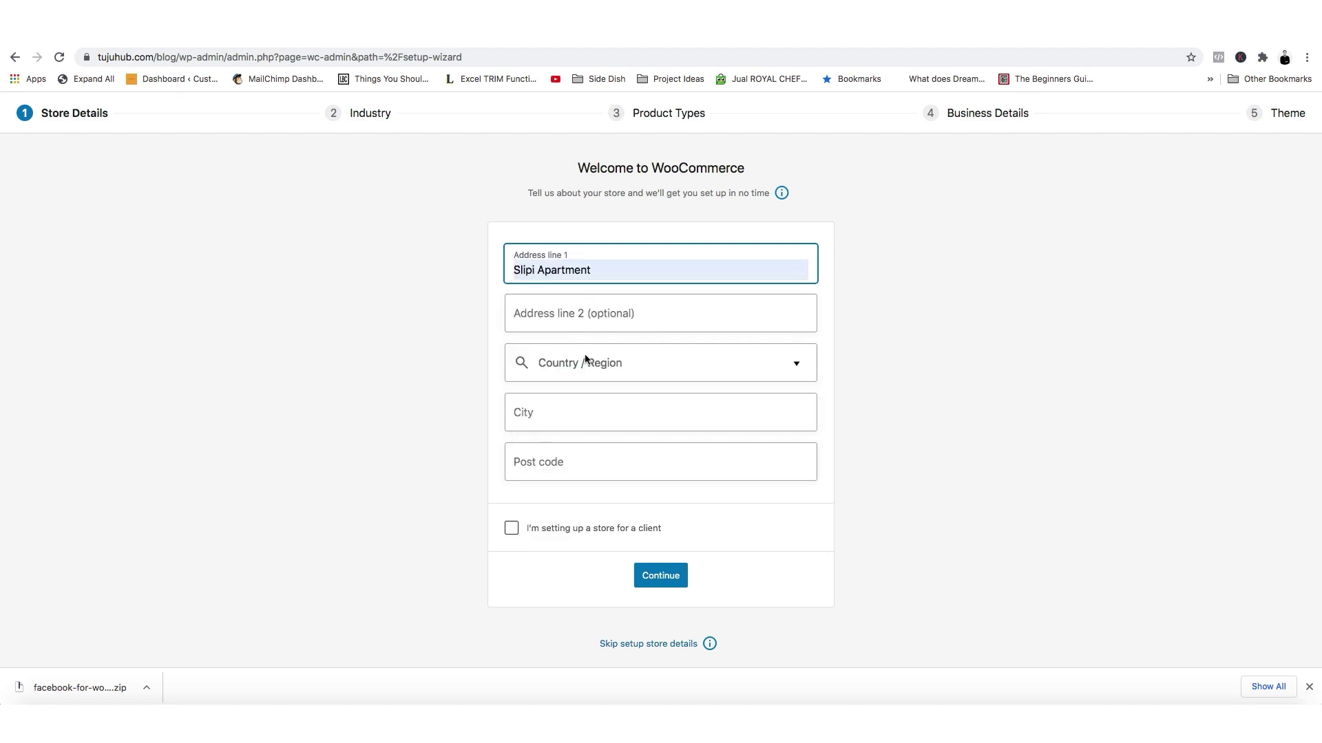
left_click(585, 358)
left_click(605, 431)
left_click(534, 543)
left_click(625, 547)
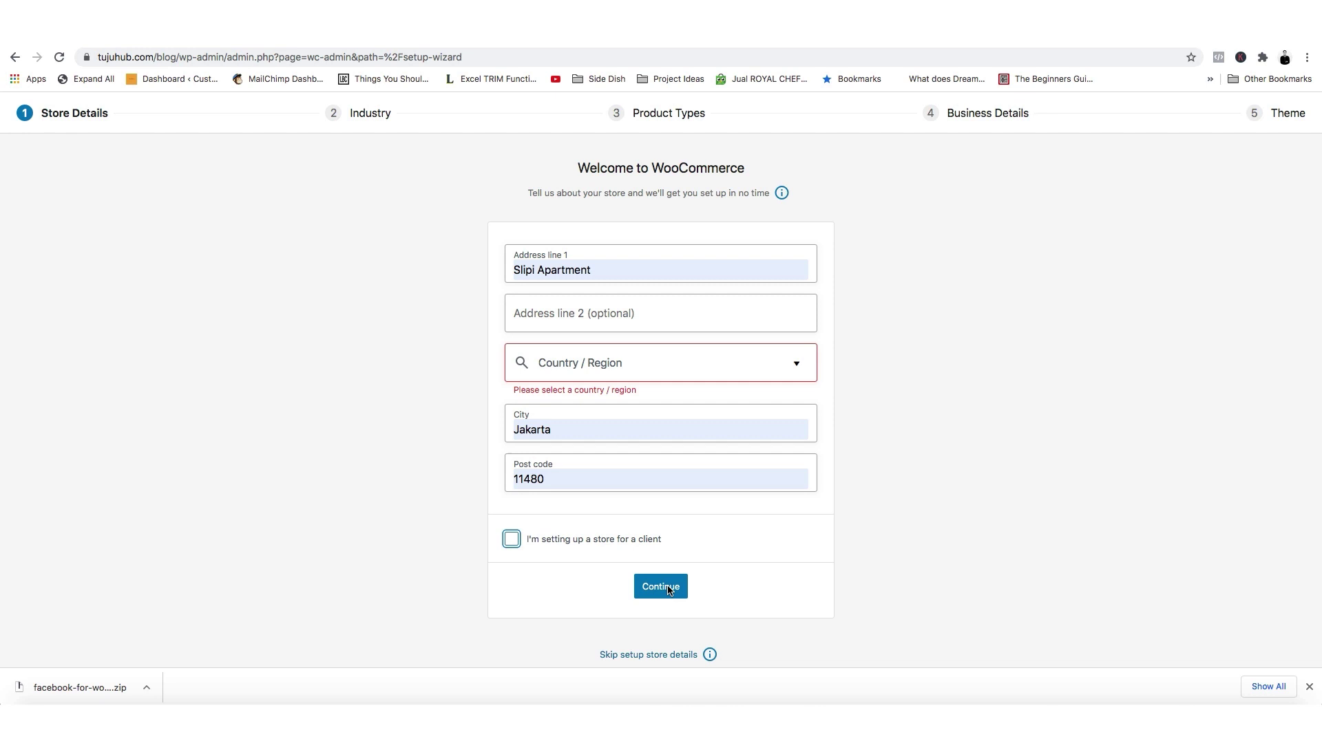
left_click(571, 363)
left_click(572, 410)
left_click(659, 585)
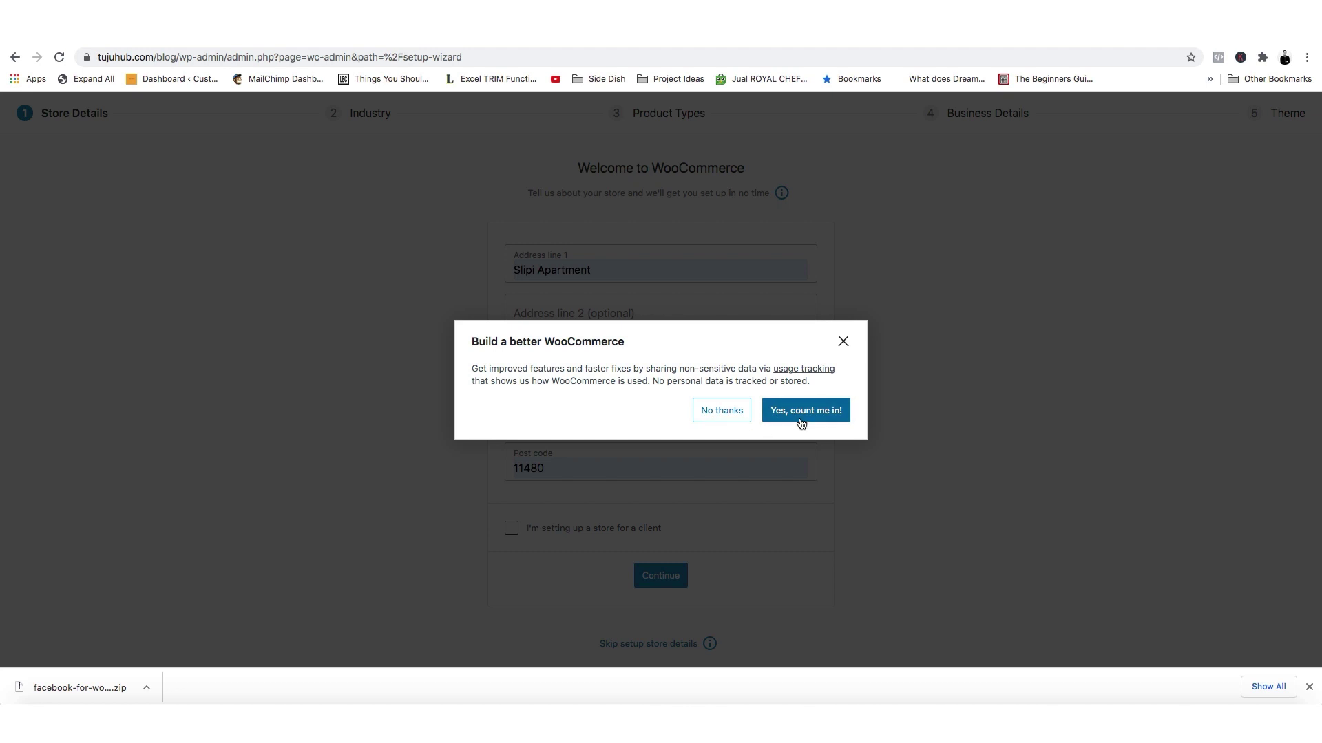
Decline usage tracking, pick Education and learning industry, and add Downloads as a product type.
left_click(721, 416)
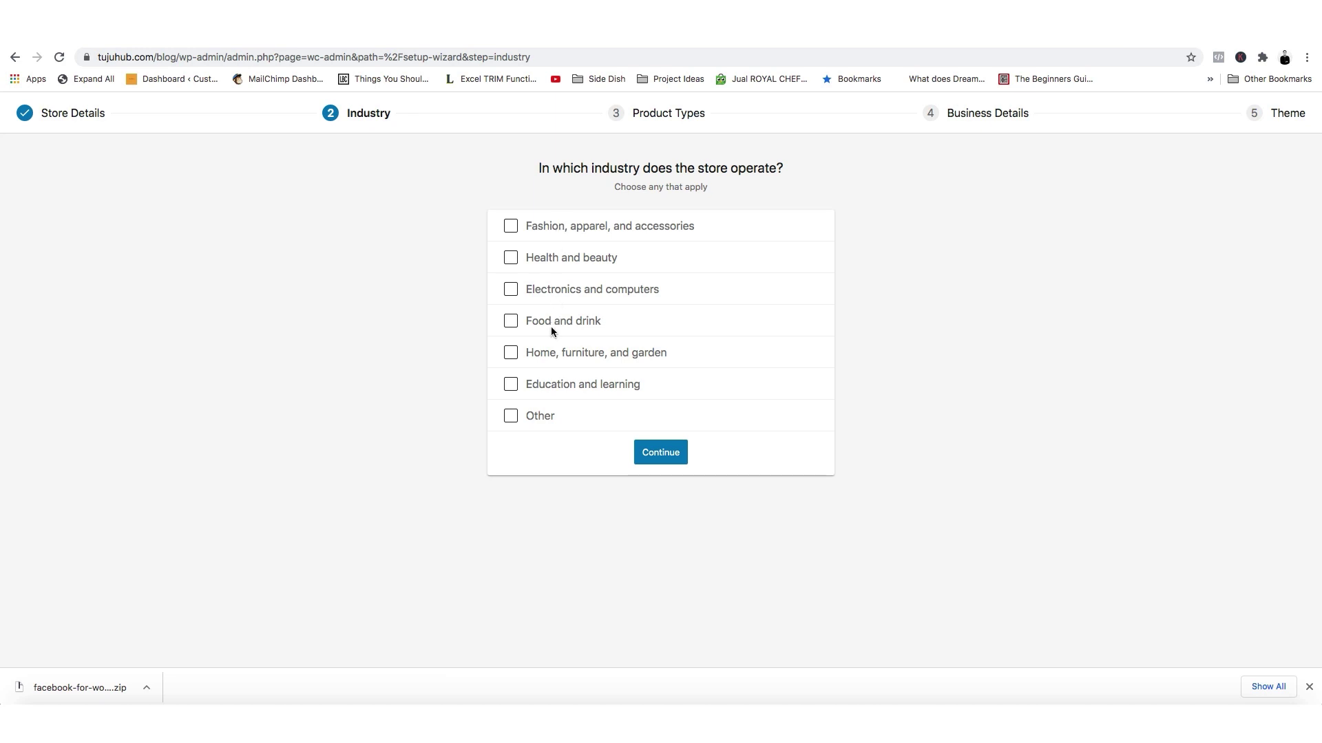
left_click(539, 380)
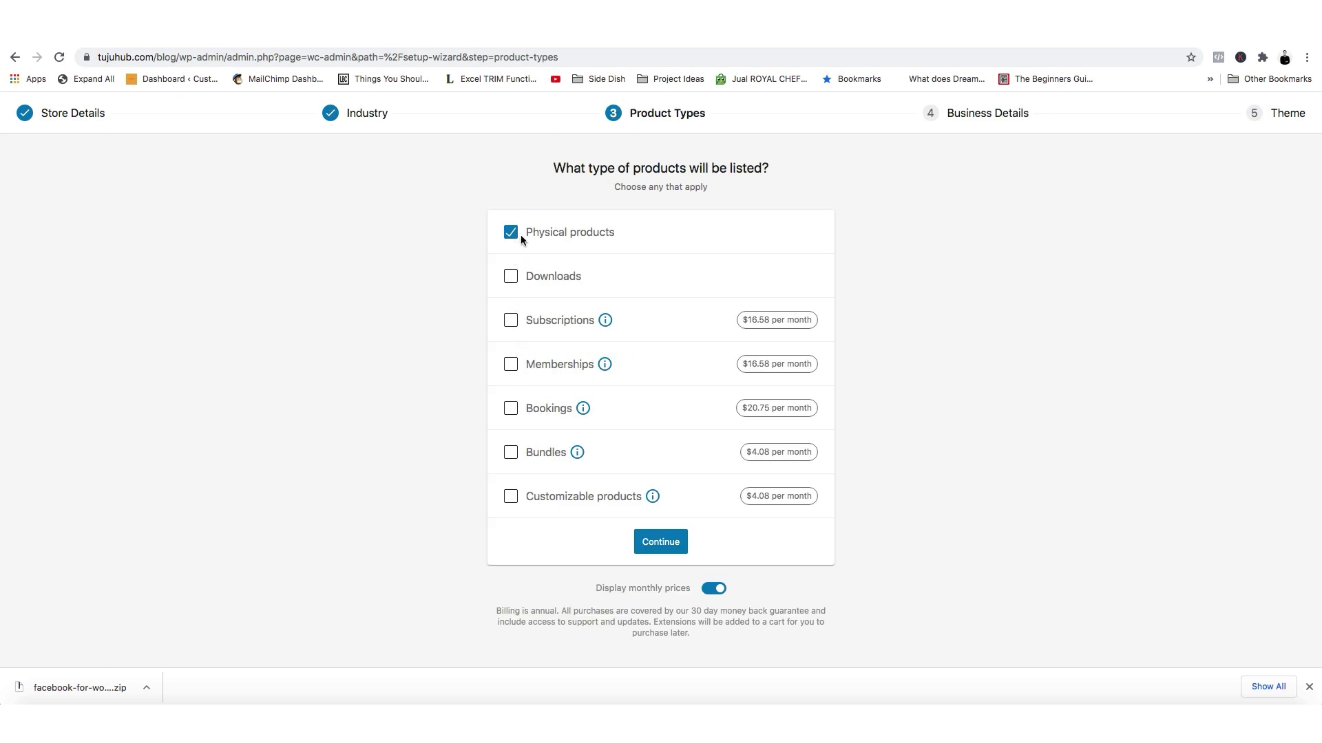
left_click(511, 279)
left_click(678, 549)
Set Business Details to 1 - 10 products and not selling elsewhere, then continue.
left_click(646, 270)
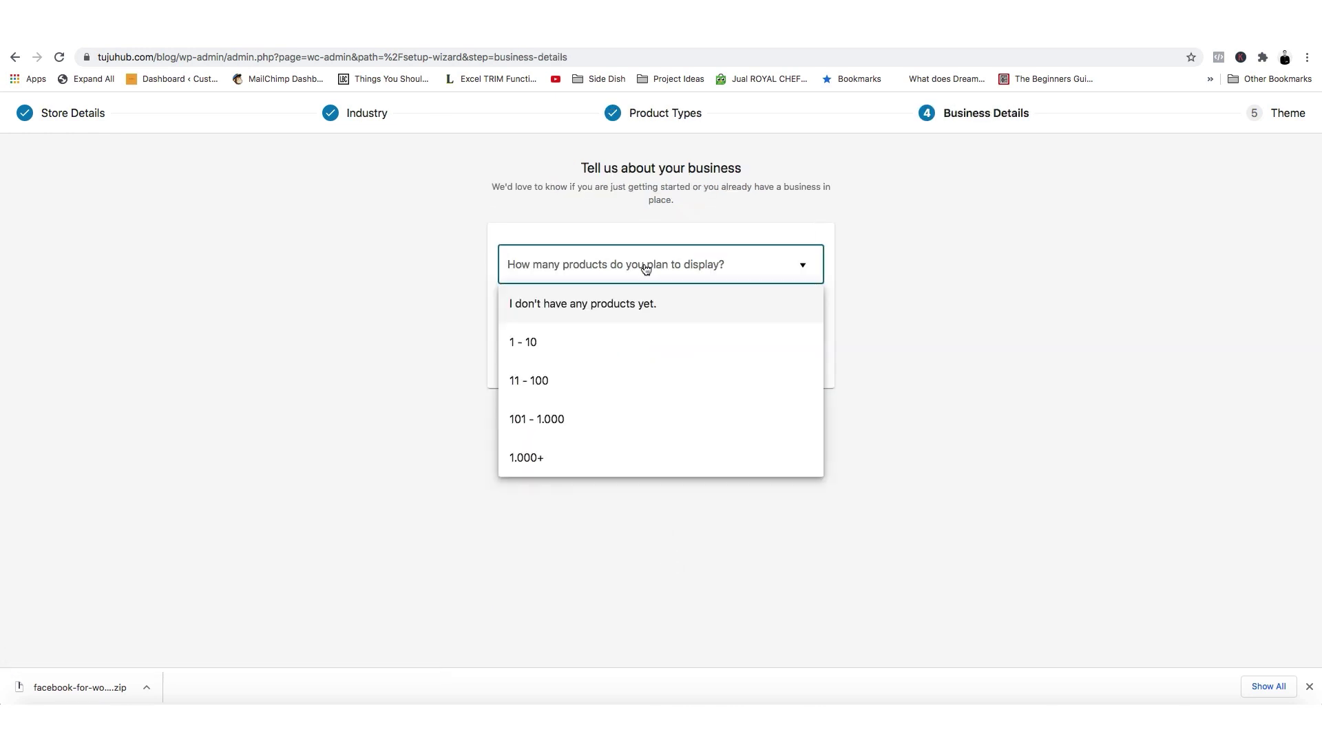
left_click(625, 356)
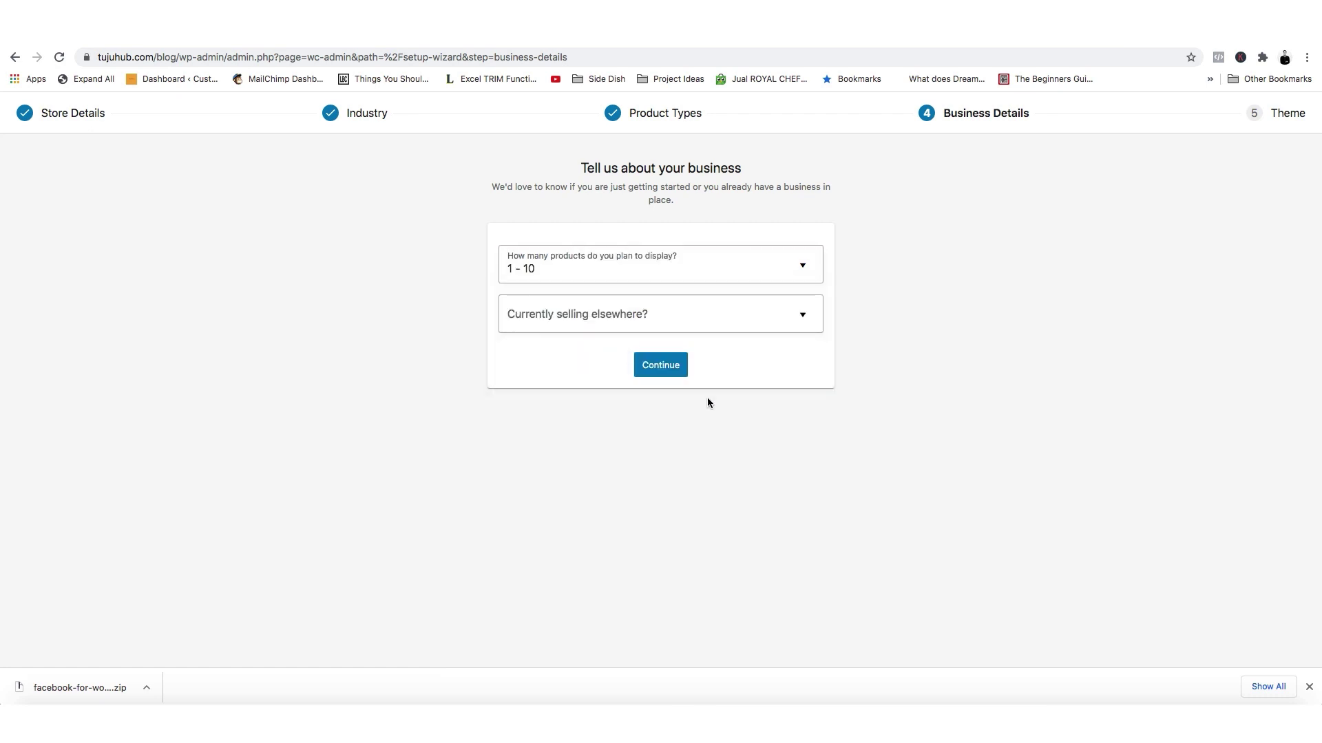
left_click(669, 325)
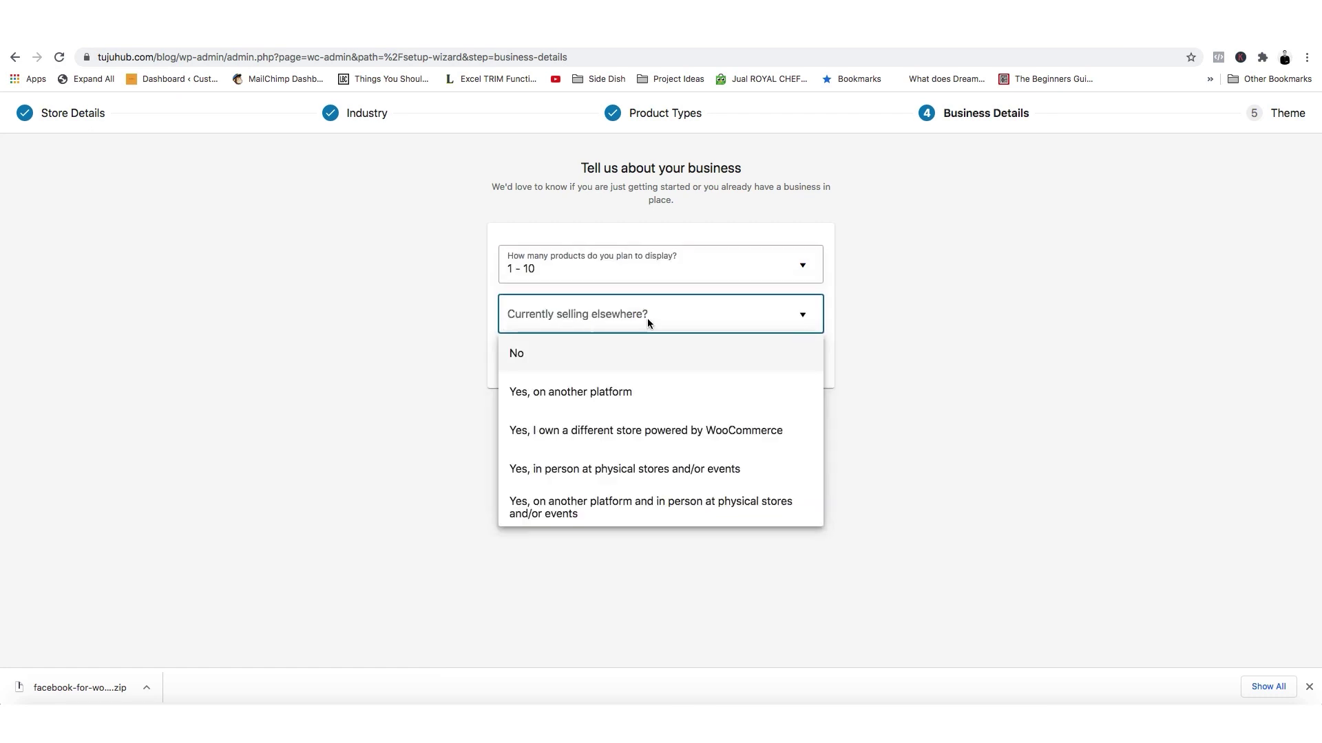
left_click(603, 393)
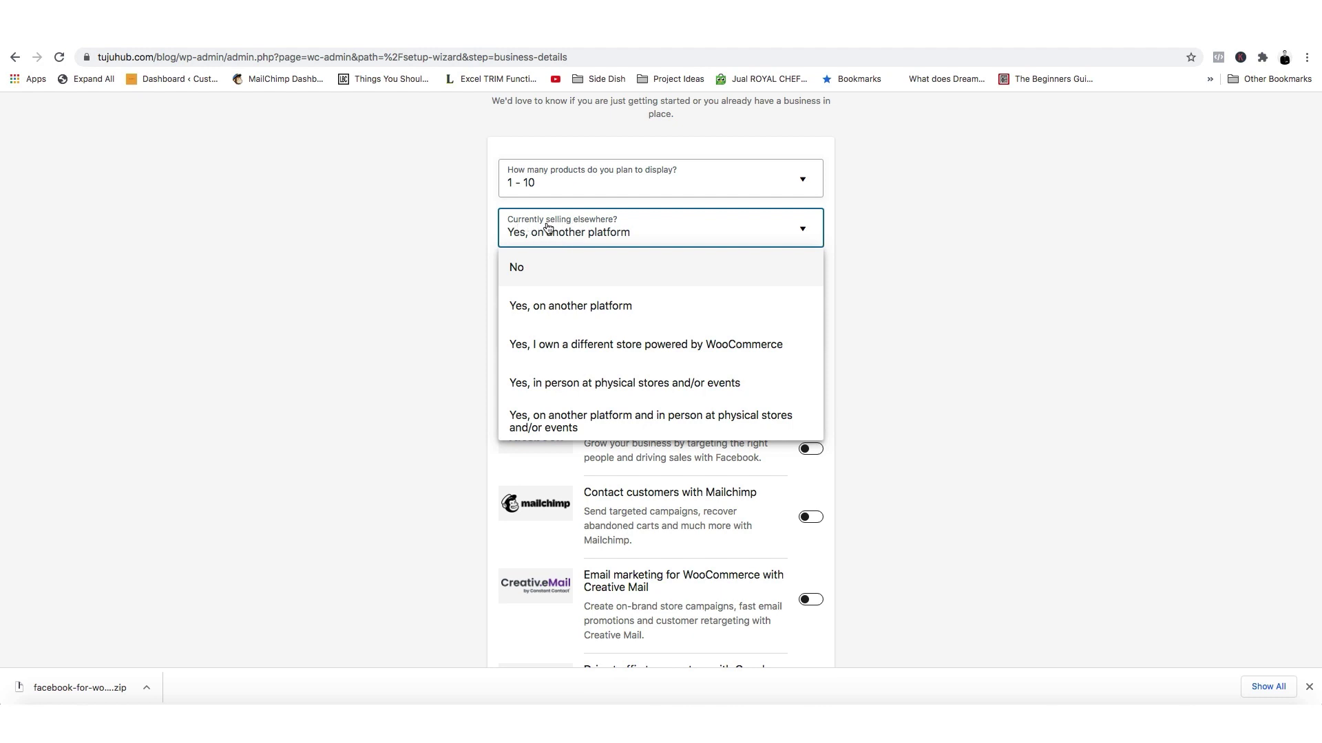
left_click(596, 267)
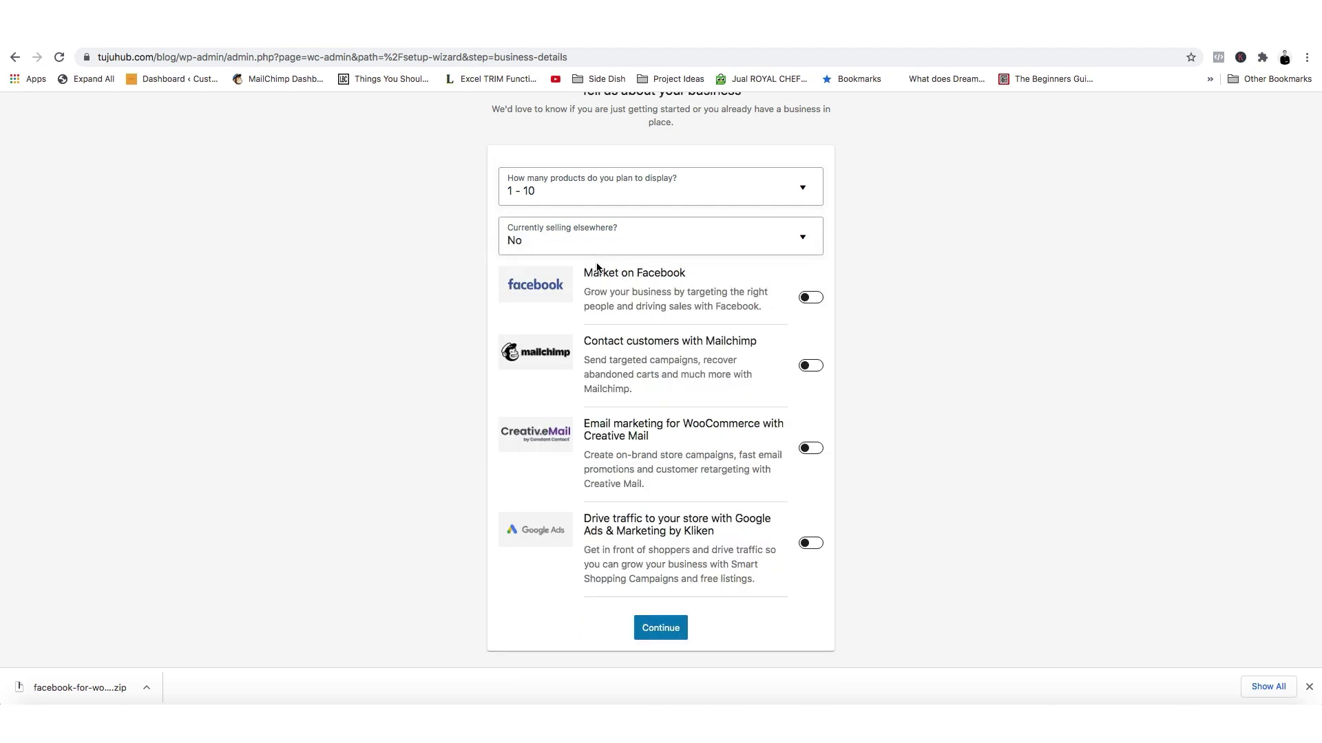
left_click(661, 627)
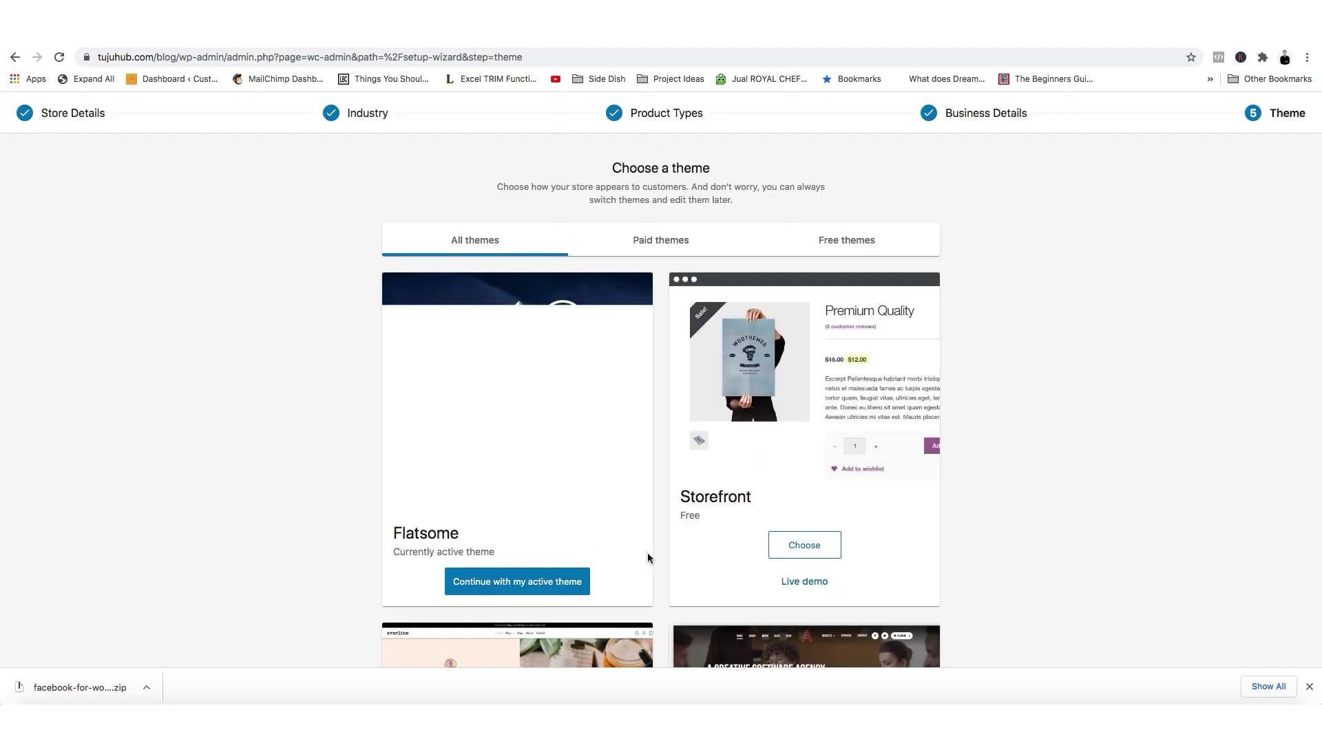
Skip the theme step and decline the Jetpack and shipping plugins offer.
scroll(647, 552, "down", 10)
scroll(660, 553, "up", 10)
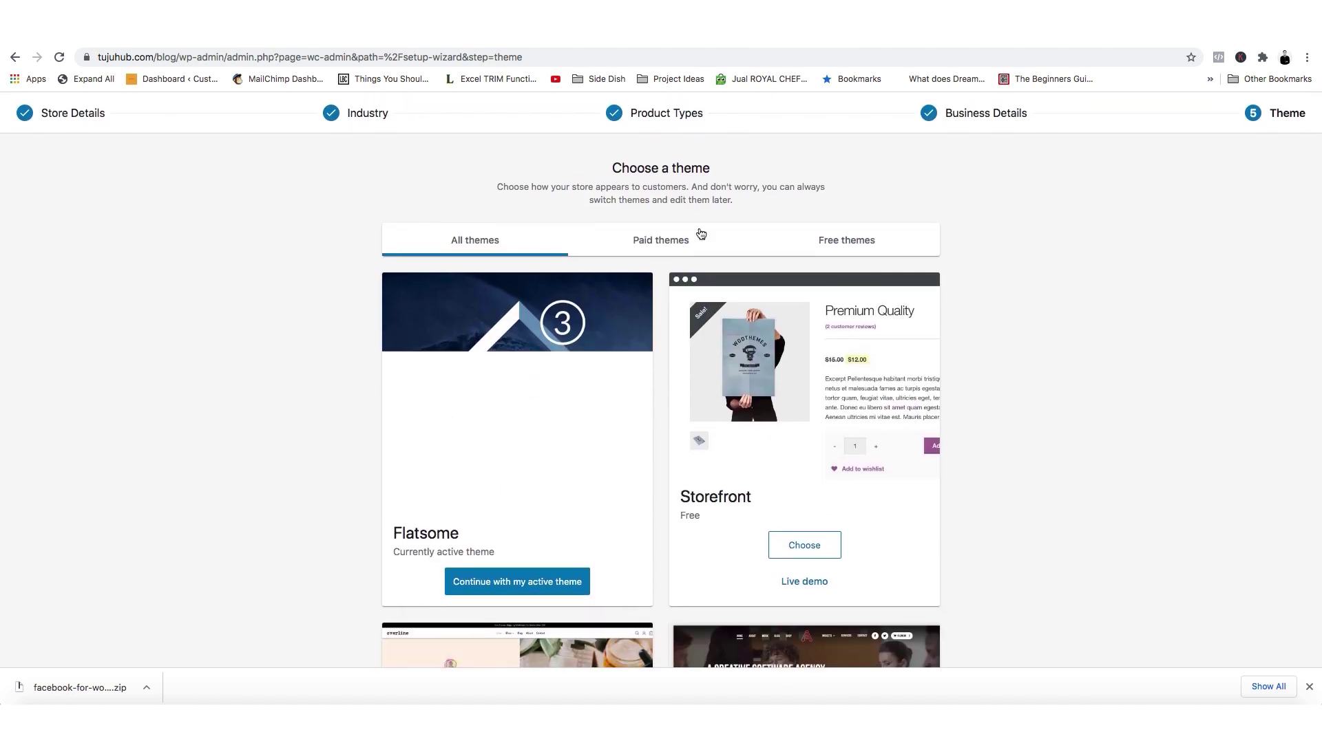
scroll(698, 265, "down", 15)
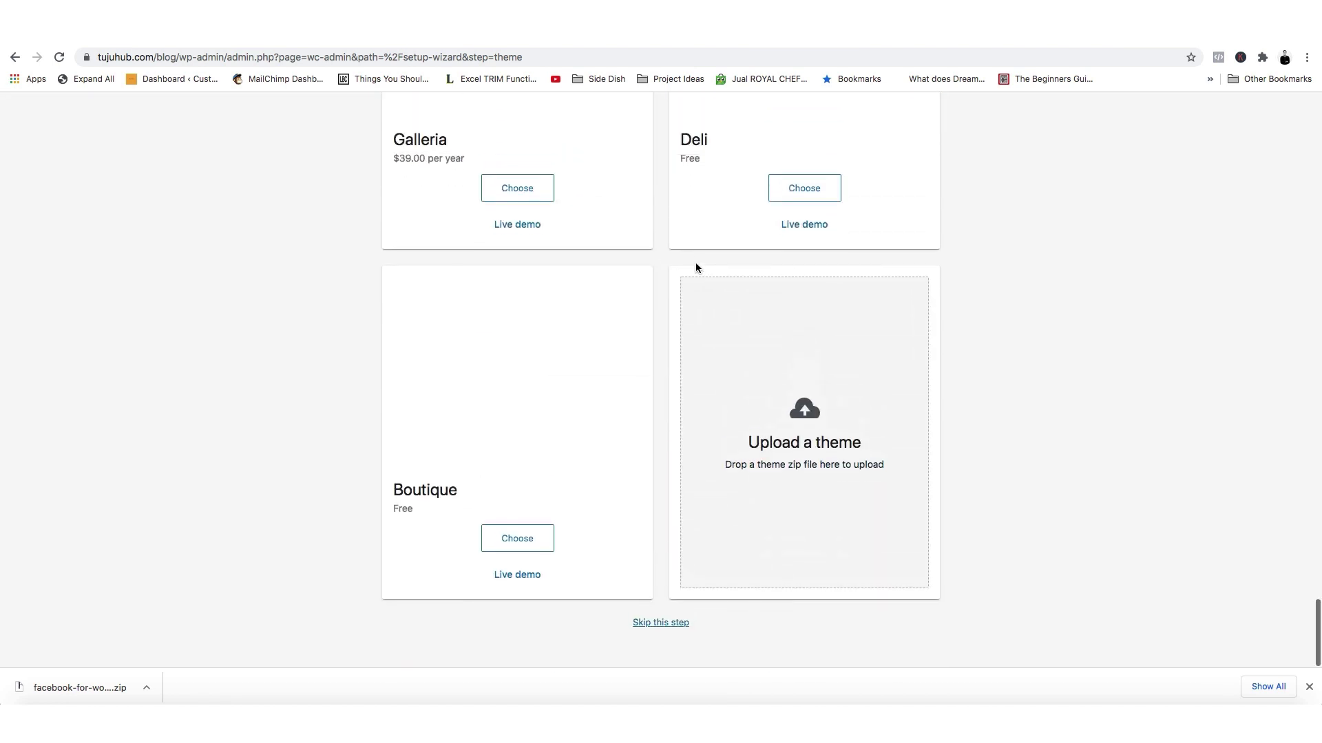
scroll(671, 654, "up", 1)
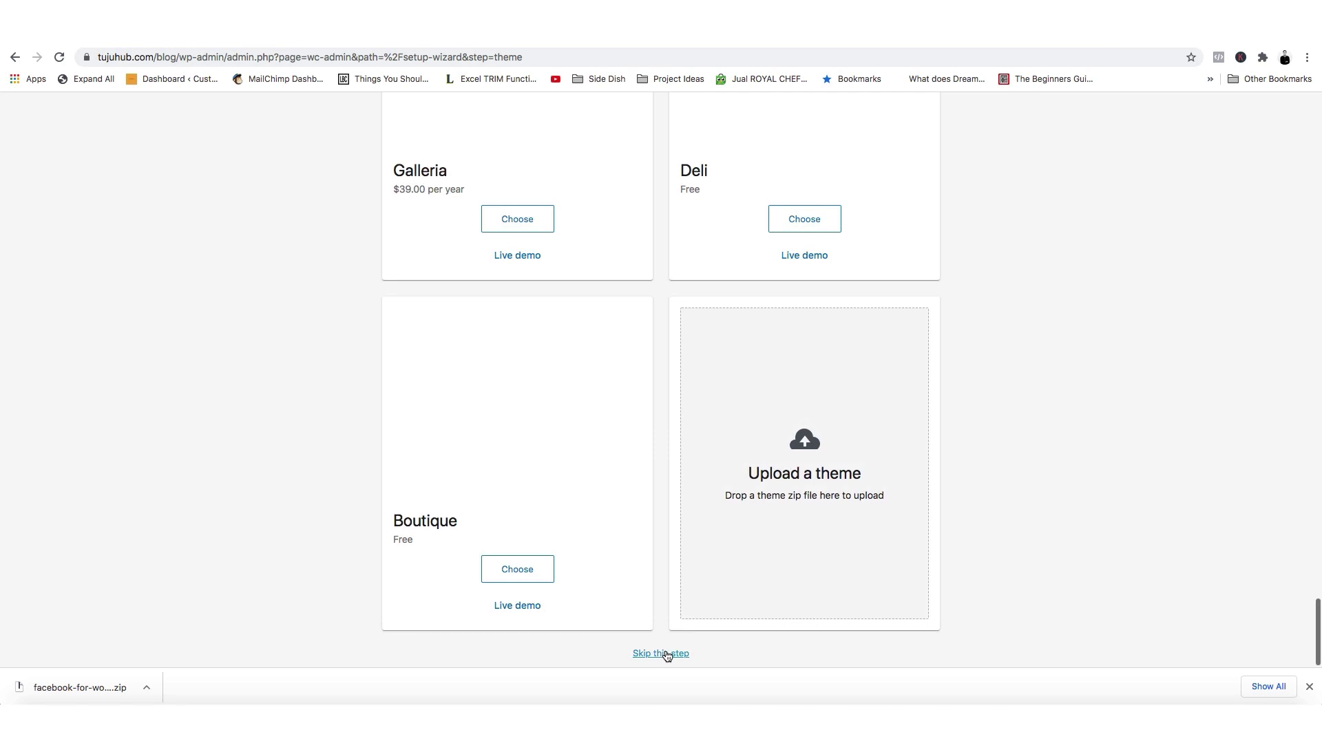
left_click(666, 662)
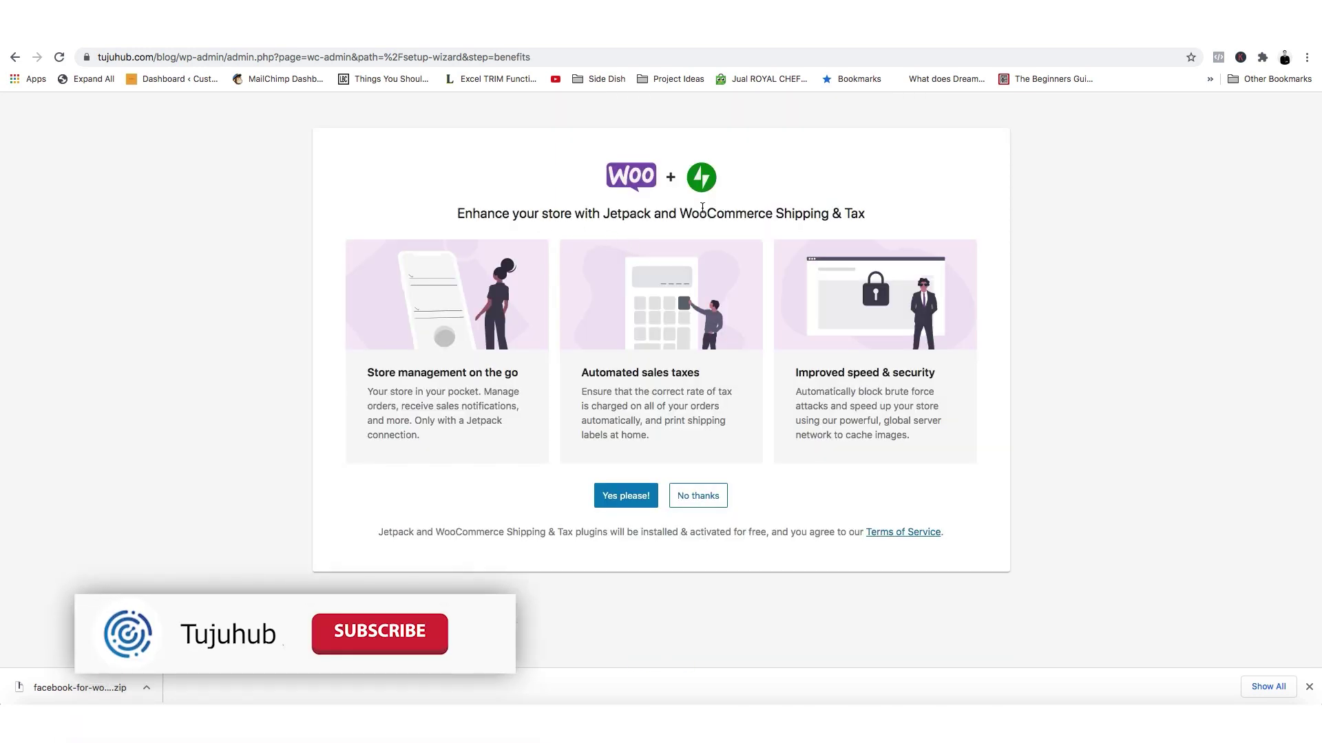
left_click_drag(597, 208, 719, 213)
left_click(601, 211)
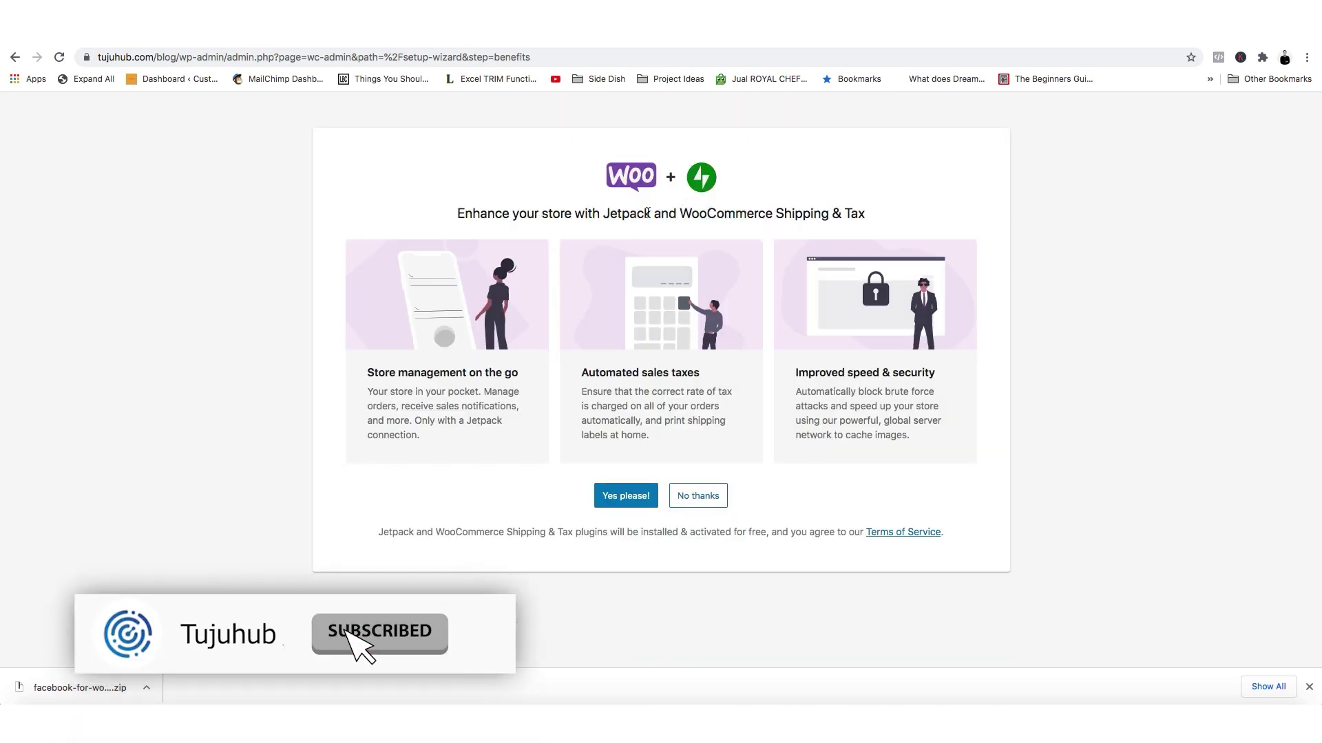
left_click(698, 497)
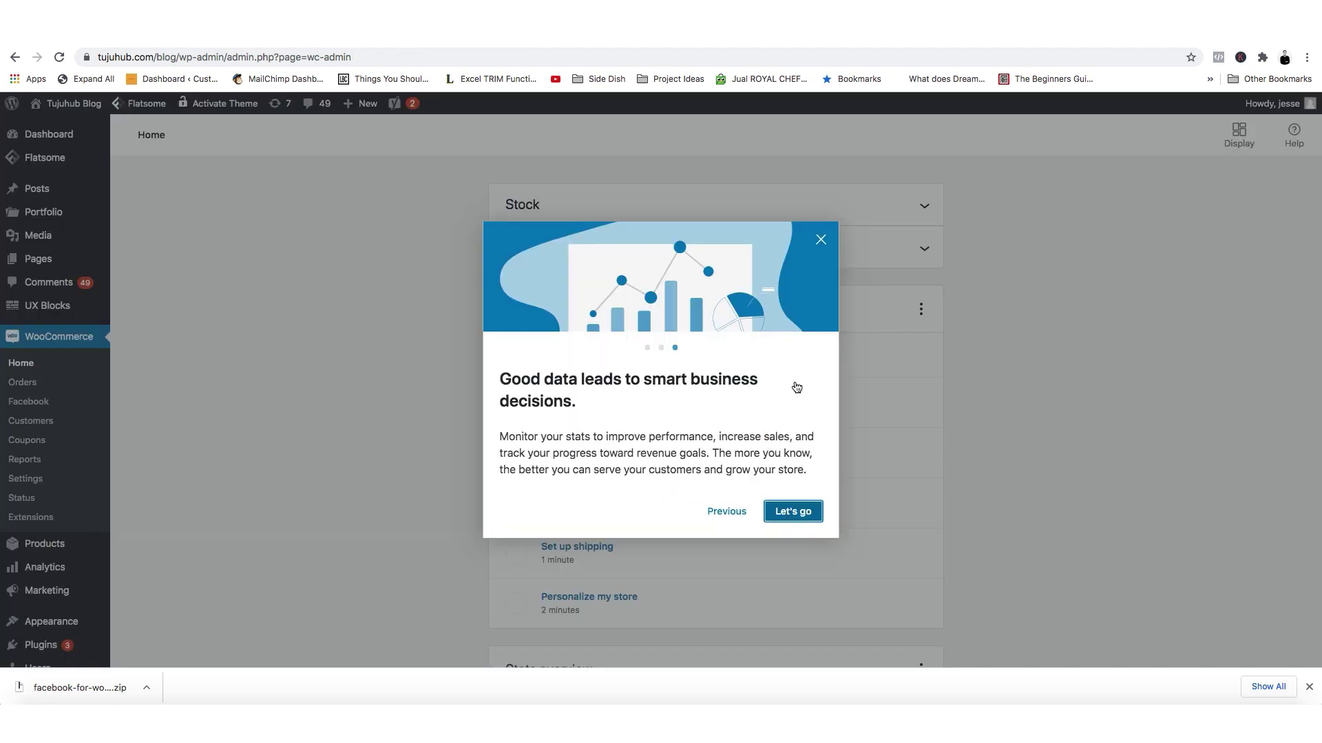
Dismiss the welcome tour and click Get Started on the WooCommerce > Facebook page.
left_click(821, 239)
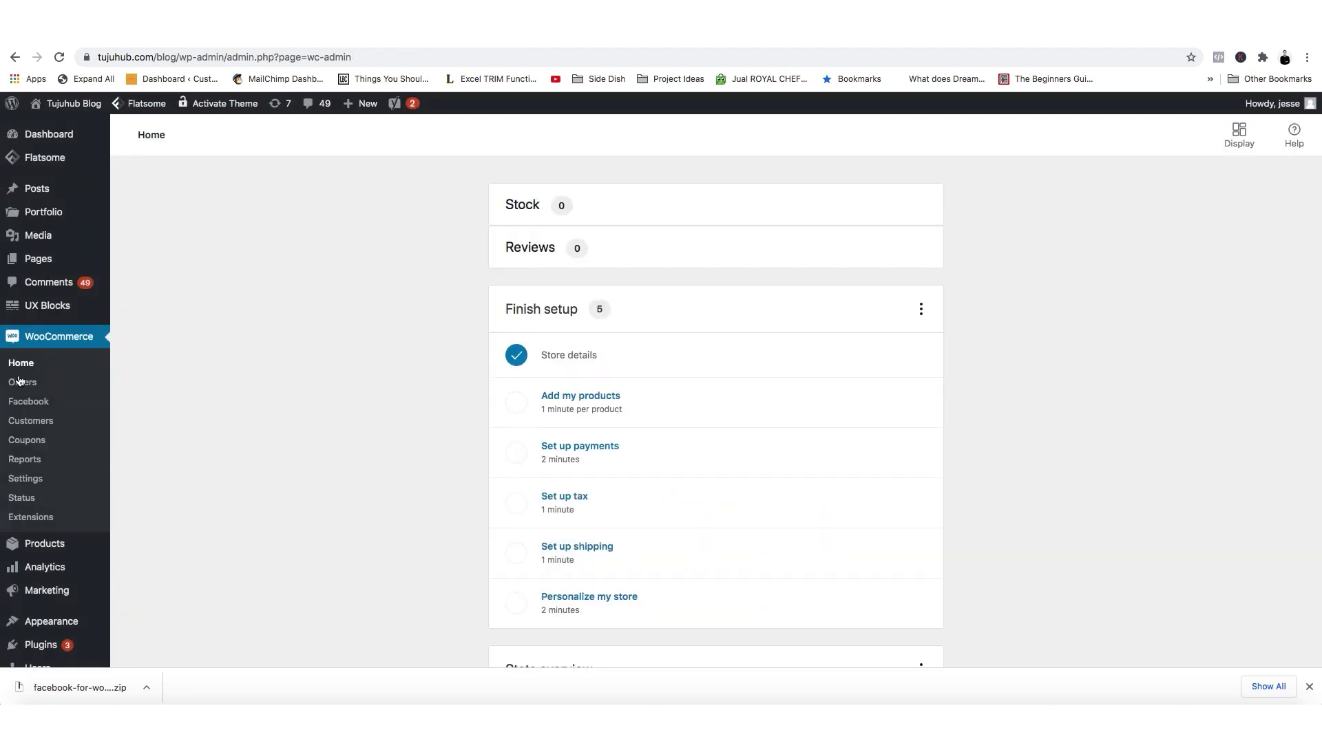
scroll(310, 509, "down", 15)
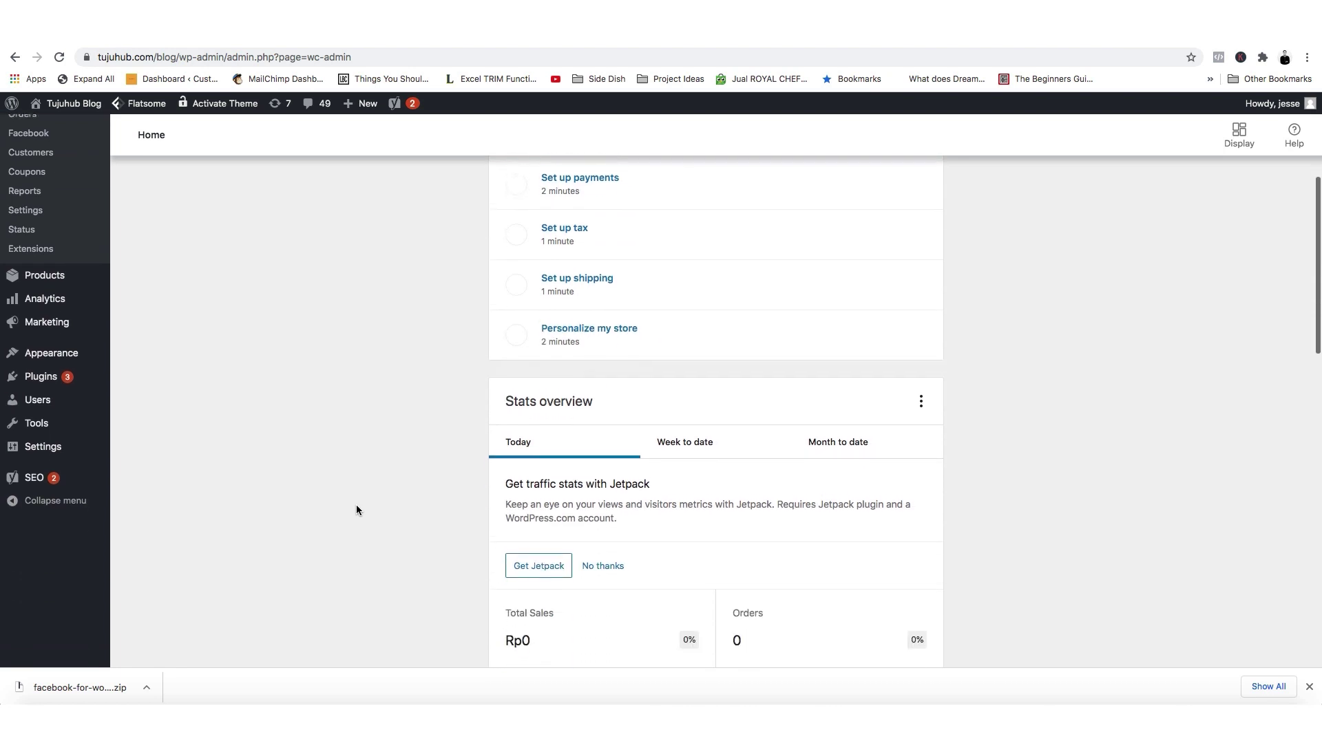
scroll(357, 509, "up", 15)
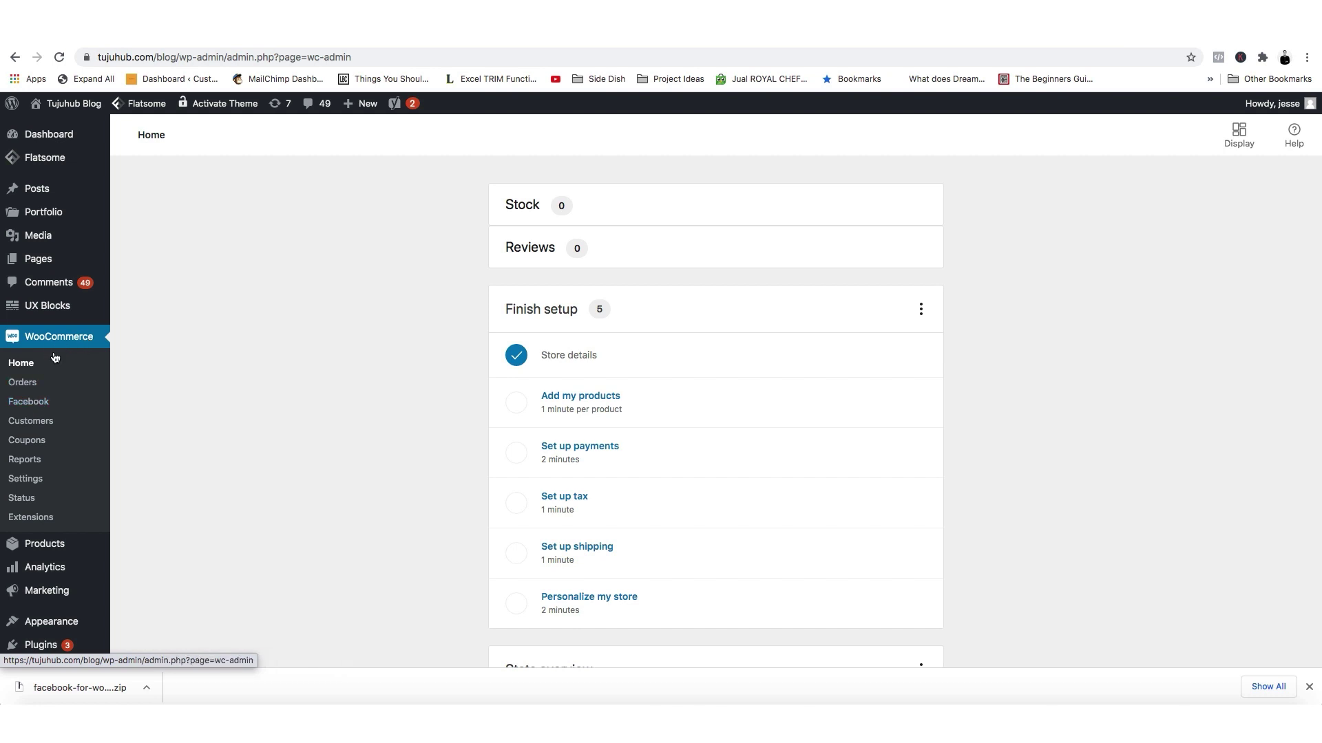
left_click(33, 406)
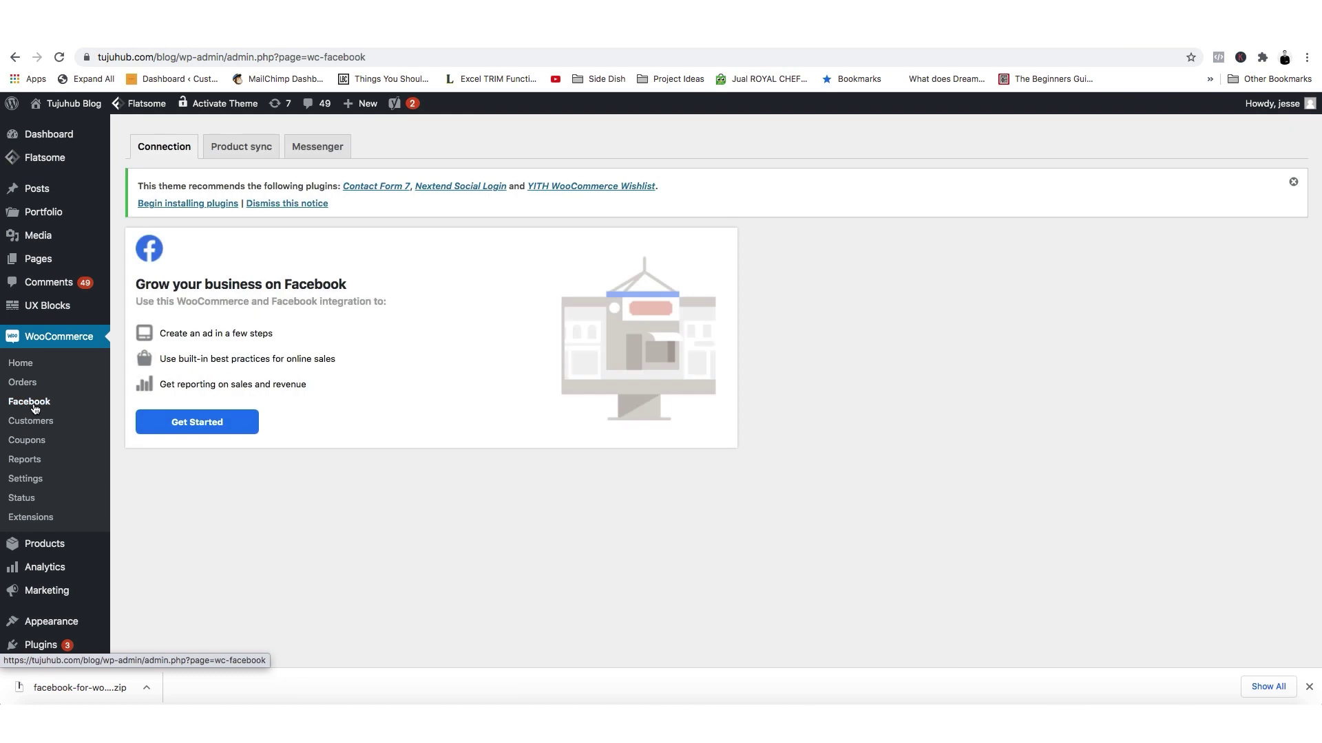
left_click(211, 426)
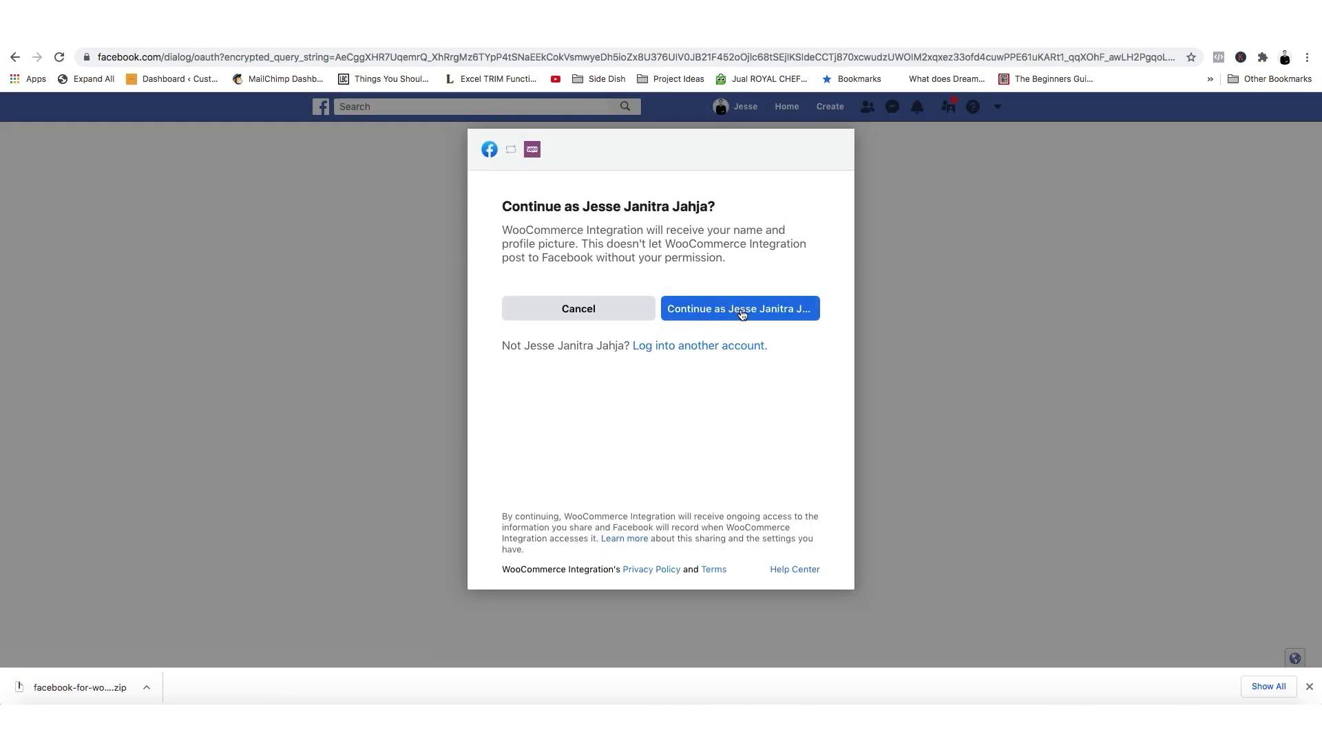
Continue as the logged-in Facebook account and grant WooCommerce Integration the listed permissions.
left_click(743, 309)
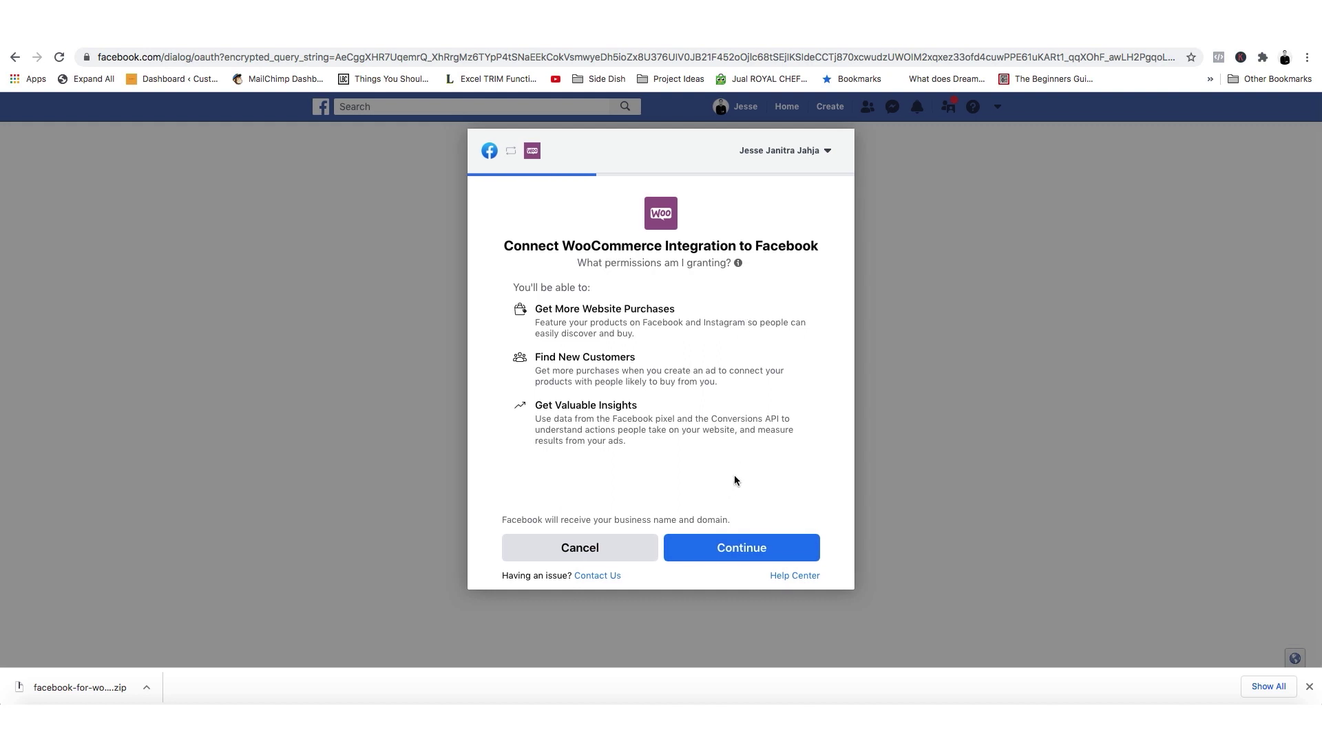
left_click_drag(561, 248, 724, 245)
left_click(723, 246)
left_click(720, 548)
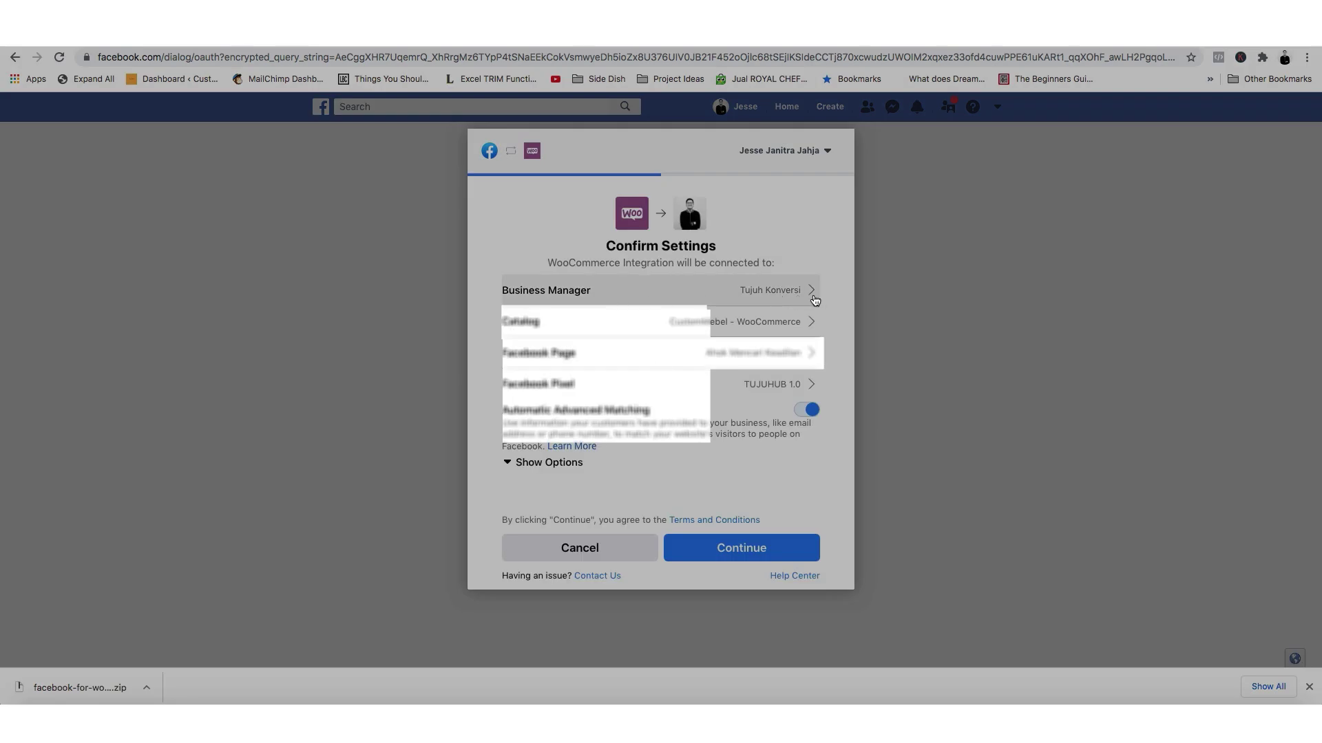
Review the CustomMebel - WooCommerce catalog and connect the Kelas Online Gitar Facebook Page.
left_click(775, 324)
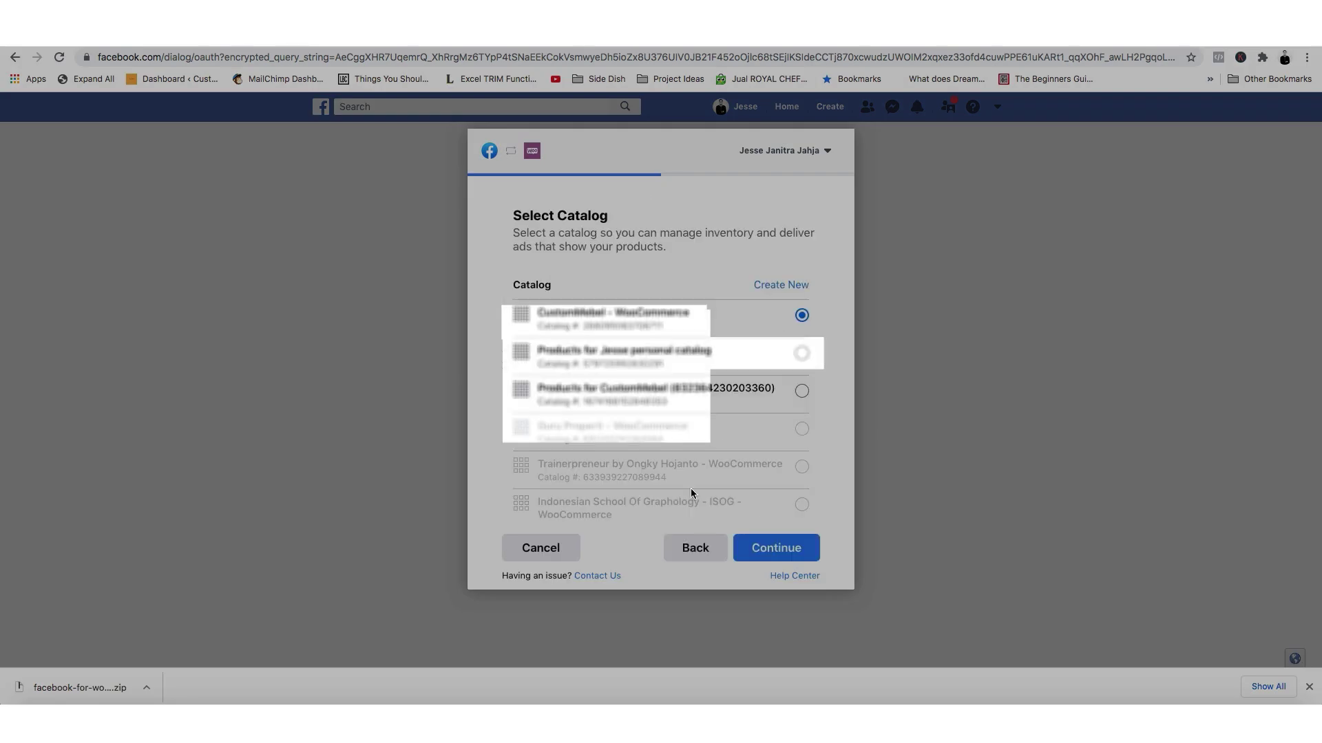
left_click(694, 548)
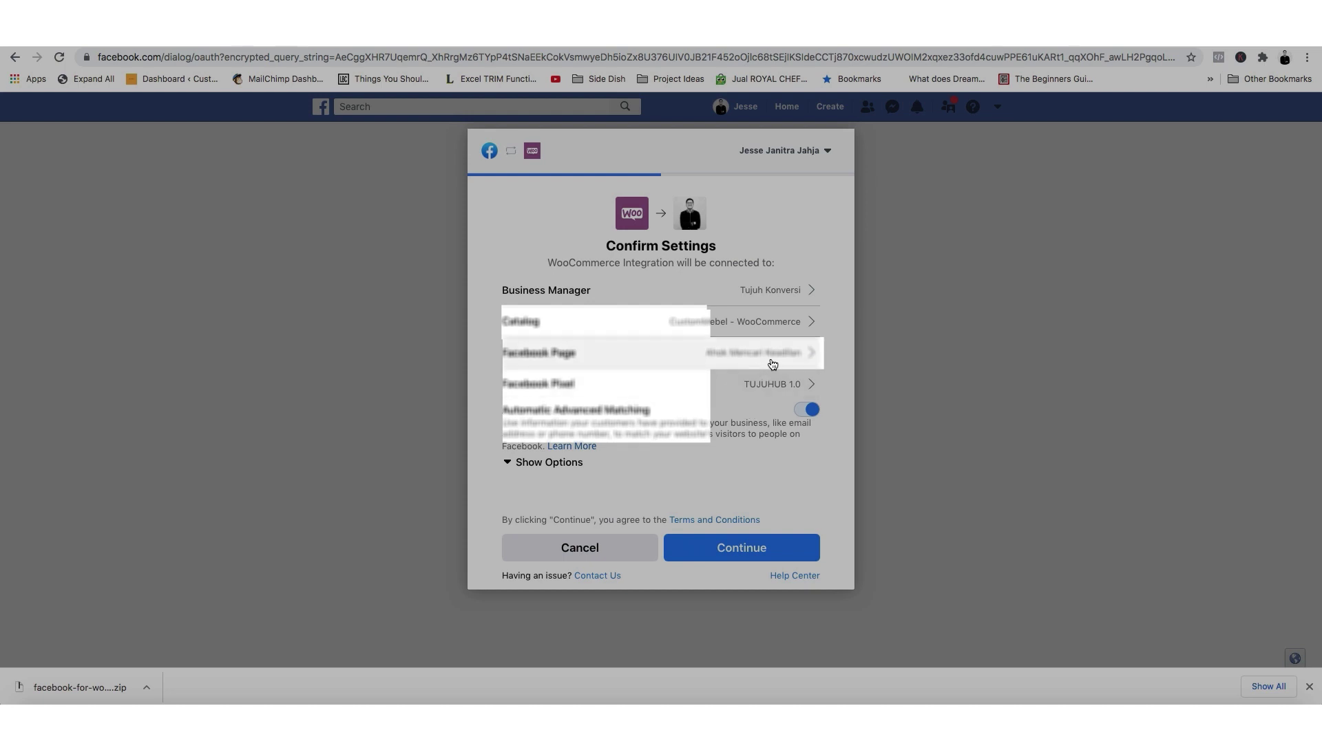
left_click(772, 362)
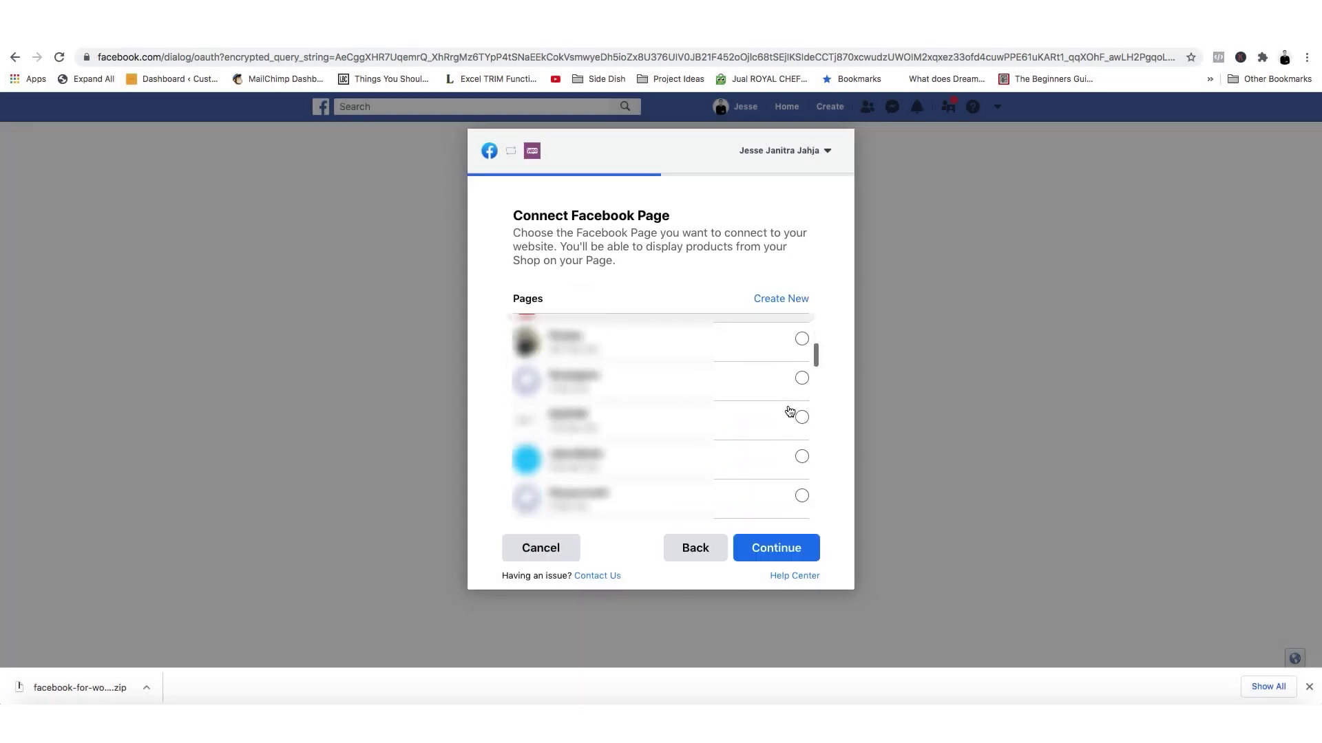
scroll(790, 413, "down", 3)
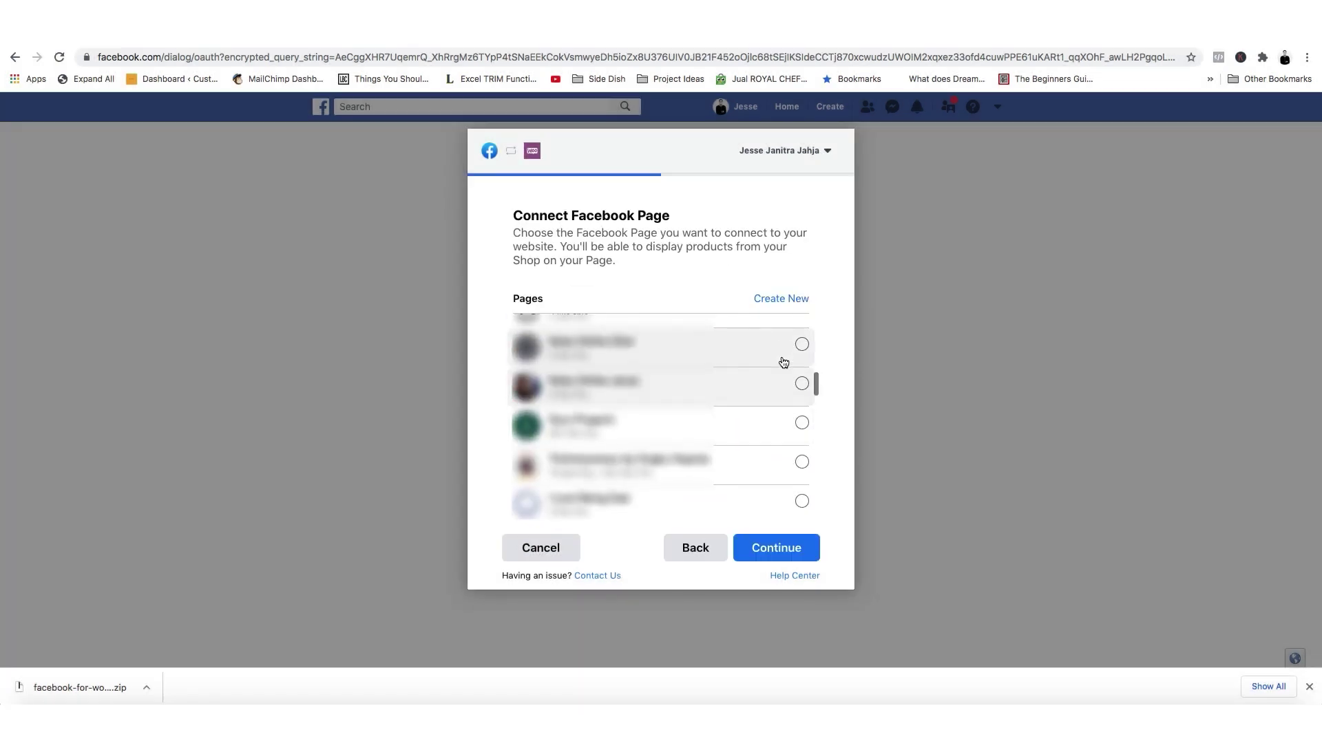
left_click(782, 348)
left_click(757, 549)
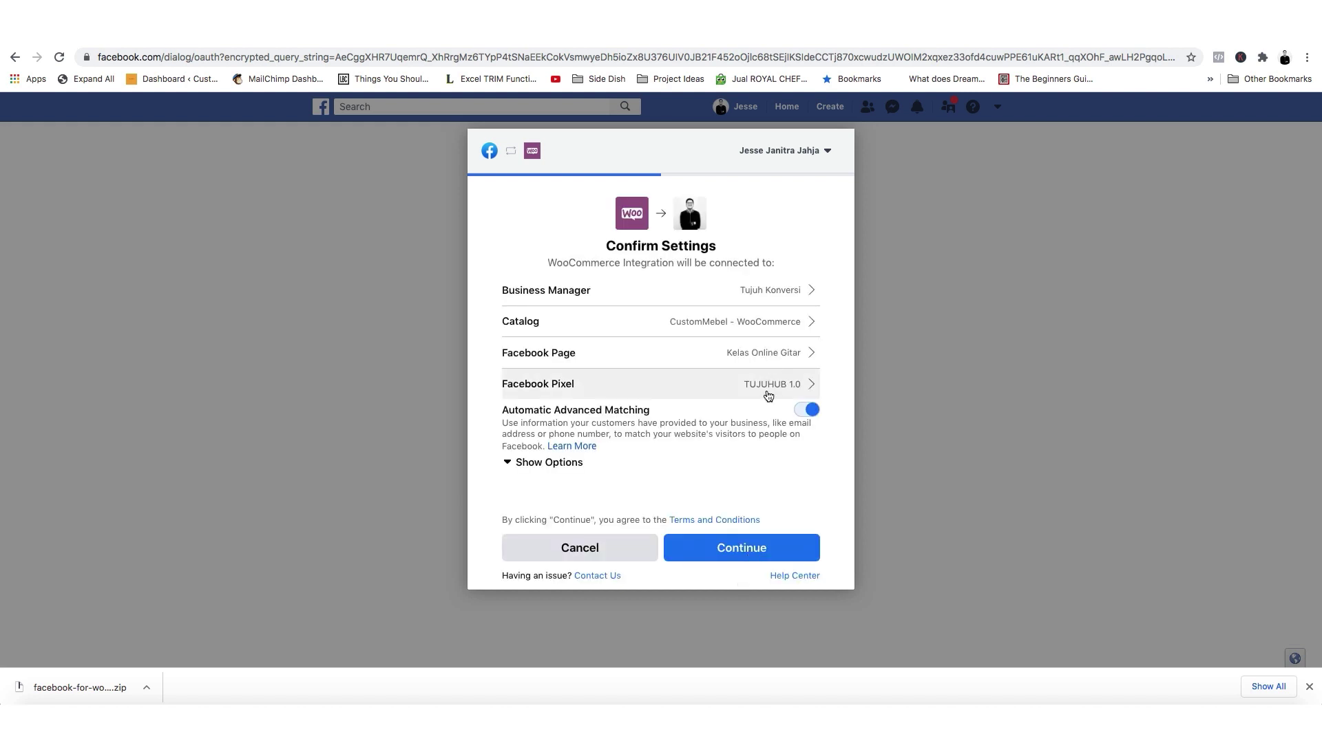
Replace pixel TUJUHUB 1.0 with Kelas Online Jesse, the pixel last active Jan 29, 2021.
left_click(768, 392)
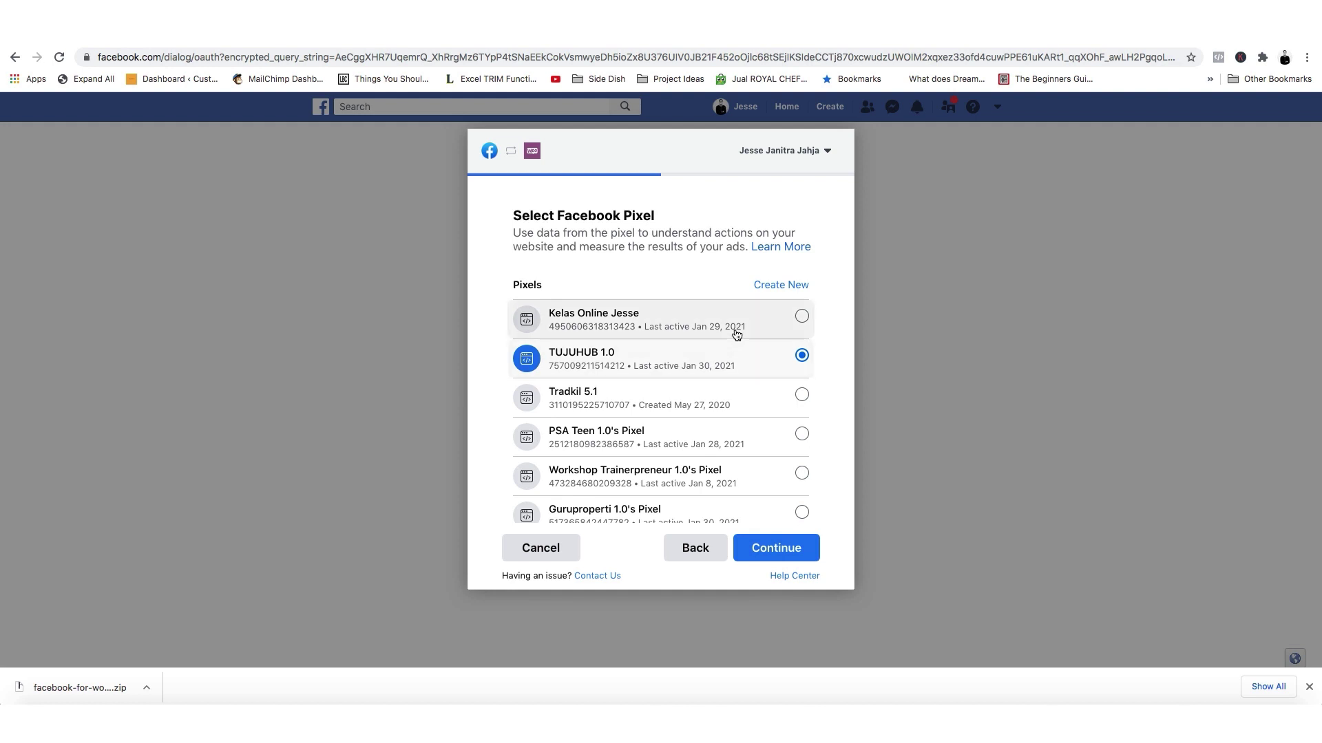
left_click(696, 321)
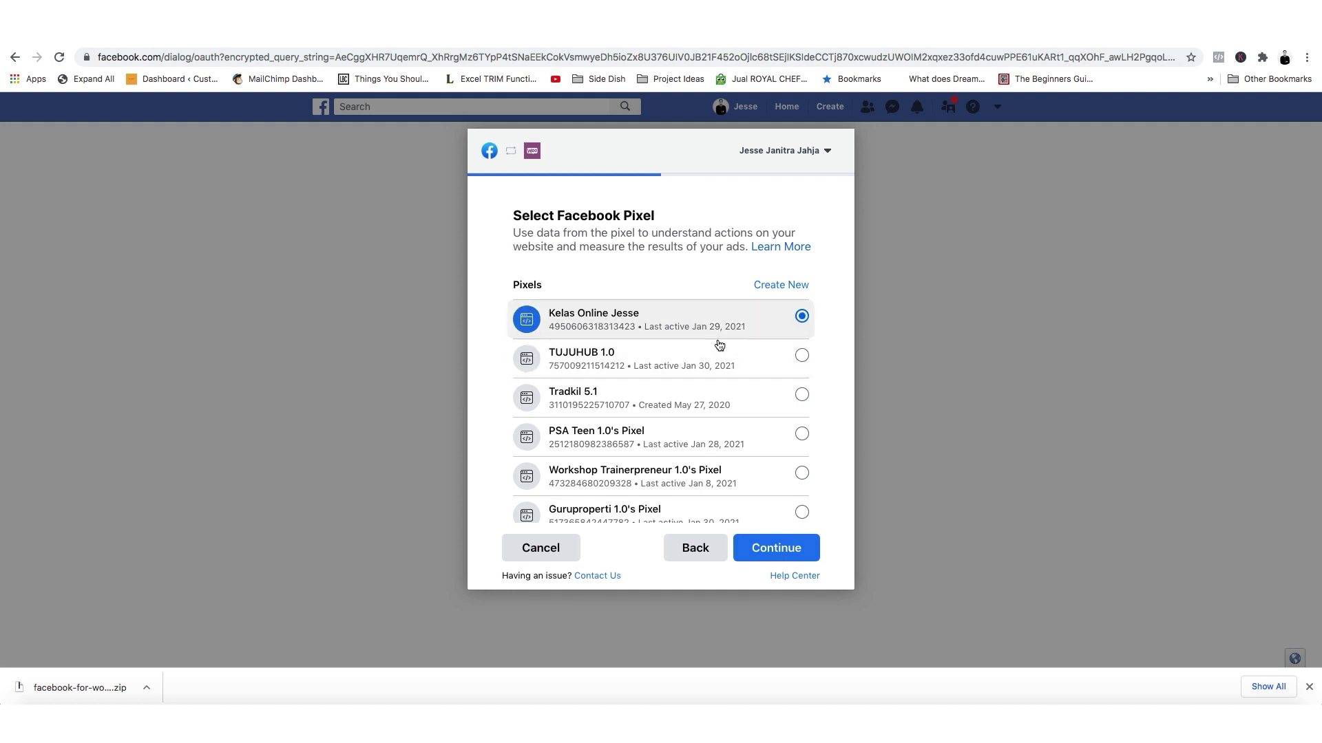
left_click(773, 549)
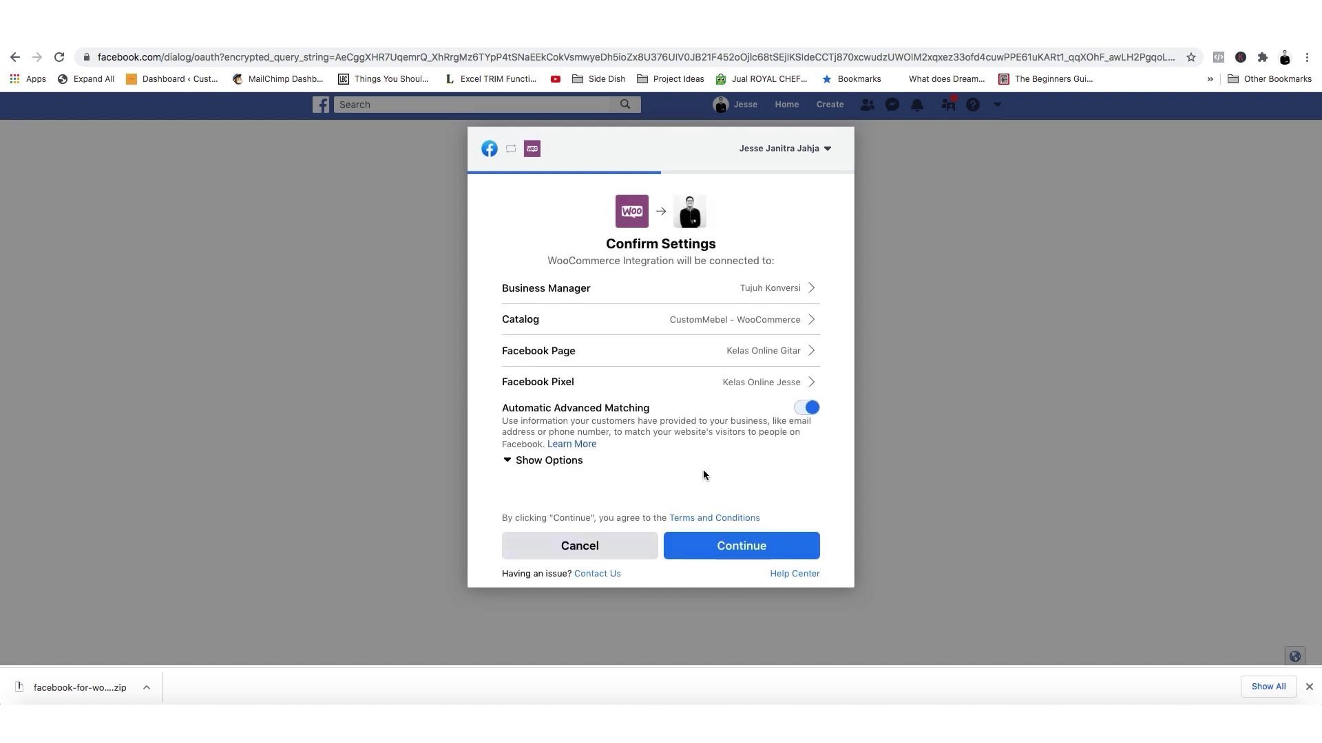
left_click_drag(538, 409, 650, 411)
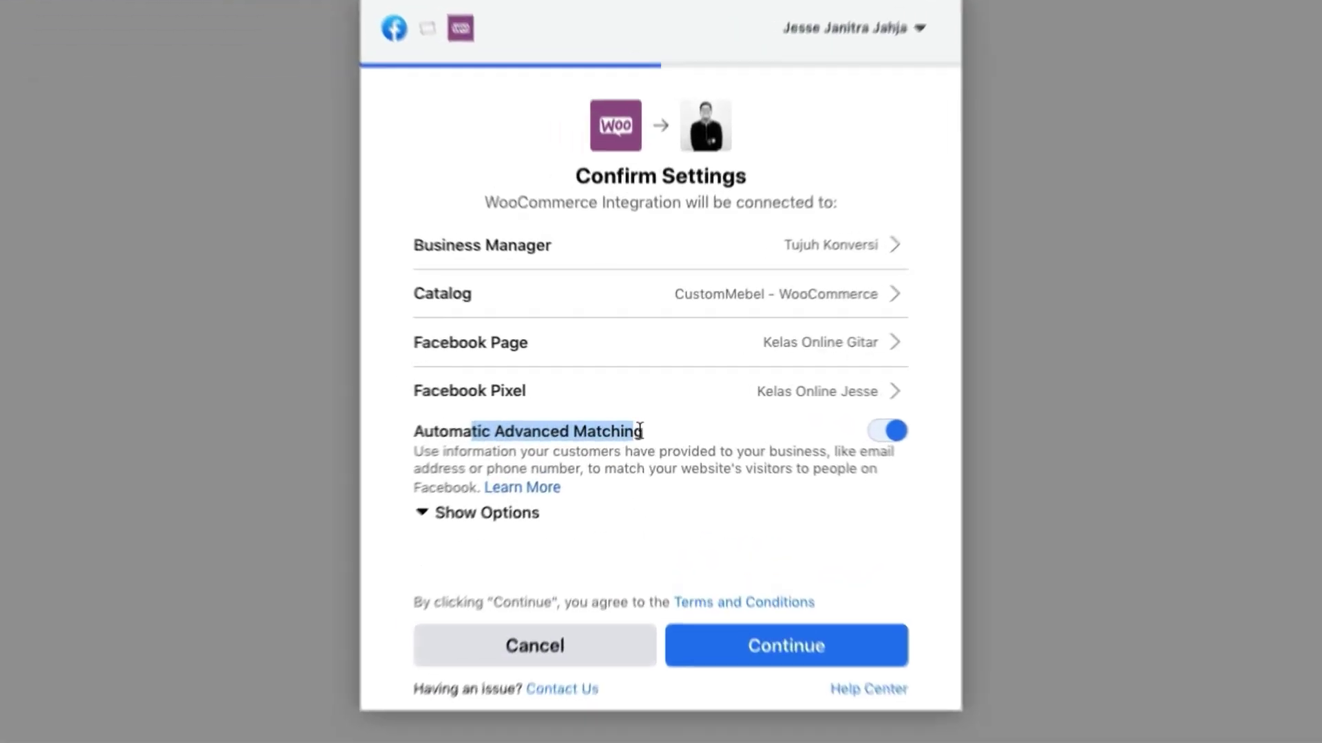
left_click(652, 427)
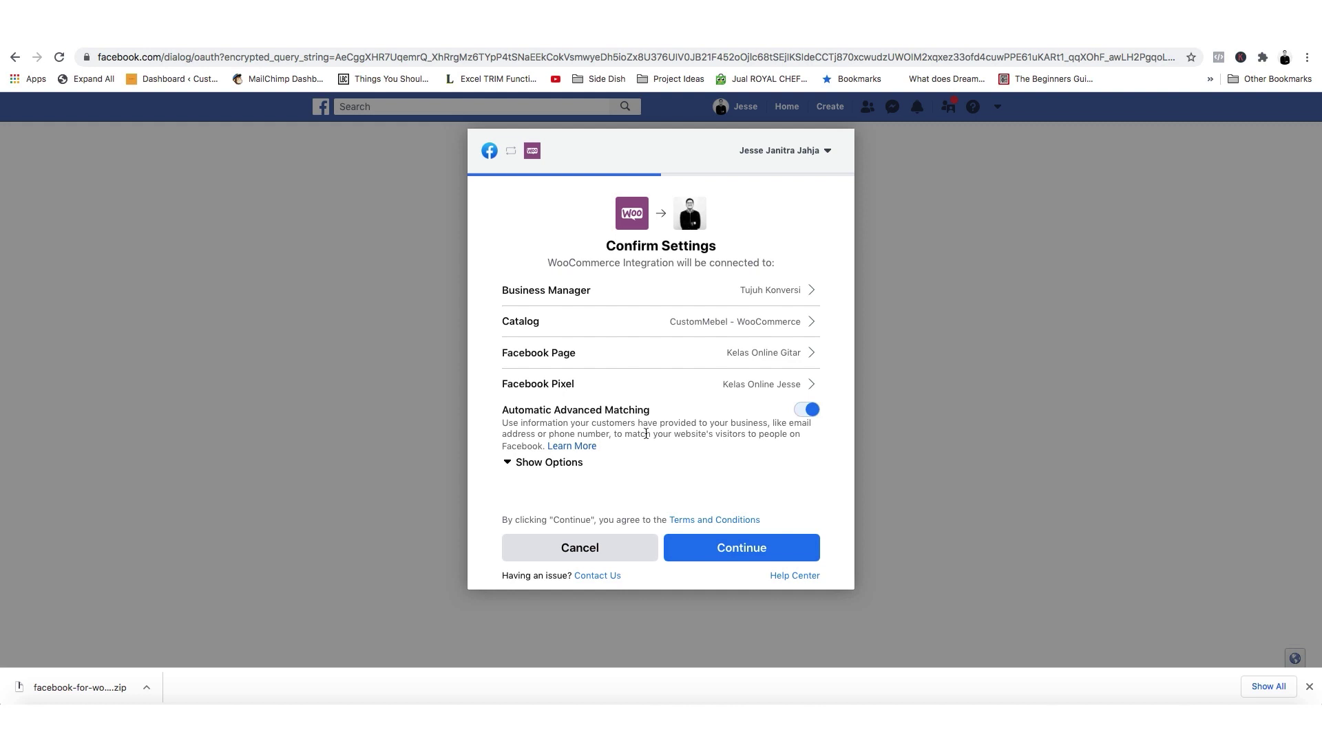
Accept the connection settings and permissions, finish connecting, and redirect back to the store site.
left_click(746, 558)
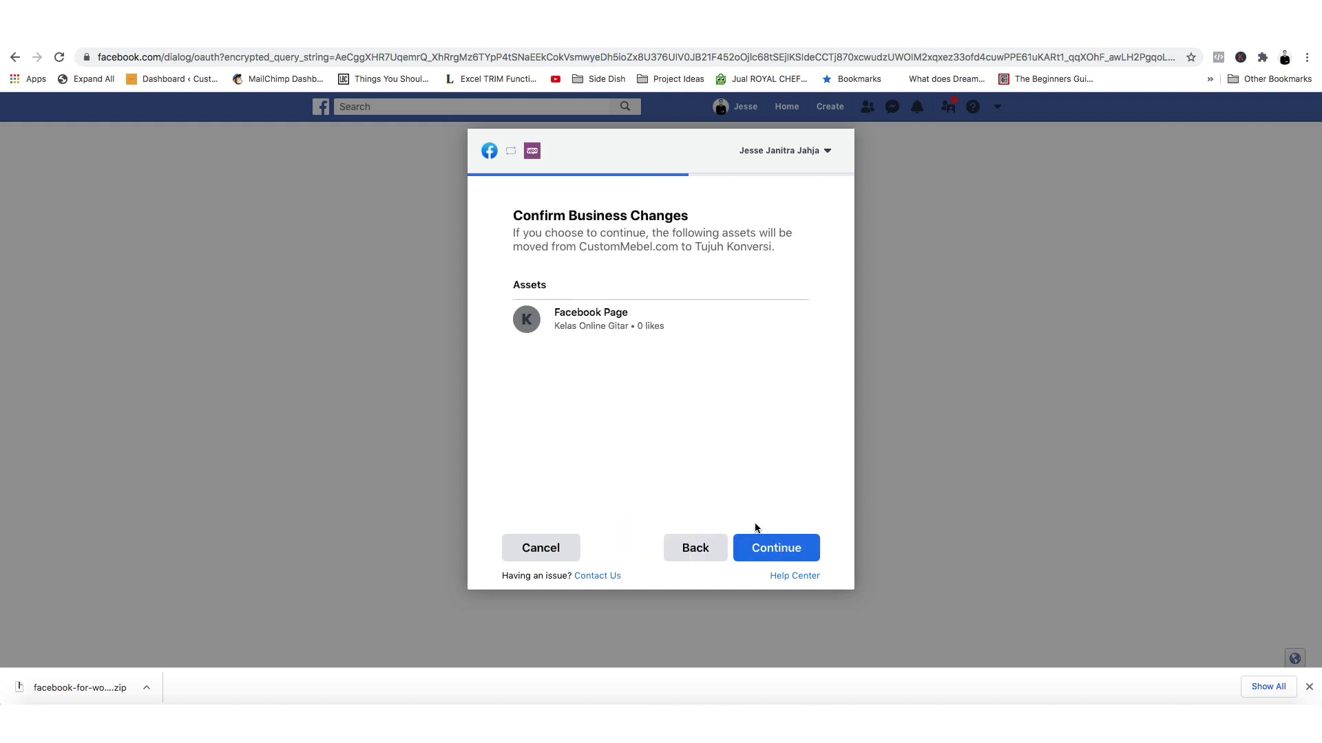
left_click(765, 544)
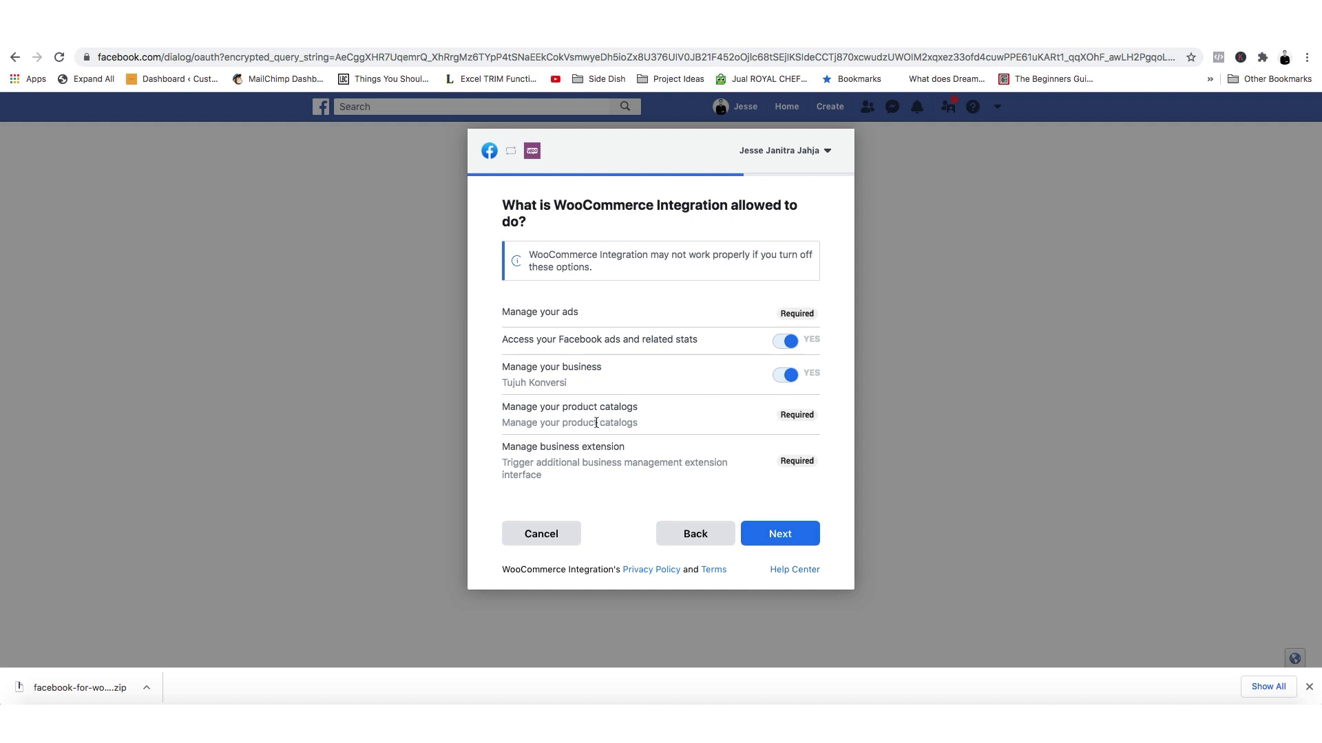
left_click(795, 546)
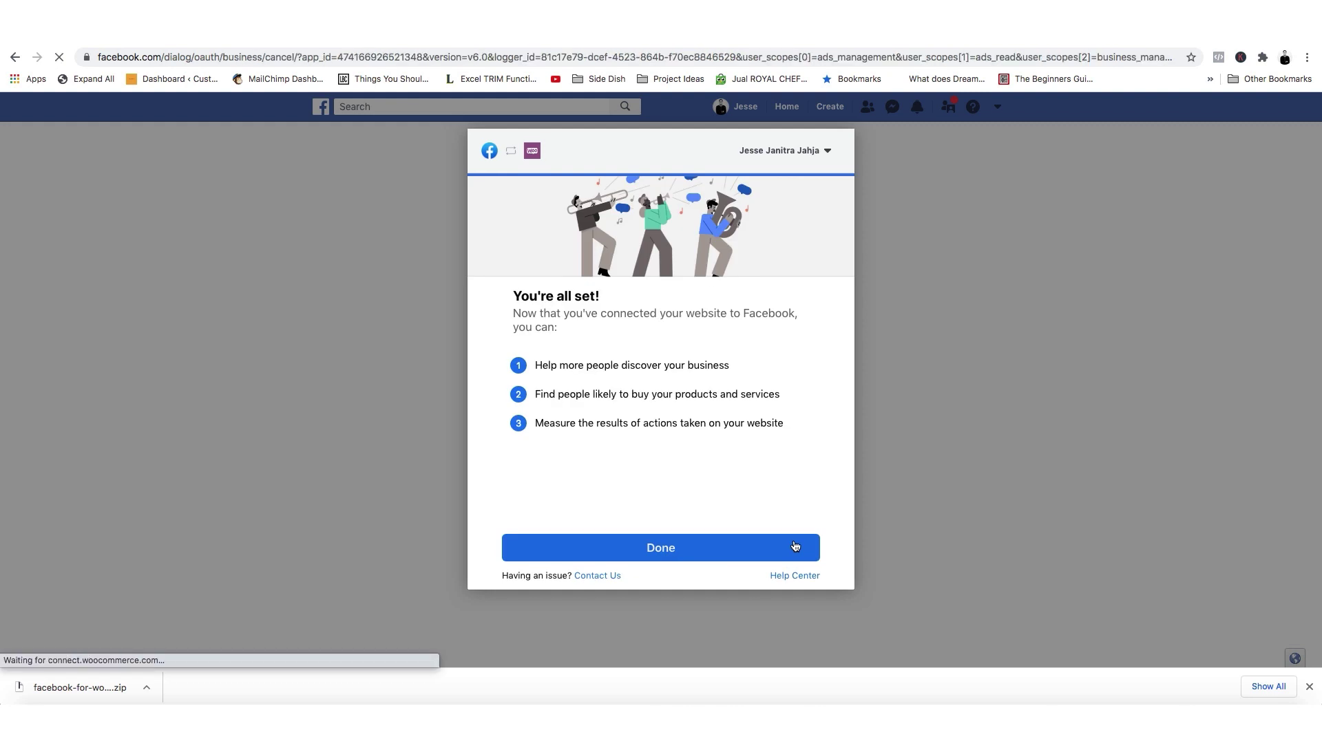
left_click(680, 549)
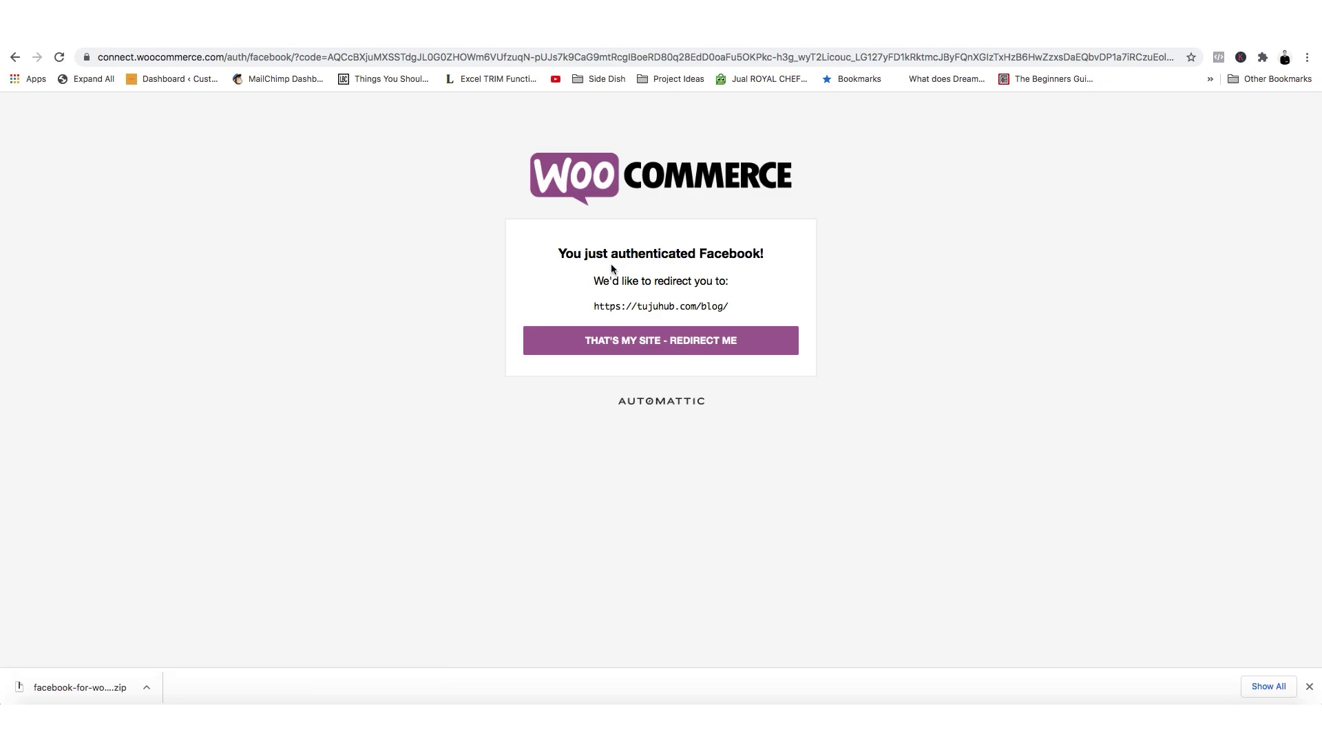
left_click(634, 341)
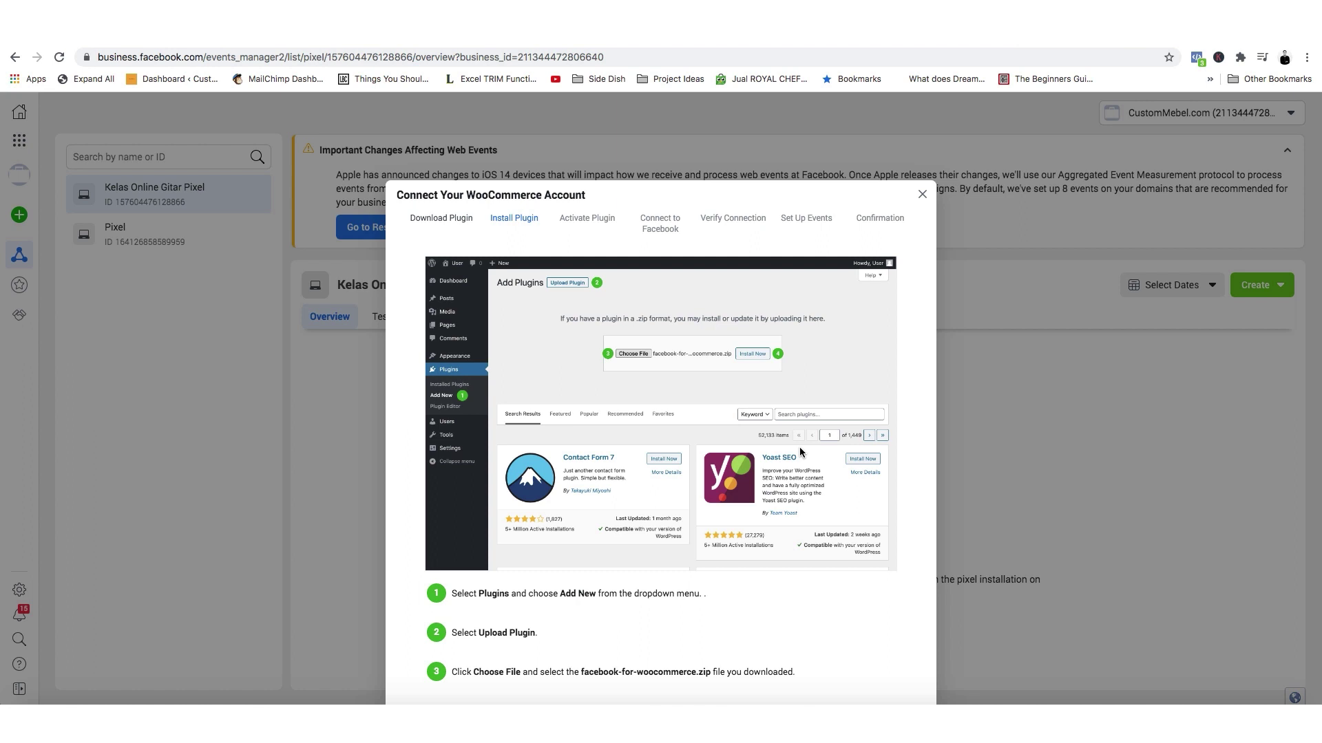
Advance the WooCommerce connection guide past plugin install and activation to Verify your connection.
scroll(799, 447, "down", 3)
scroll(799, 447, "up", 4)
scroll(799, 447, "down", 3)
scroll(1012, 515, "down", 1)
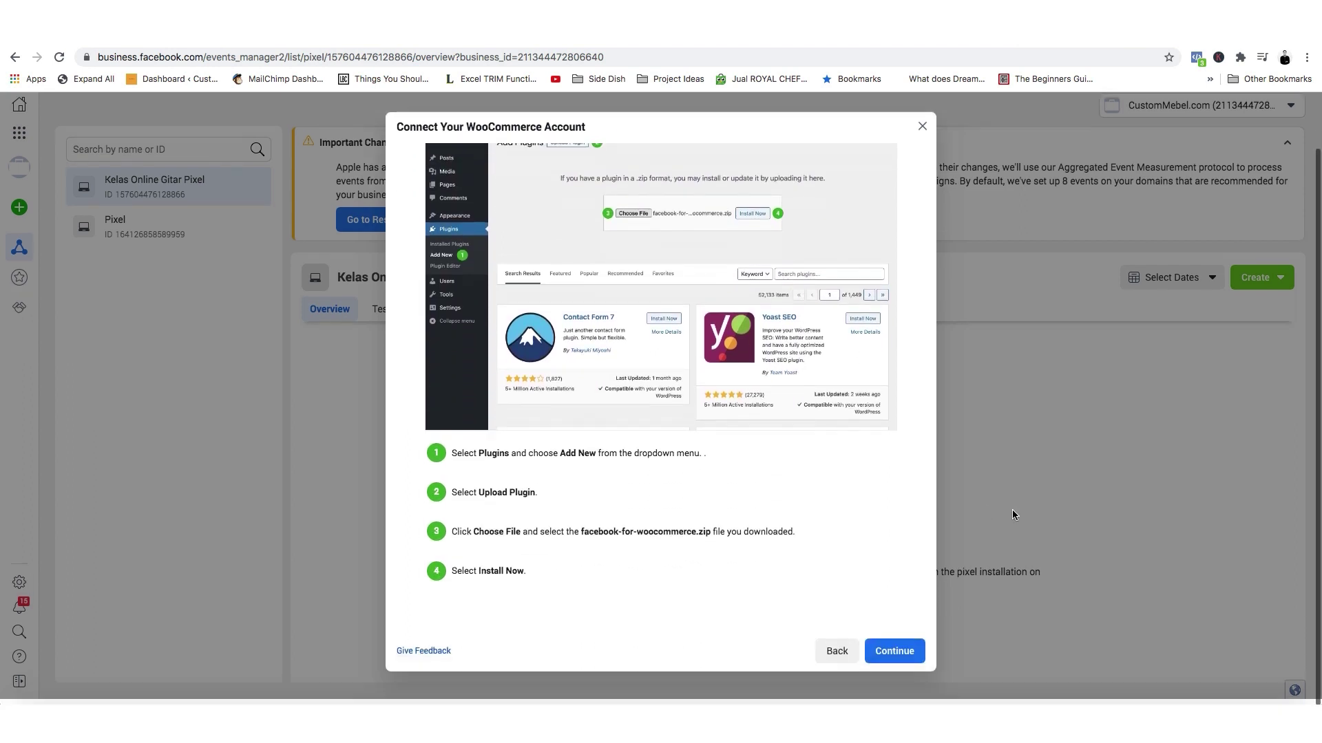
left_click(895, 651)
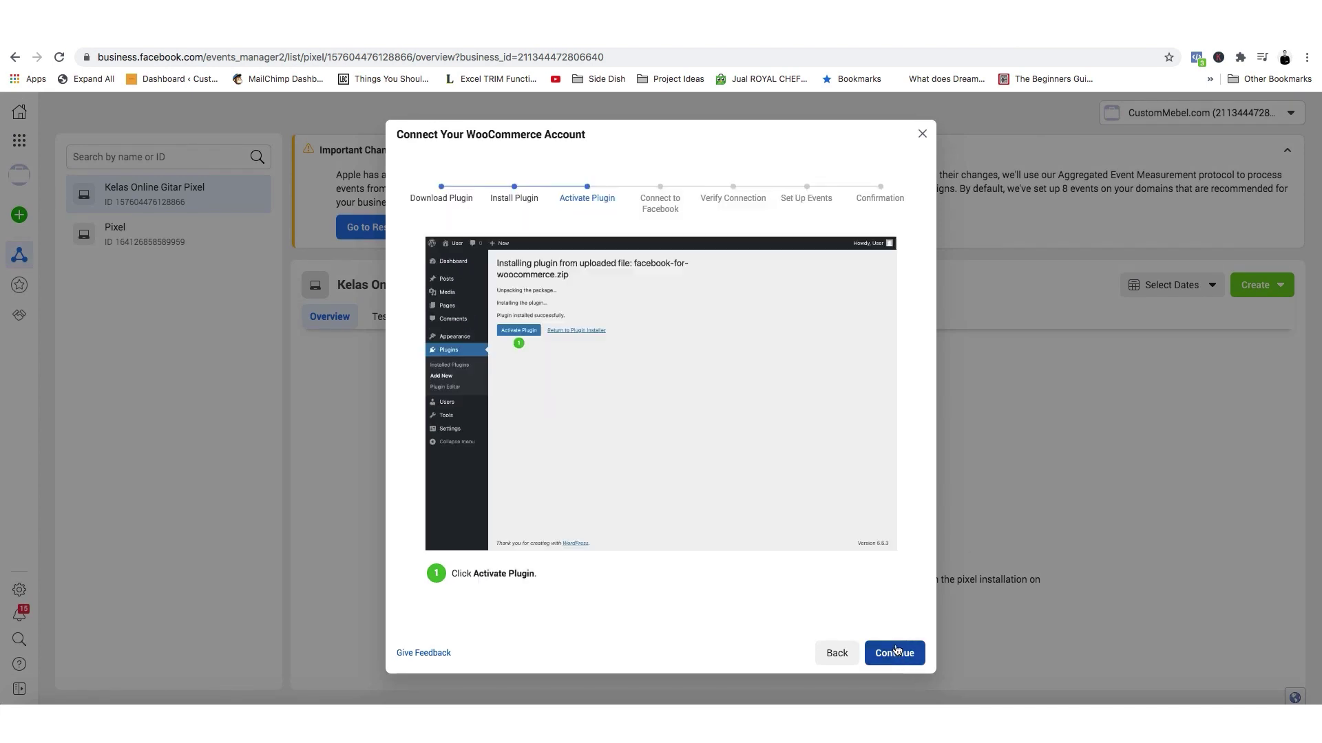
left_click(895, 652)
left_click(895, 651)
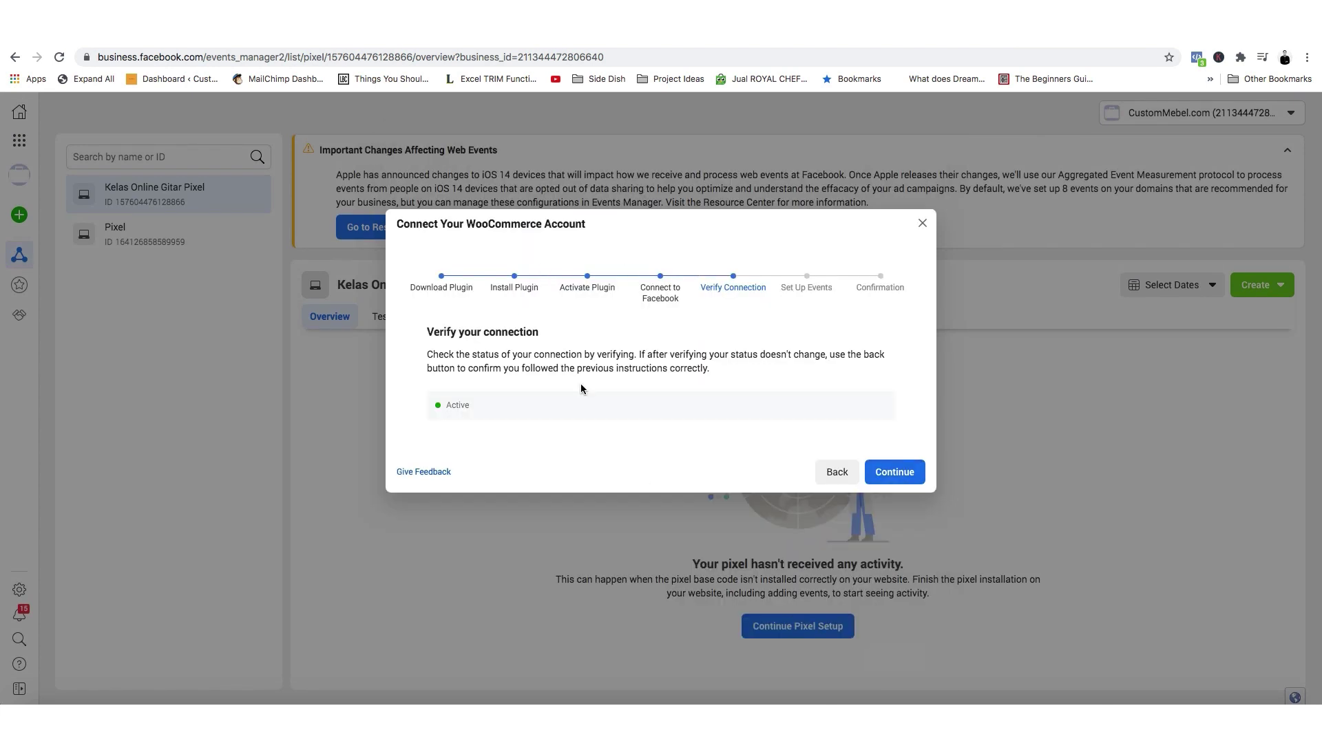
left_click_drag(432, 332, 577, 346)
left_click(458, 421)
Leave the Website URL blank, skip event setup, and close the guide at Setup complete.
left_click(916, 471)
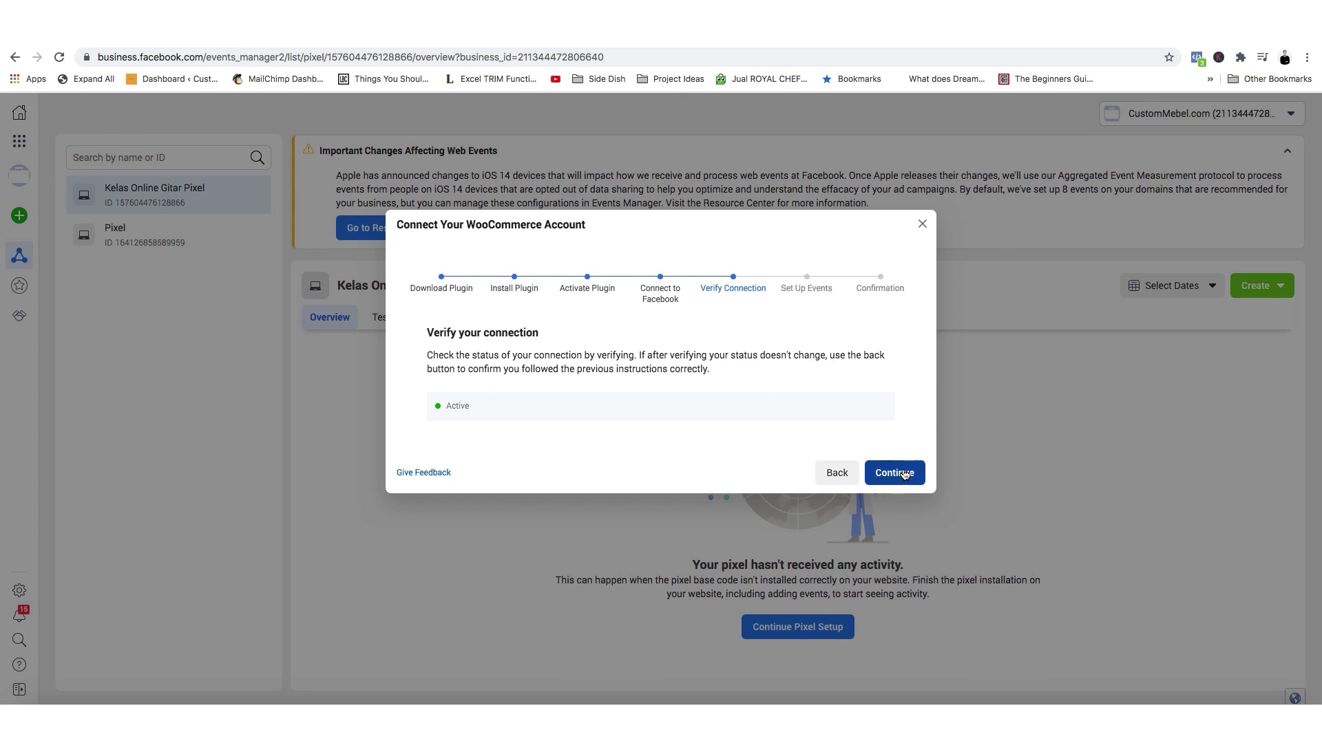
left_click(576, 429)
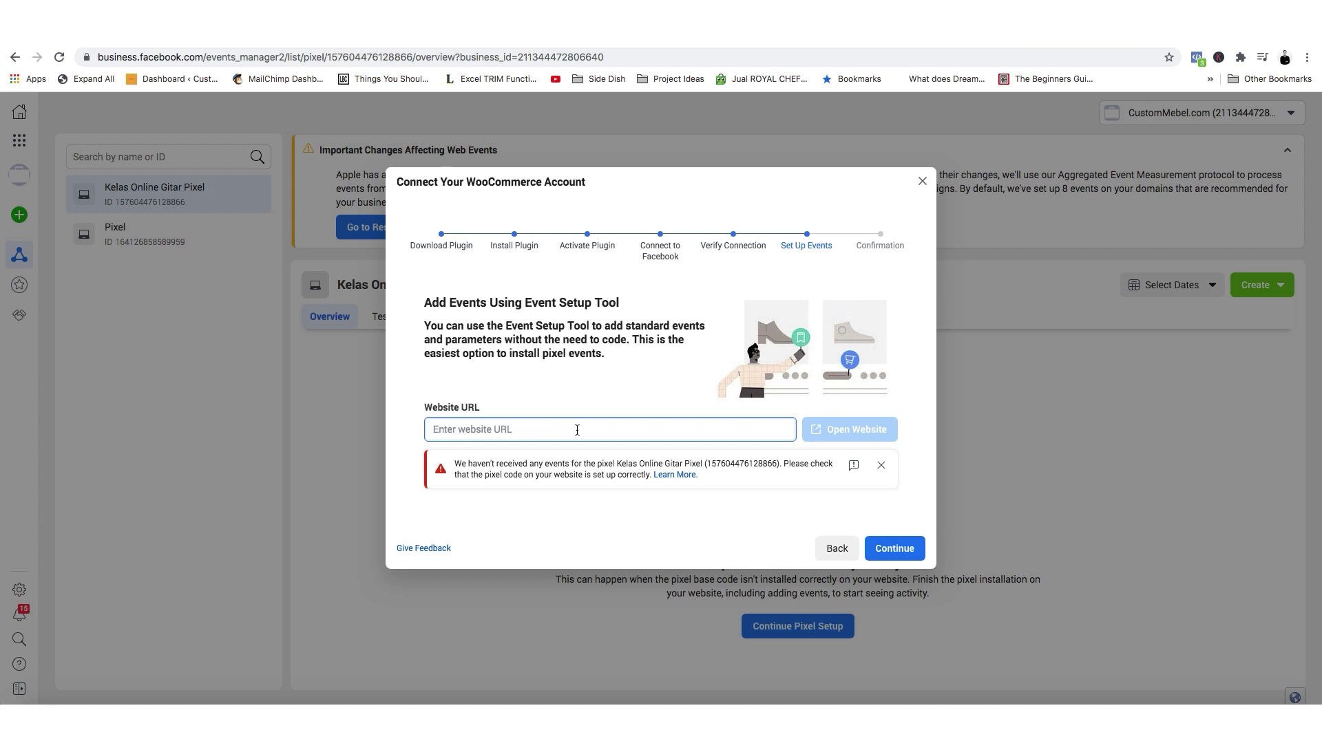
left_click(570, 373)
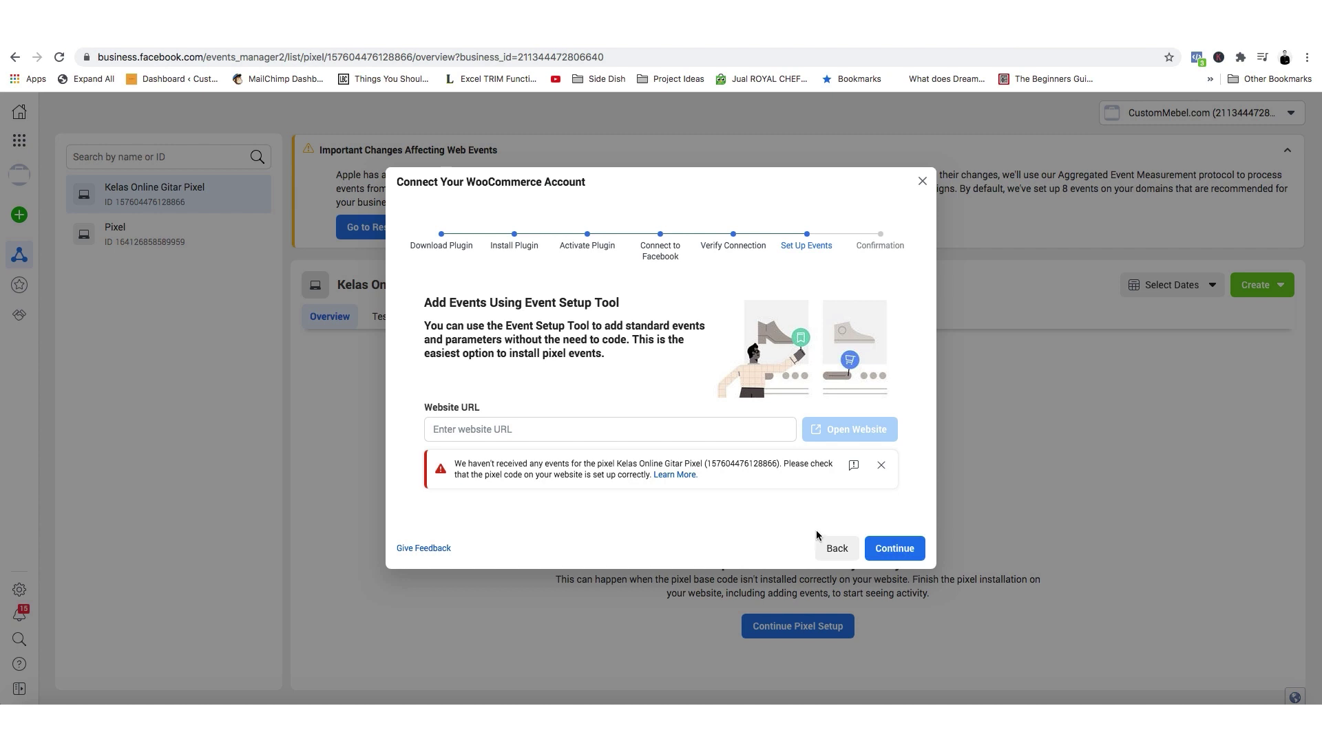
left_click(898, 549)
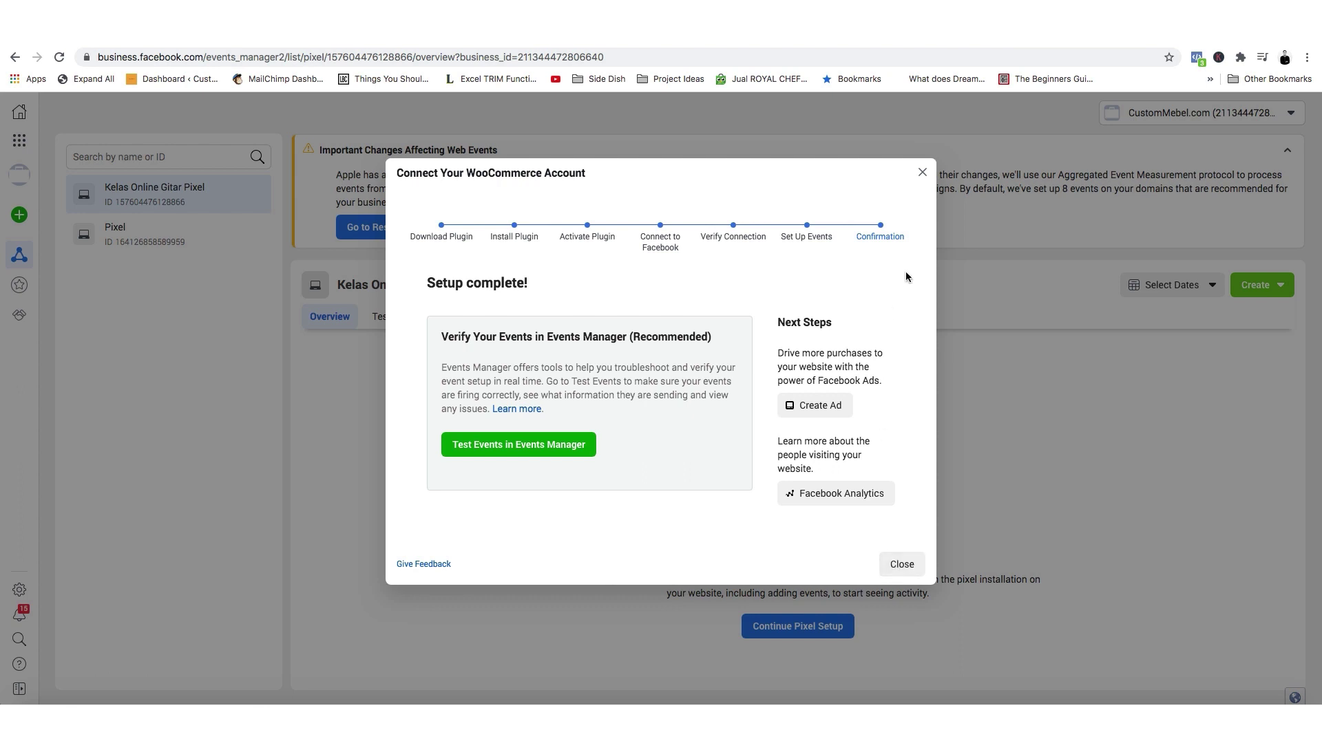
left_click(901, 565)
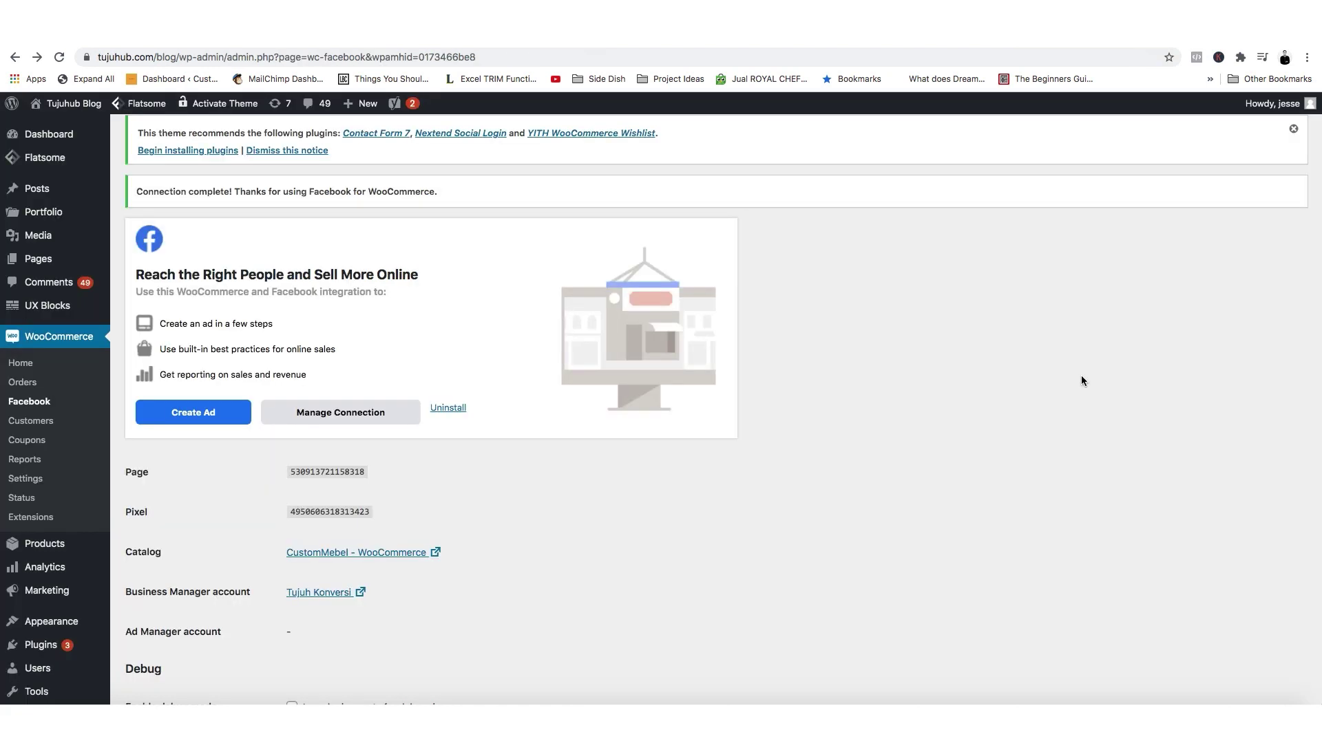
Load the tujuhub.com/blog/ front page, fixing a stray letter in the address.
left_click(207, 57)
left_click(180, 59)
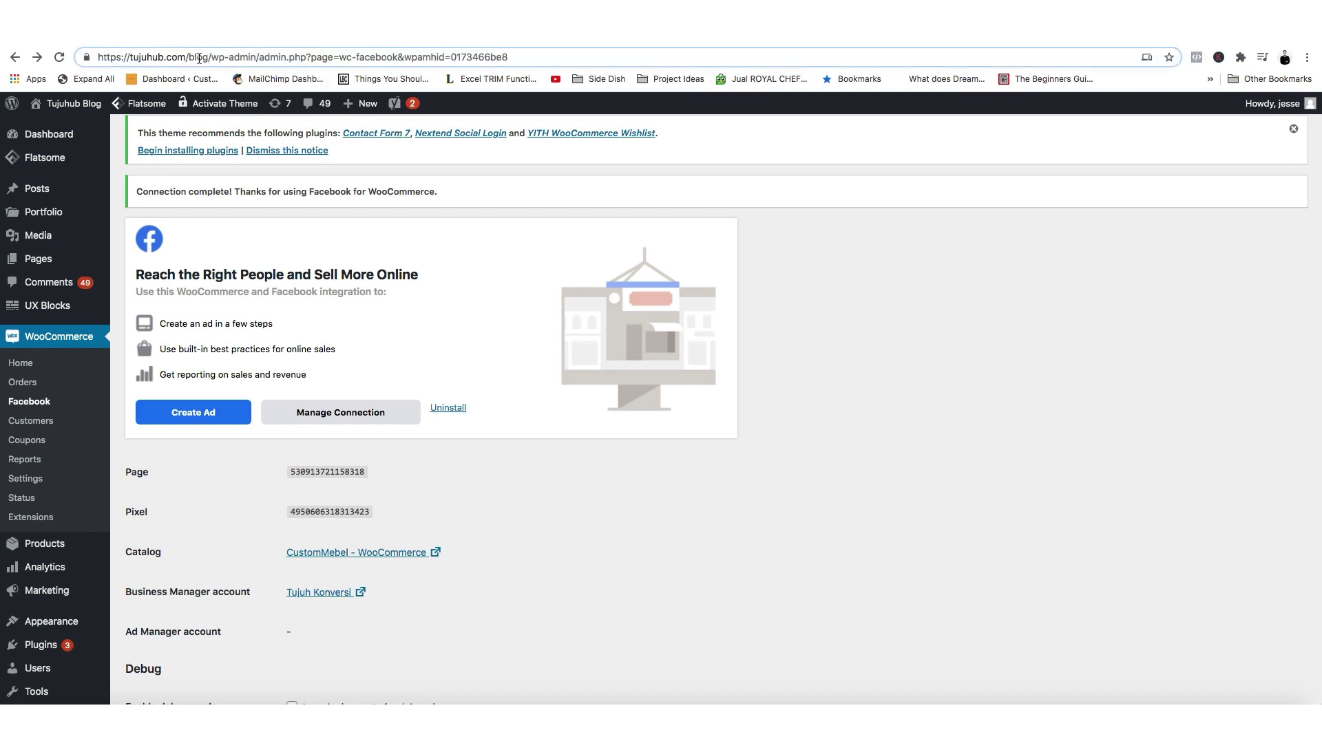
left_click_drag(210, 57, 643, 54)
type("w")
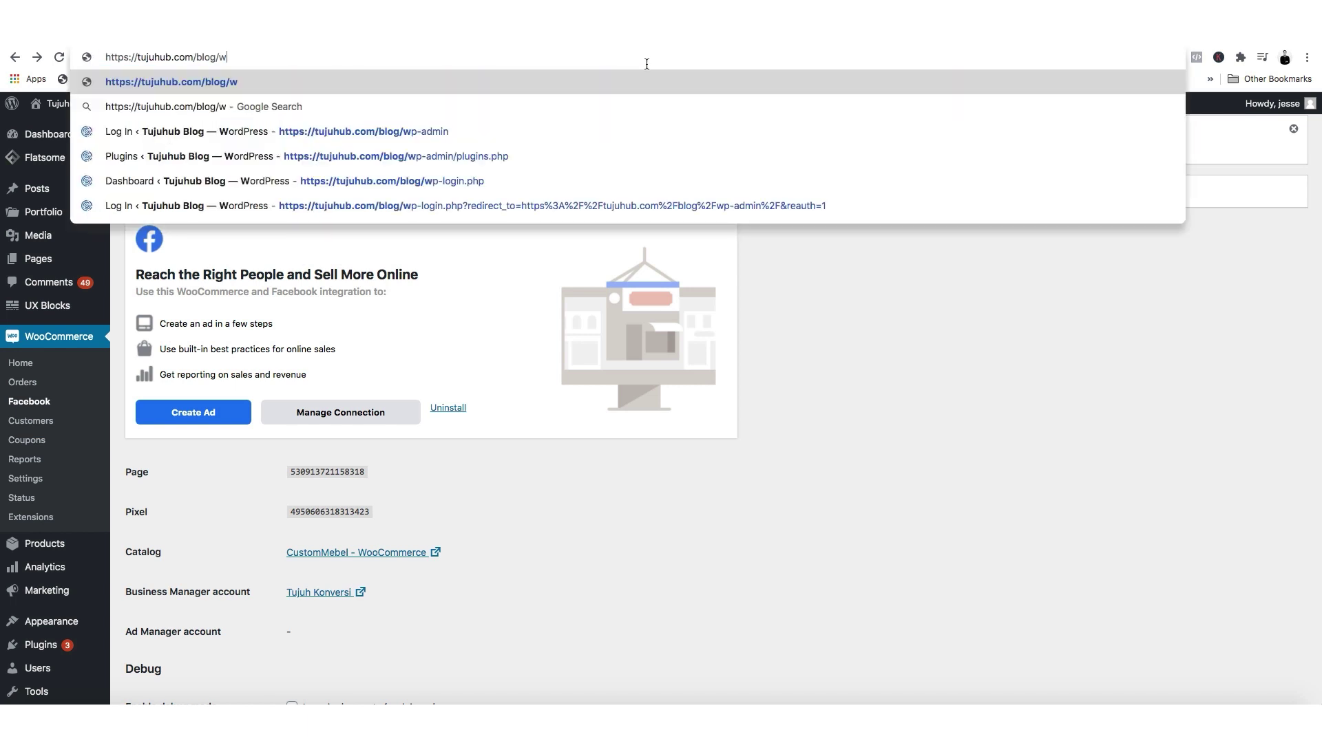
key("Return")
left_click(197, 55)
left_click(209, 57)
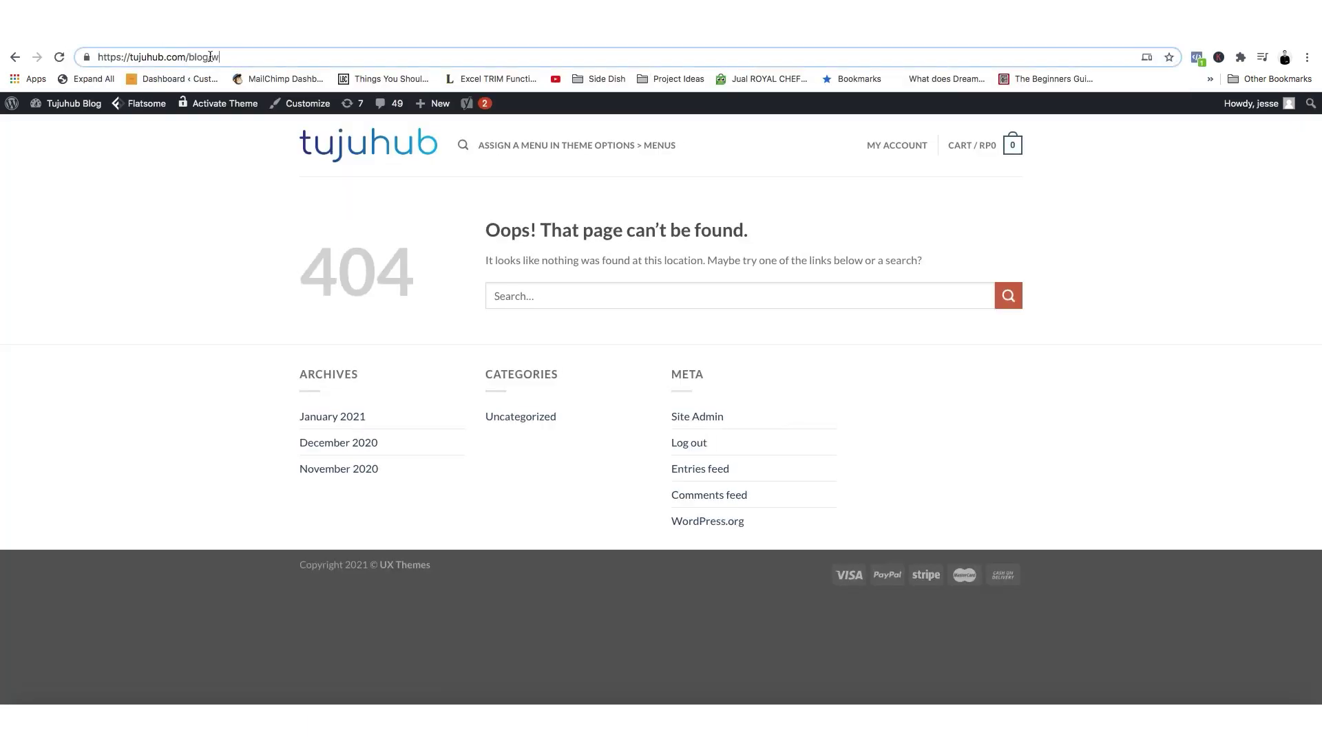
key("BackSpace")
key("Return")
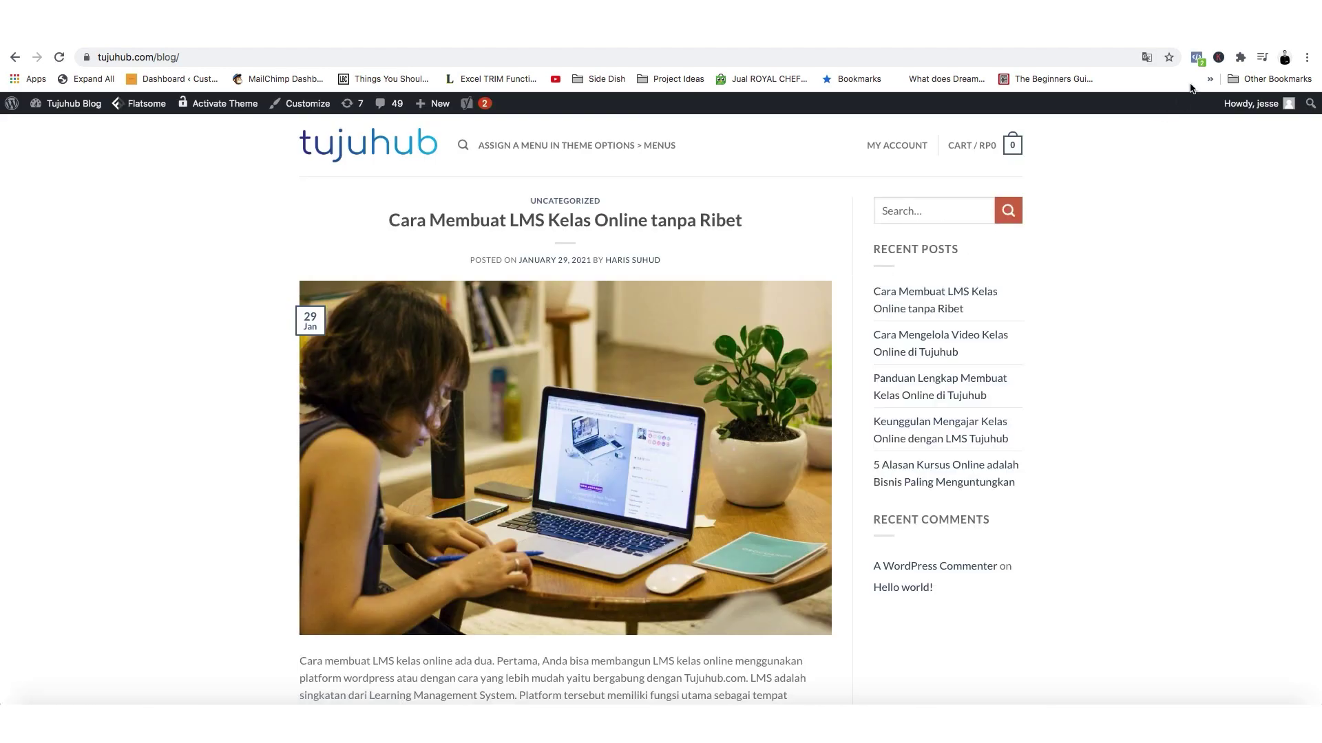
Bring up Chrome's main menu with its More Tools submenu.
left_click(1307, 59)
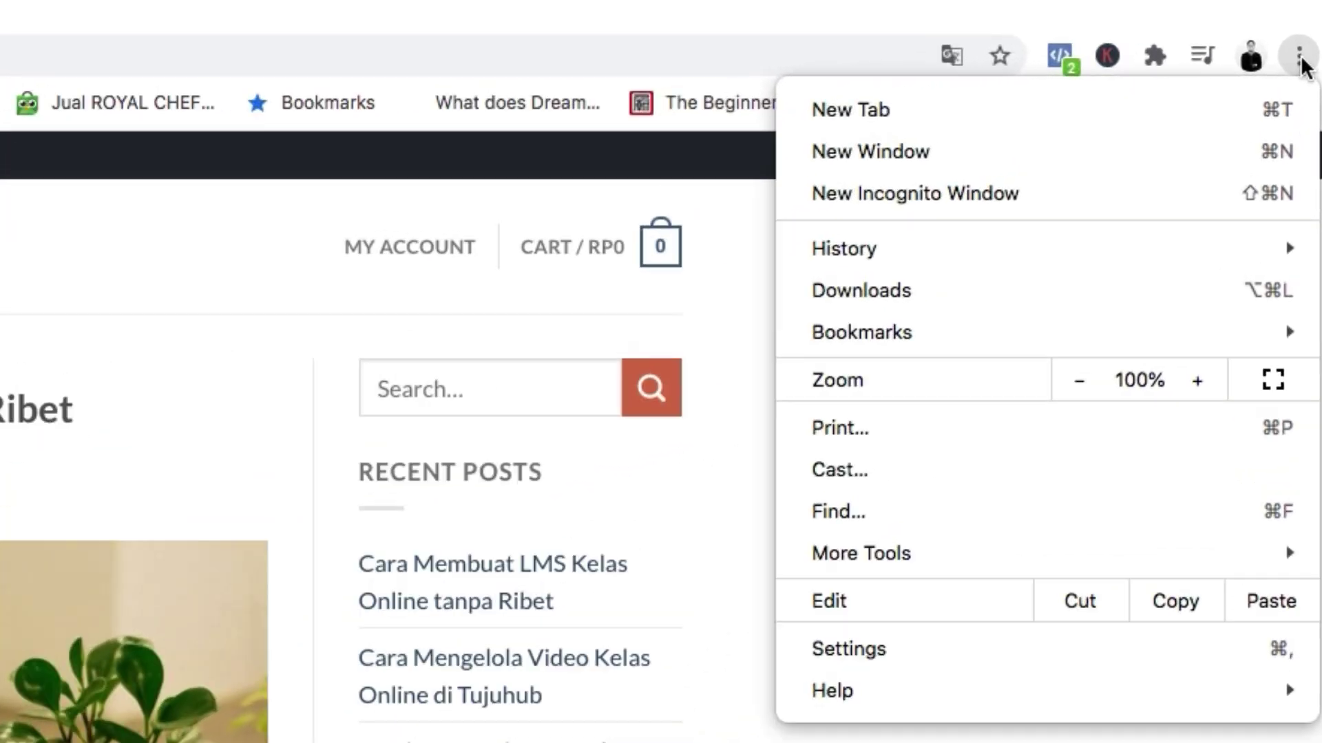
left_click(1301, 62)
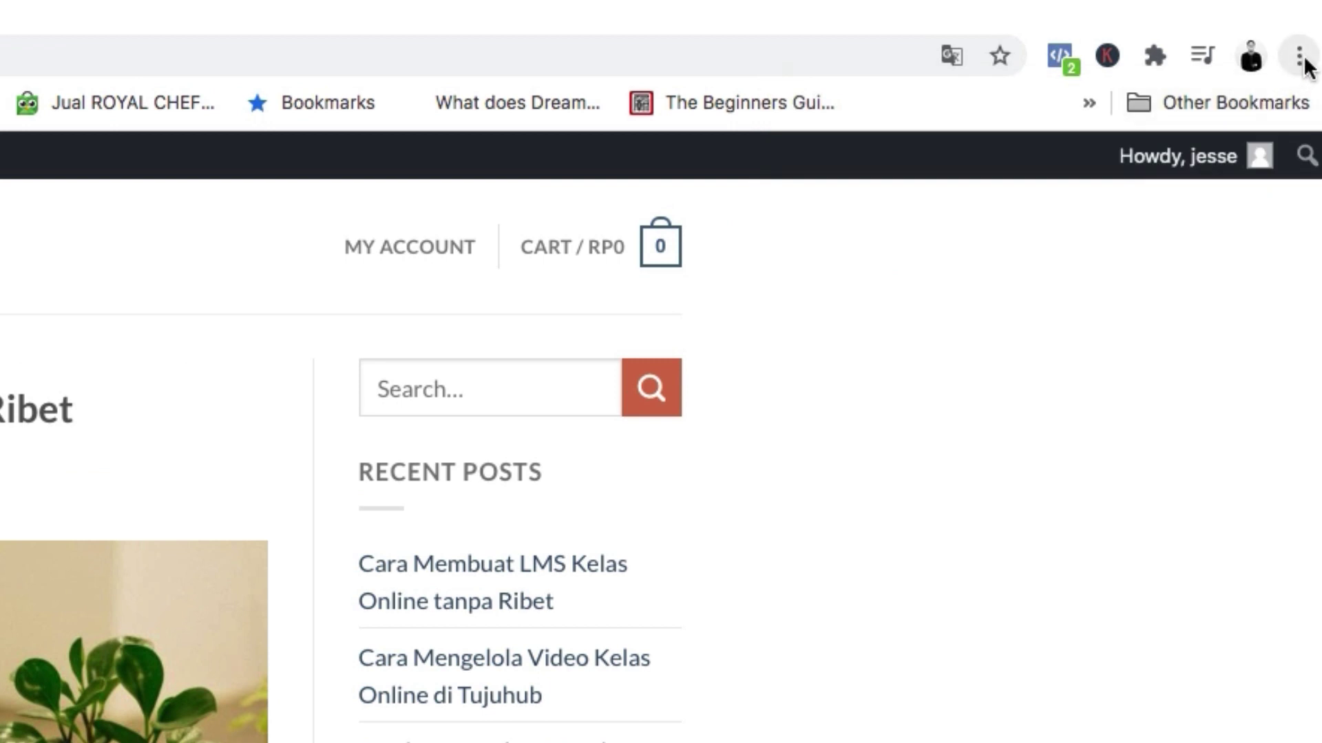
left_click(1300, 62)
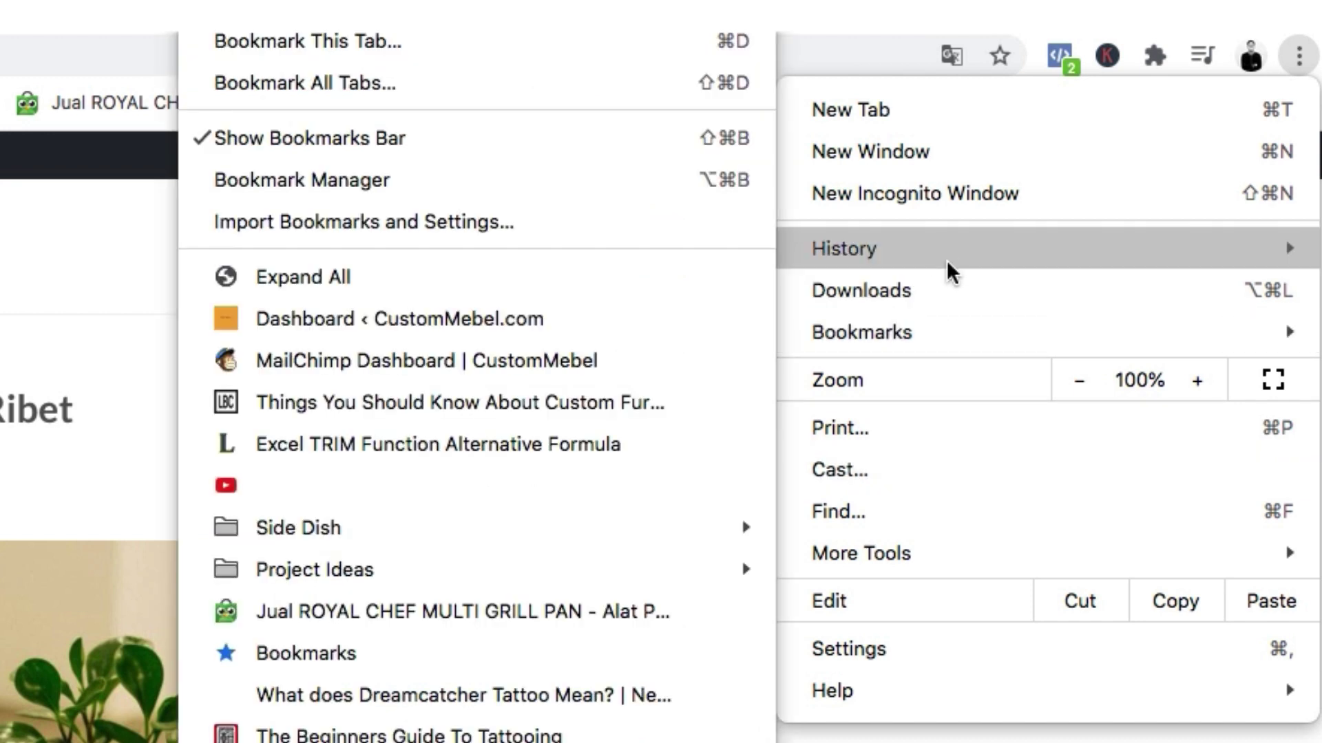
mouse_move(948, 270)
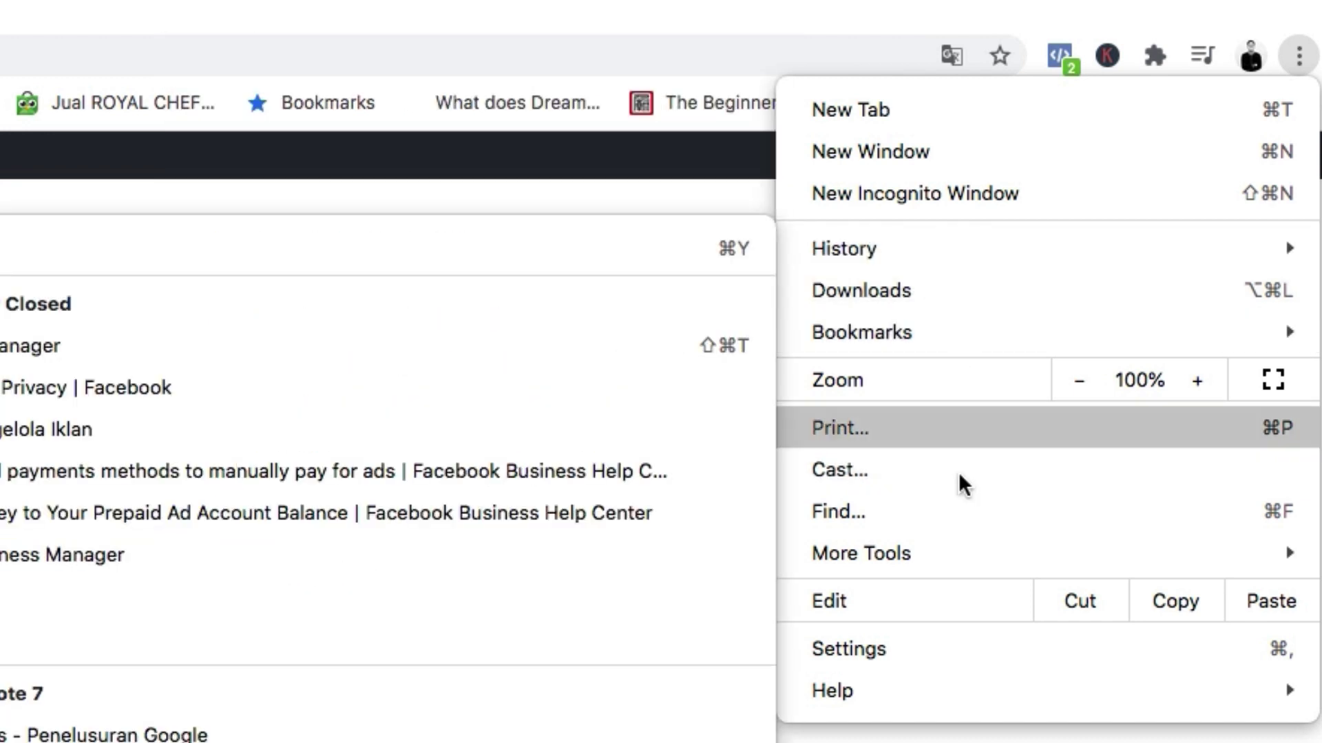
mouse_move(950, 545)
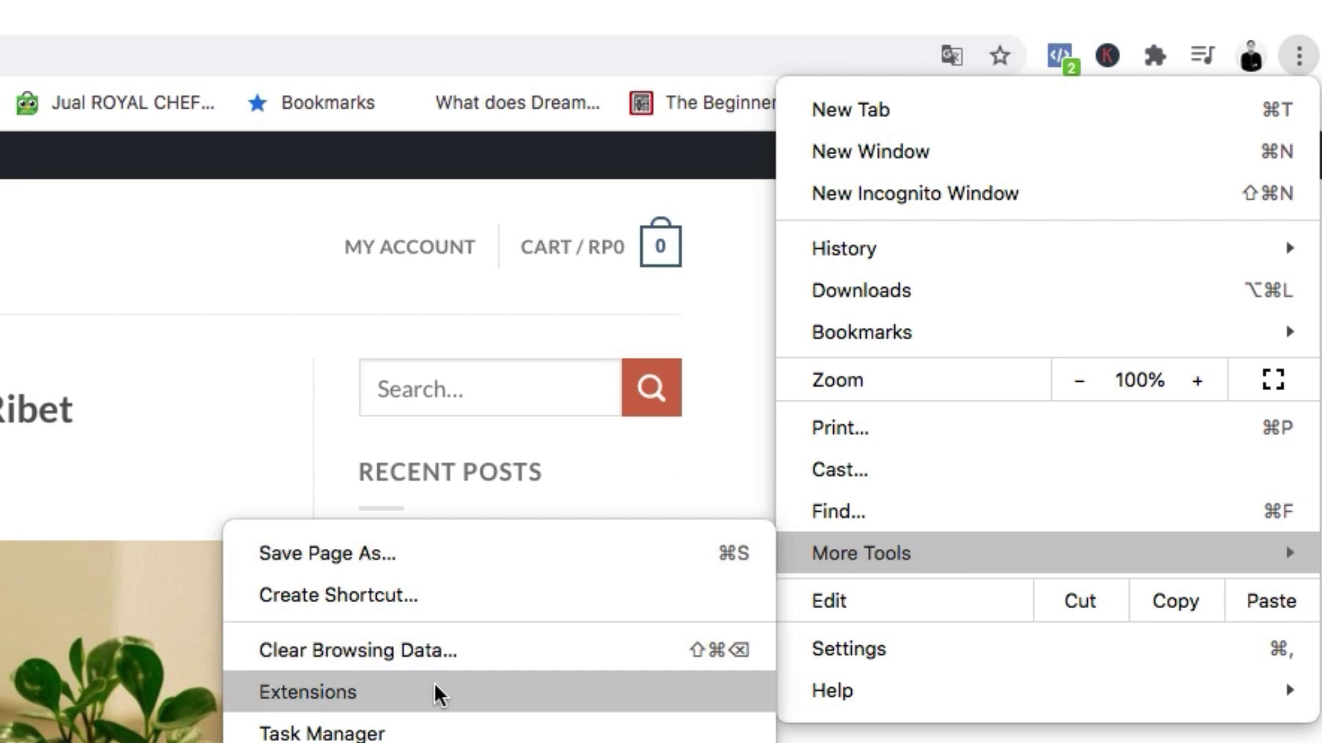
Find Facebook Pixel Helper in Chrome's extensions, check its toolbar popup, and return to the blog.
left_click(311, 692)
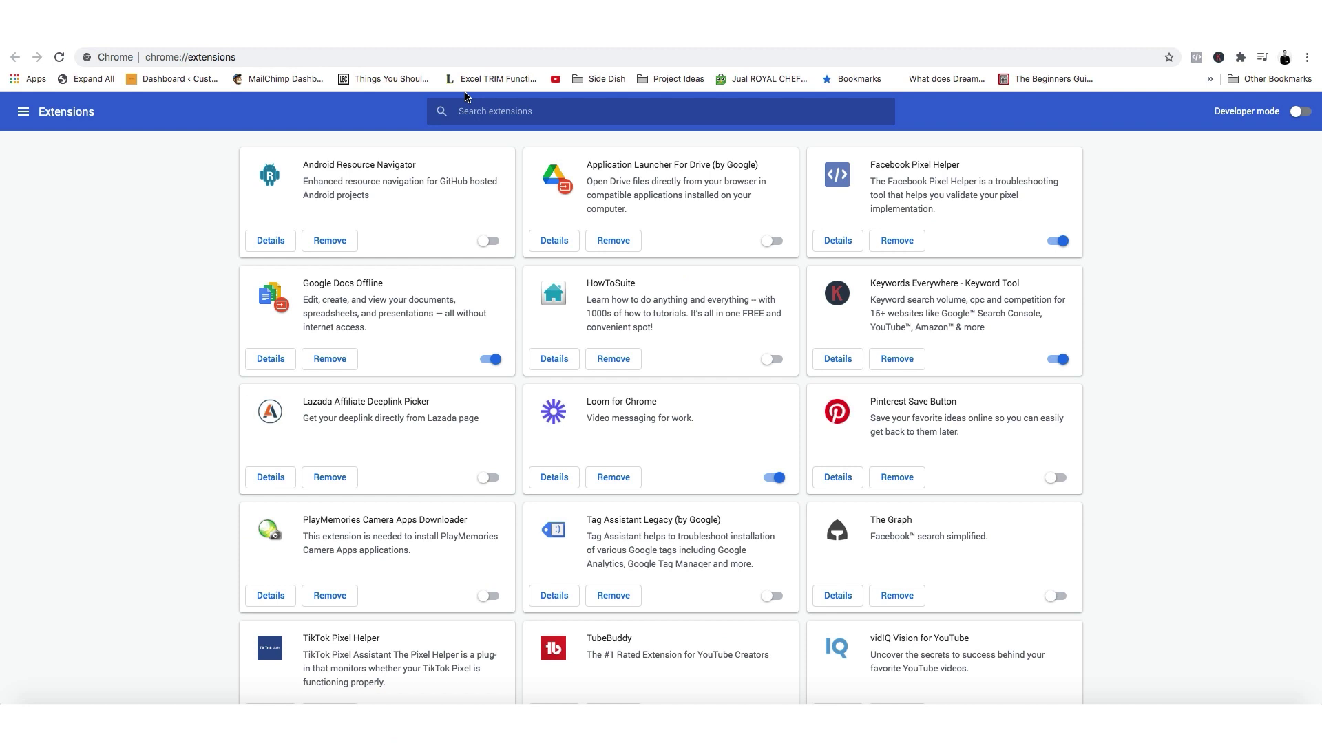
type("facebook")
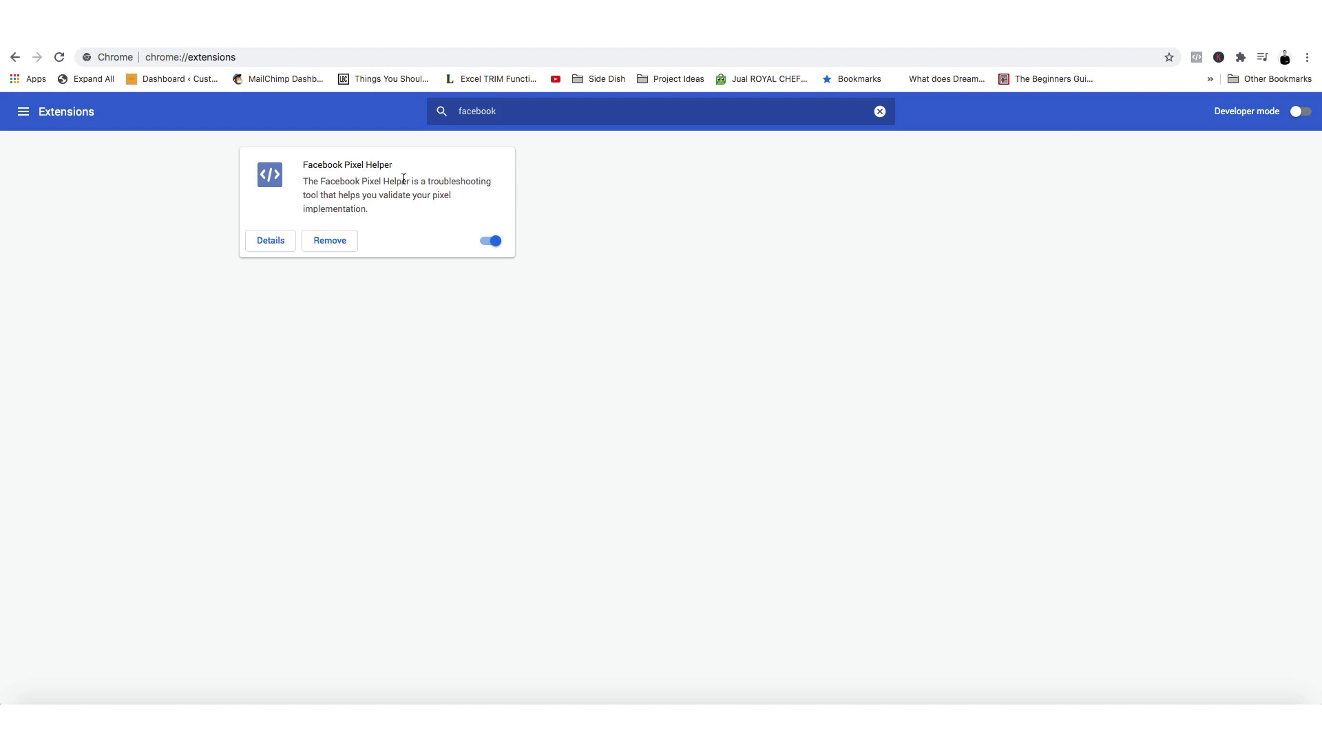
left_click(1195, 59)
left_click(1196, 59)
key("ctrl+Tab")
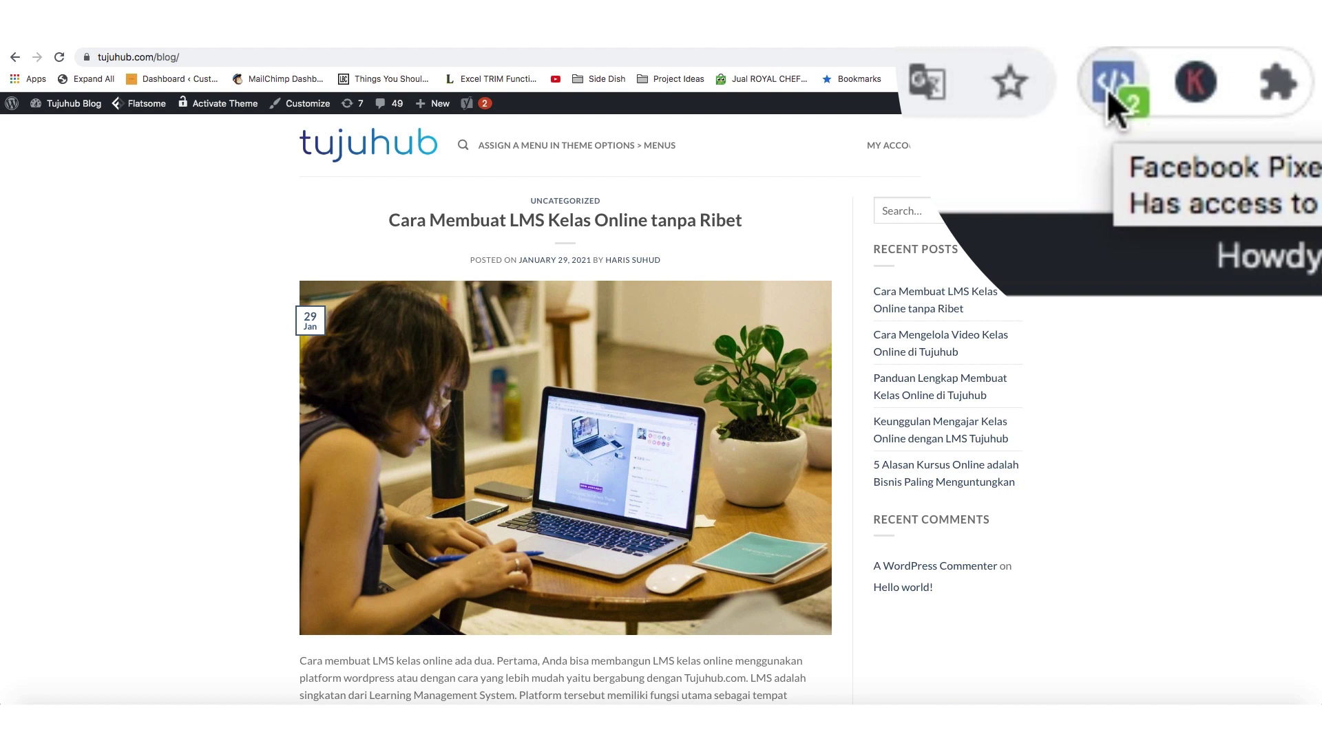
Inspect the single pixel Pixel Helper detects on tujuhub.com and its PageView event.
left_click(1110, 90)
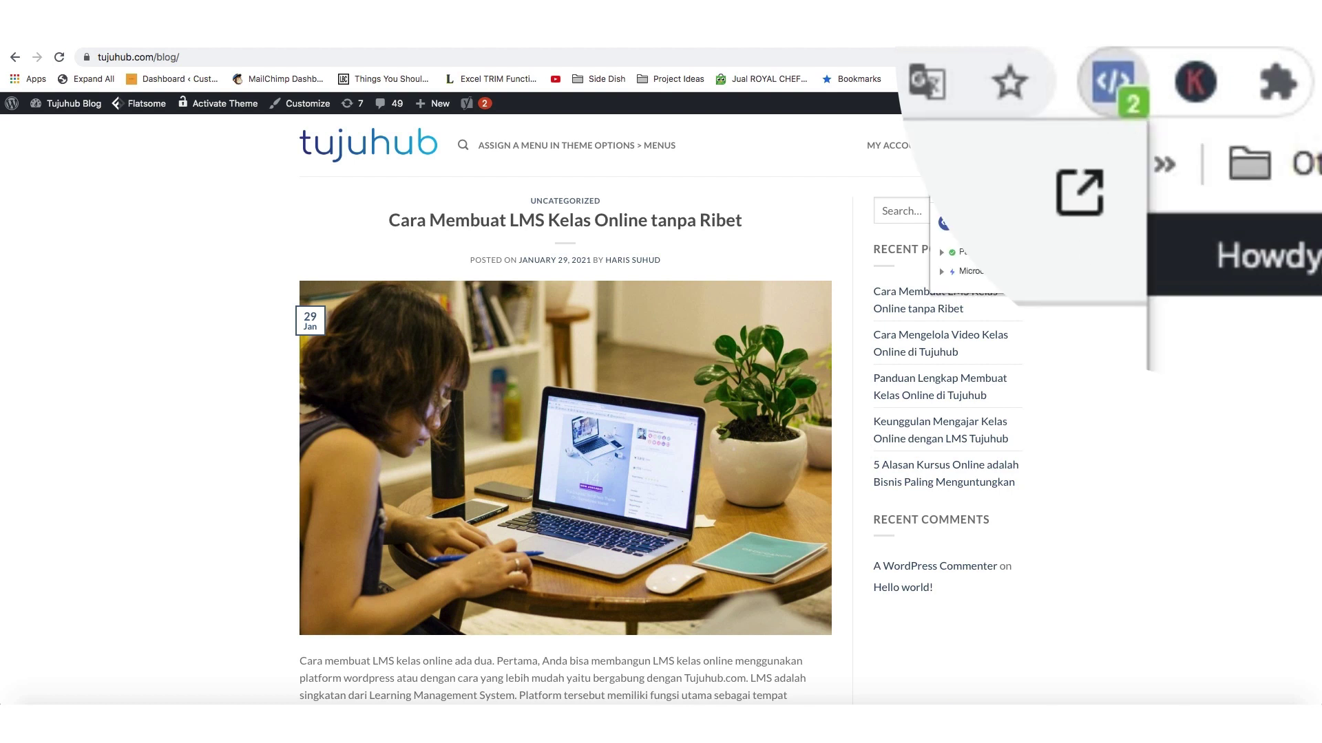
left_click_drag(961, 217, 1058, 220)
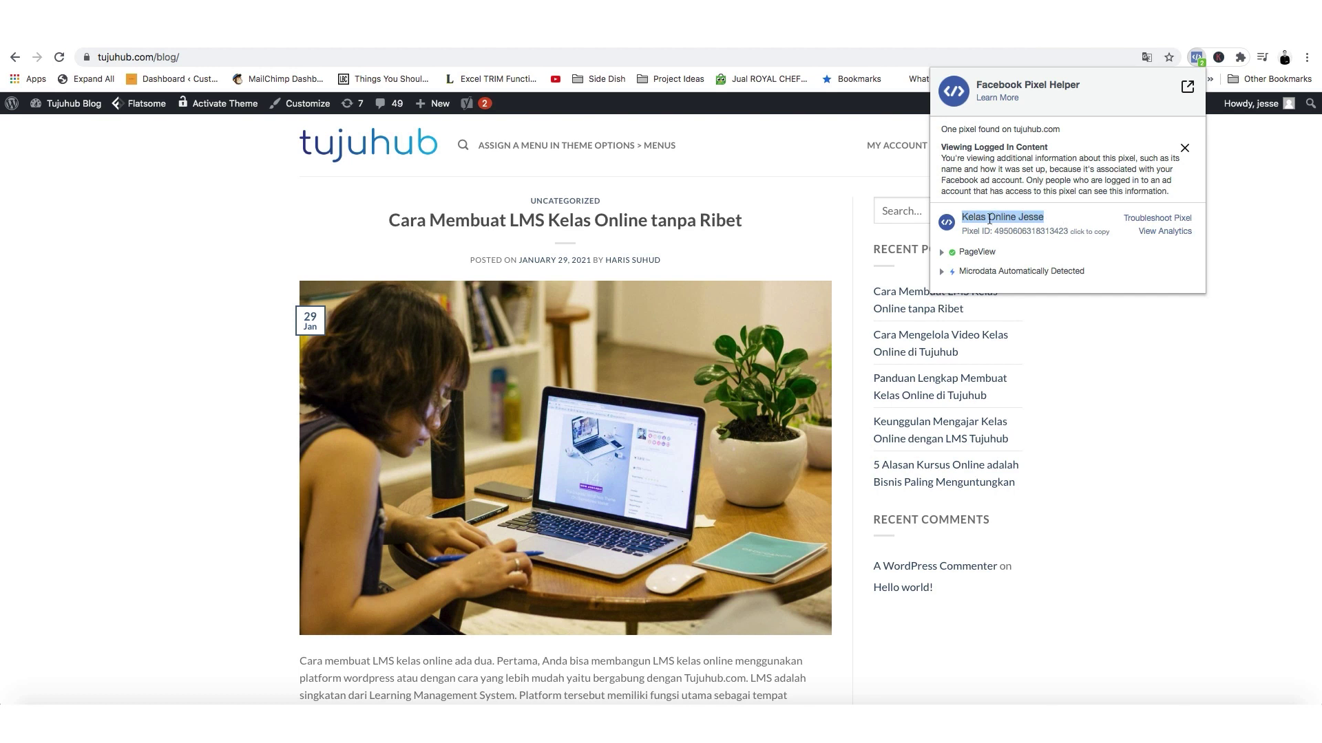
left_click(989, 218)
left_click_drag(967, 217, 1083, 221)
left_click(985, 217)
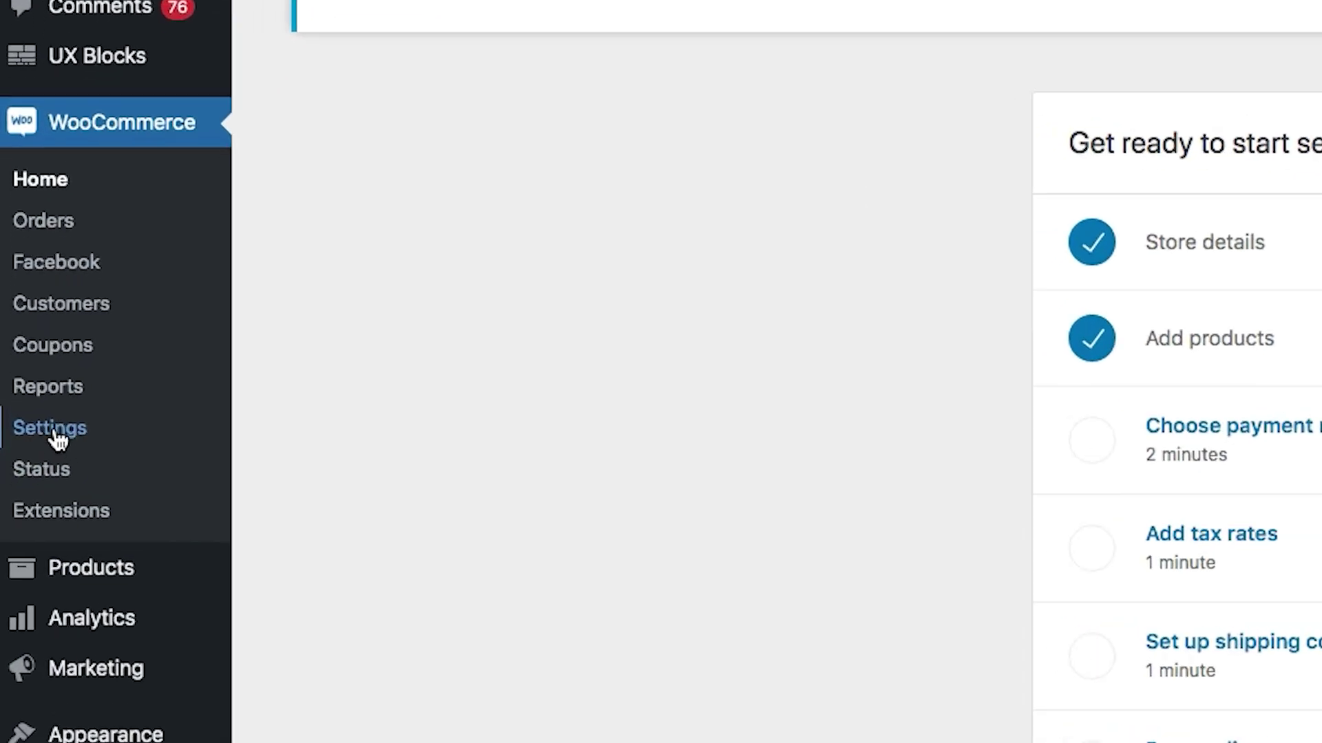
Enable Direct bank transfer and Cash on delivery in WooCommerce payment settings.
scroll(21, 454, "up", 5)
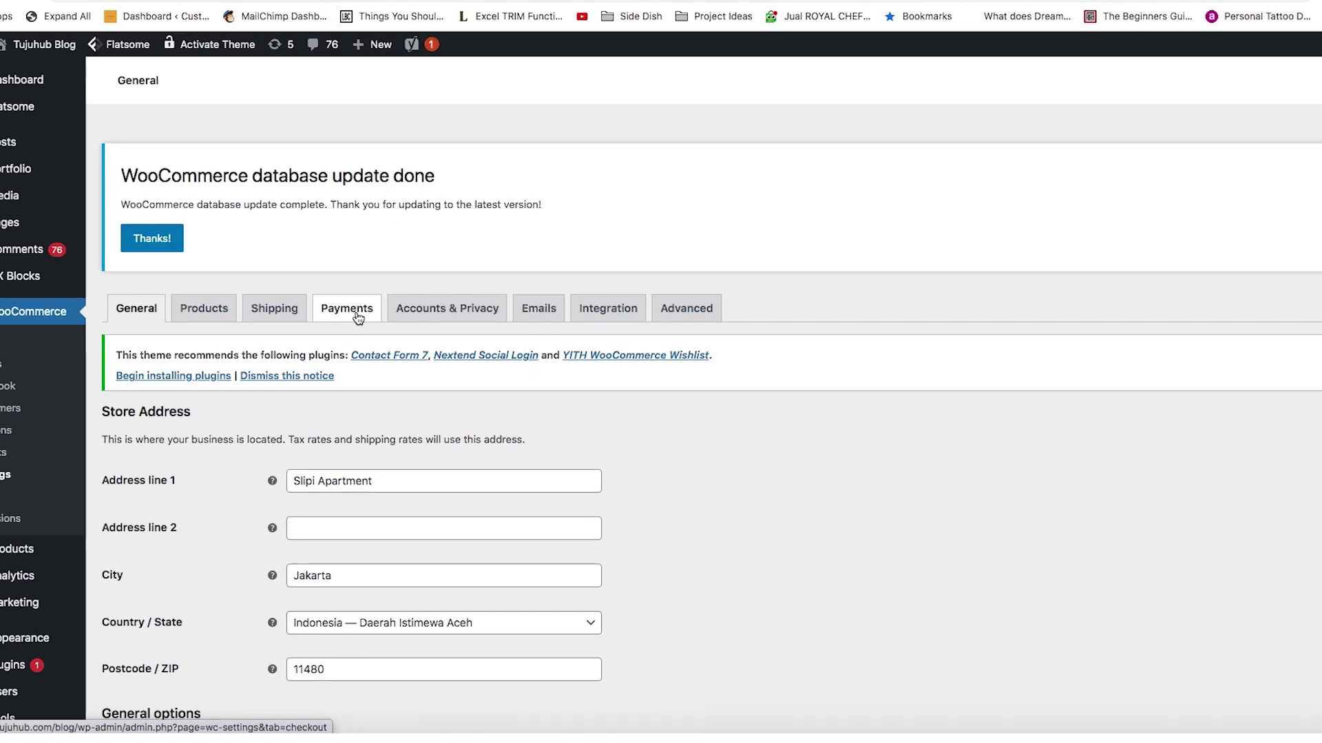
left_click(343, 339)
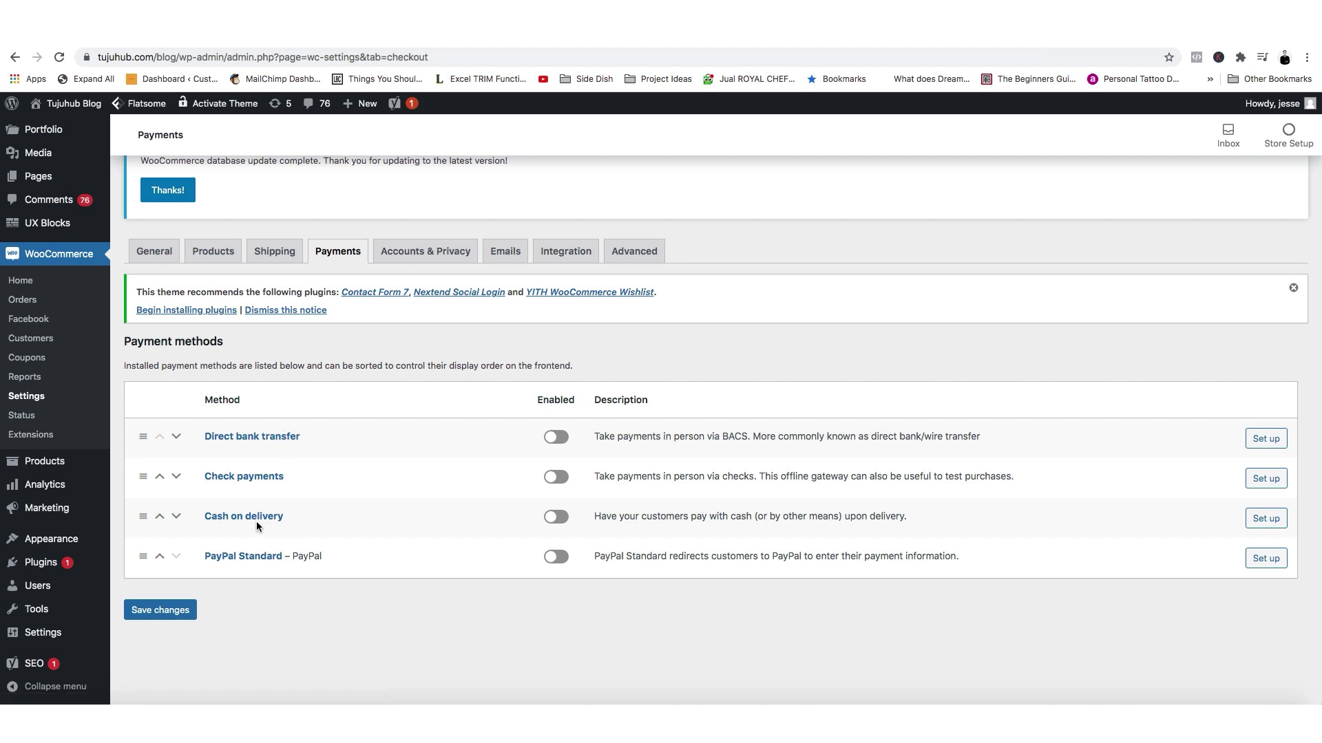
left_click(555, 437)
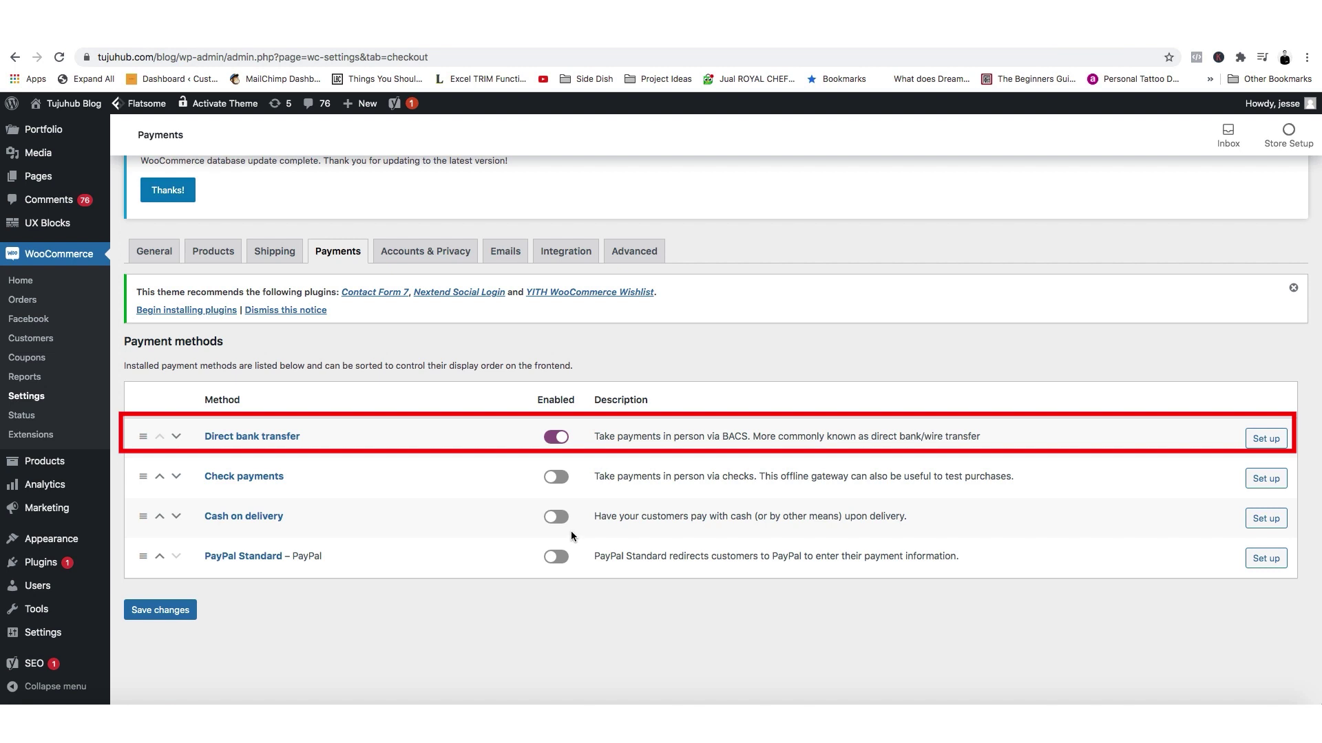
left_click(557, 523)
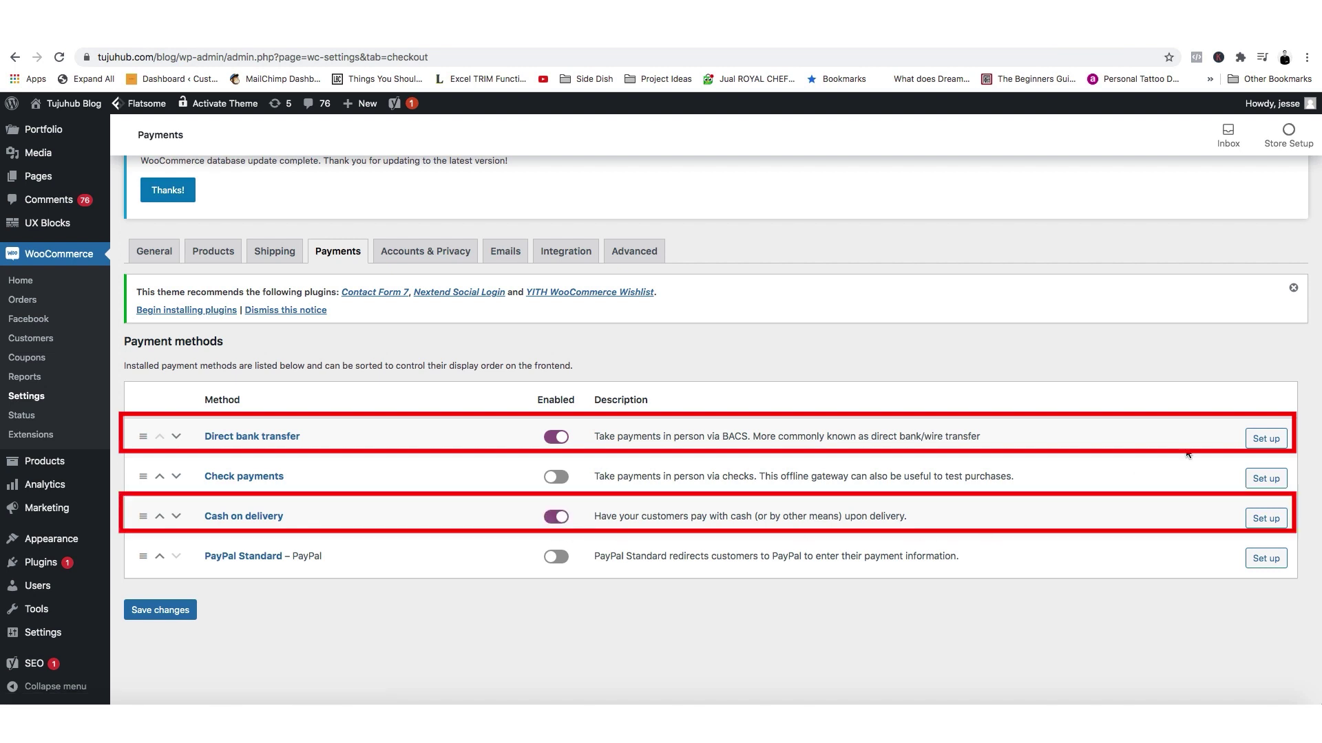
Add a BCA bank account to Direct bank transfer settings and save them.
left_click(1265, 439)
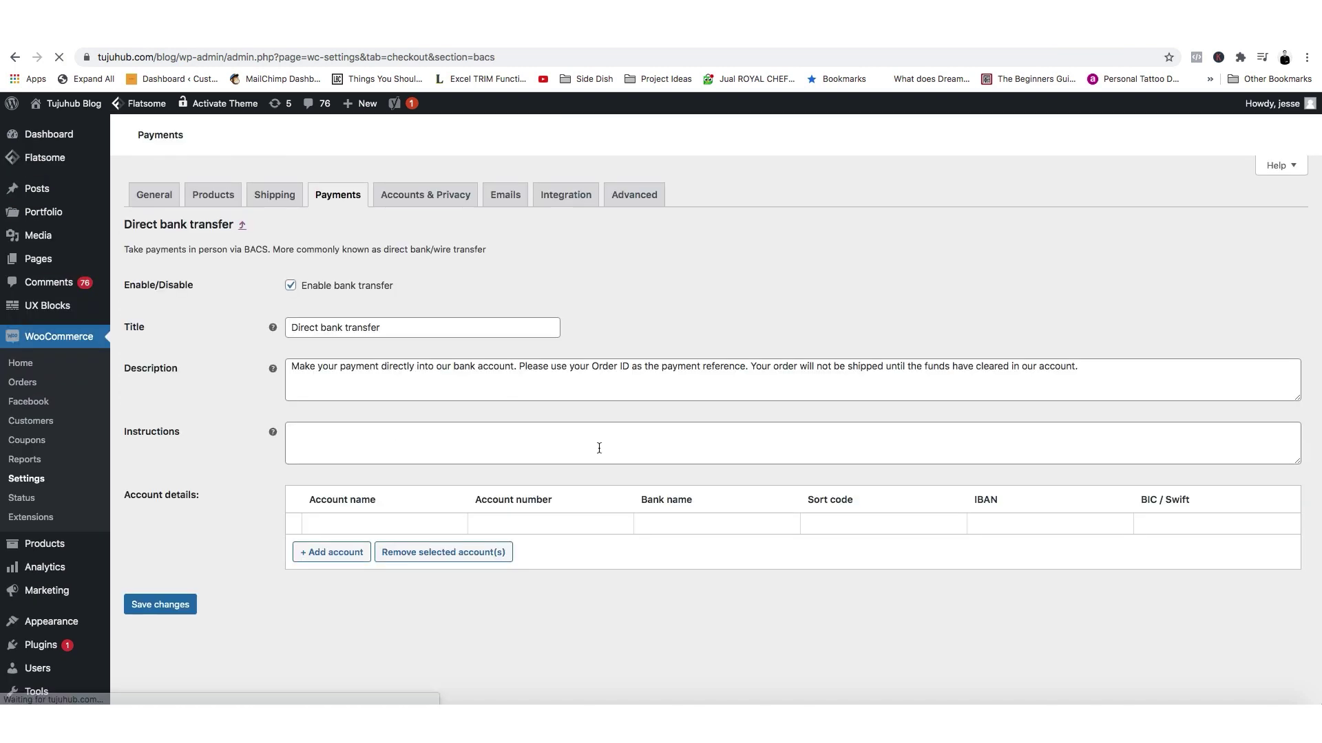
scroll(372, 475, "down", 3)
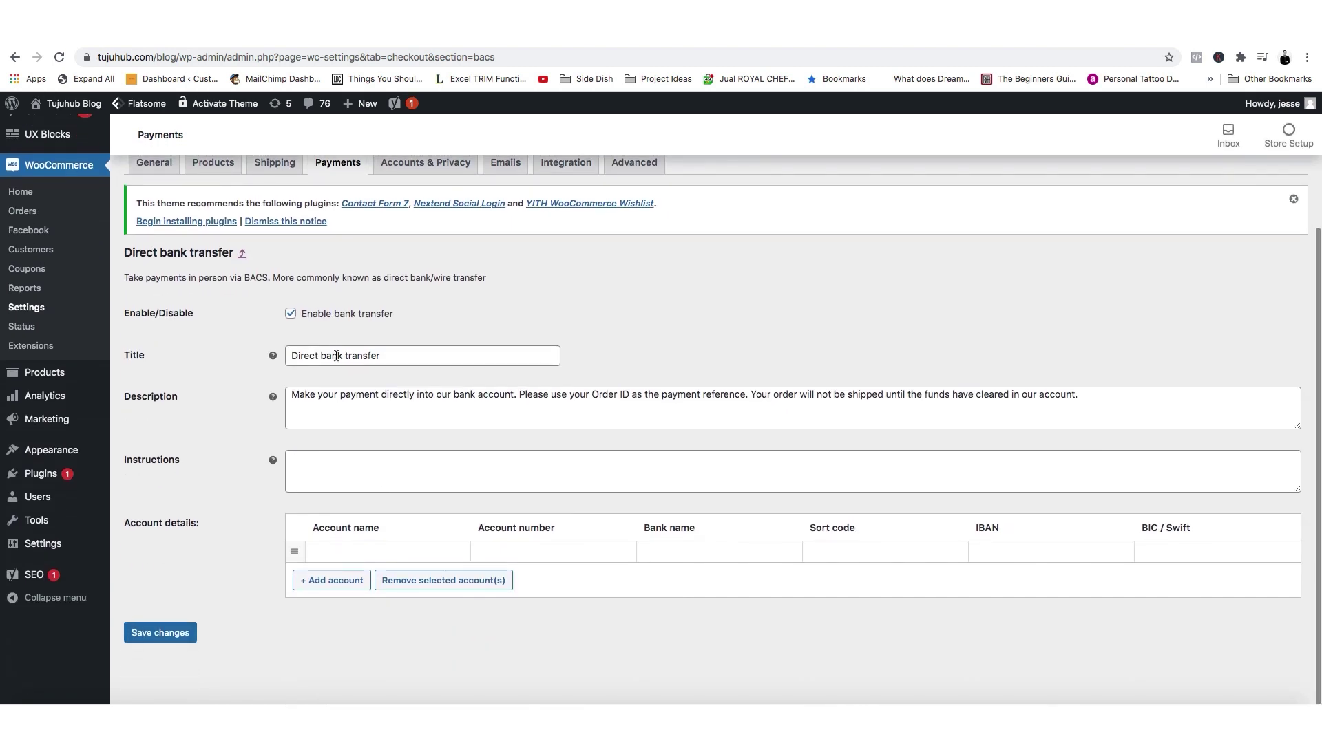
left_click(370, 482)
left_click(398, 550)
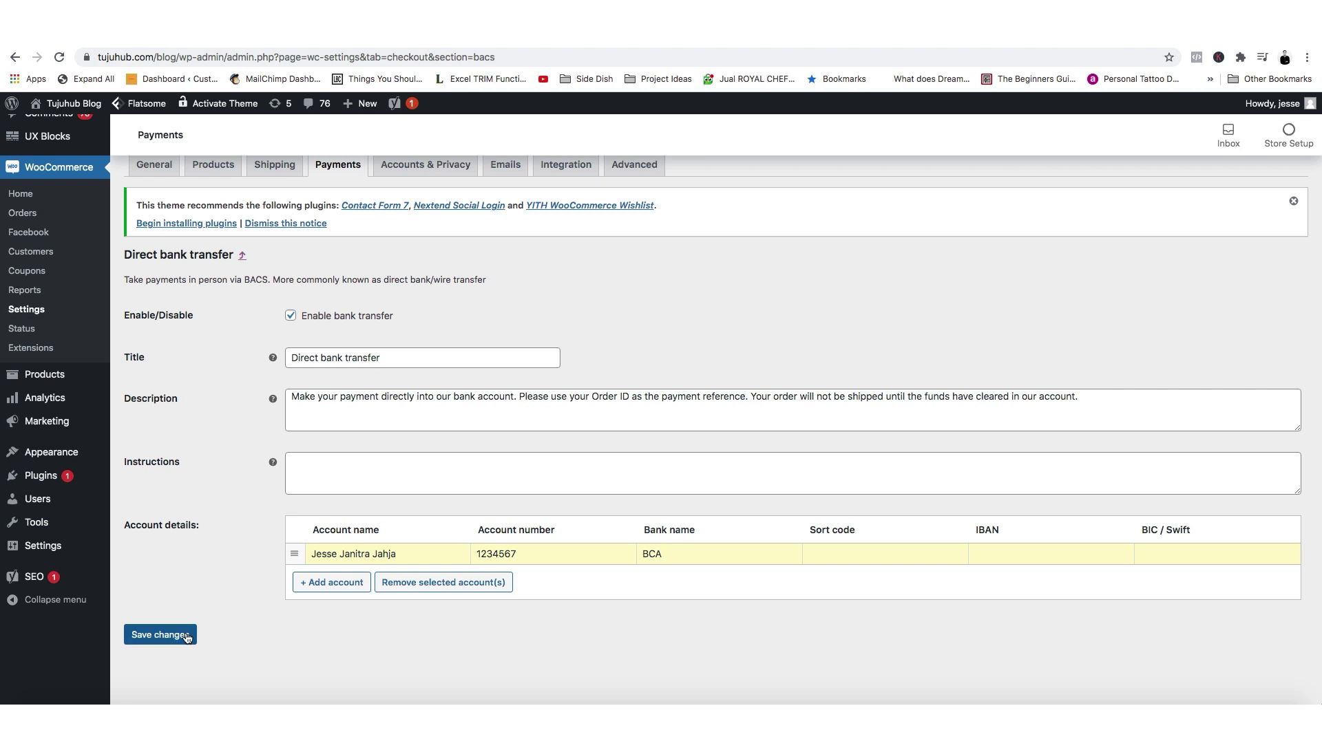
left_click(155, 634)
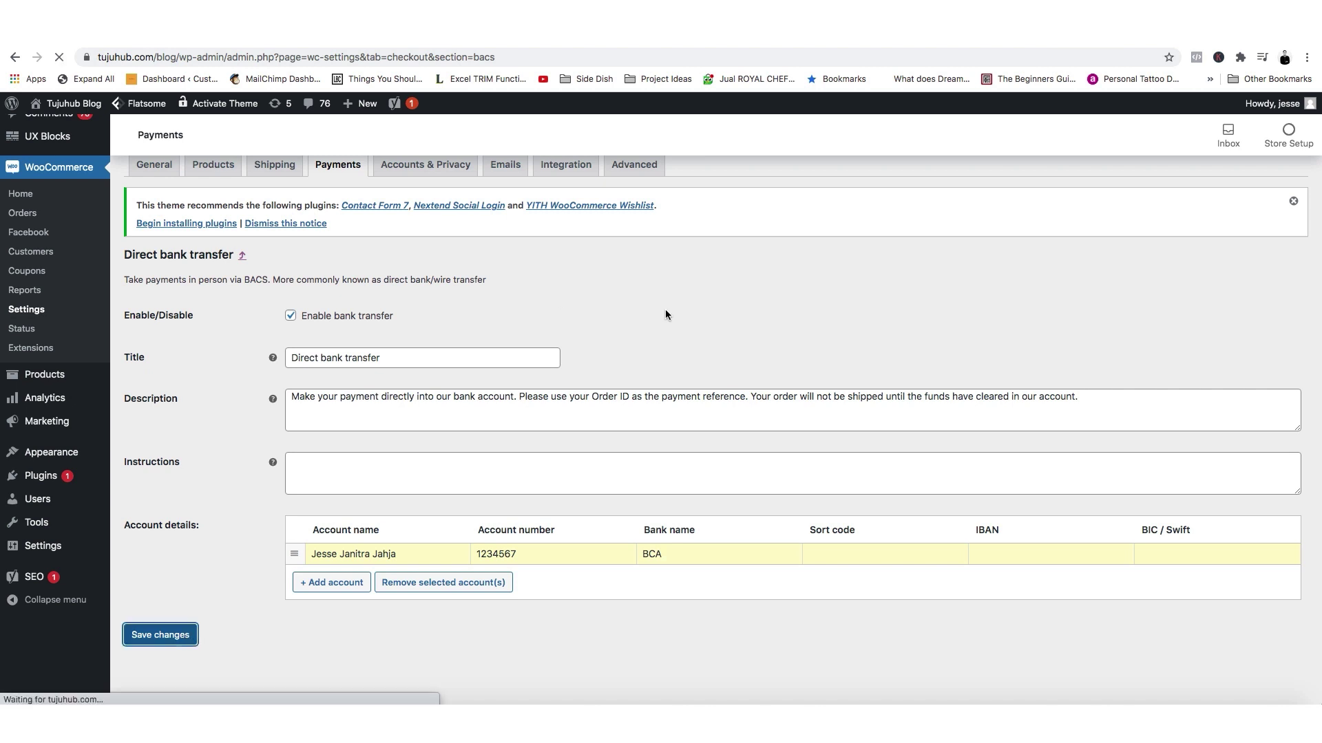
scroll(351, 557, "down", 3)
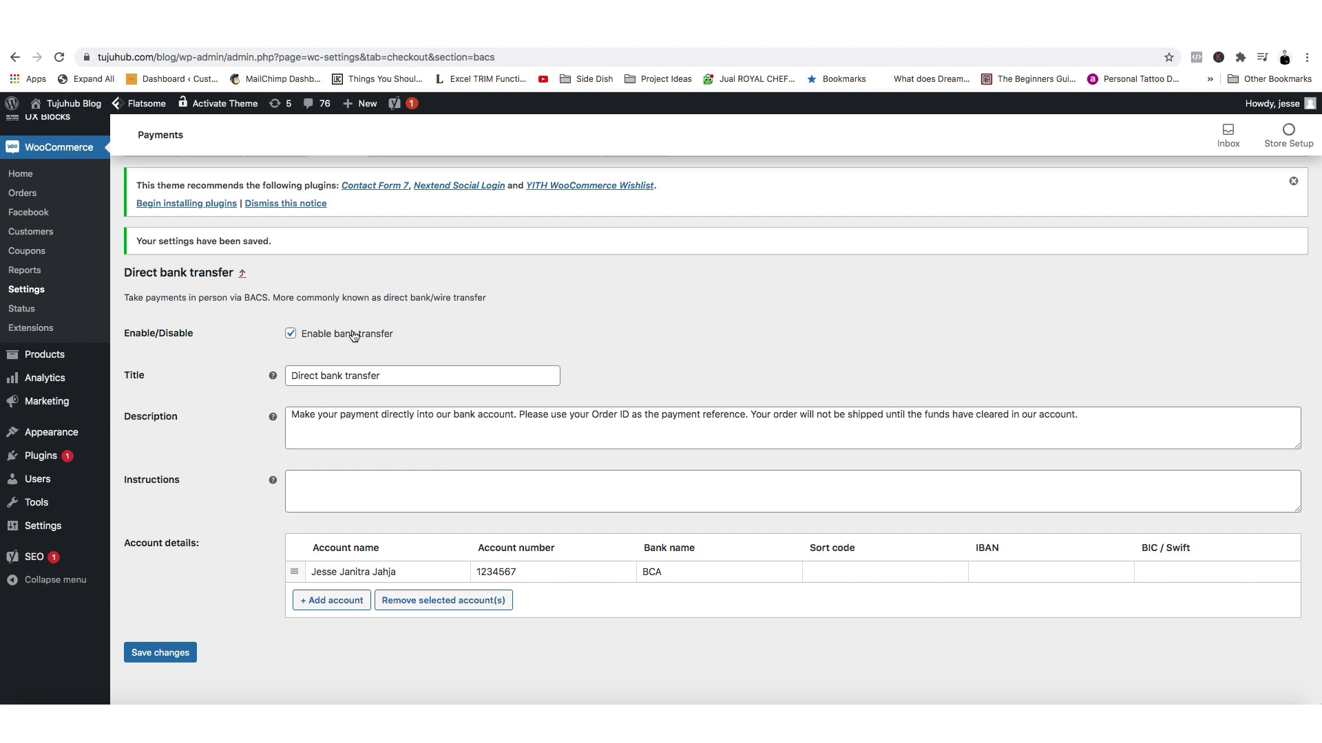
scroll(353, 335, "up", 1)
left_click(348, 196)
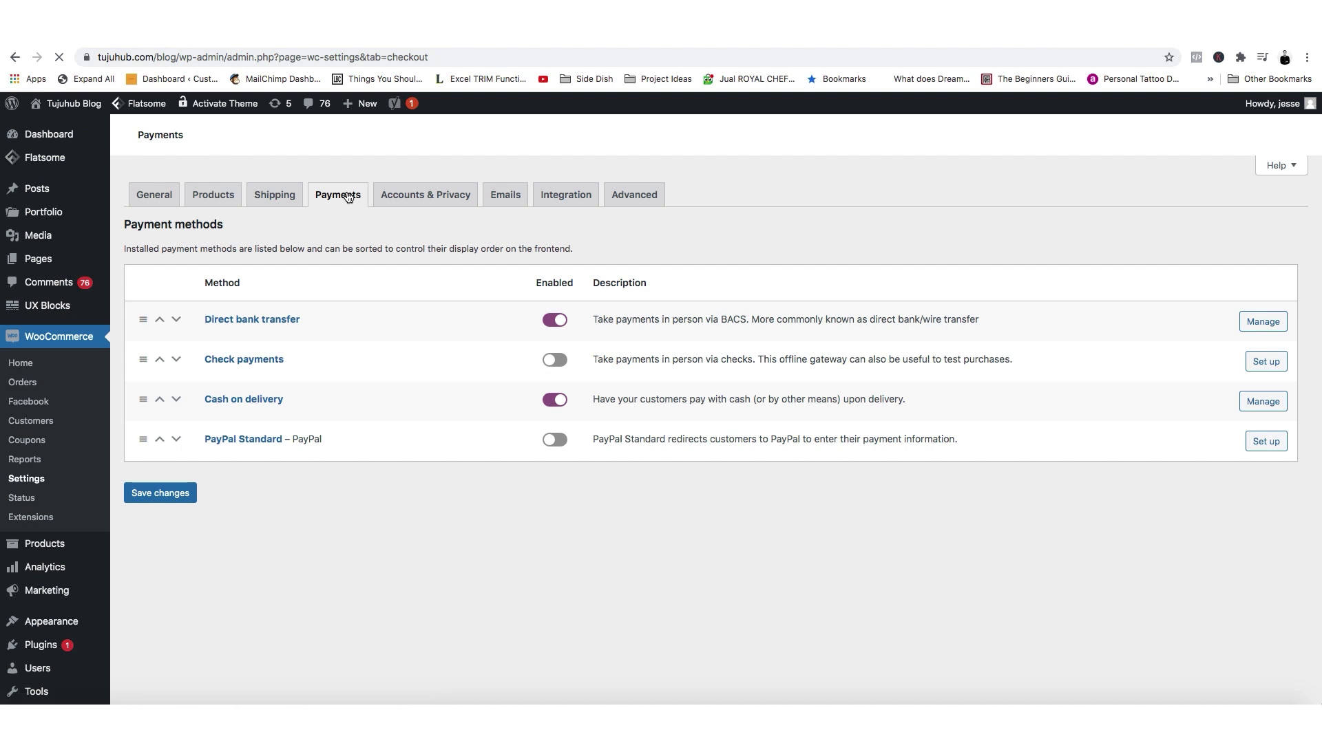
Save the payment methods settings, then open the All Products list showing Celana Jeans 1.
scroll(1161, 504, "down", 2)
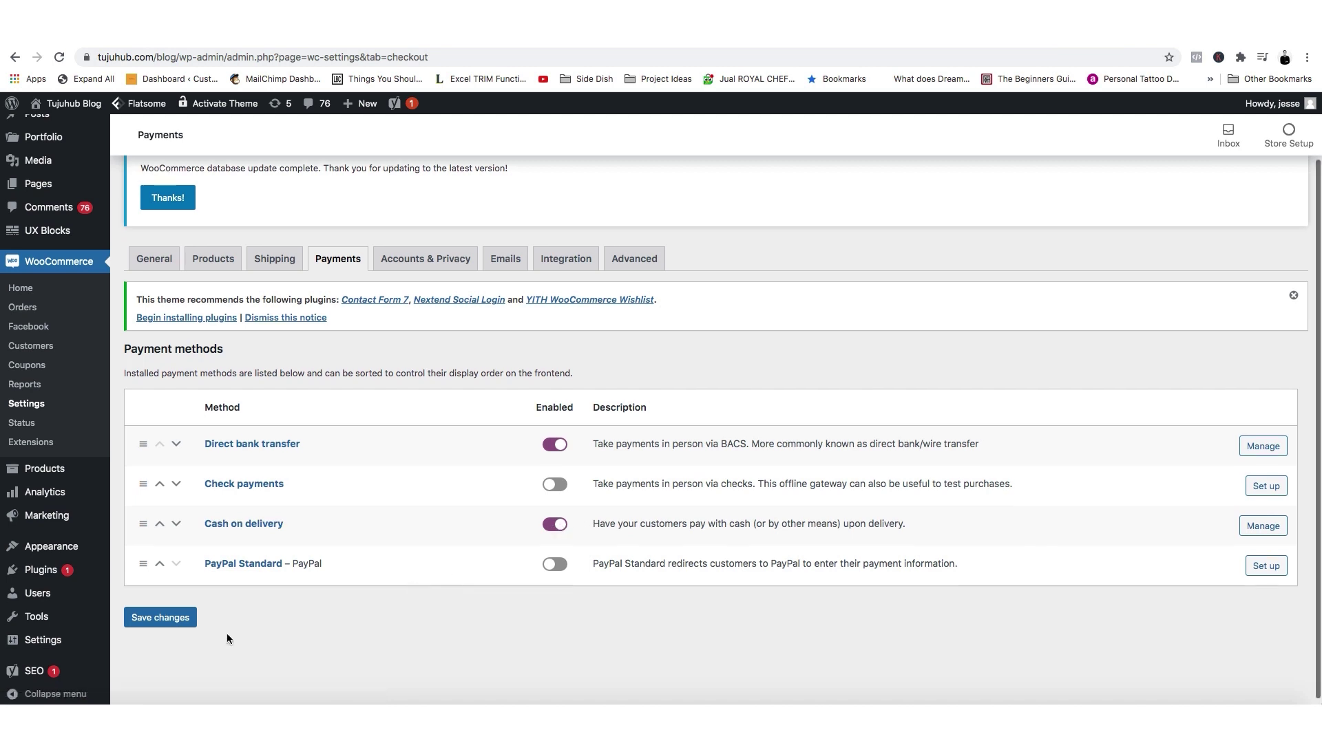
scroll(228, 551, "down", 1)
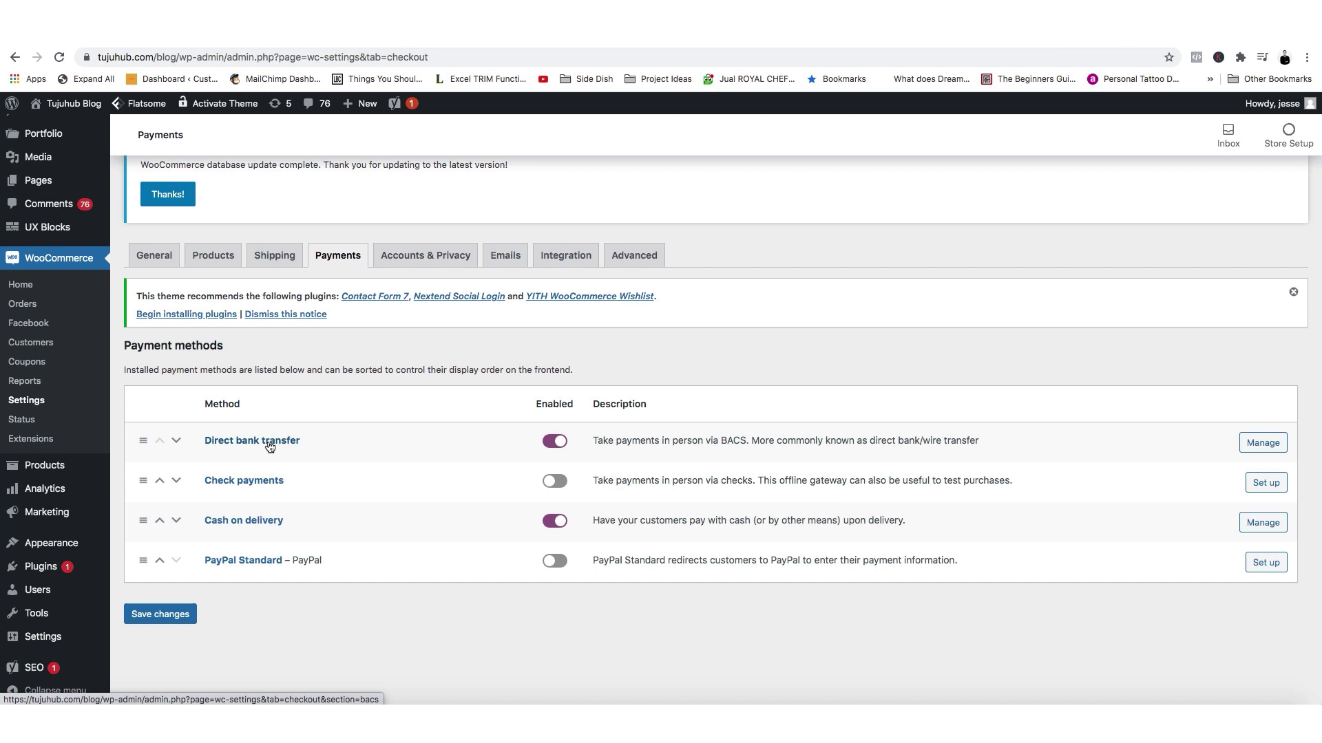
left_click(168, 622)
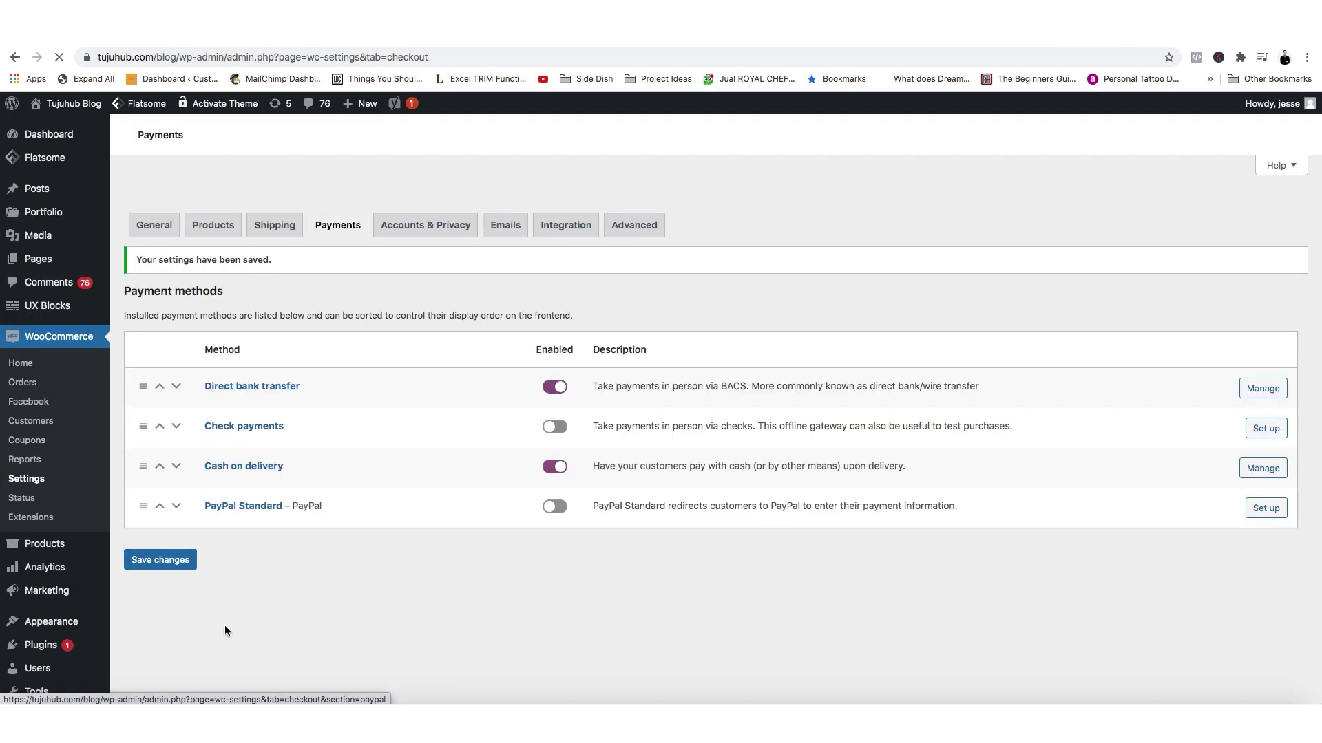
scroll(206, 578, "up", 2)
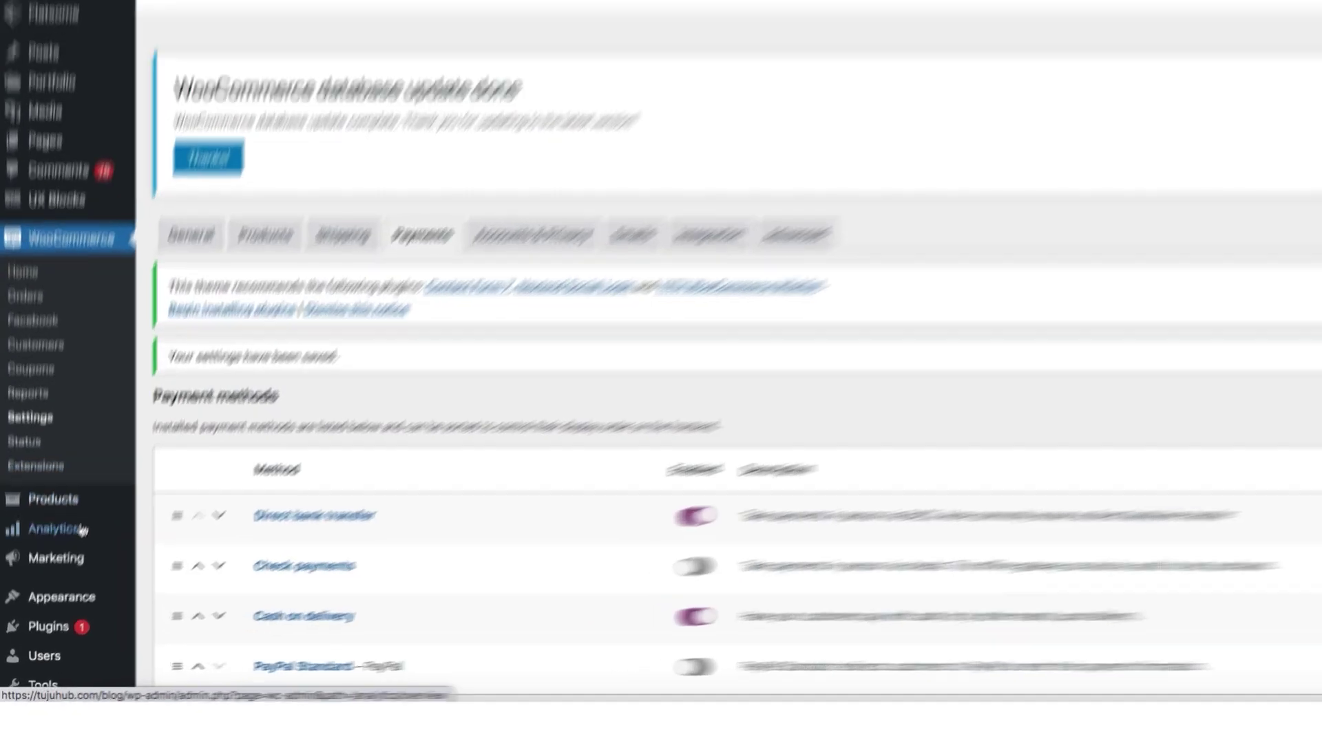
mouse_move(67, 553)
left_click(200, 442)
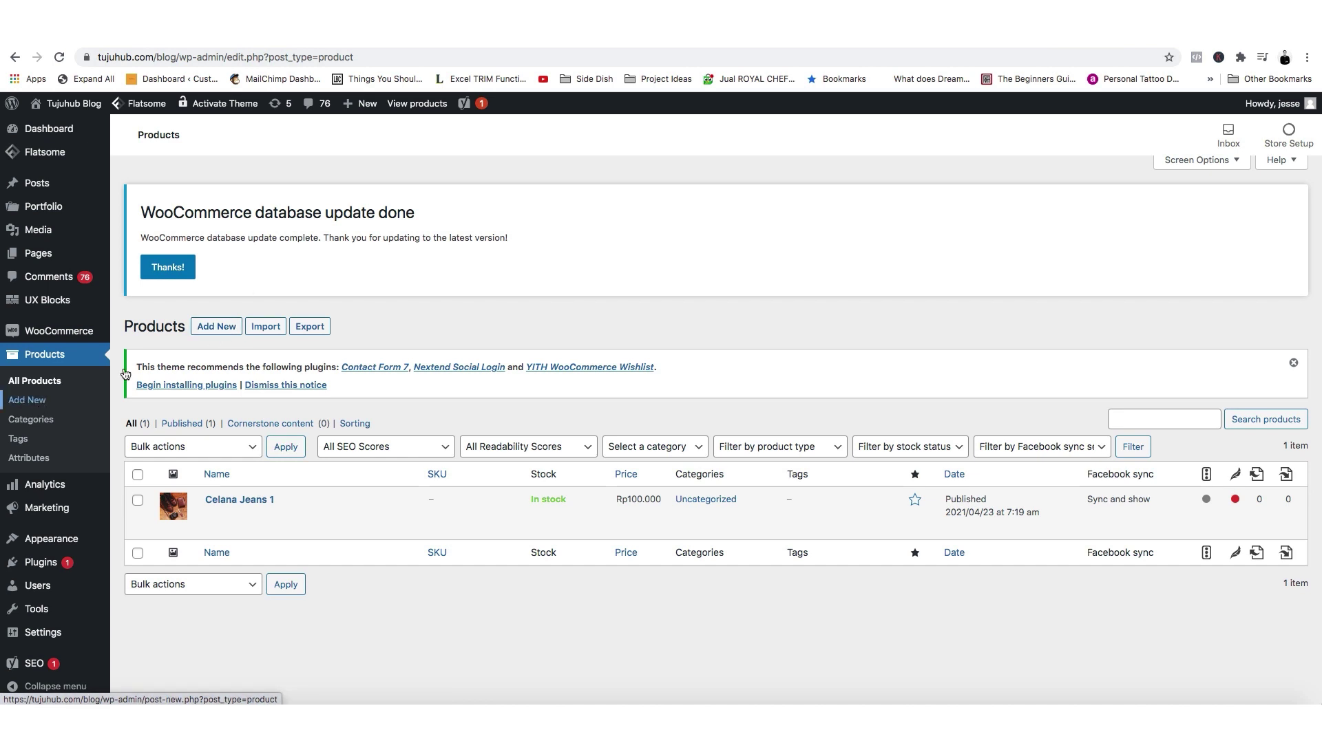
Add a new product named Sepatu with a regular price of 1000000 Rp.
left_click(218, 334)
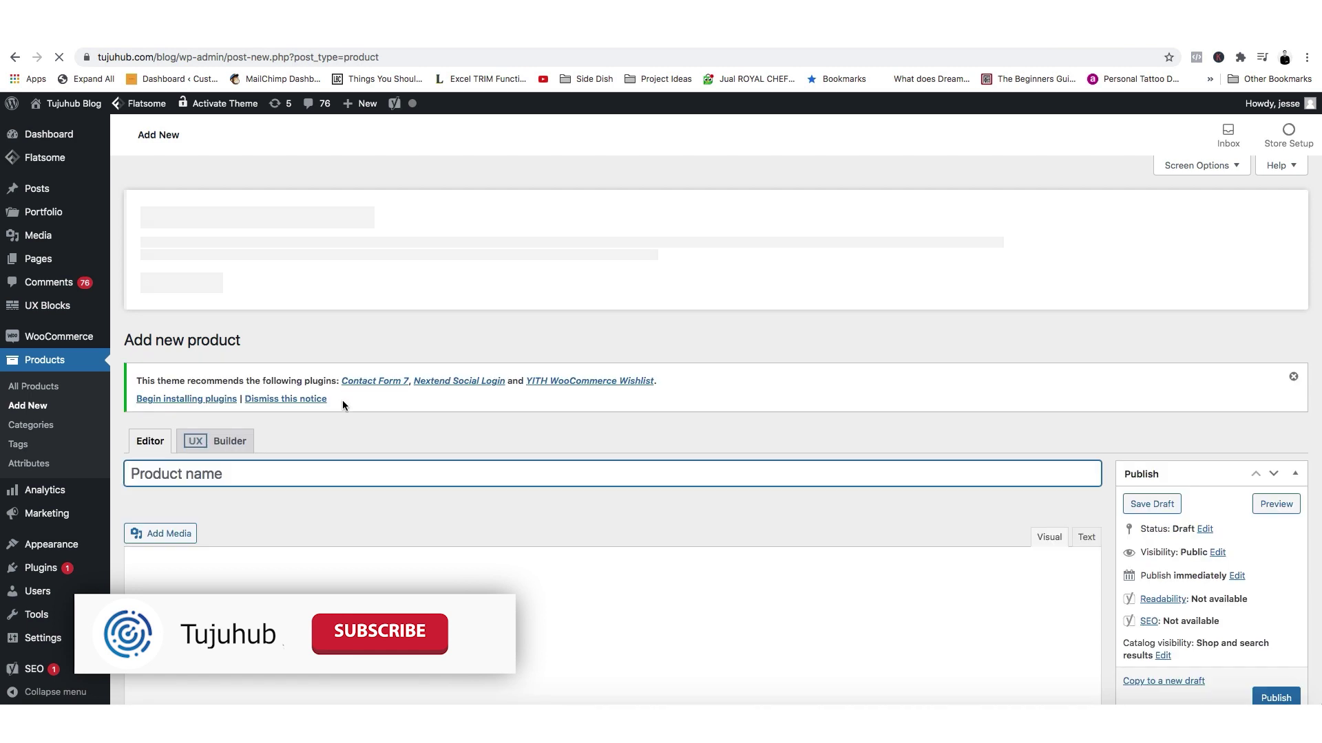
type("Sepatu")
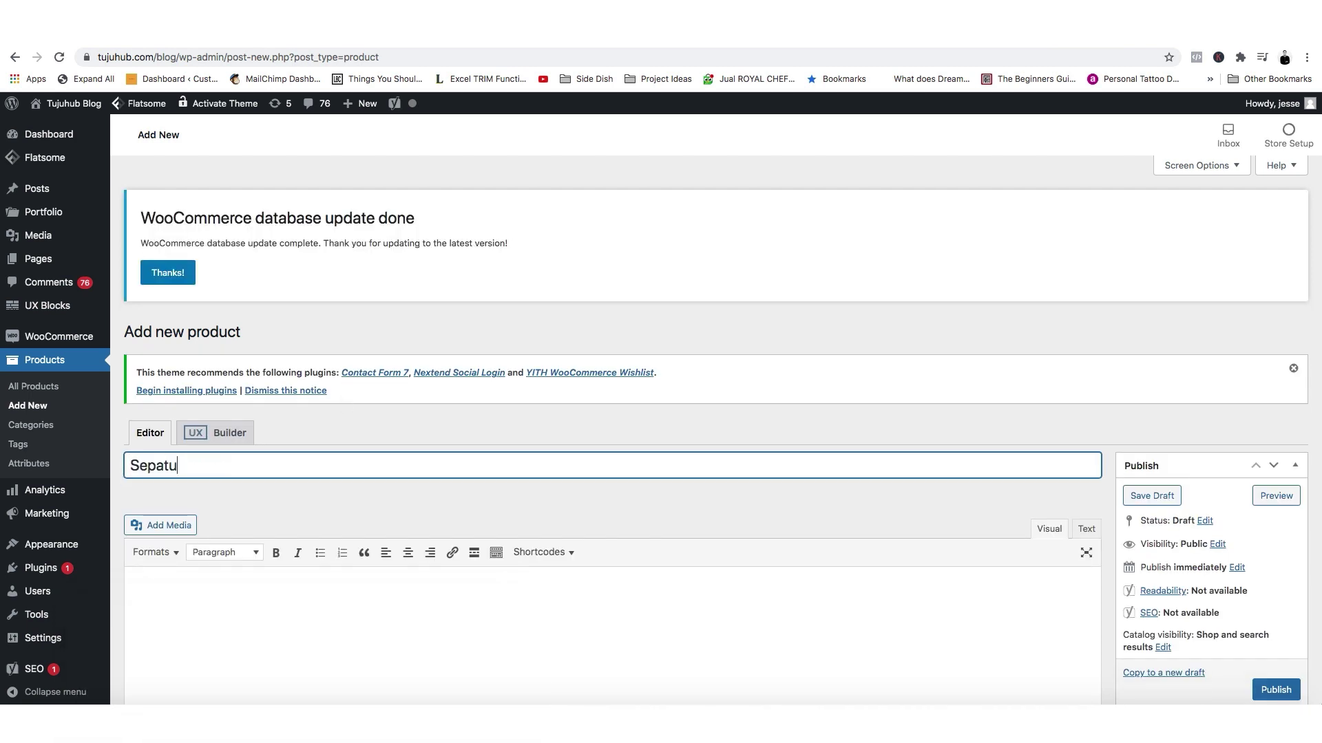
scroll(734, 520, "down", 15)
scroll(734, 521, "down", 8)
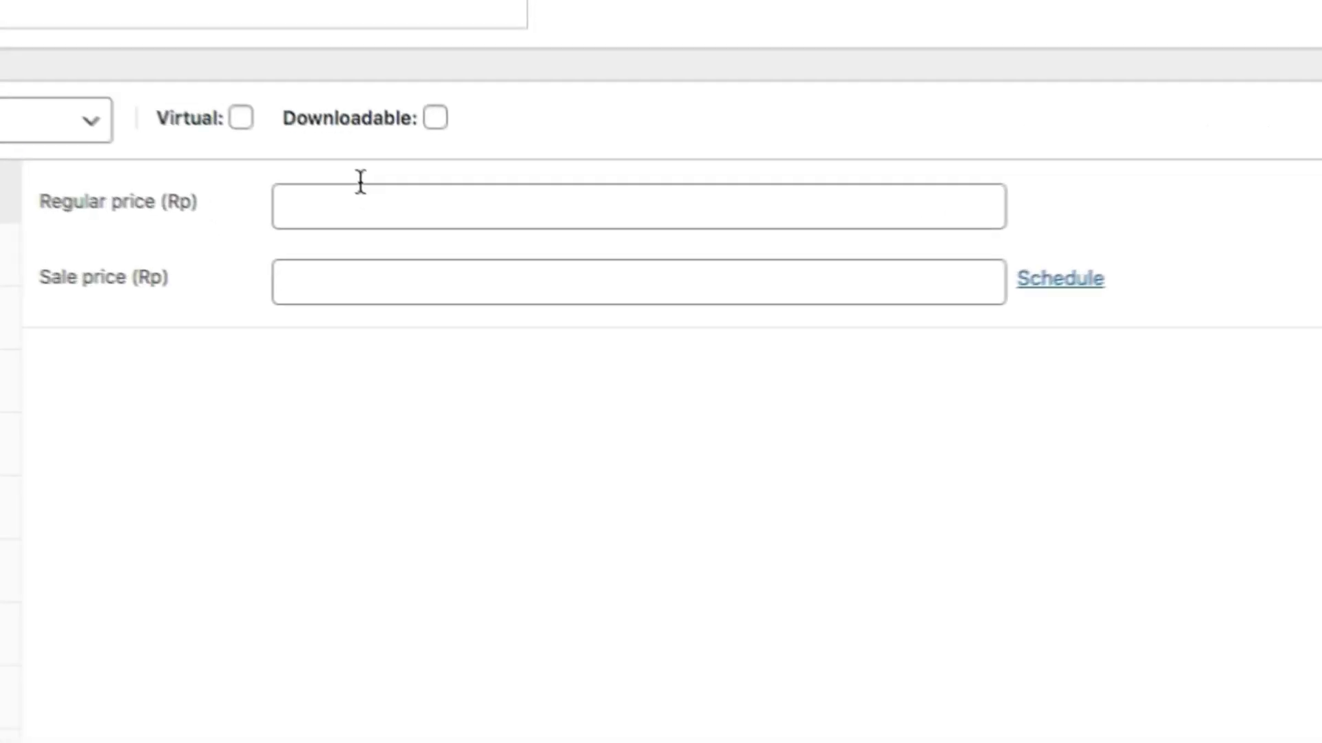
left_click(491, 298)
type("1")
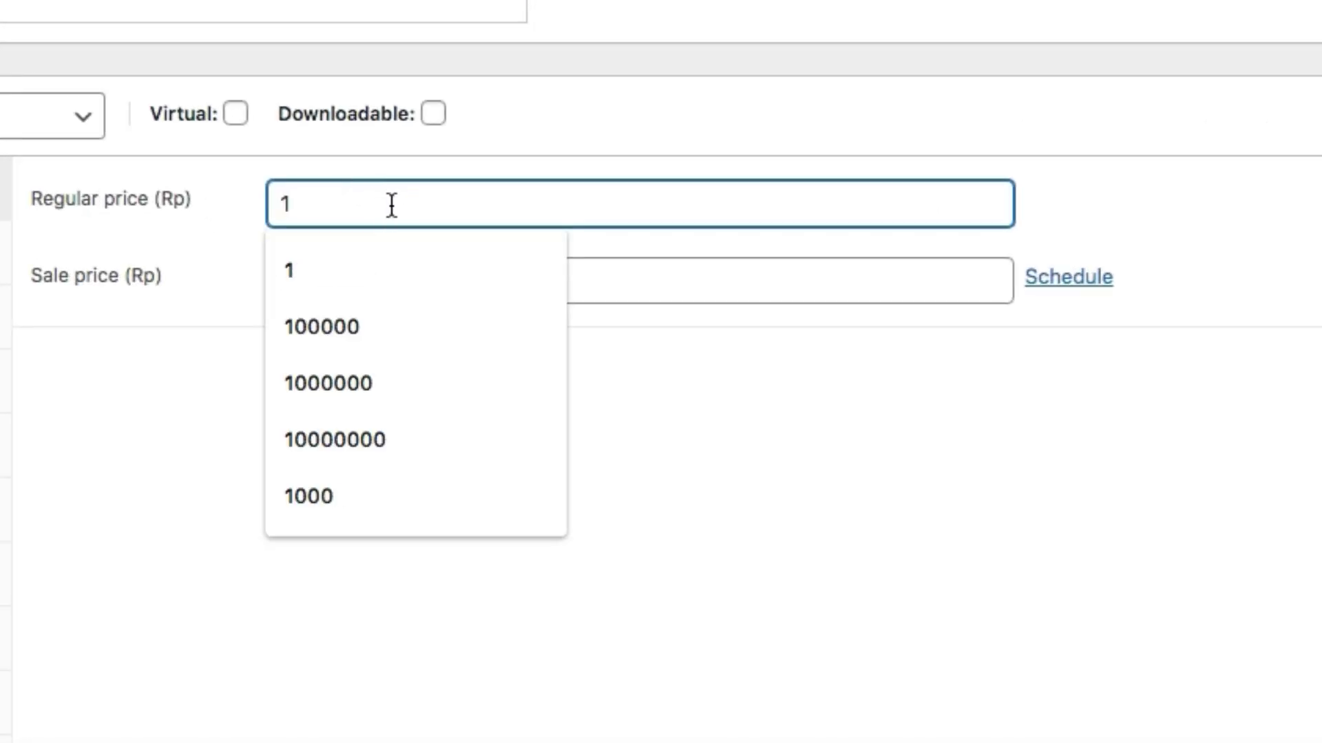
type("000000")
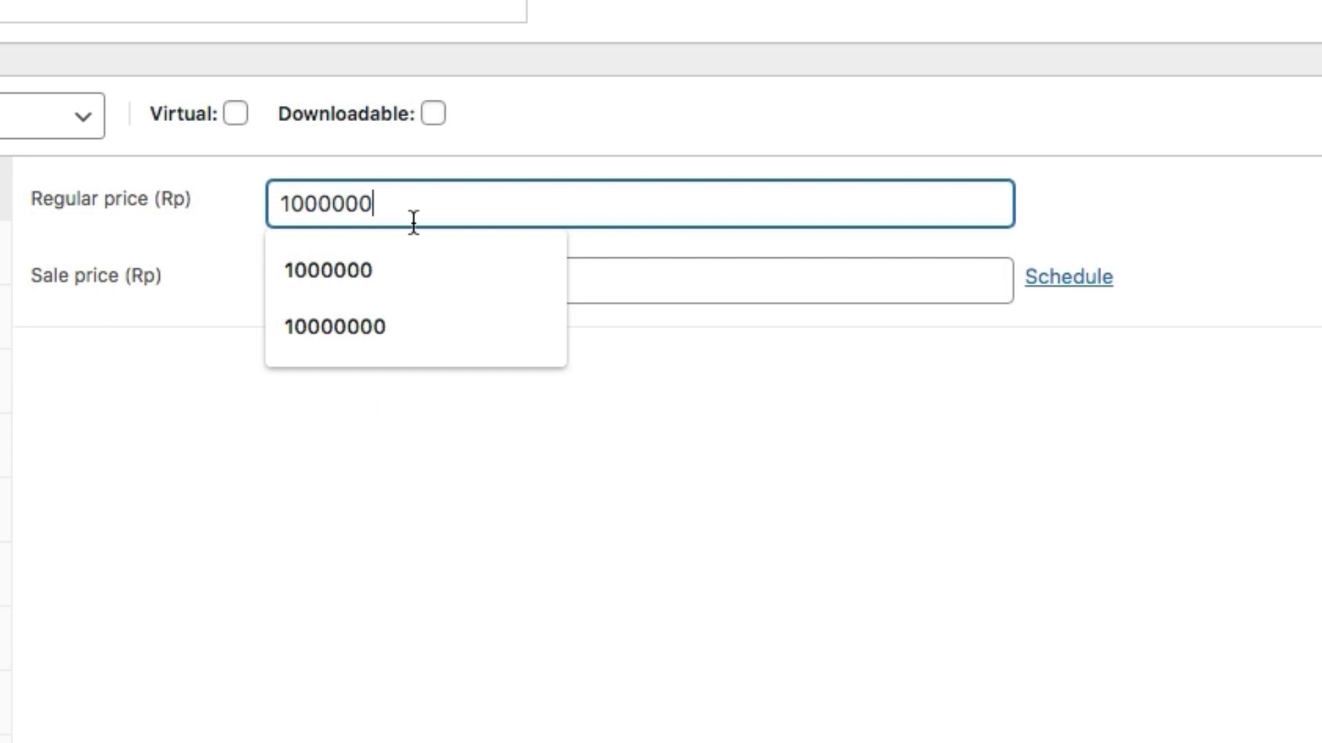
left_click(853, 475)
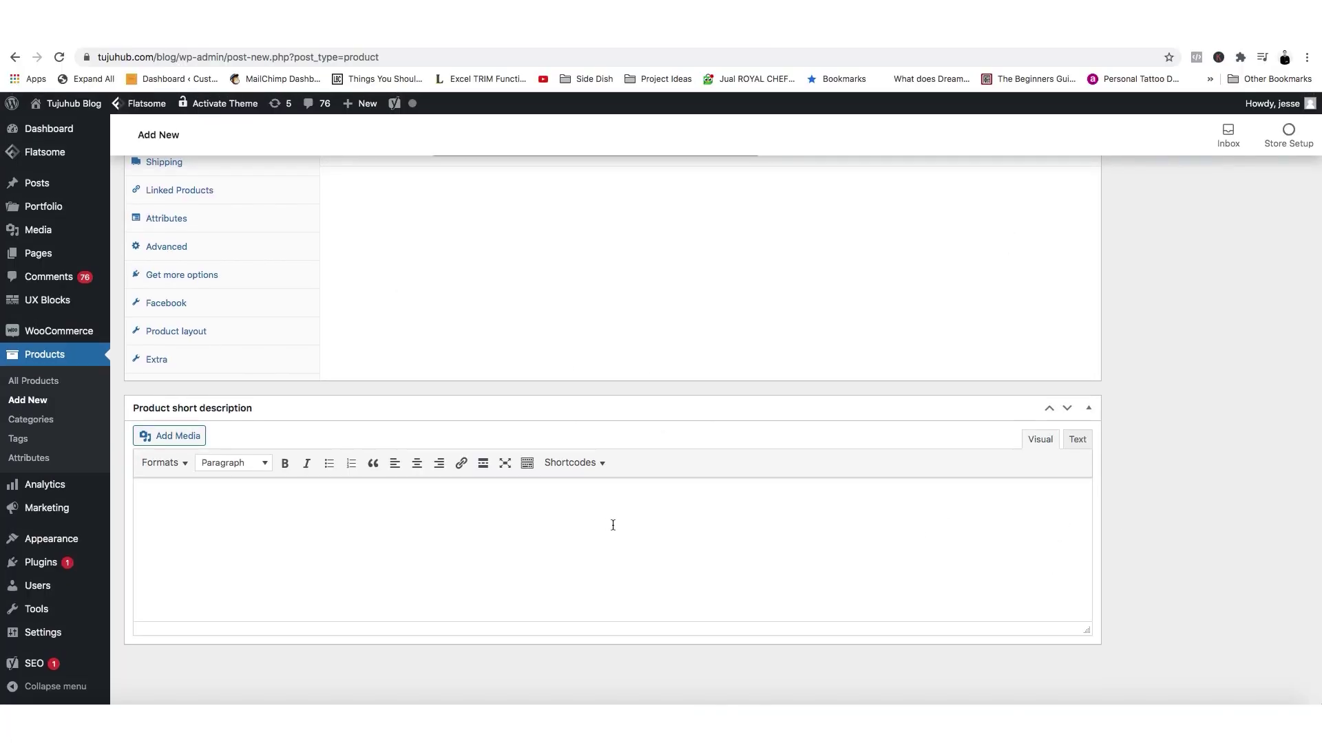
scroll(1106, 555, "up", 10)
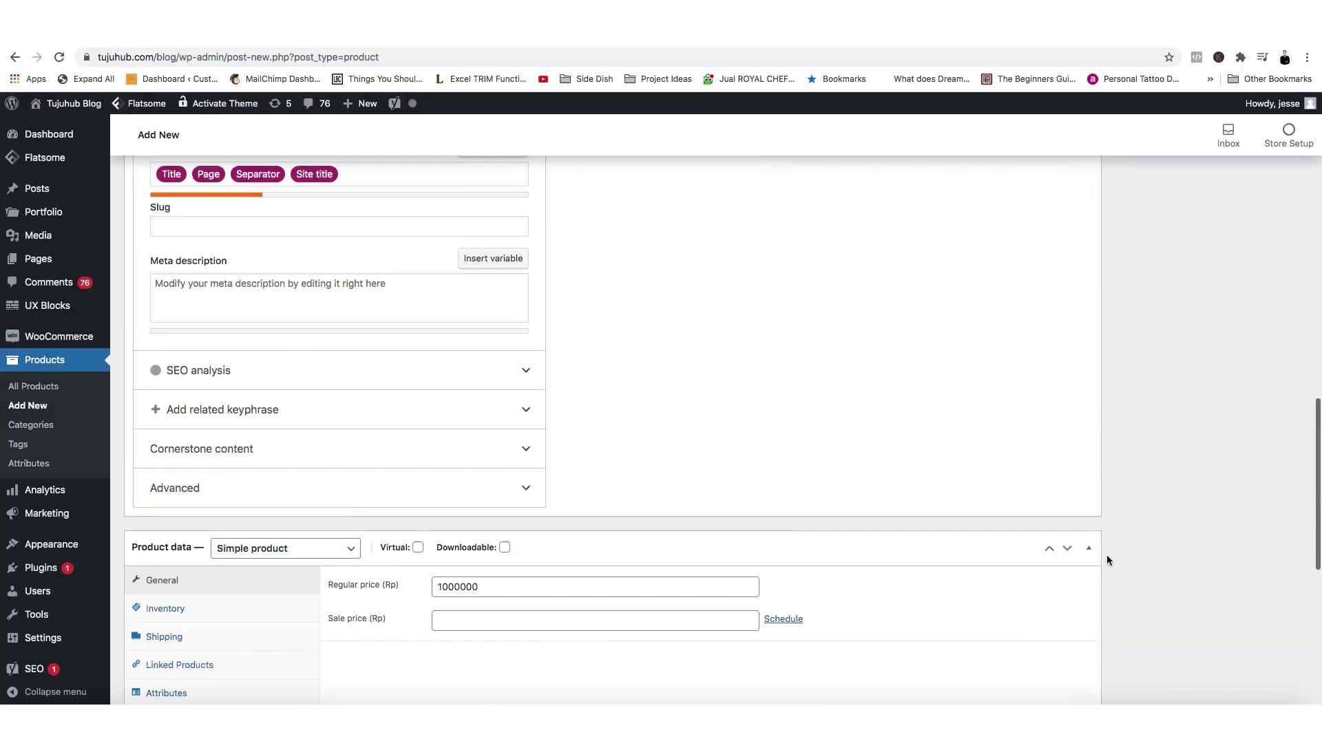
scroll(301, 496, "down", 5)
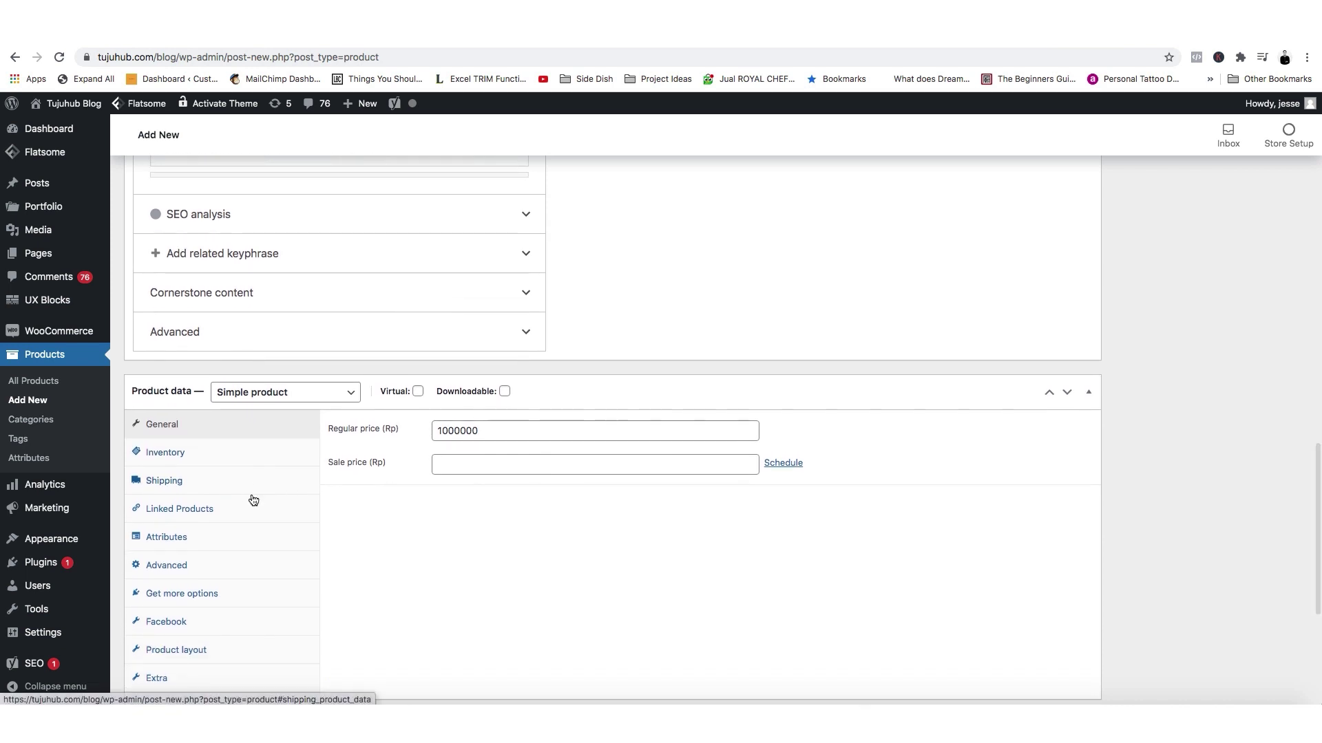
scroll(1143, 578, "up", 10)
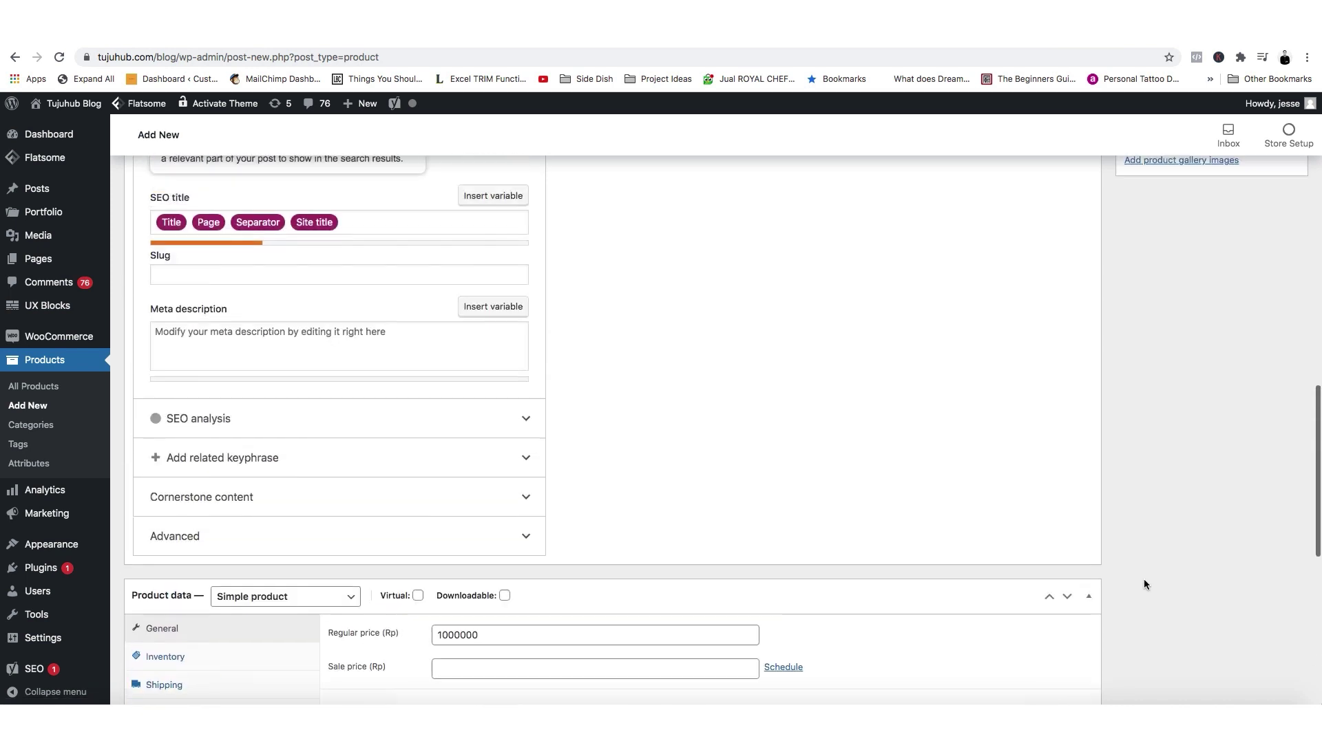
scroll(1133, 583, "up", 2)
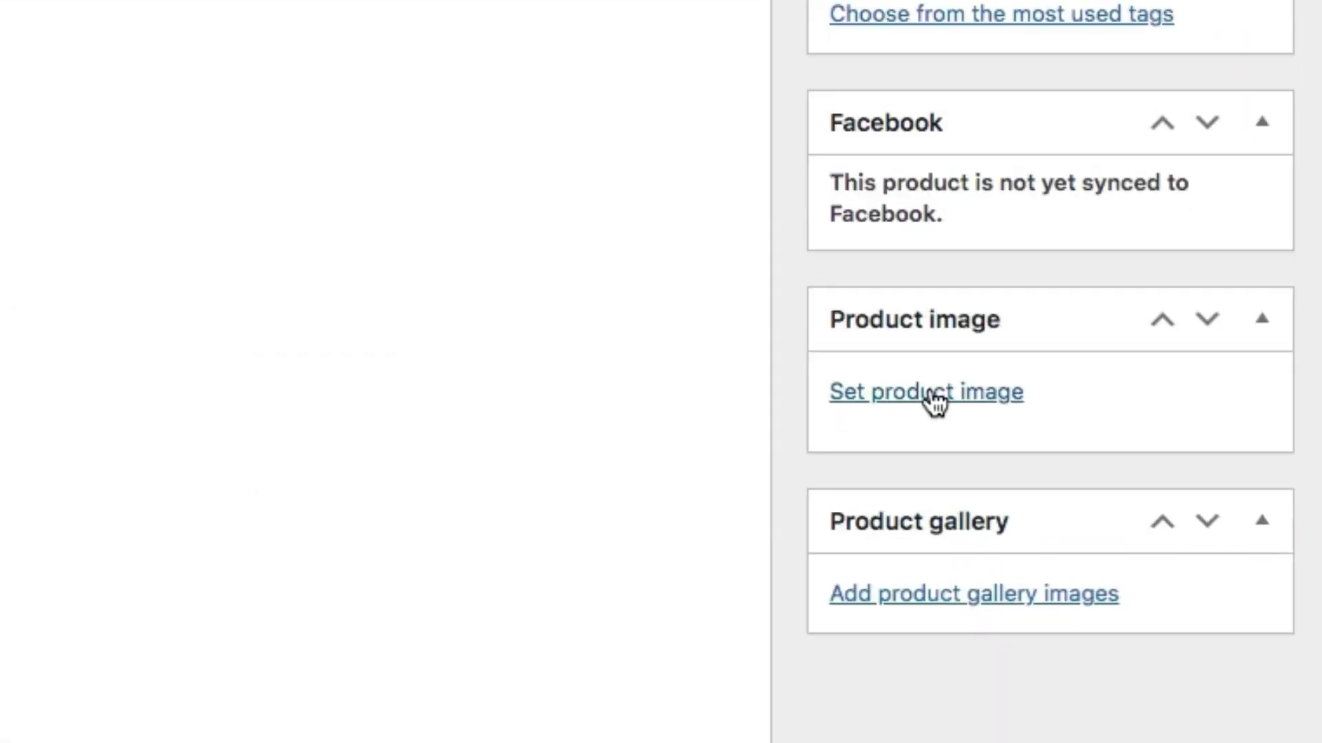
Upload Shoes.jpg from Downloads and set it as the Sepatu product image.
left_click(1158, 513)
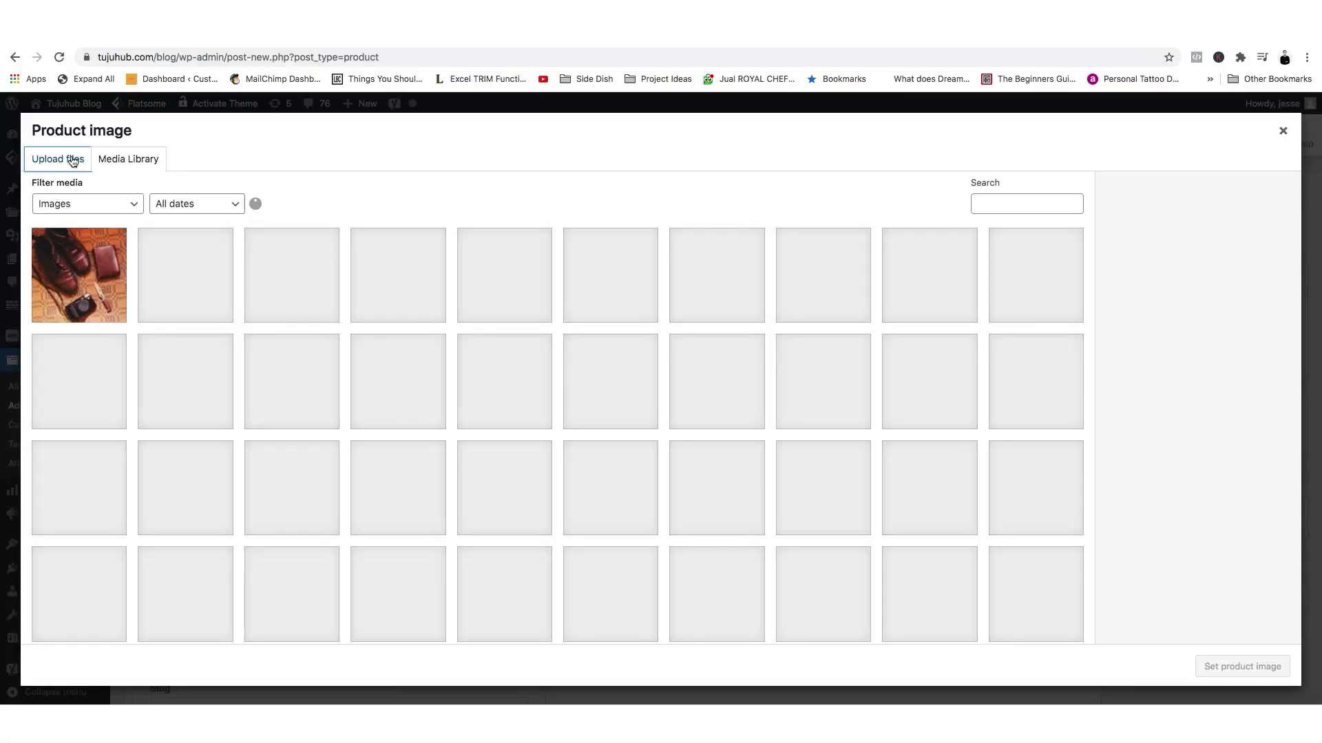
left_click(62, 159)
left_click(692, 395)
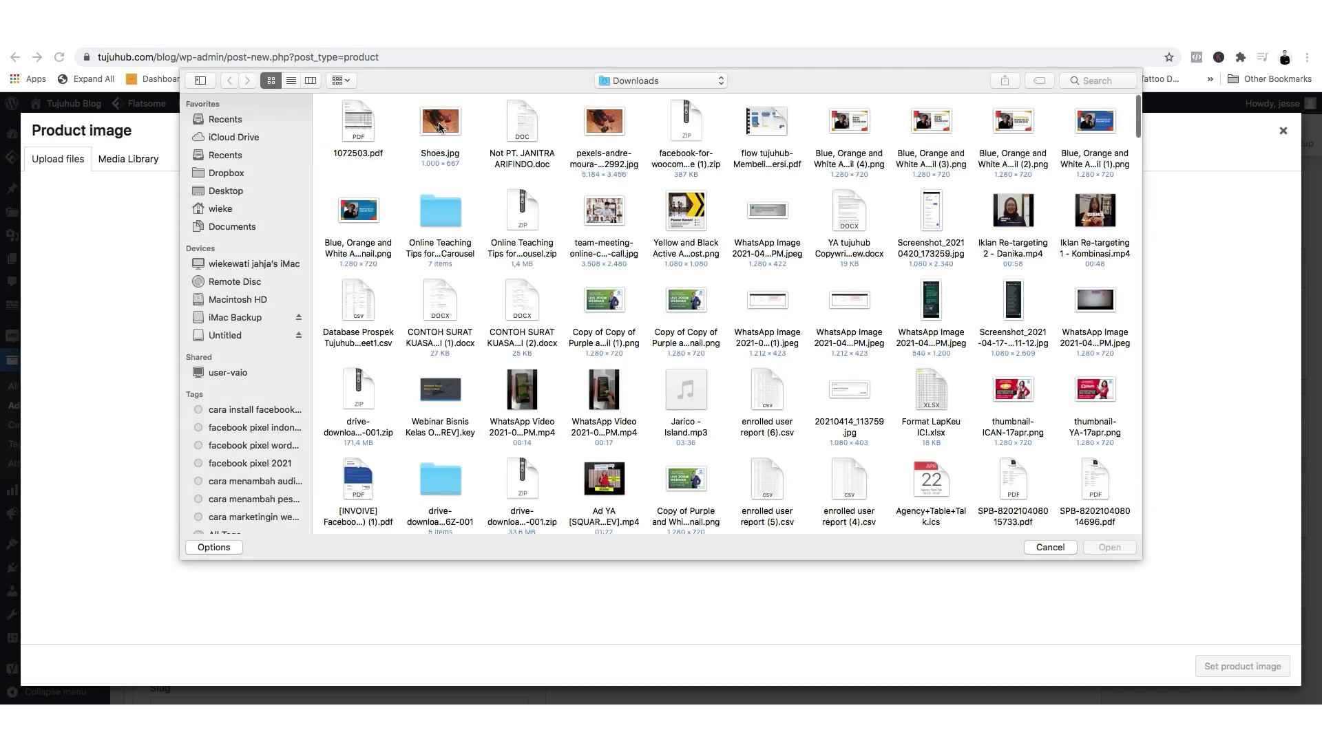
double_click(441, 129)
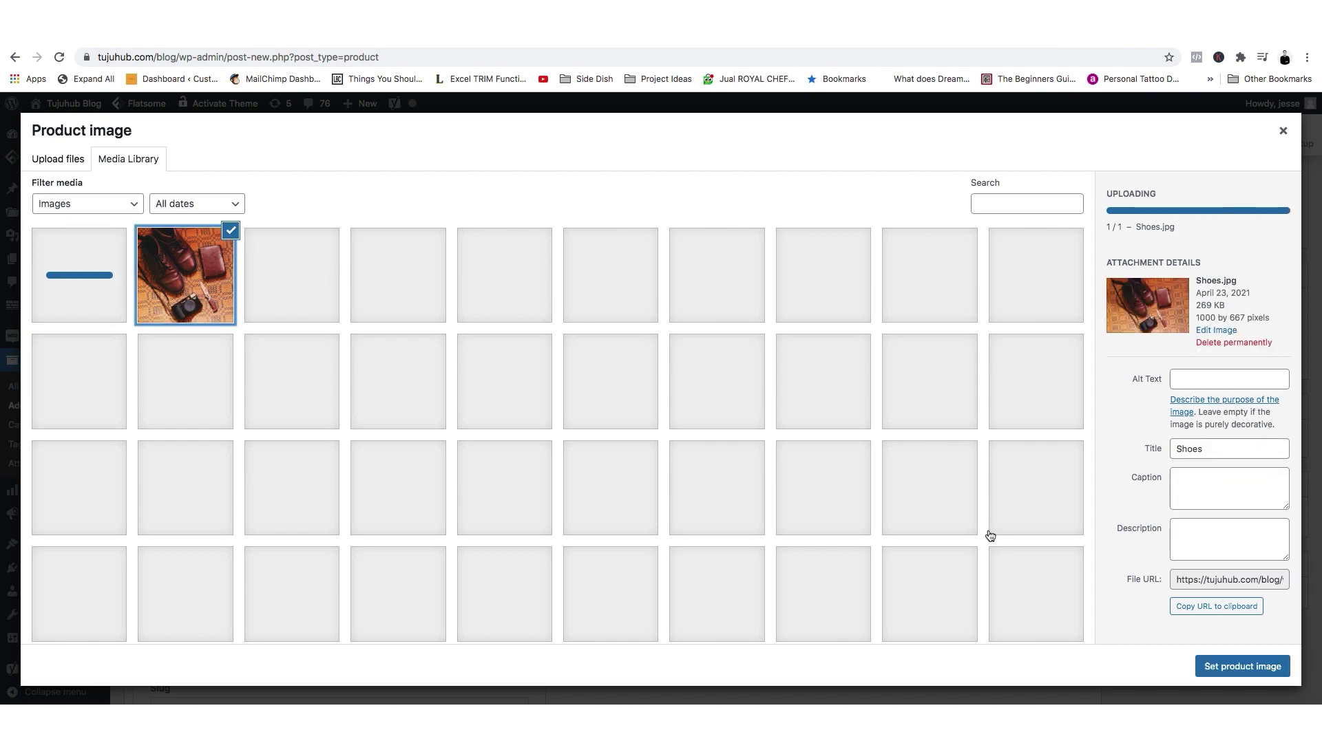
left_click(1242, 666)
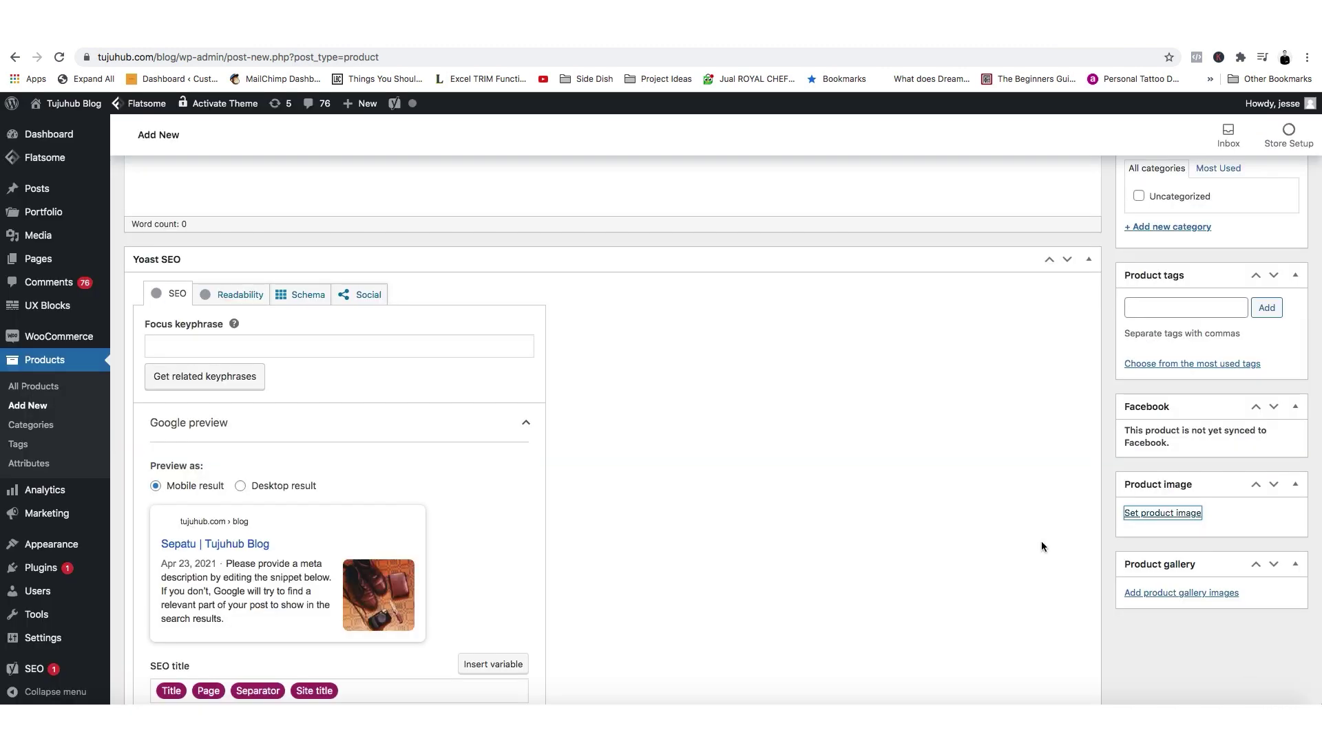
scroll(1069, 551, "up", 10)
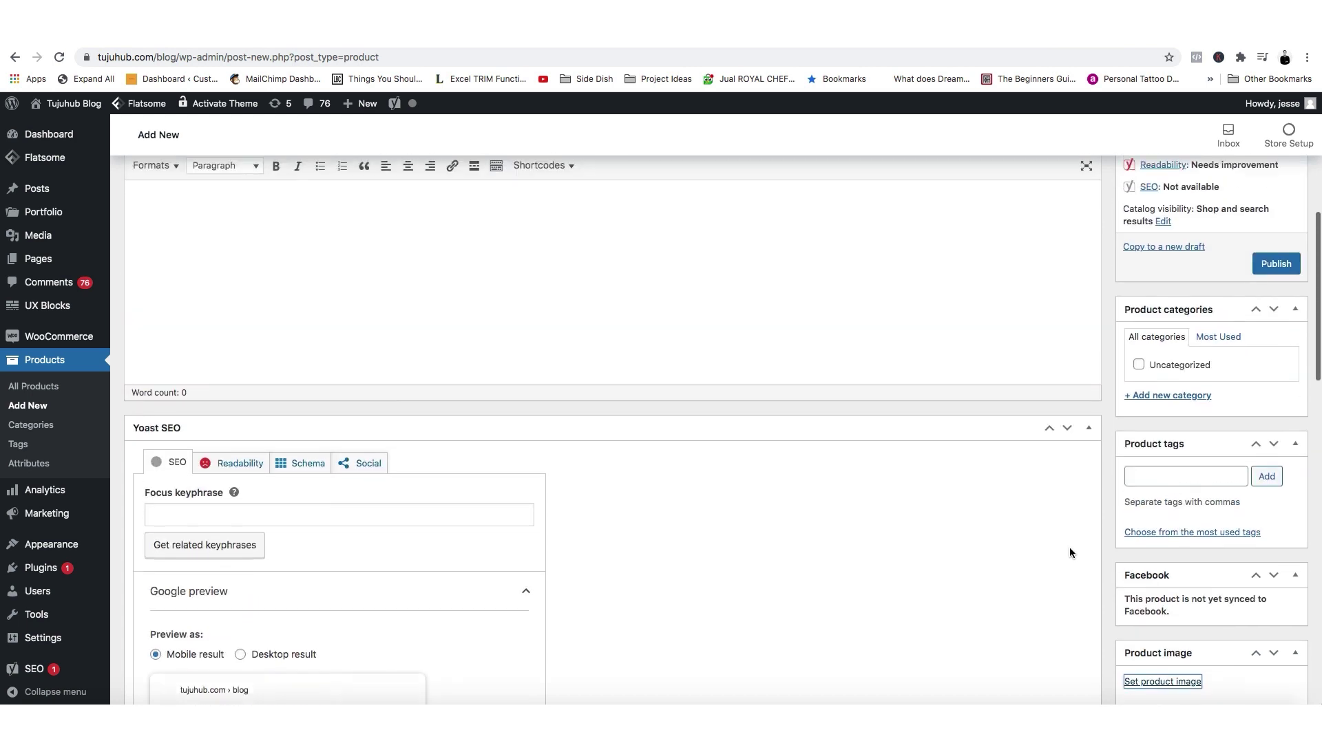
scroll(745, 481, "down", 15)
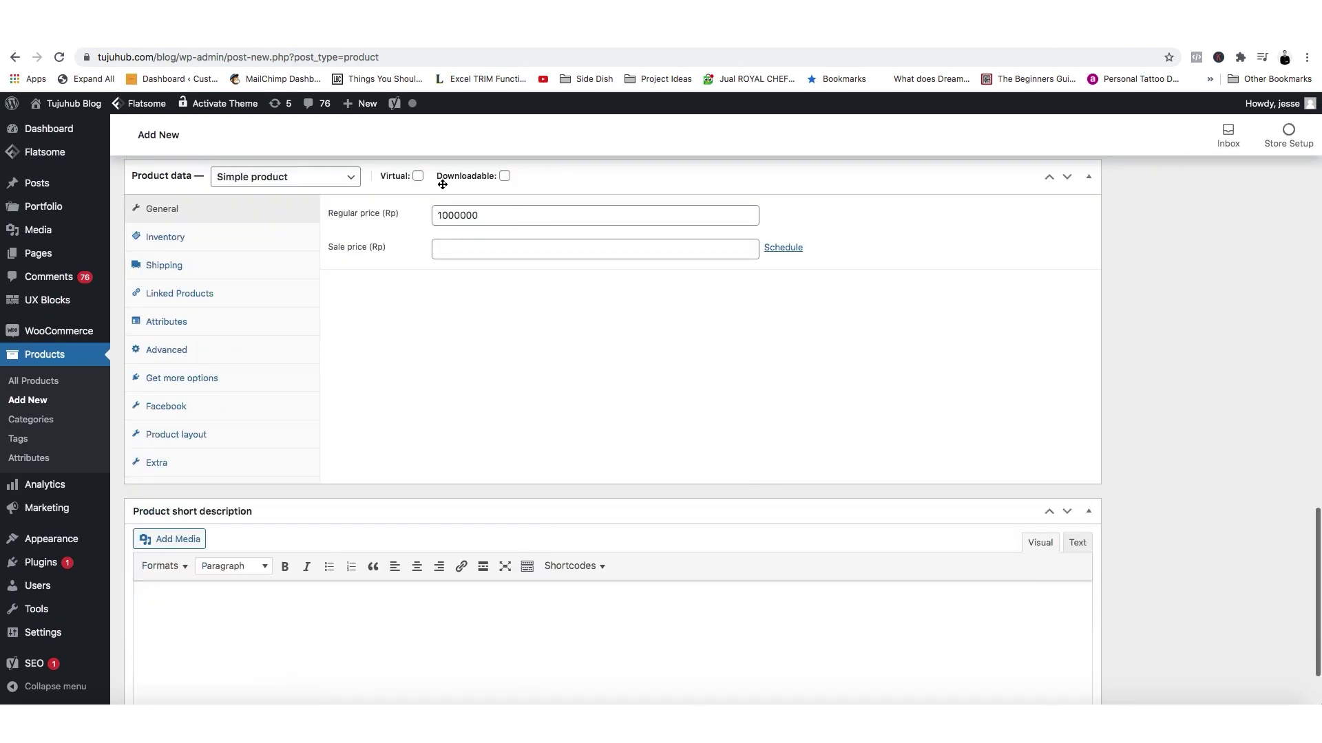
scroll(1200, 425, "up", 15)
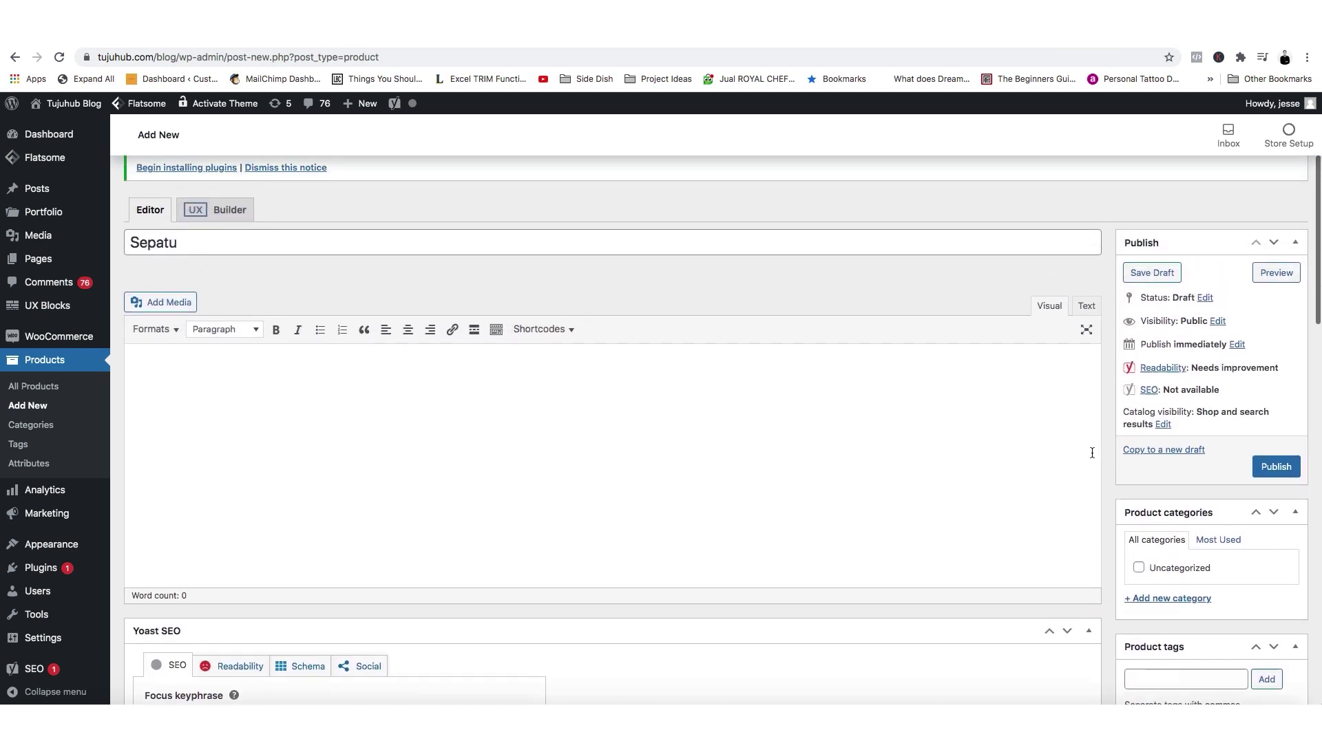
Publish Sepatu and view its live product page in a new browser tab.
left_click(1274, 468)
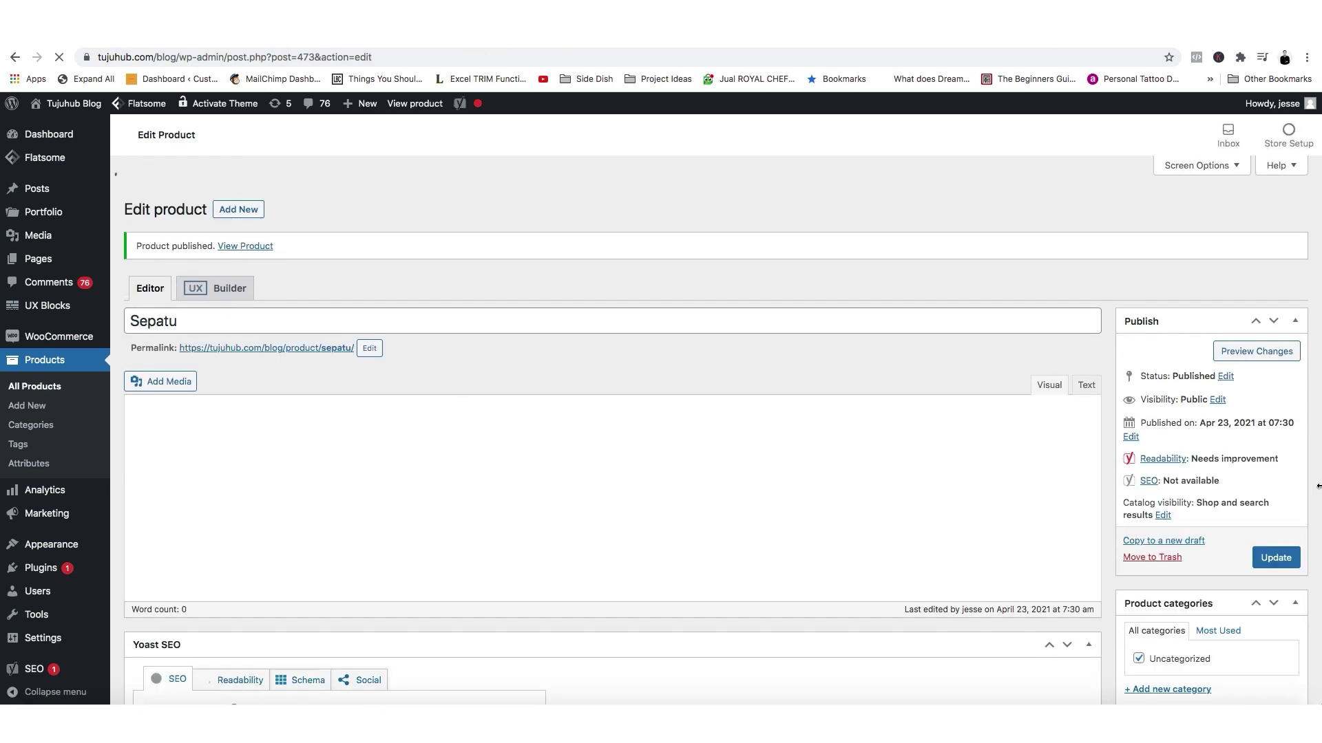
scroll(347, 447, "down", 3)
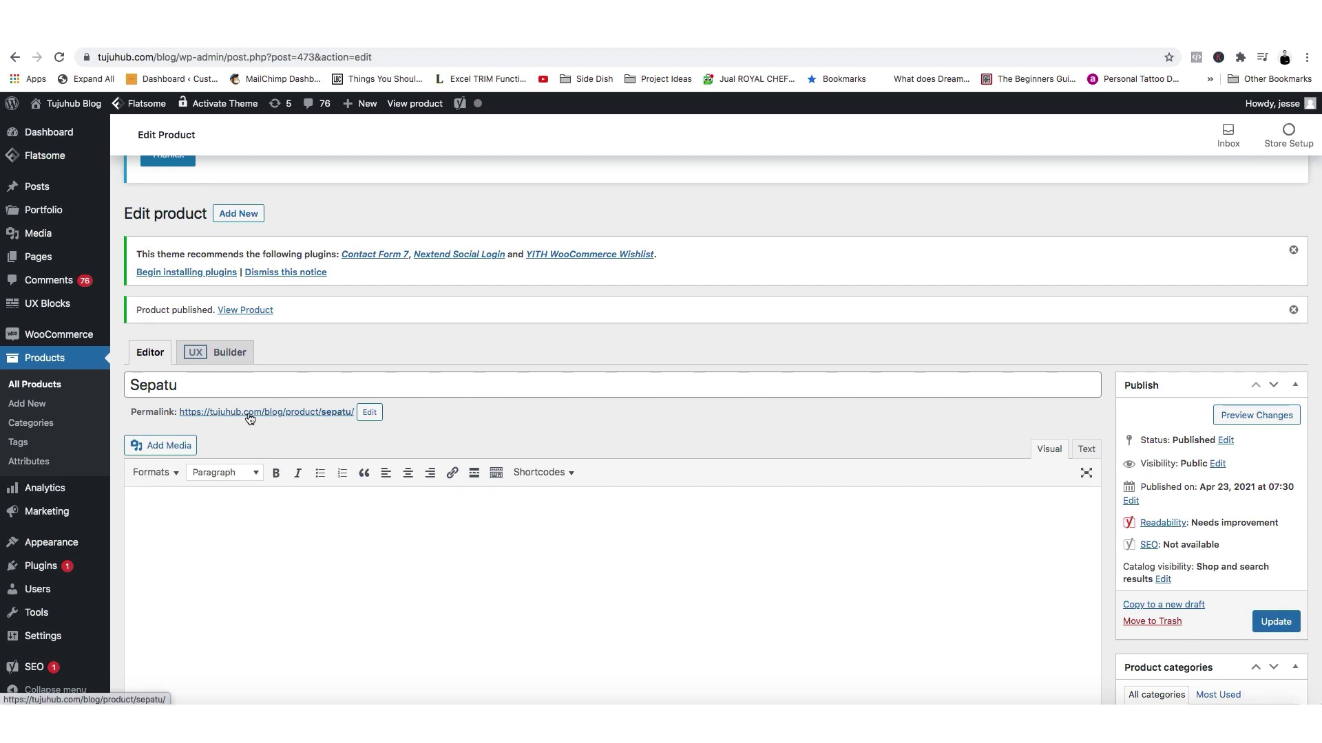
right_click(249, 412)
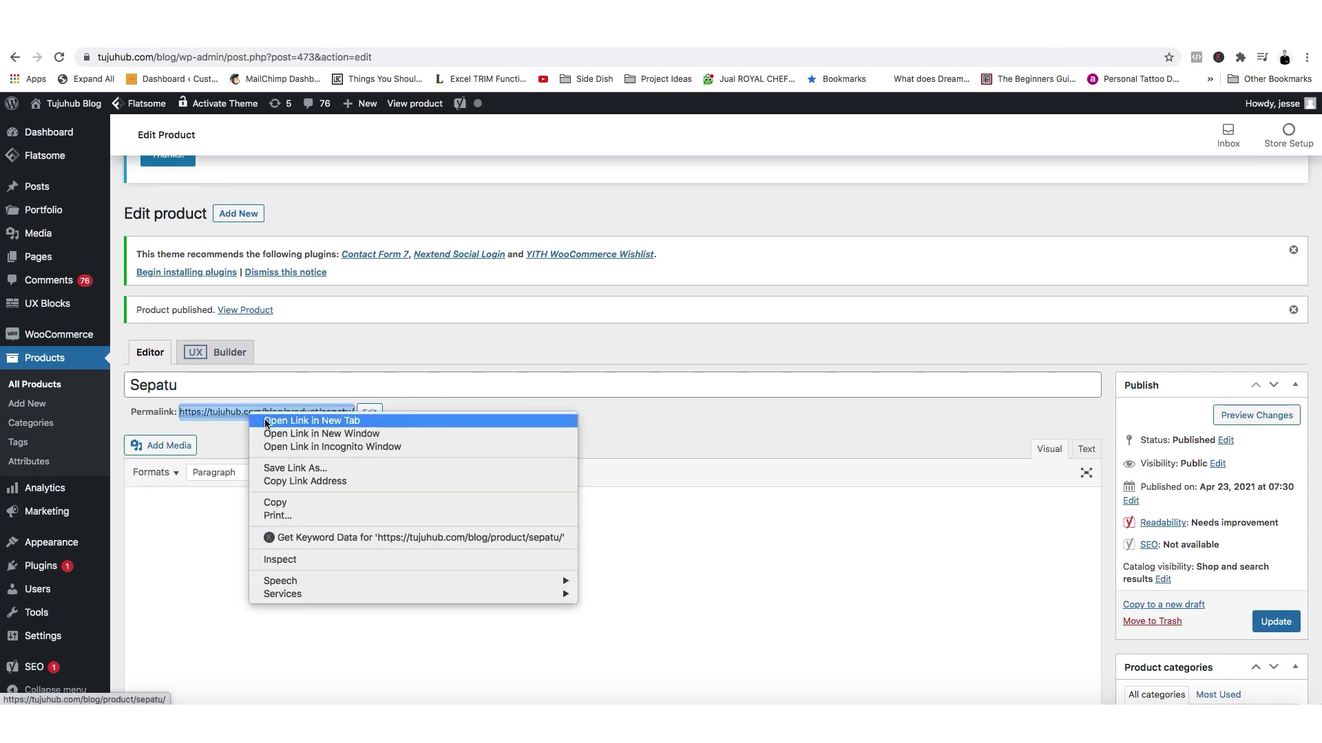
left_click(266, 423)
key("ctrl+Tab")
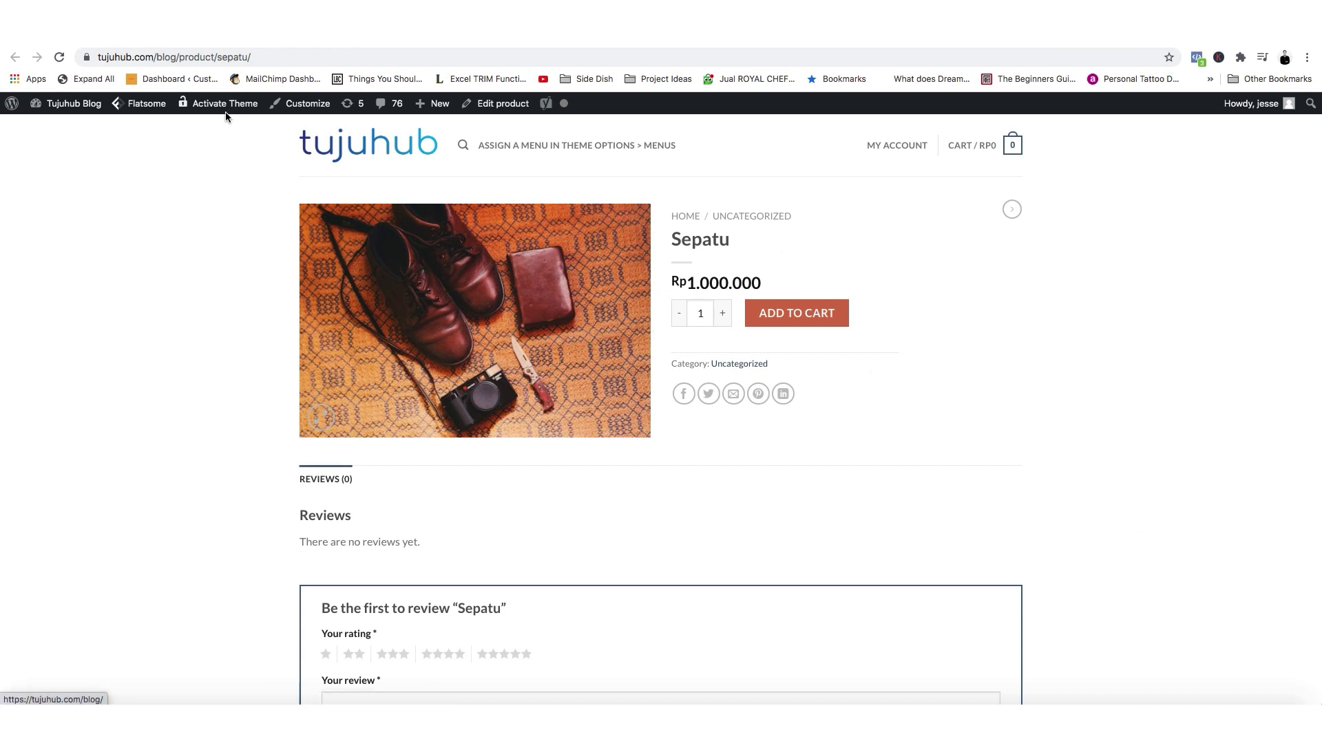
Check in Pixel Helper that PageView and ViewContent fire on the Sepatu page.
left_click(232, 57)
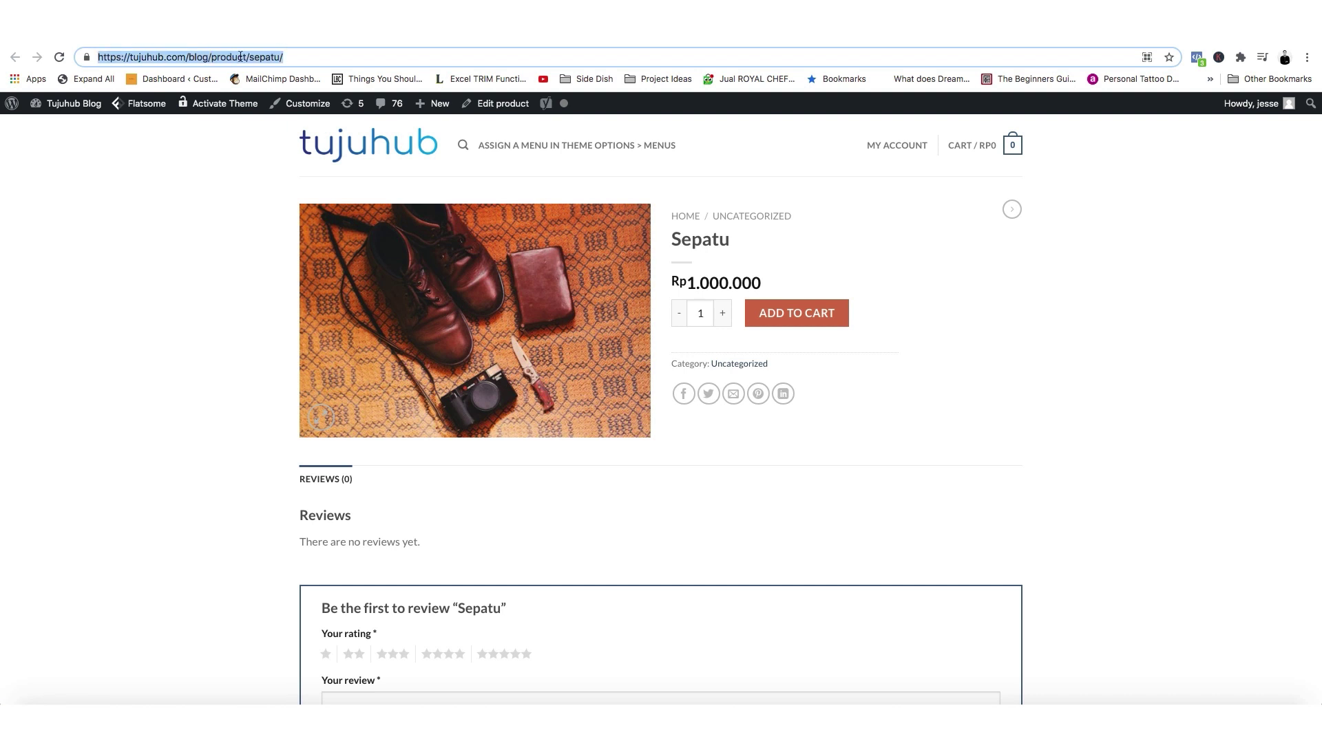
left_click(953, 269)
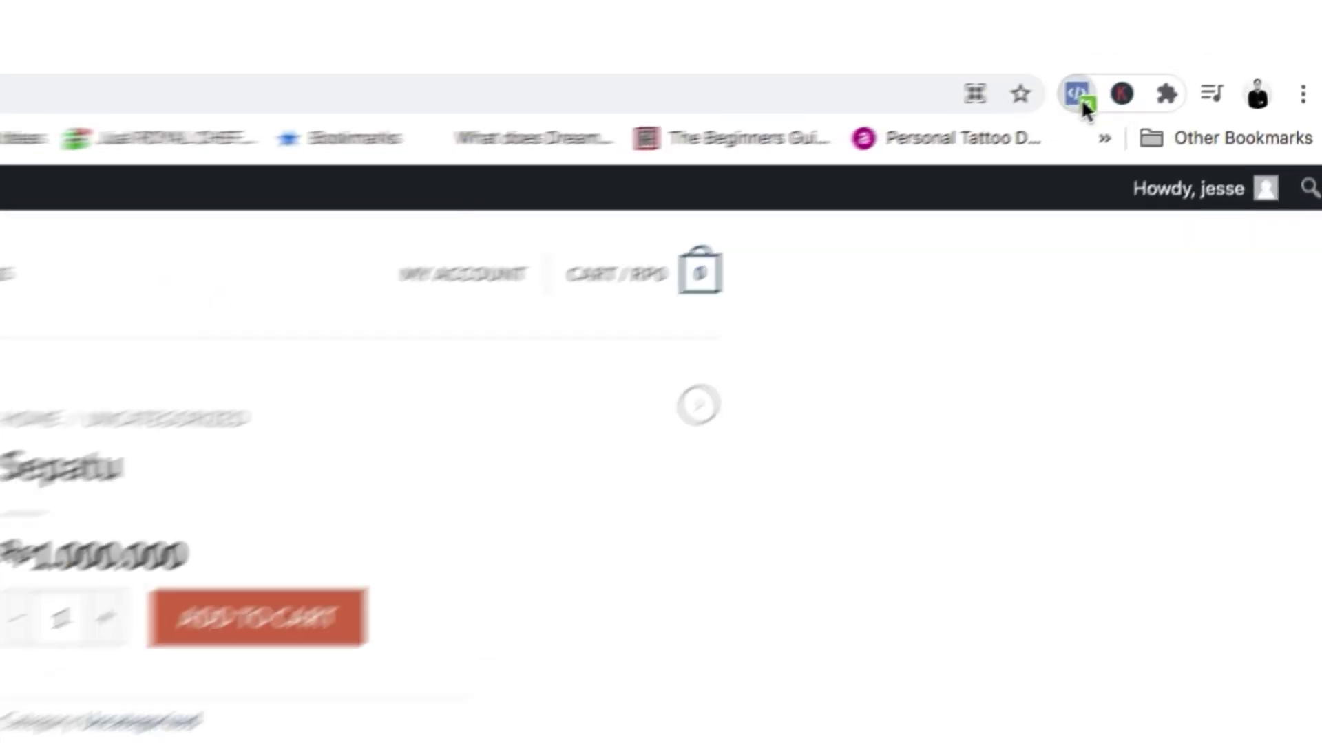
left_click(1198, 57)
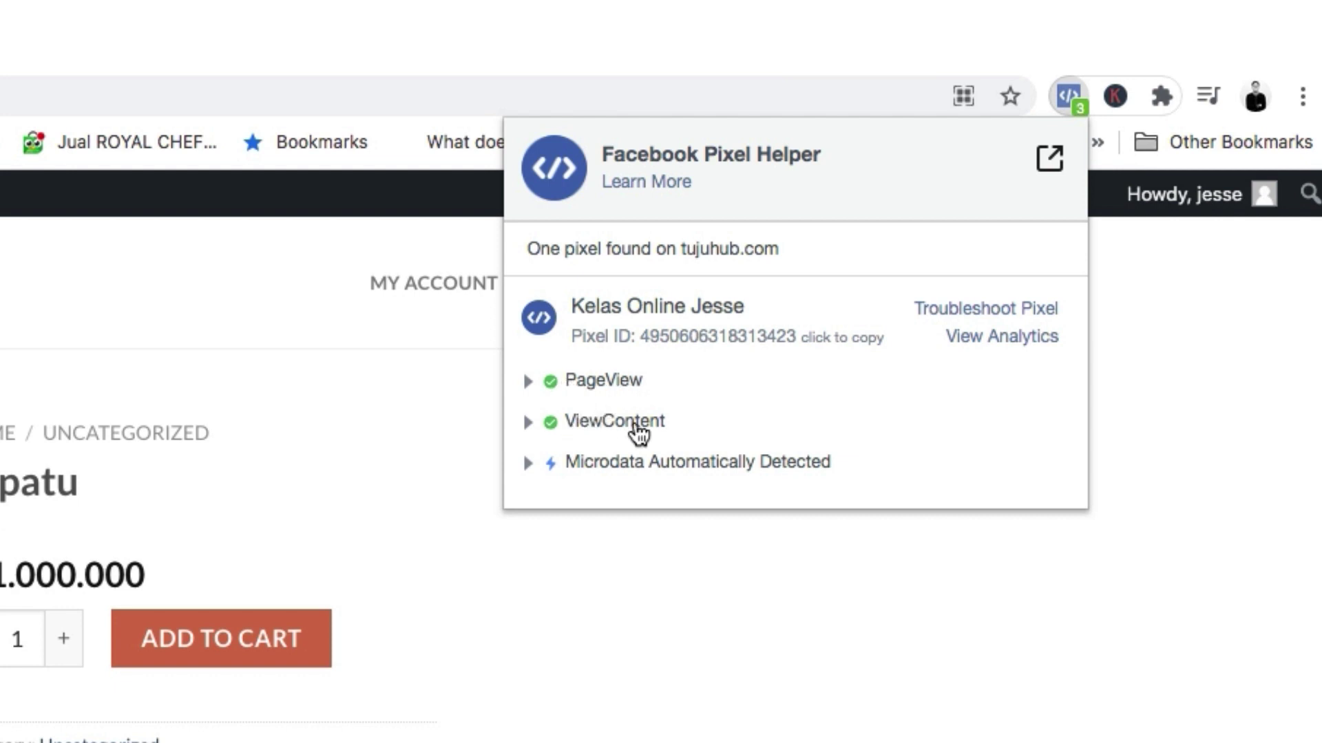
left_click(728, 643)
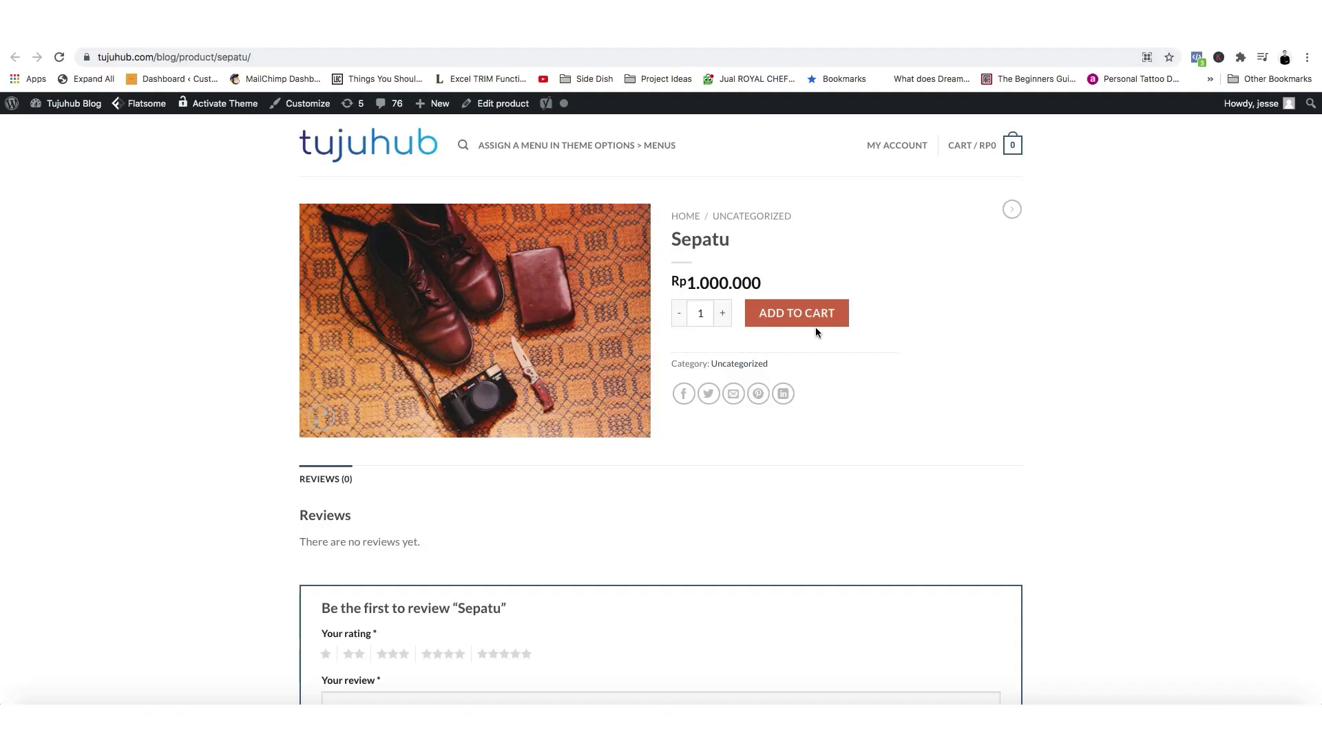
Add Sepatu to the cart and confirm Pixel Helper shows the AddToCart event.
left_click(799, 316)
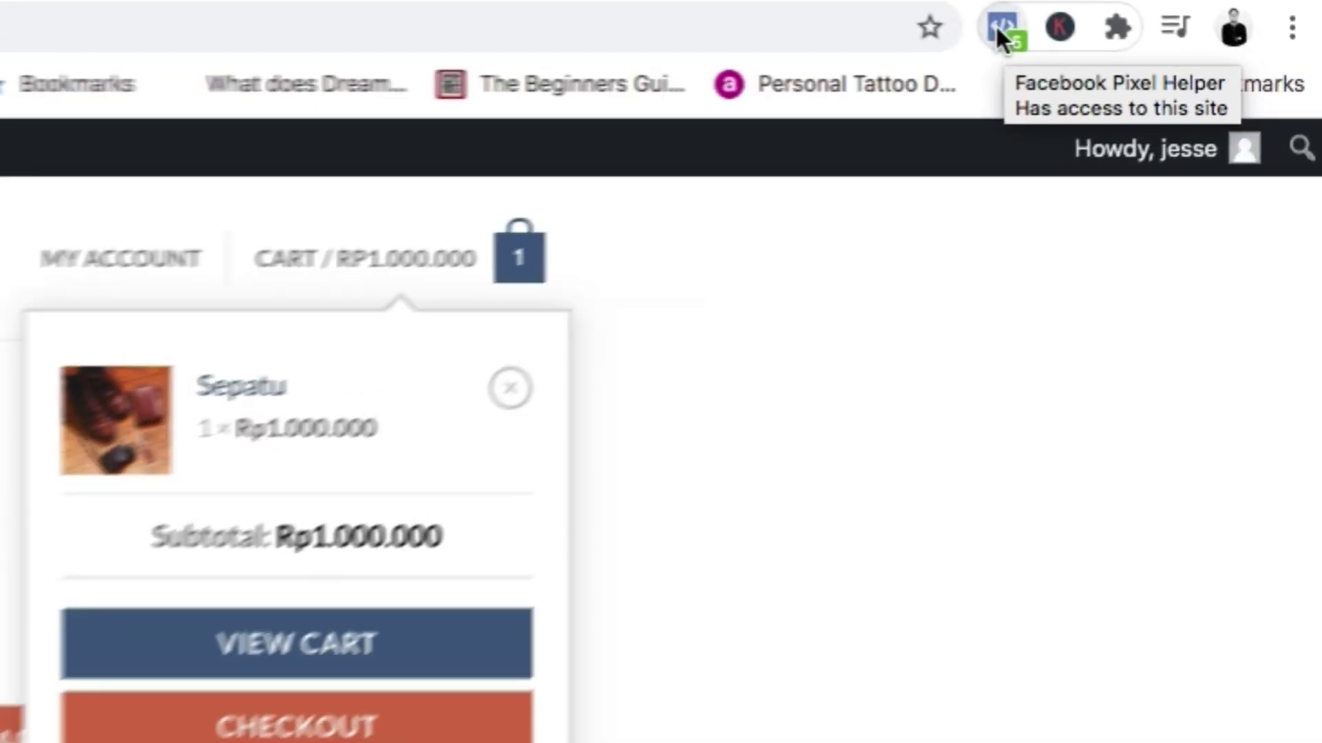
left_click(1197, 59)
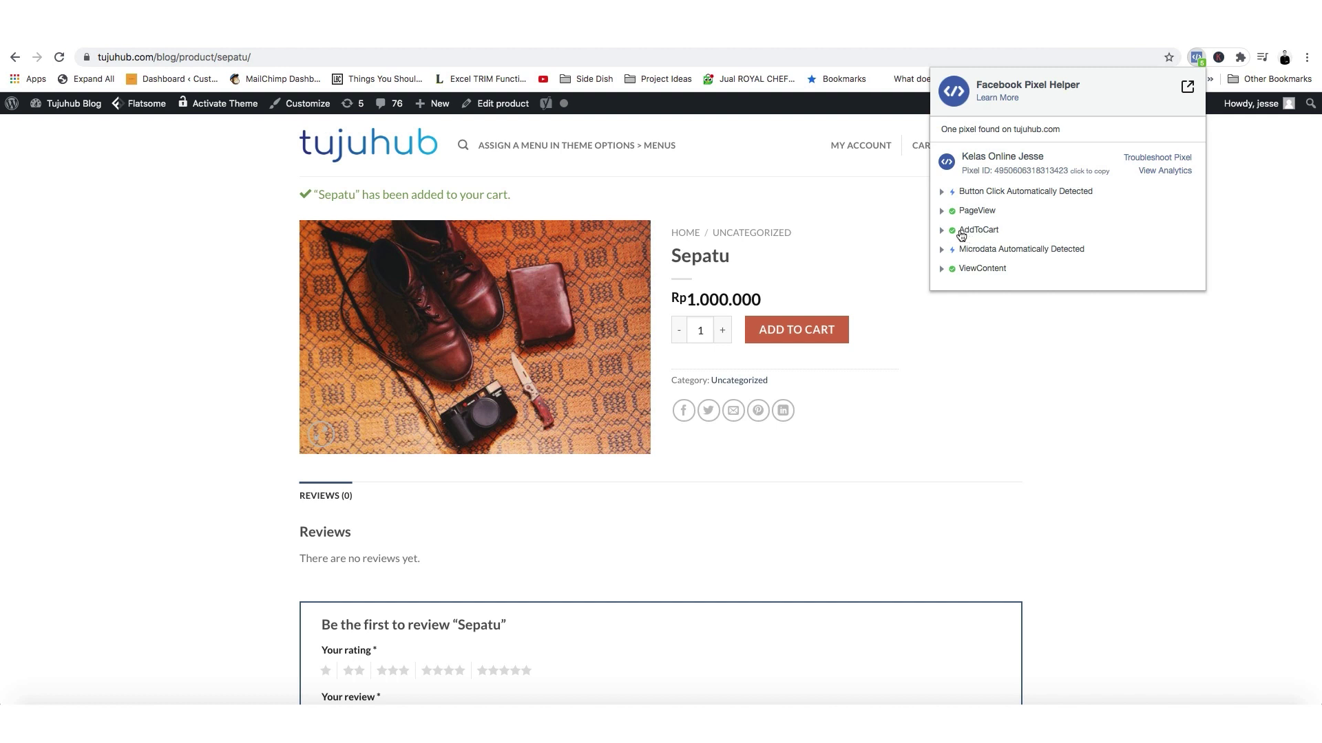
left_click(988, 496)
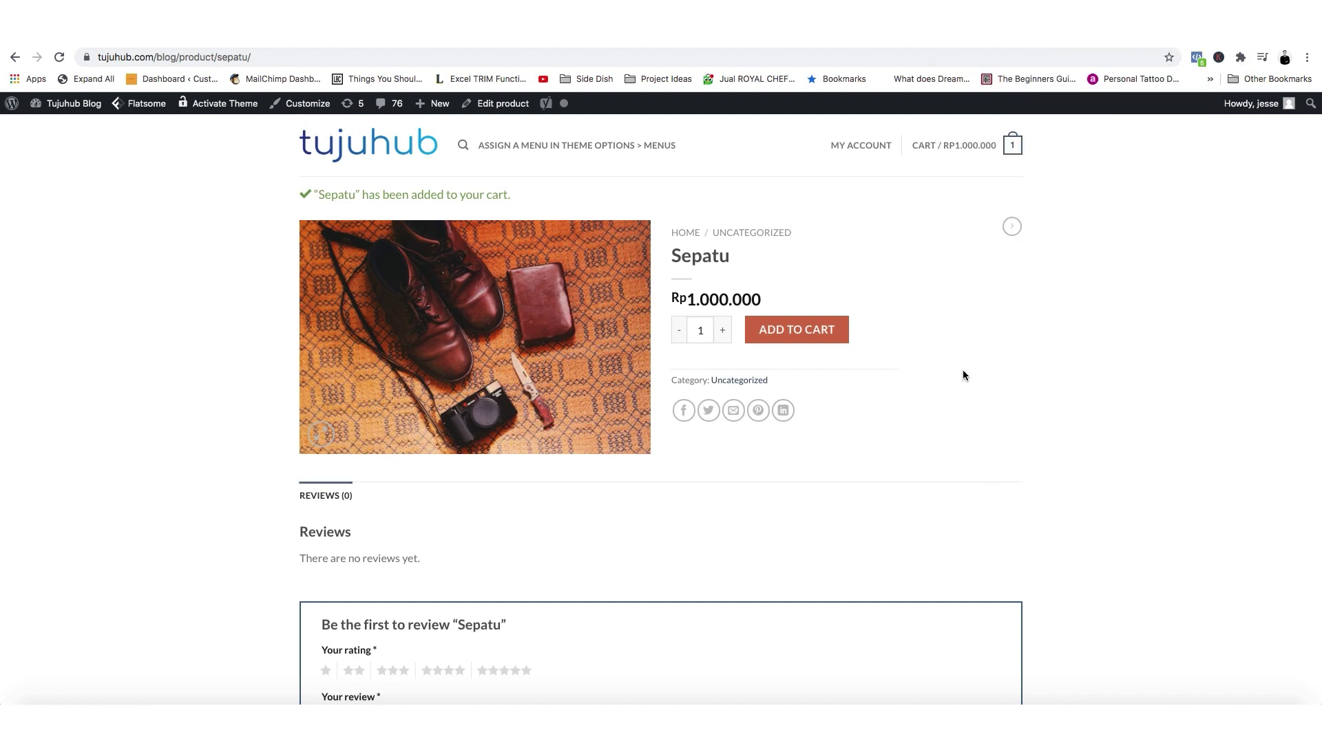
mouse_move(1012, 145)
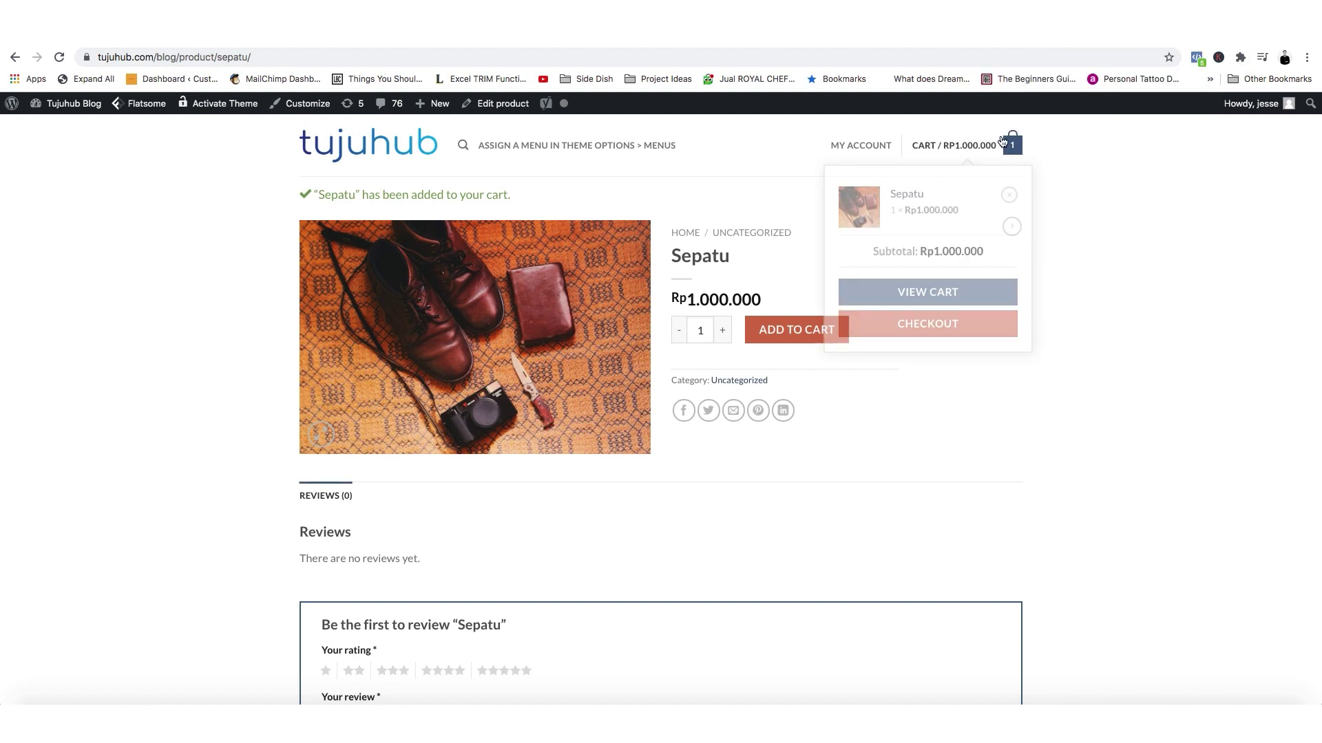
Go to checkout from the mini-cart and verify the InitiateCheckout pixel event.
left_click(924, 328)
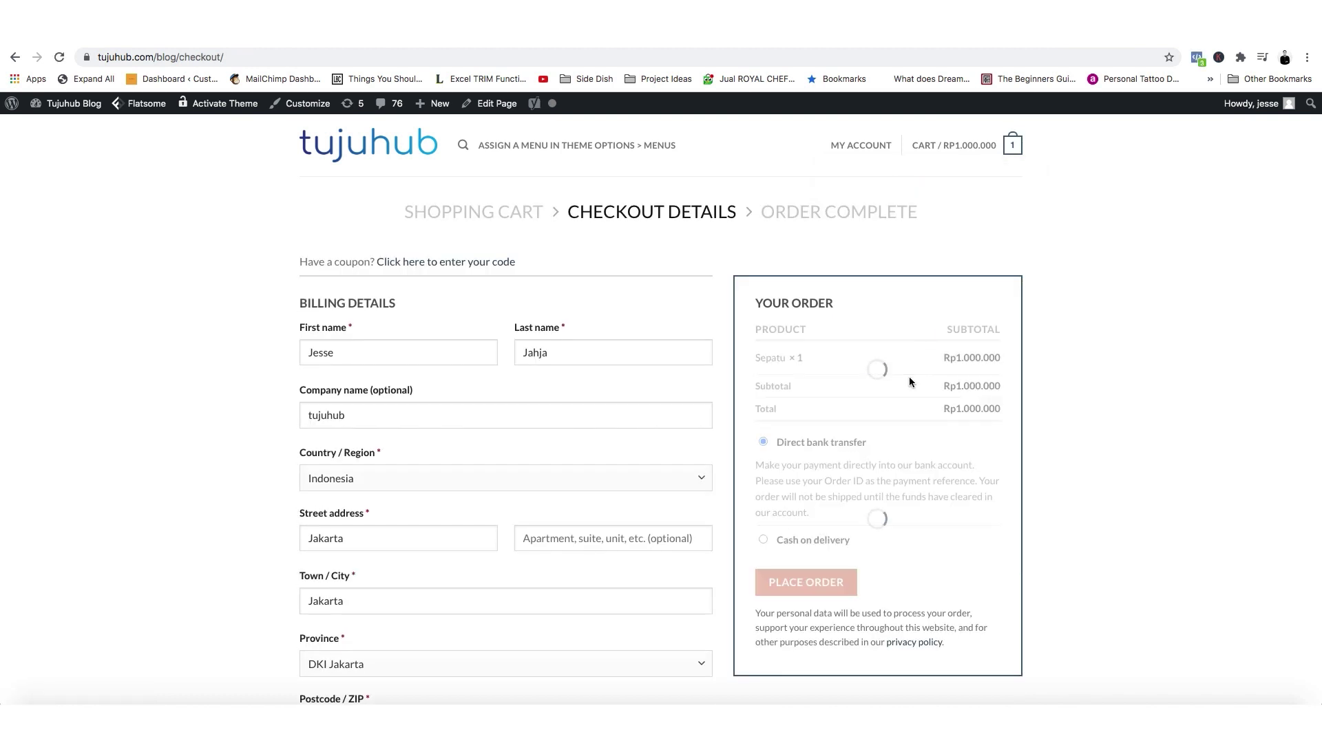
left_click(1196, 57)
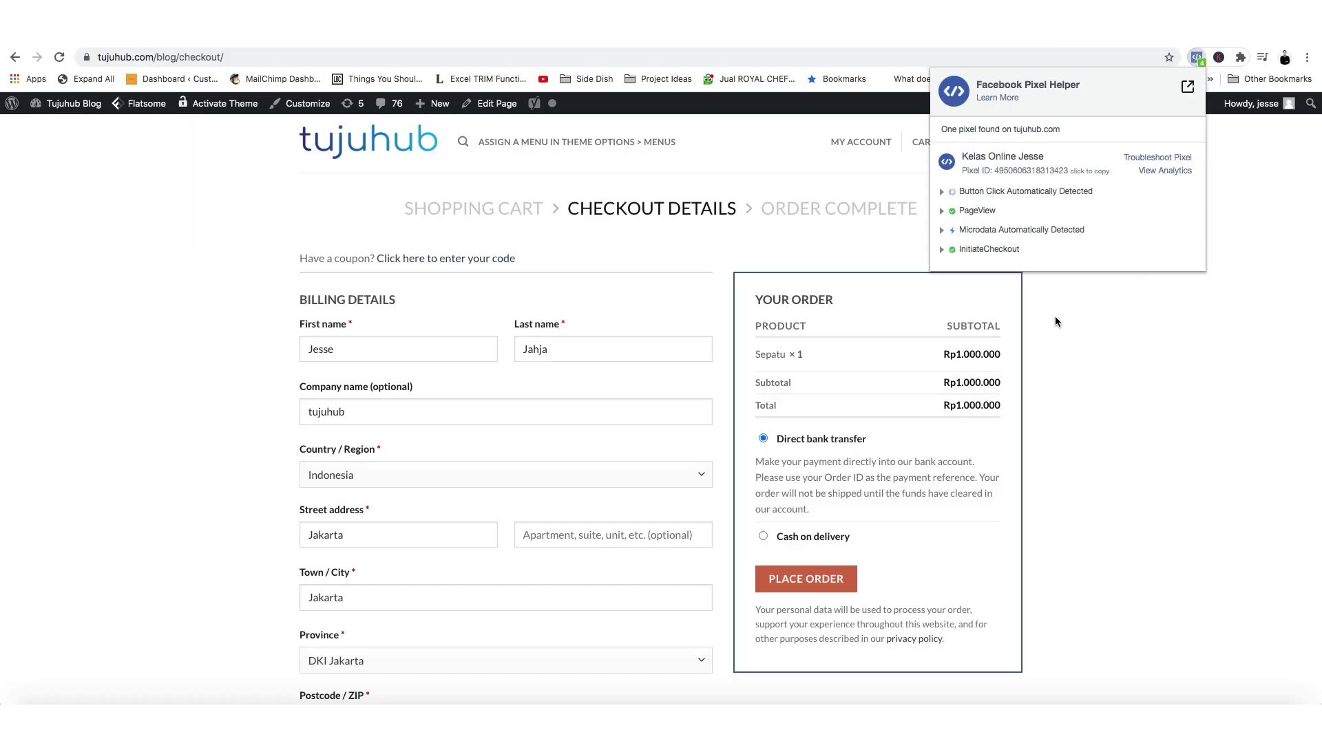
left_click(725, 704)
Review the prefilled billing details and place the order with direct bank transfer.
left_click(397, 345)
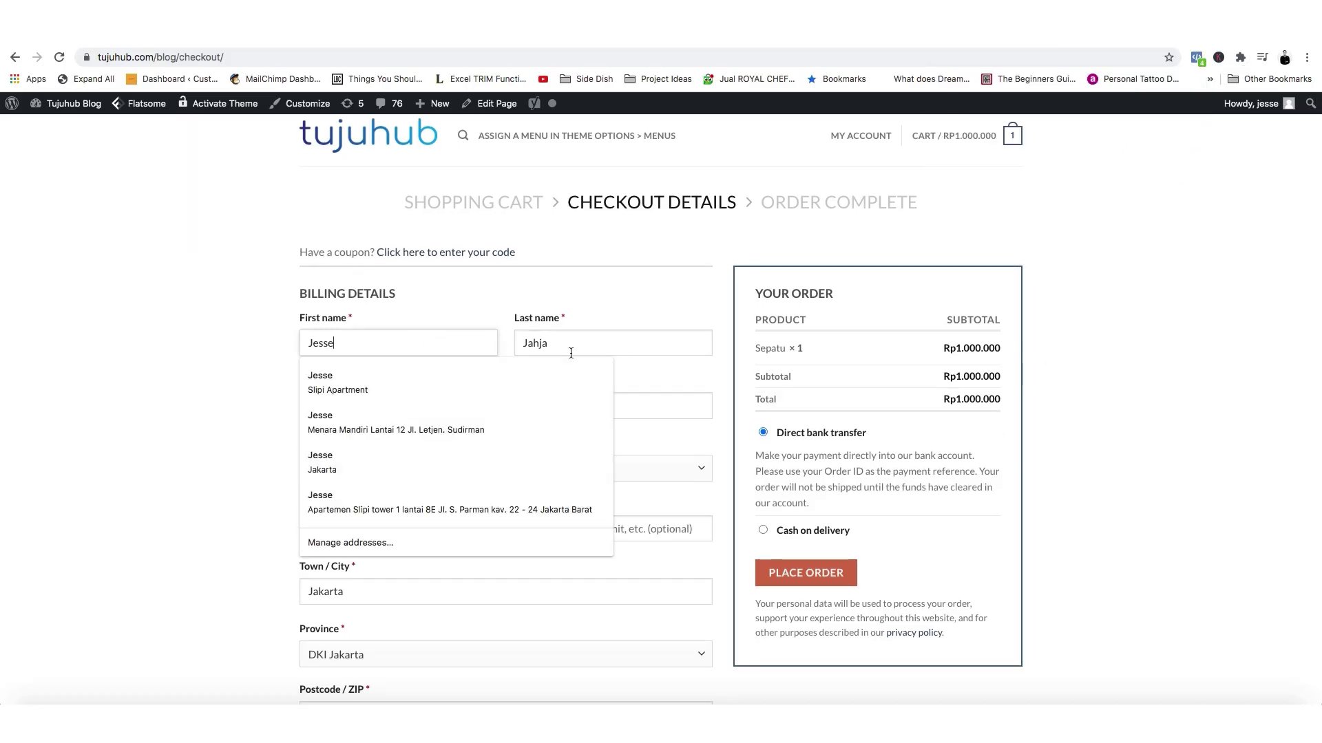
left_click(576, 351)
left_click(501, 299)
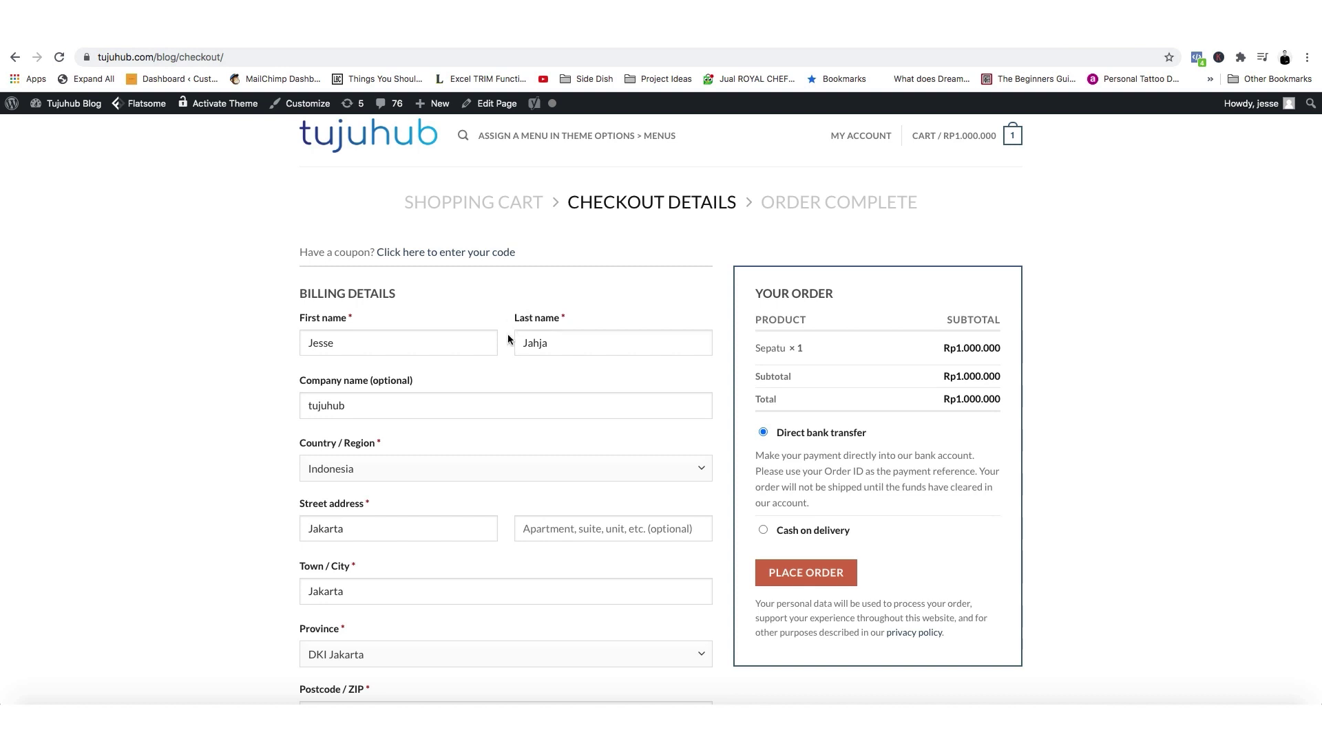
double_click(431, 407)
left_click(216, 394)
scroll(331, 470, "down", 10)
scroll(674, 605, "up", 6)
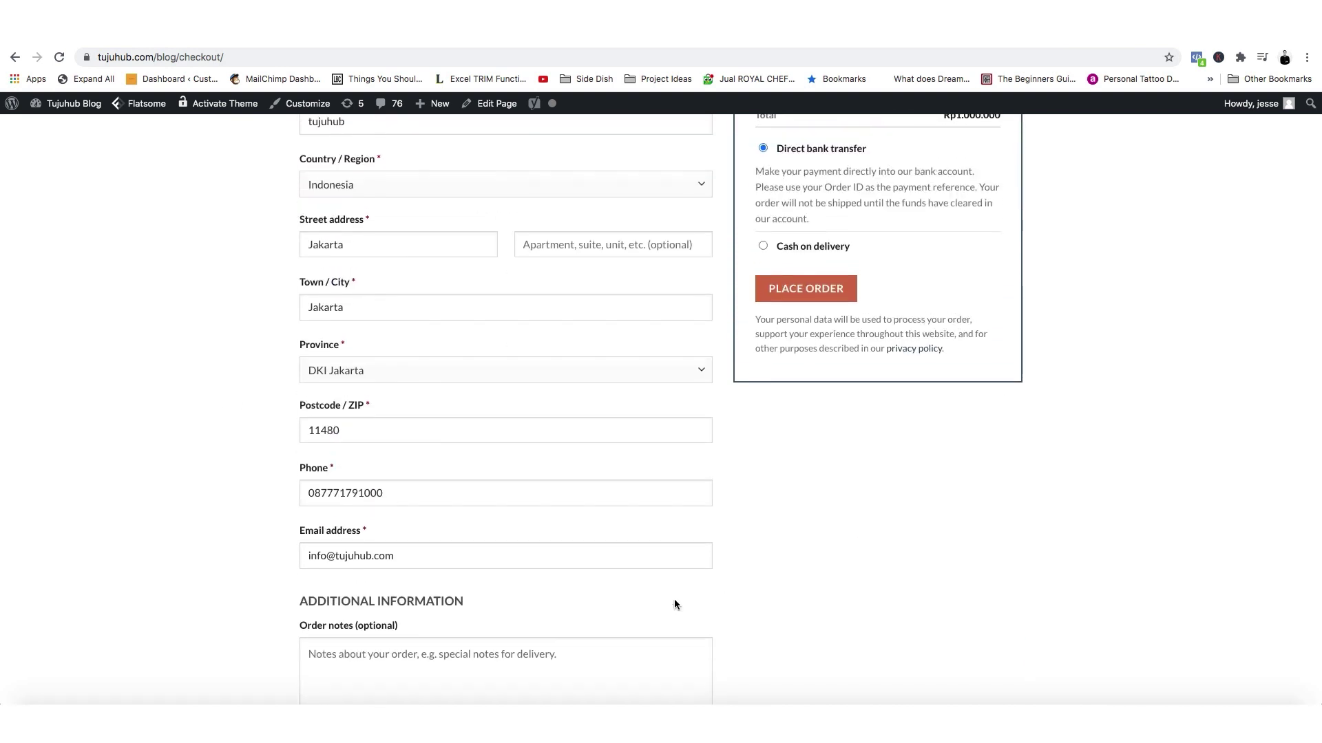
scroll(674, 604, "up", 3)
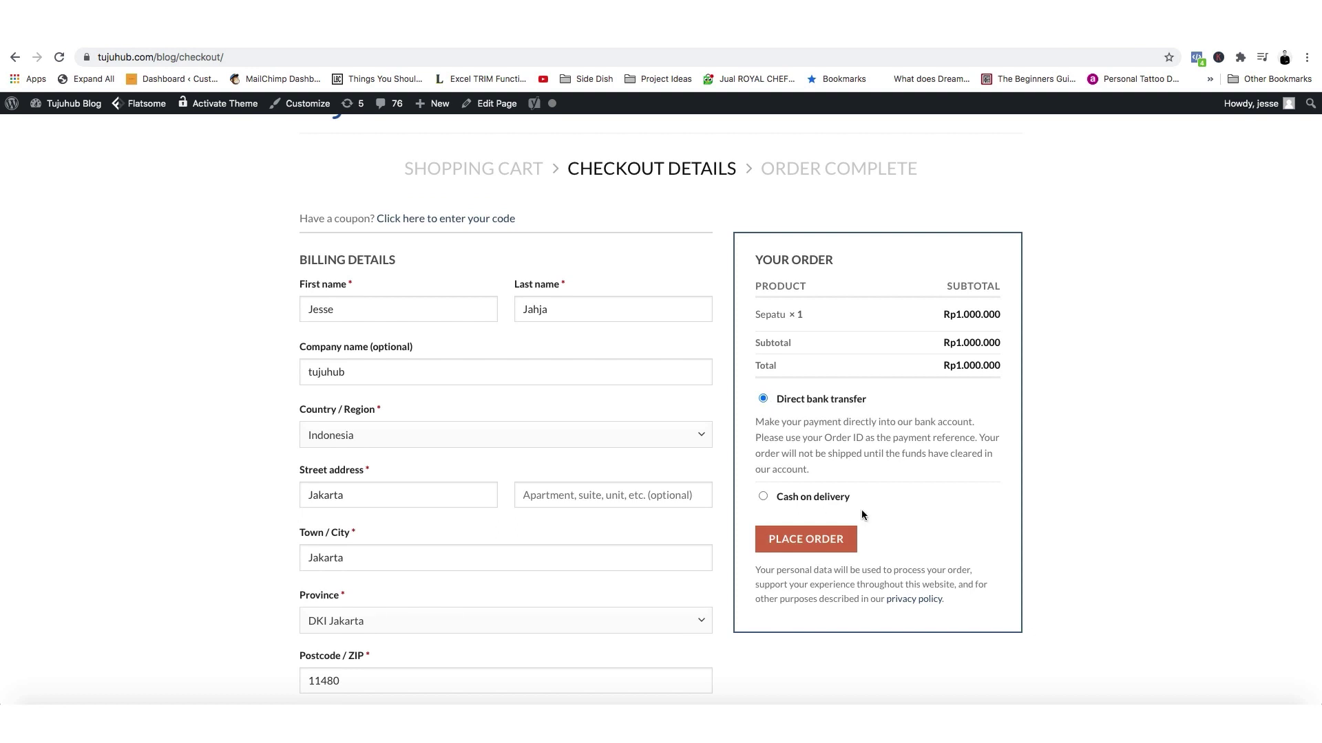
left_click(824, 543)
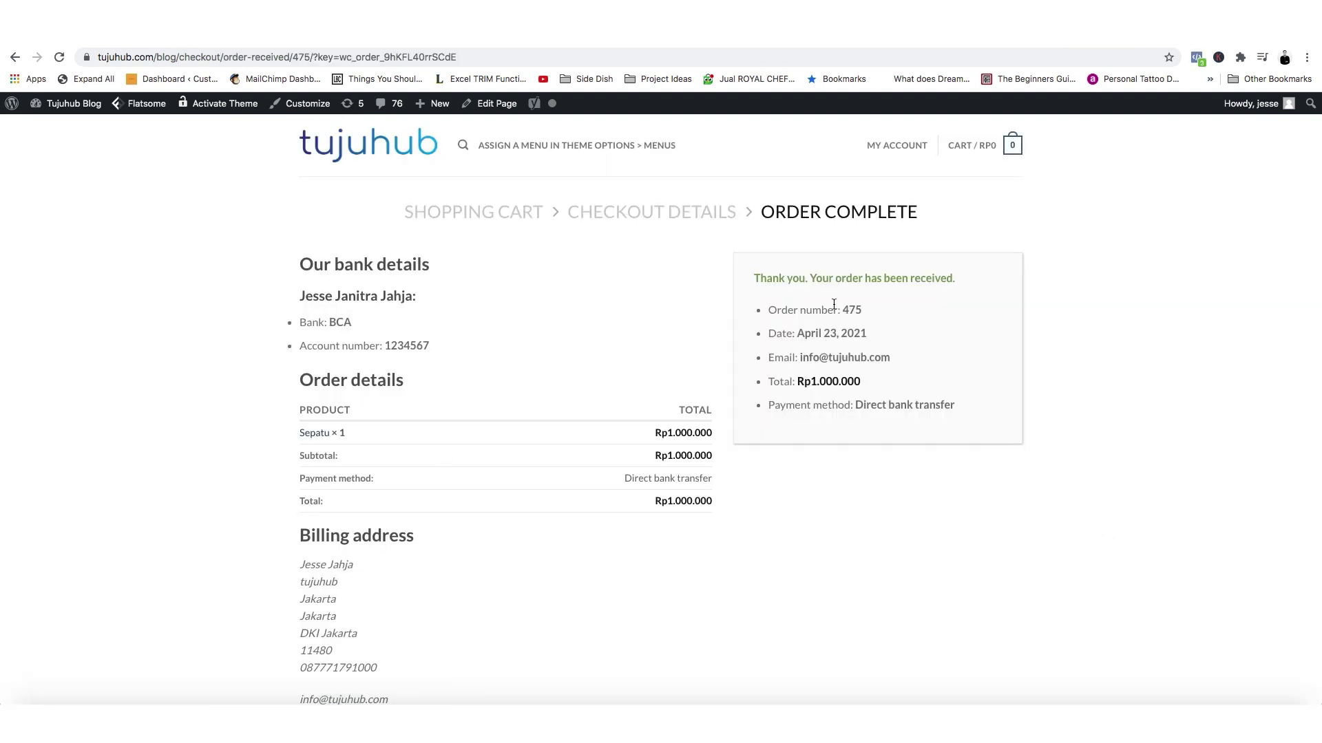
left_click(1197, 59)
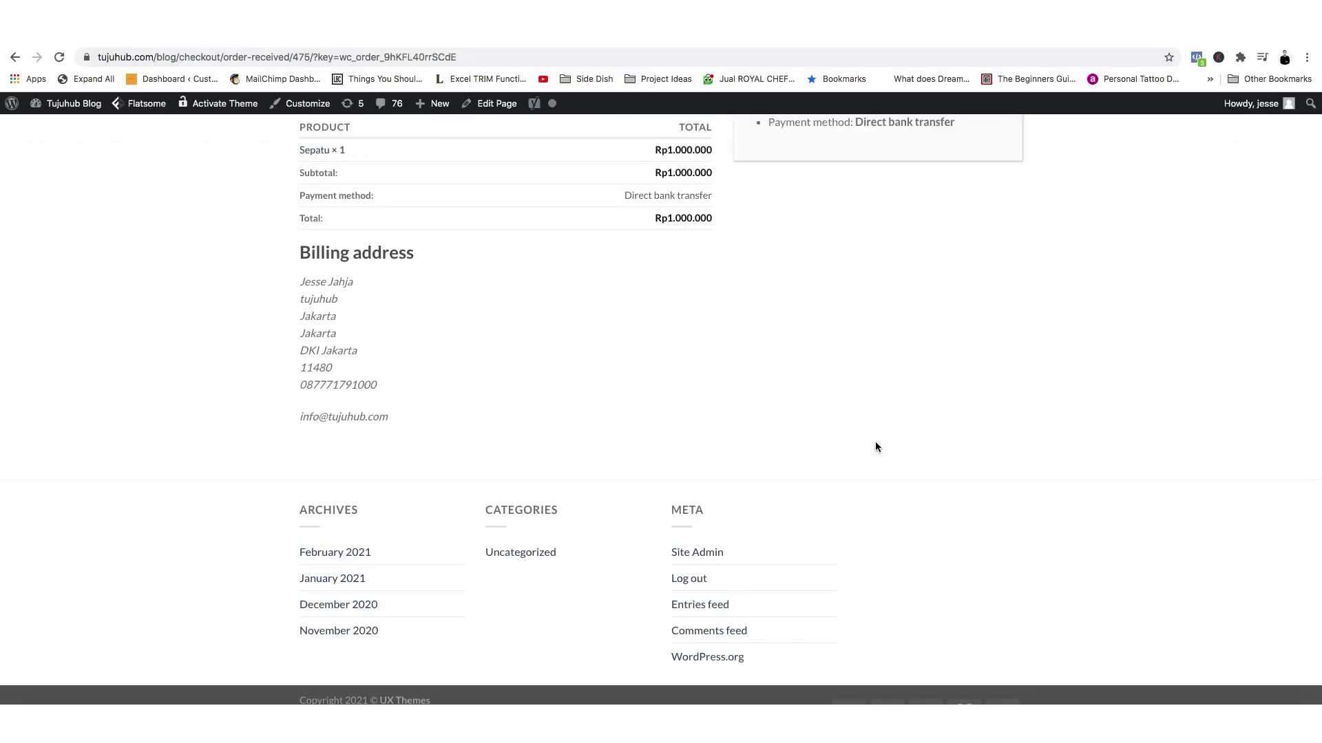
scroll(876, 446, "up", 5)
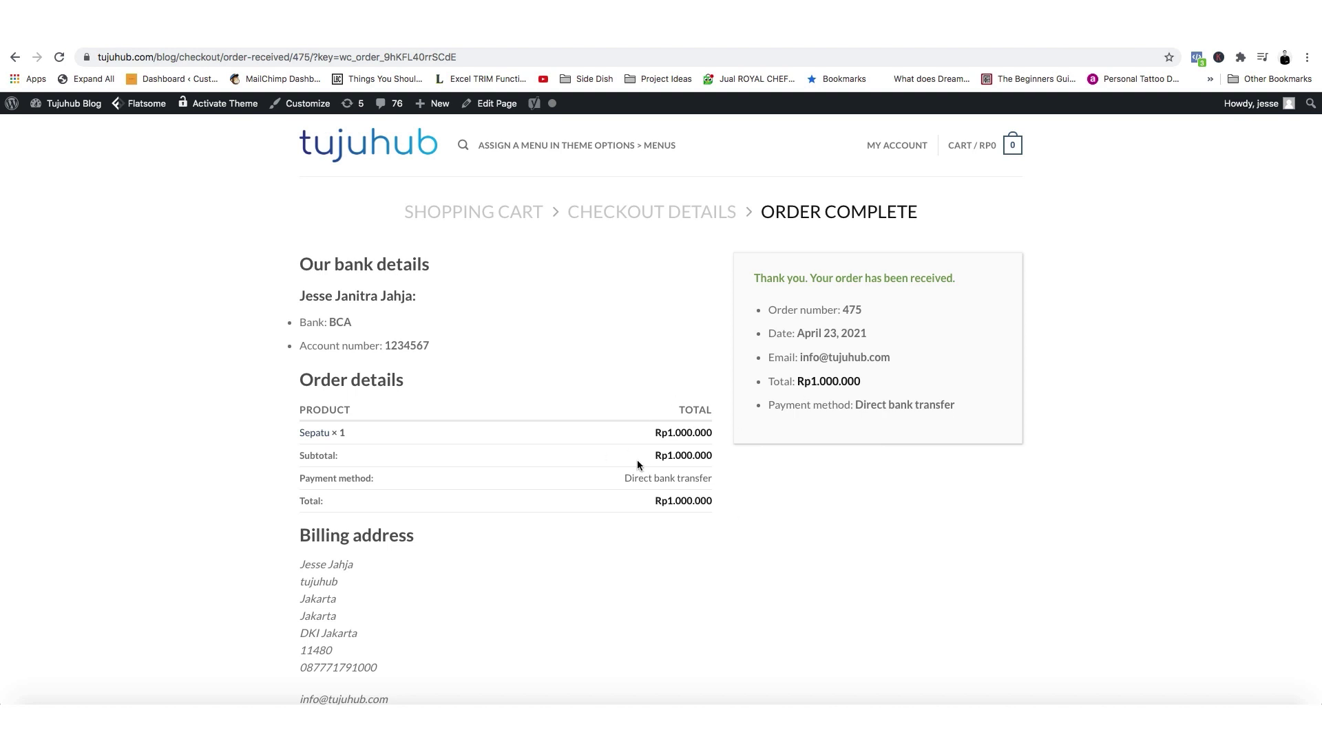
scroll(637, 461, "down", 2)
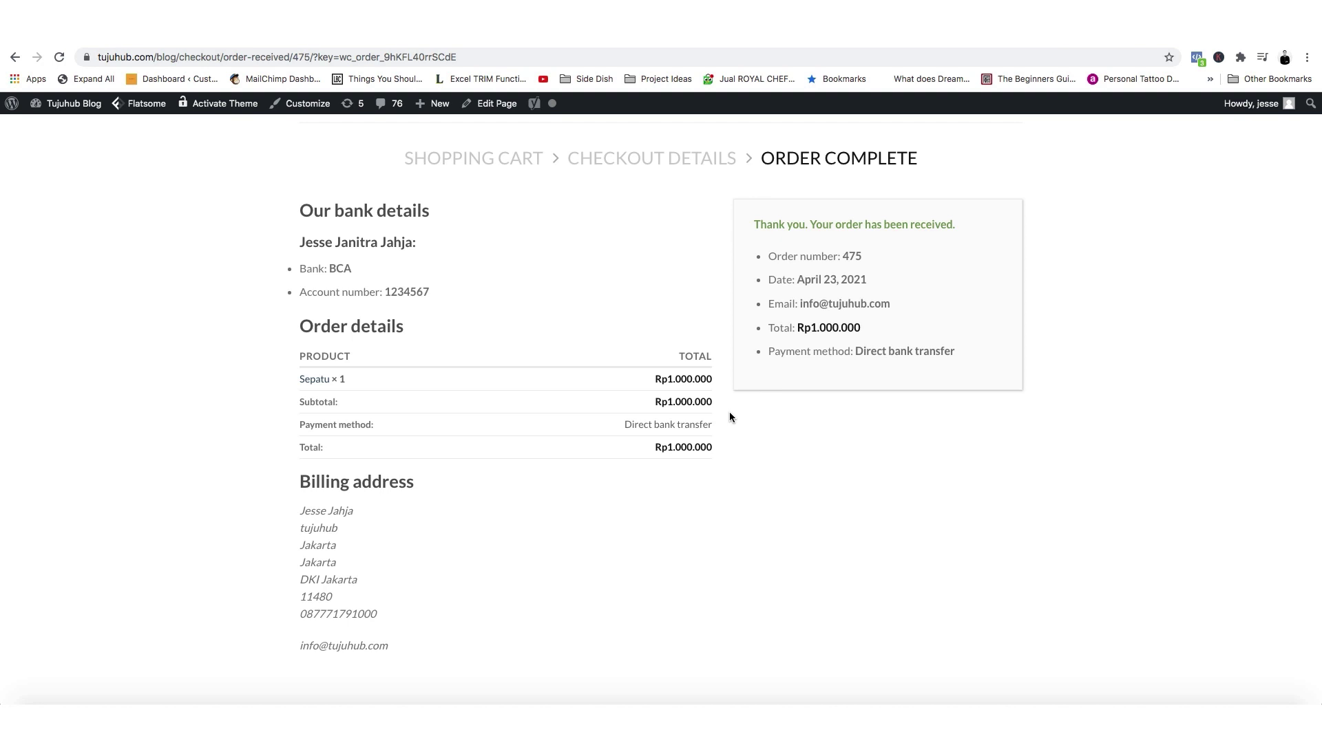
scroll(826, 452, "up", 2)
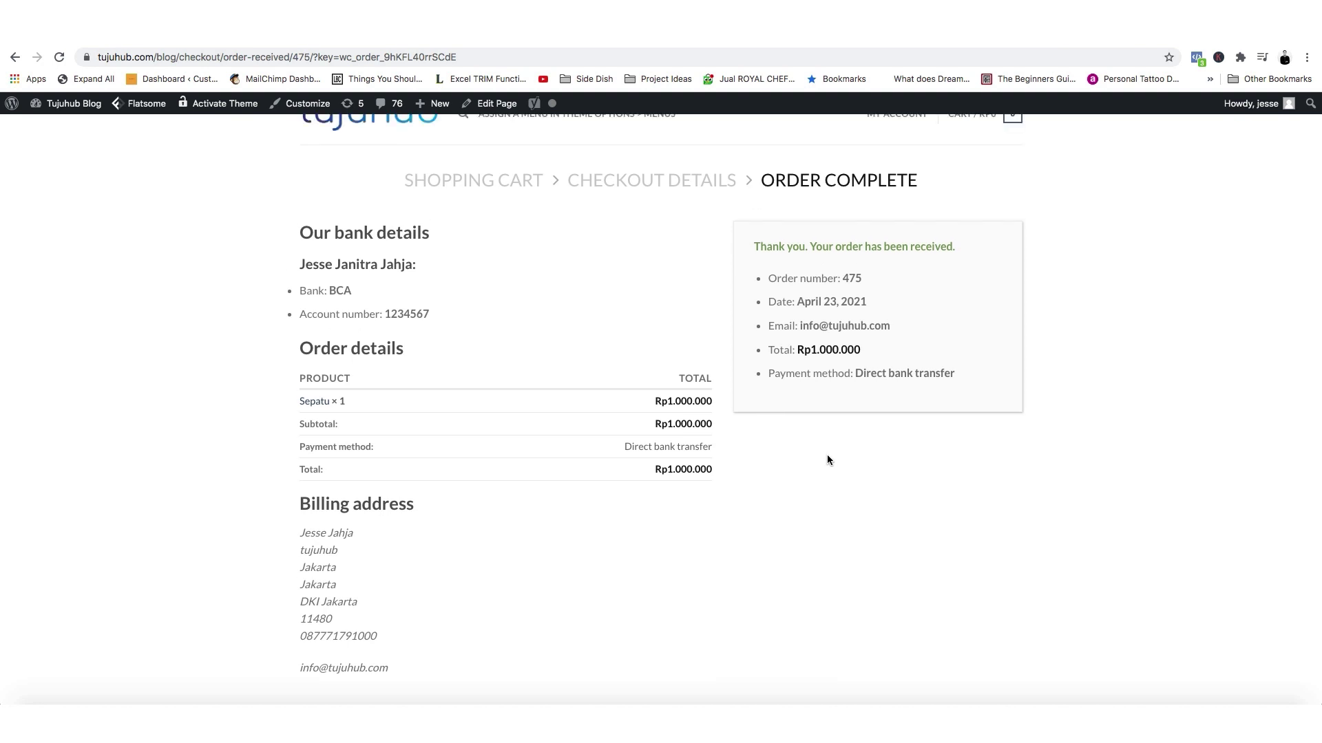
scroll(716, 440, "down", 1)
scroll(705, 451, "up", 1)
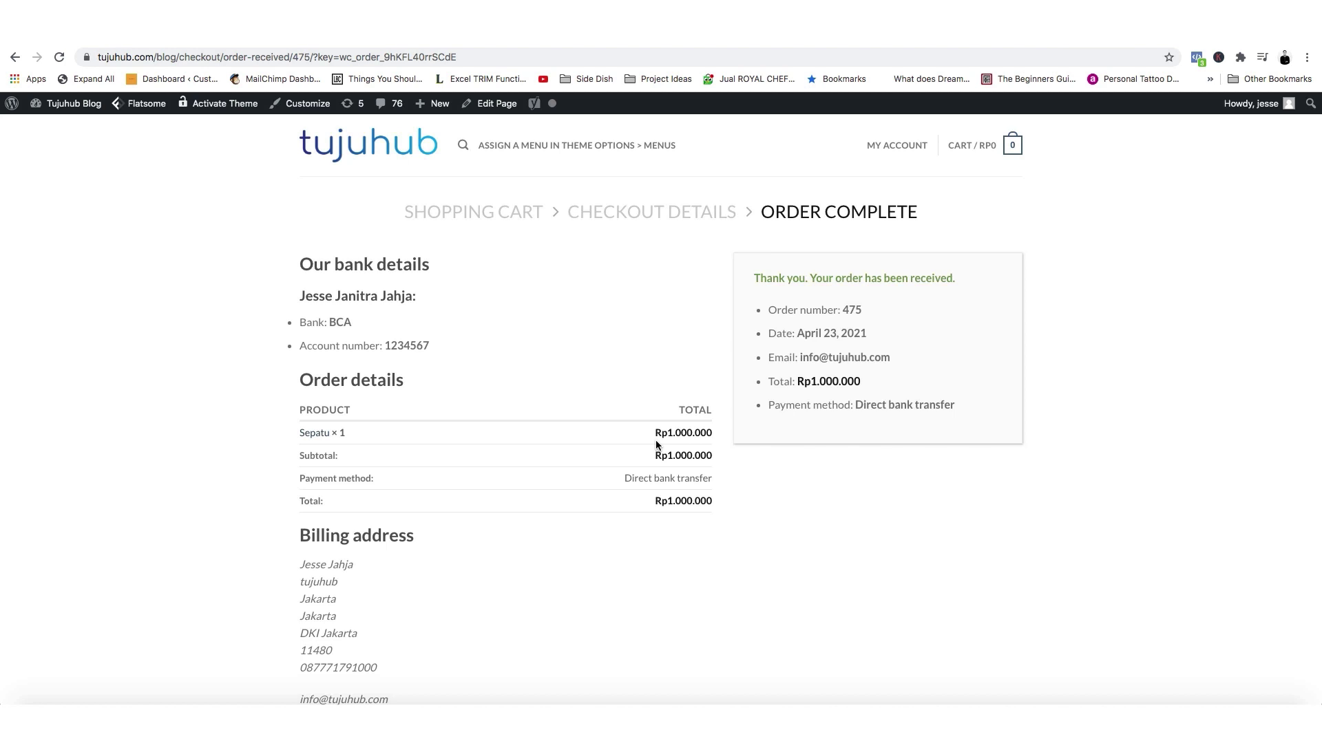
scroll(629, 451, "down", 2)
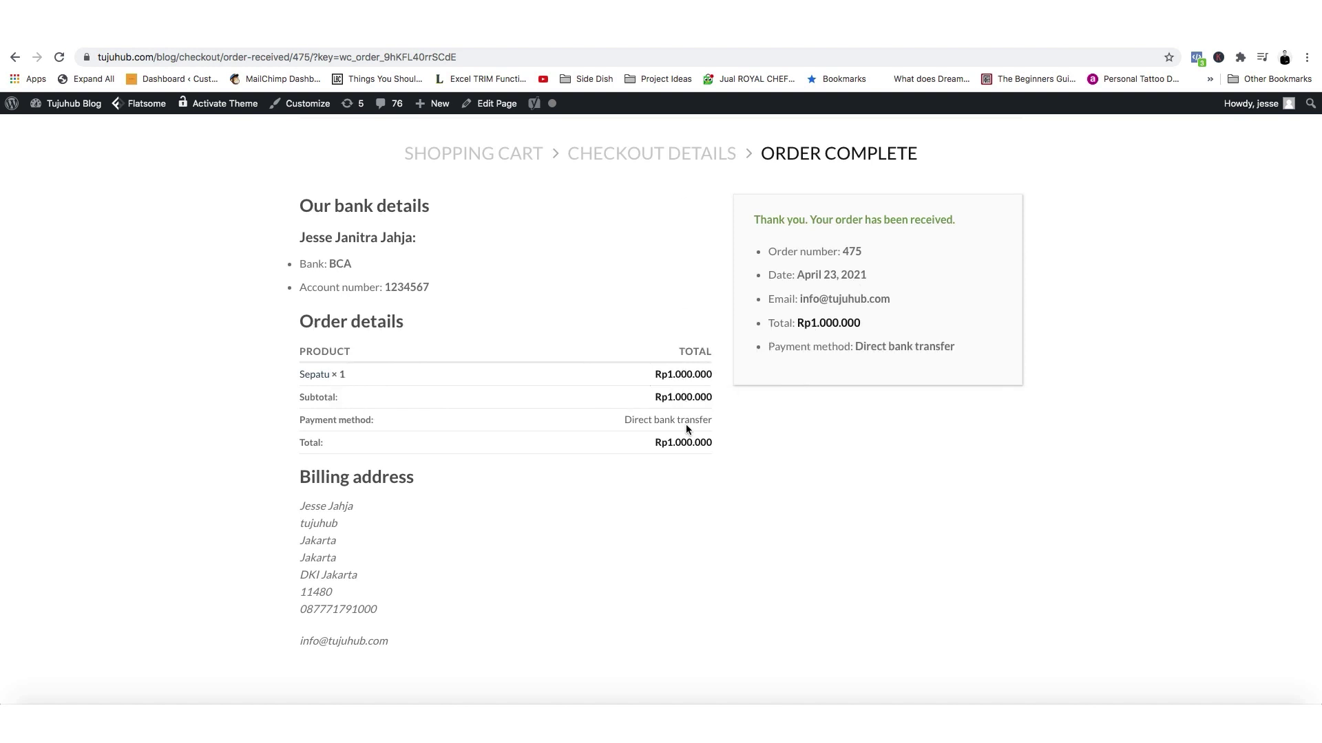
scroll(630, 450, "up", 1)
left_click(1197, 57)
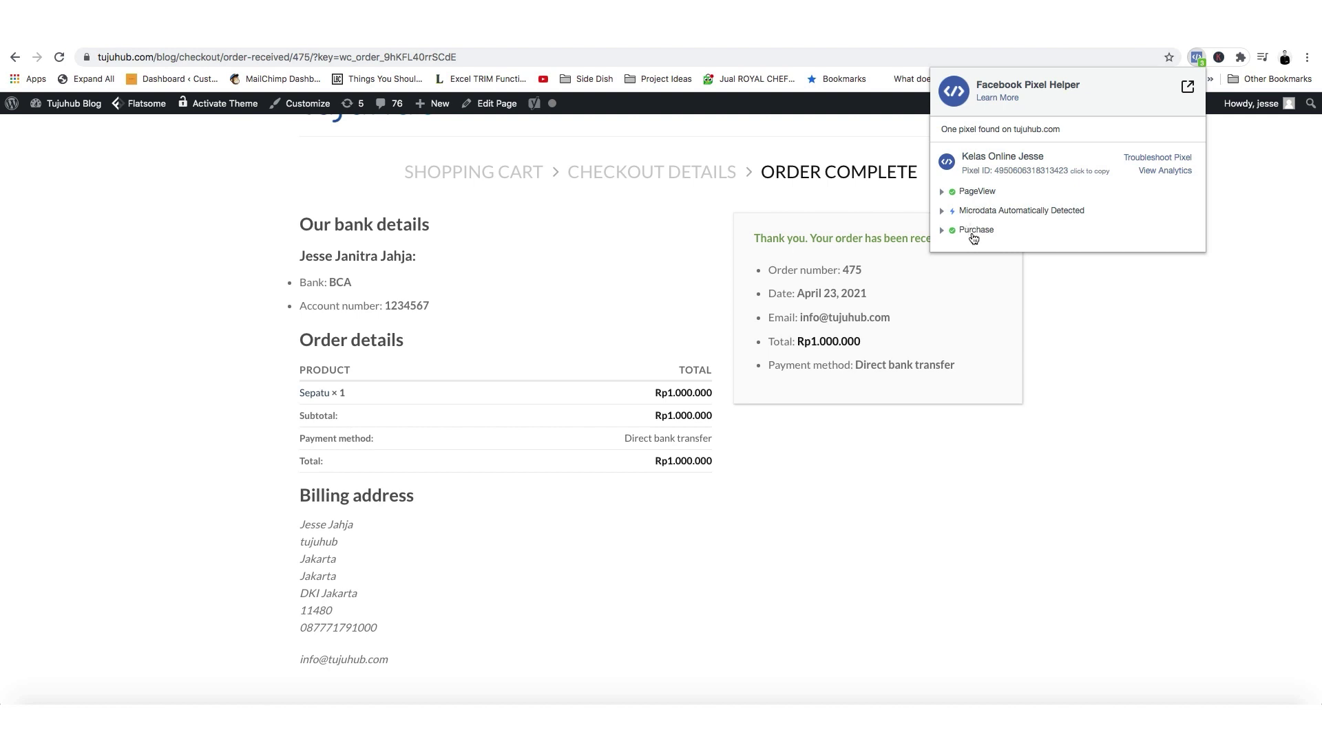
left_click(1065, 347)
scroll(869, 452, "down", 1)
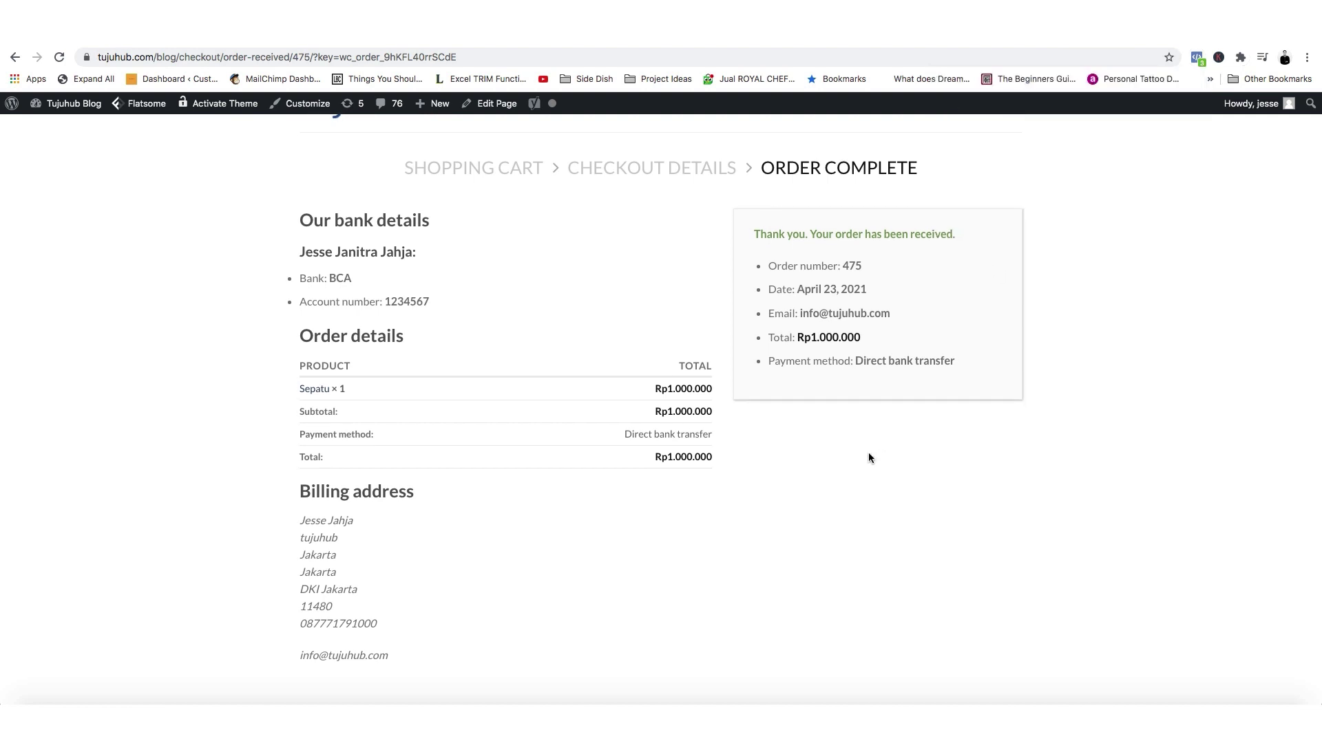
scroll(631, 485, "up", 2)
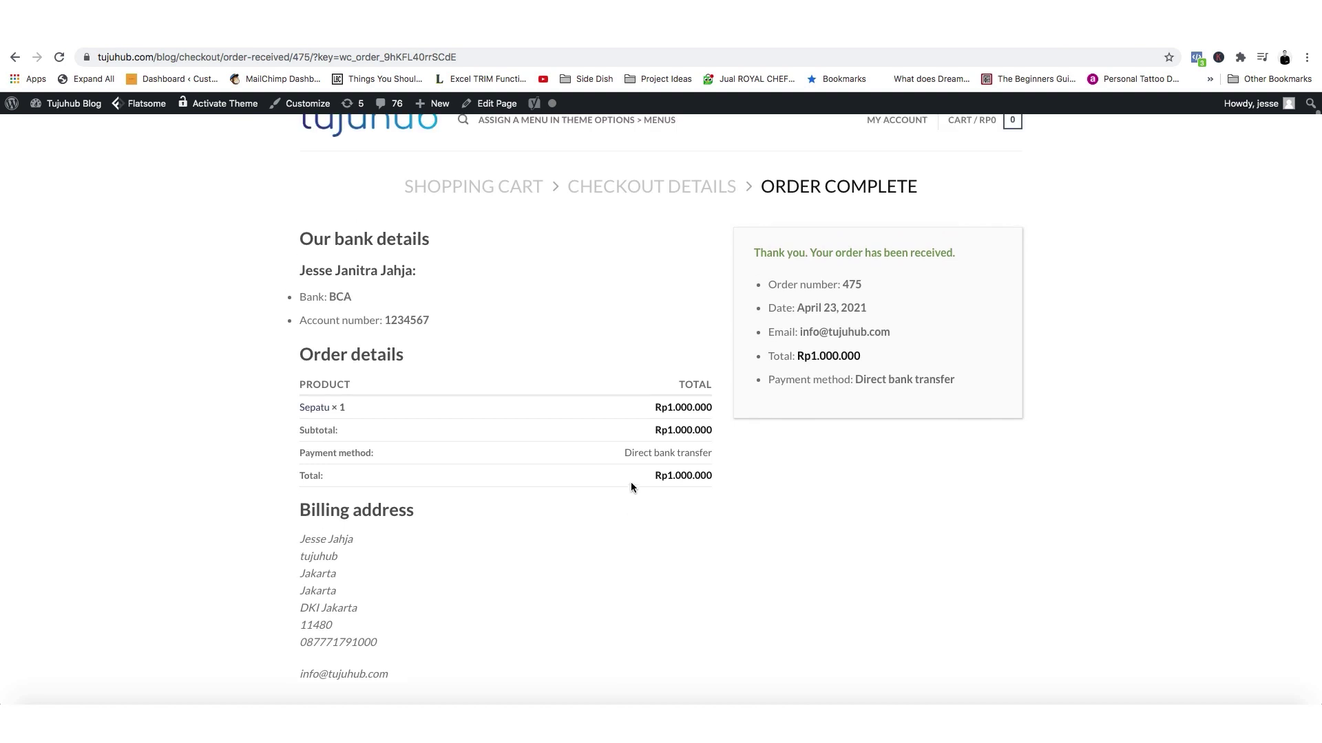
double_click(340, 297)
left_click(387, 318)
triple_click(415, 321)
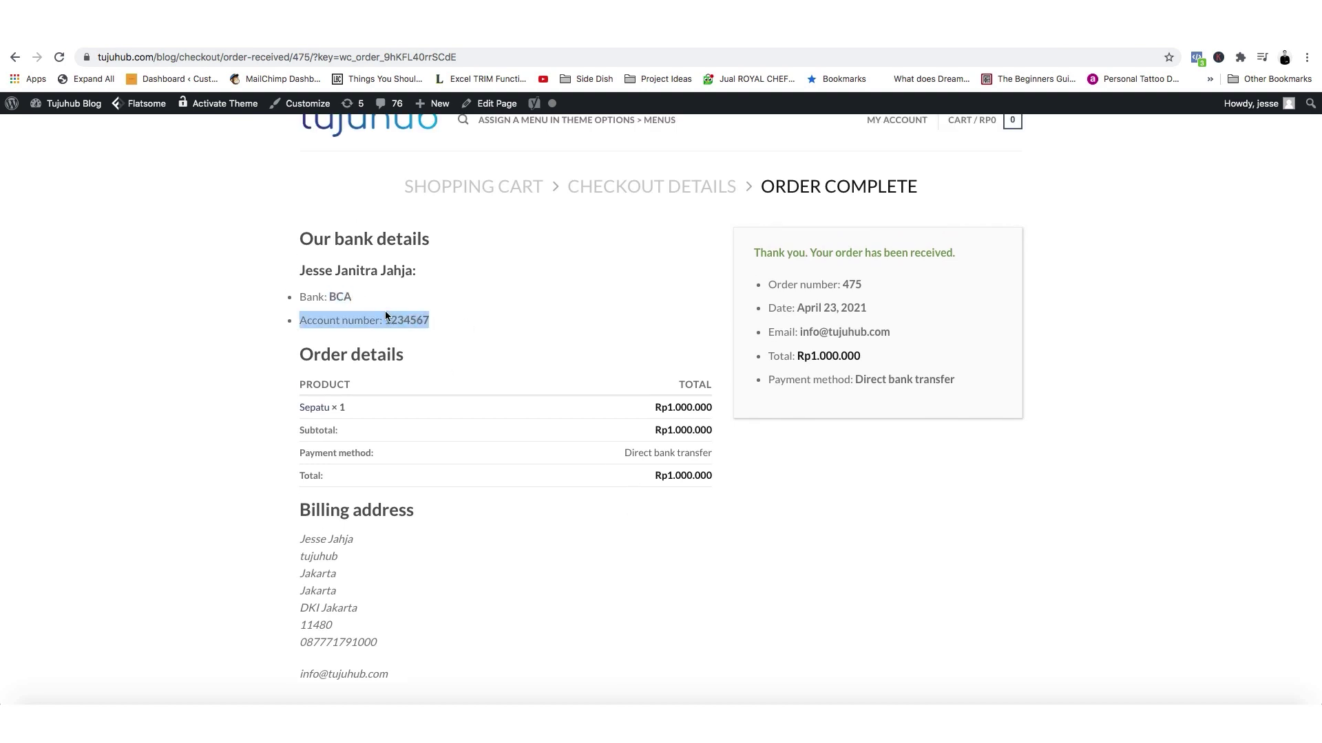
left_click(411, 318)
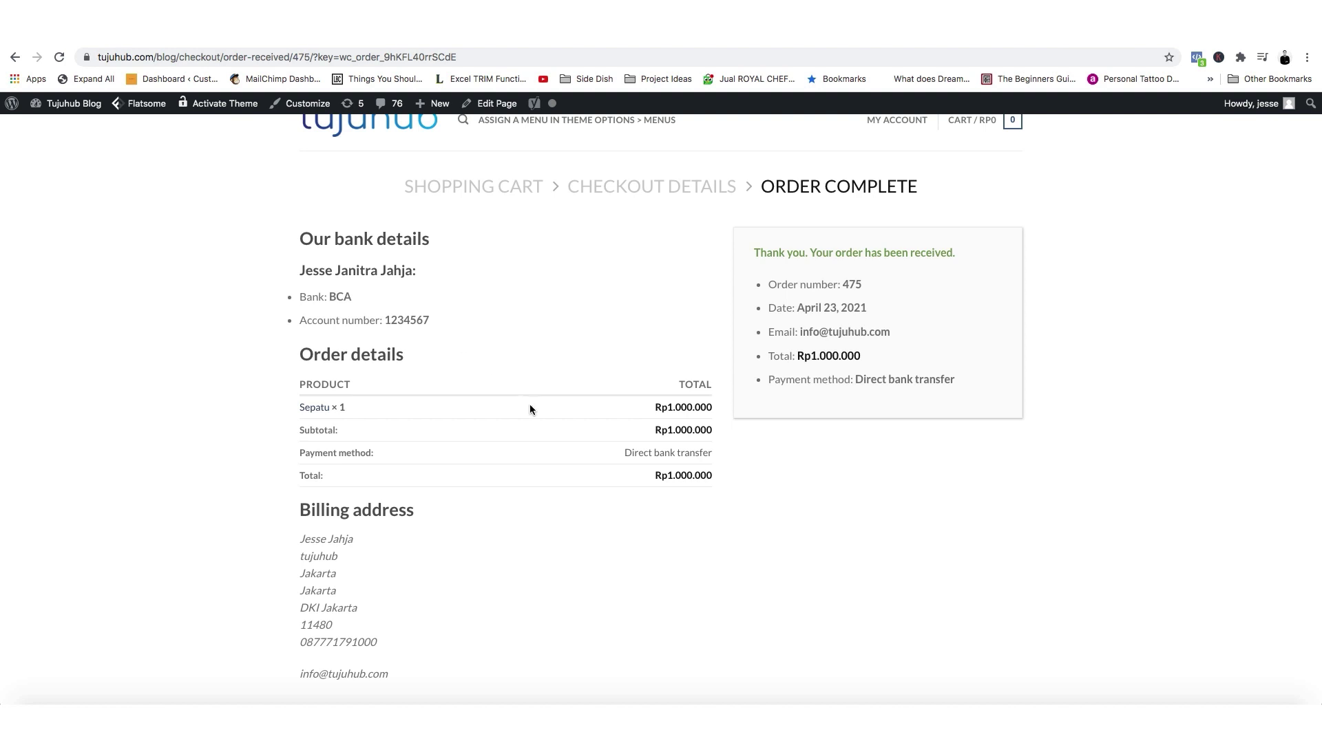
left_click_drag(749, 475, 654, 475)
triple_click(406, 320)
left_click(401, 319)
scroll(1298, 434, "up", 1)
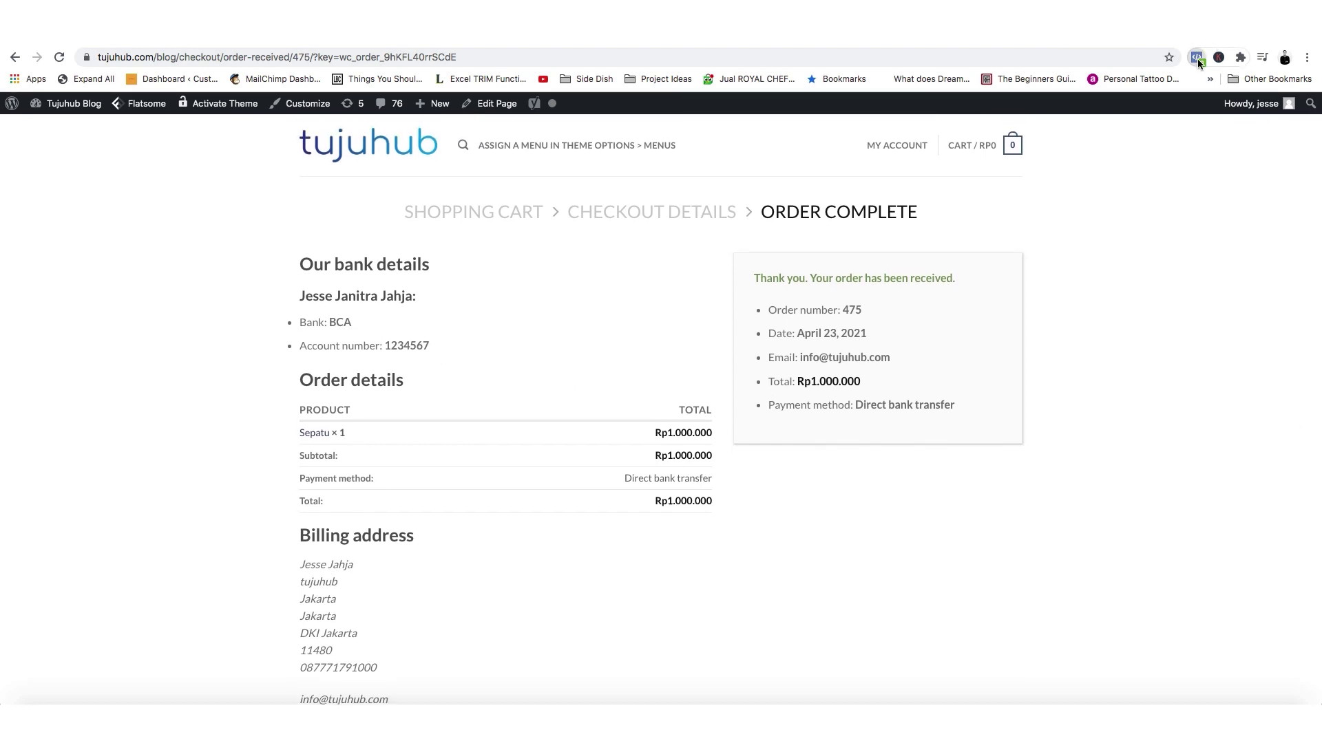
left_click(1197, 58)
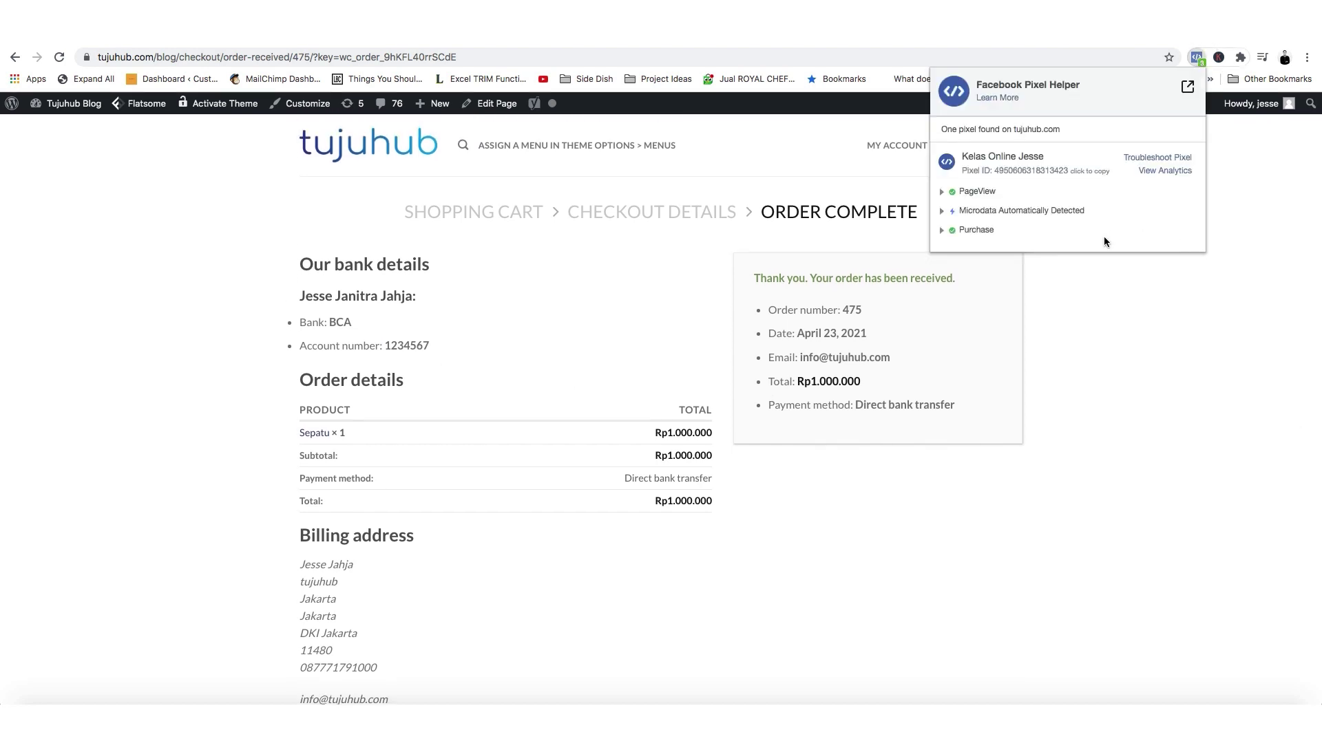
left_click(1148, 428)
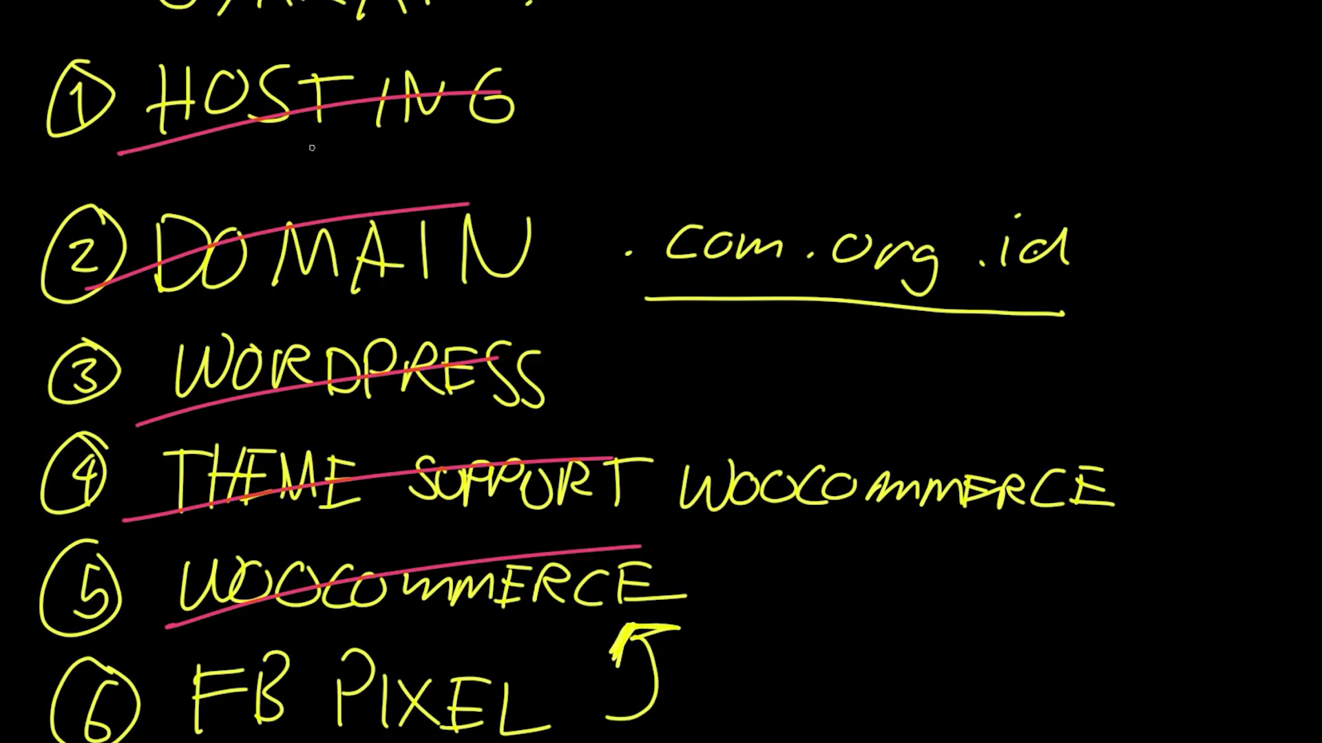
Draw check marks beside HOSTING, WORDPRESS, THEME SUPPORT WOOCOMMERCE, WOOCOMMERCE and FB PIXEL.
left_click_drag(563, 90, 619, 101)
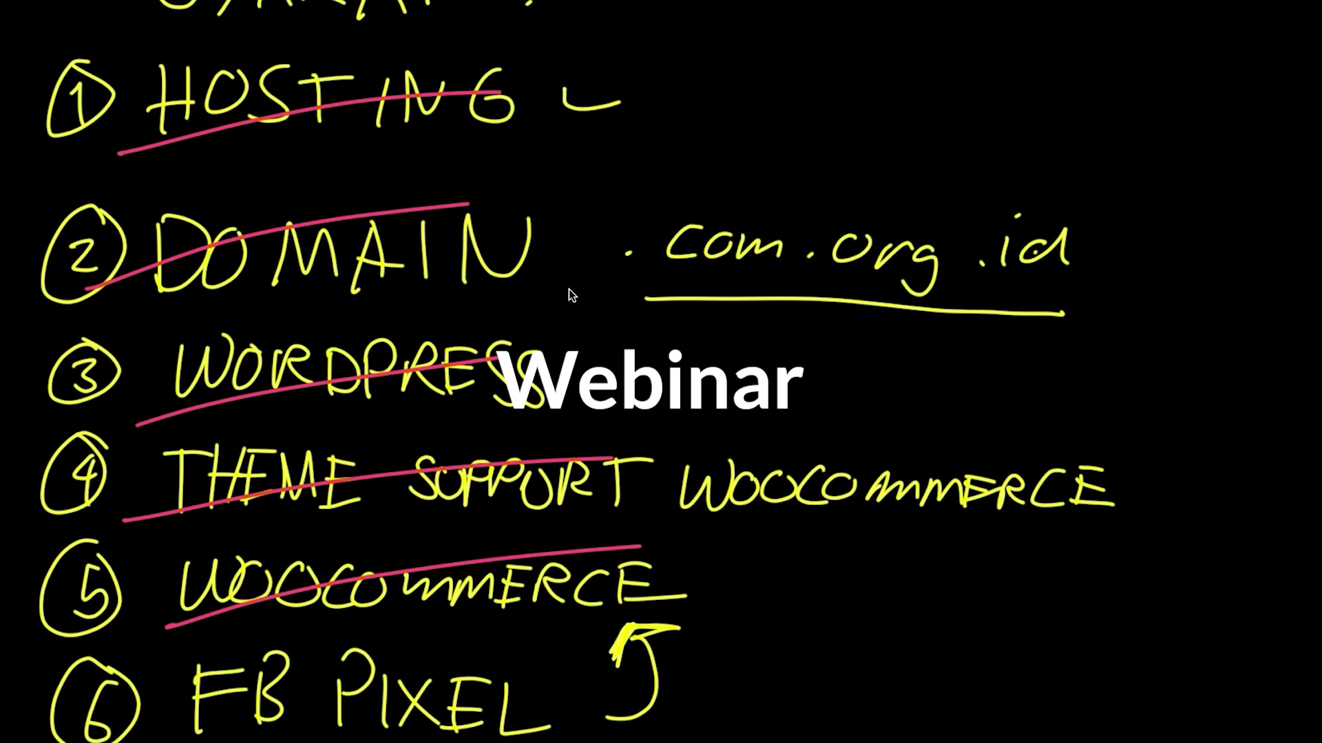
key("ctrl+z")
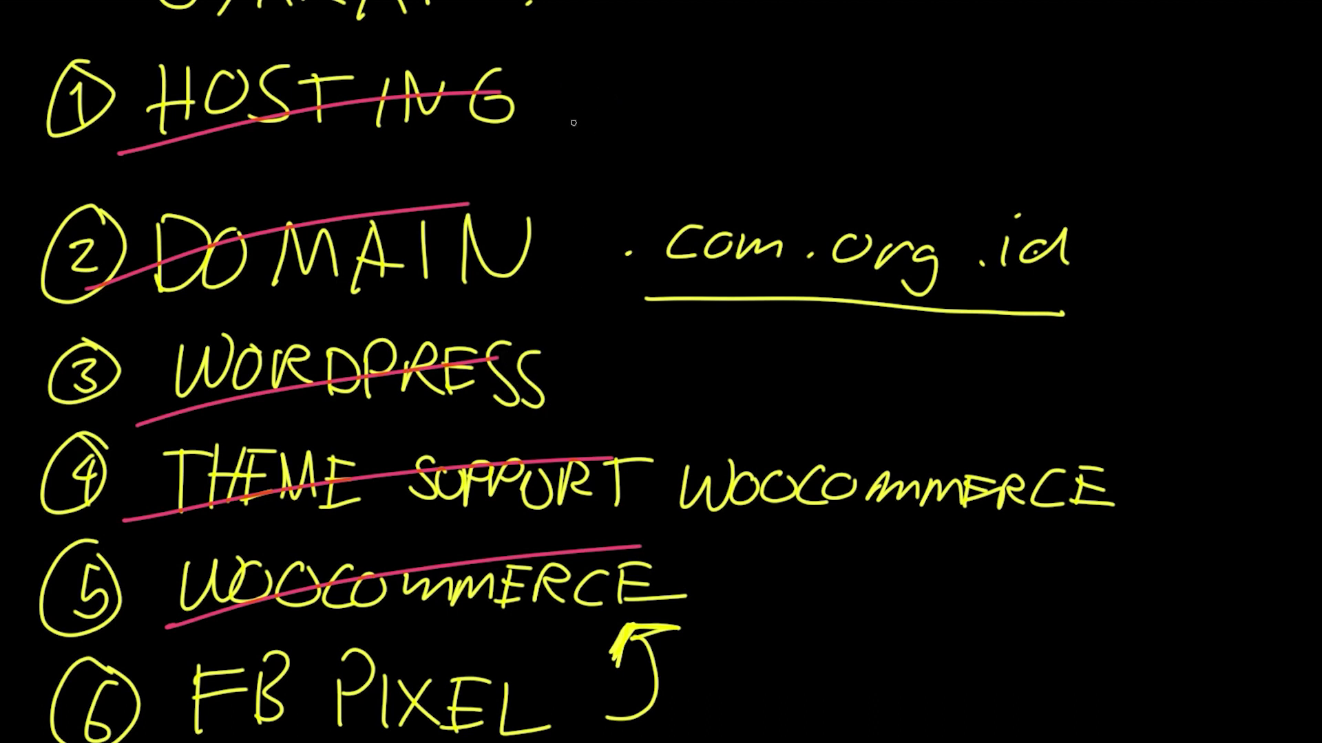
left_click_drag(564, 91, 619, 100)
key("ctrl+z")
left_click_drag(545, 97, 620, 122)
left_click_drag(581, 345, 632, 357)
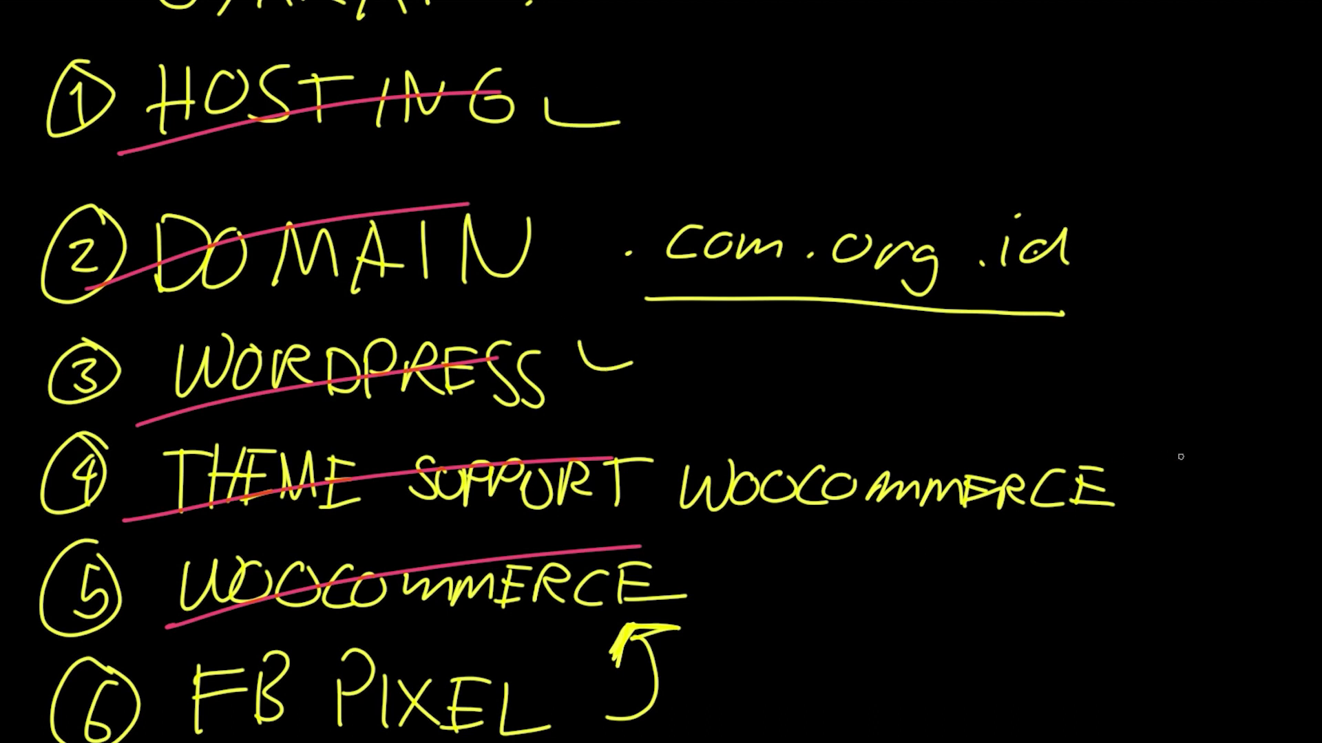
left_click_drag(1164, 459, 1230, 462)
left_click_drag(715, 563, 777, 576)
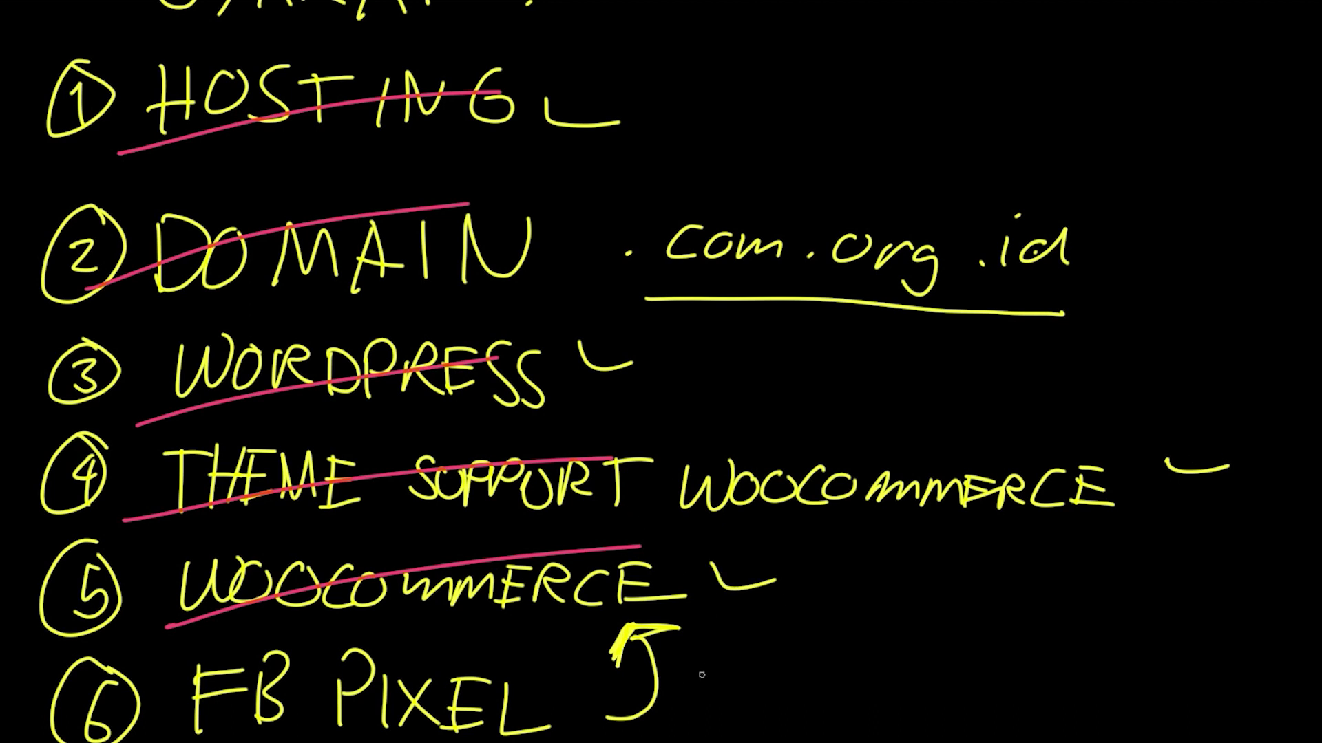
left_click_drag(701, 669, 778, 680)
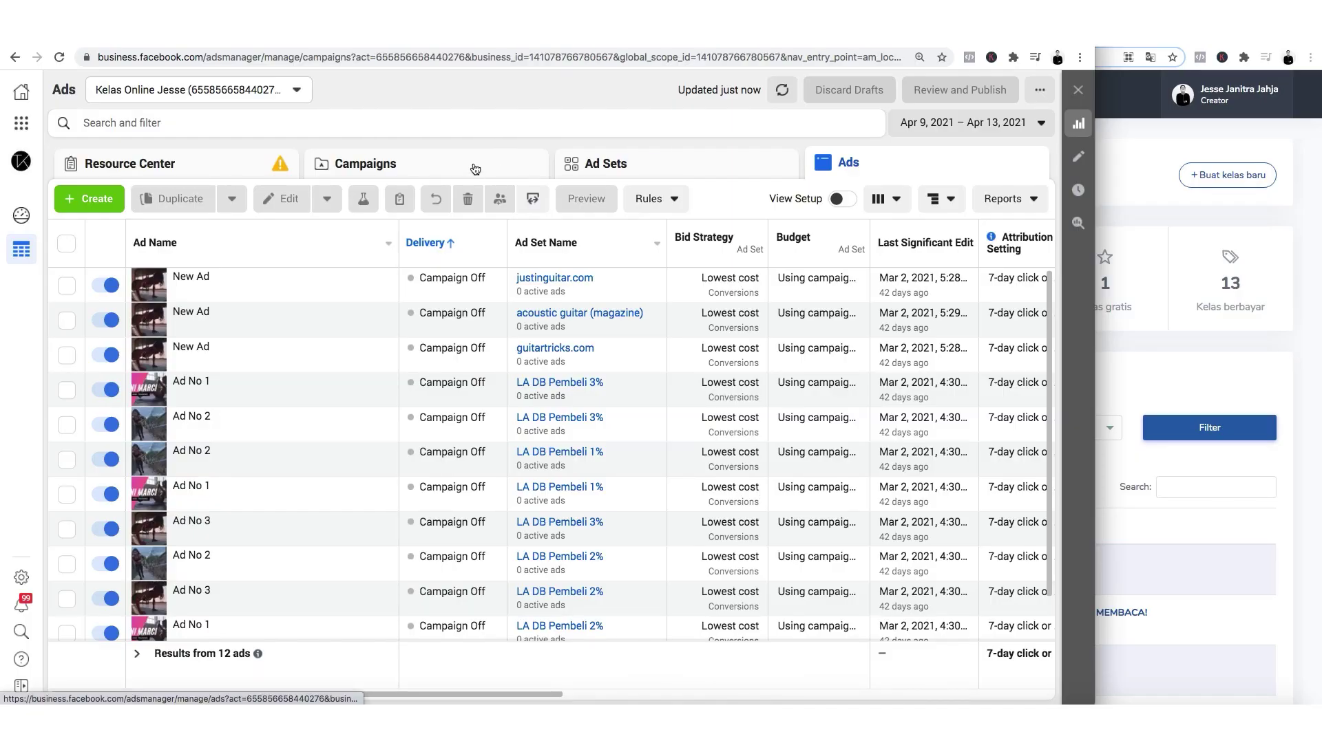
Show the Campaigns list, then go to Events Manager from the Business Tools menu.
left_click(474, 166)
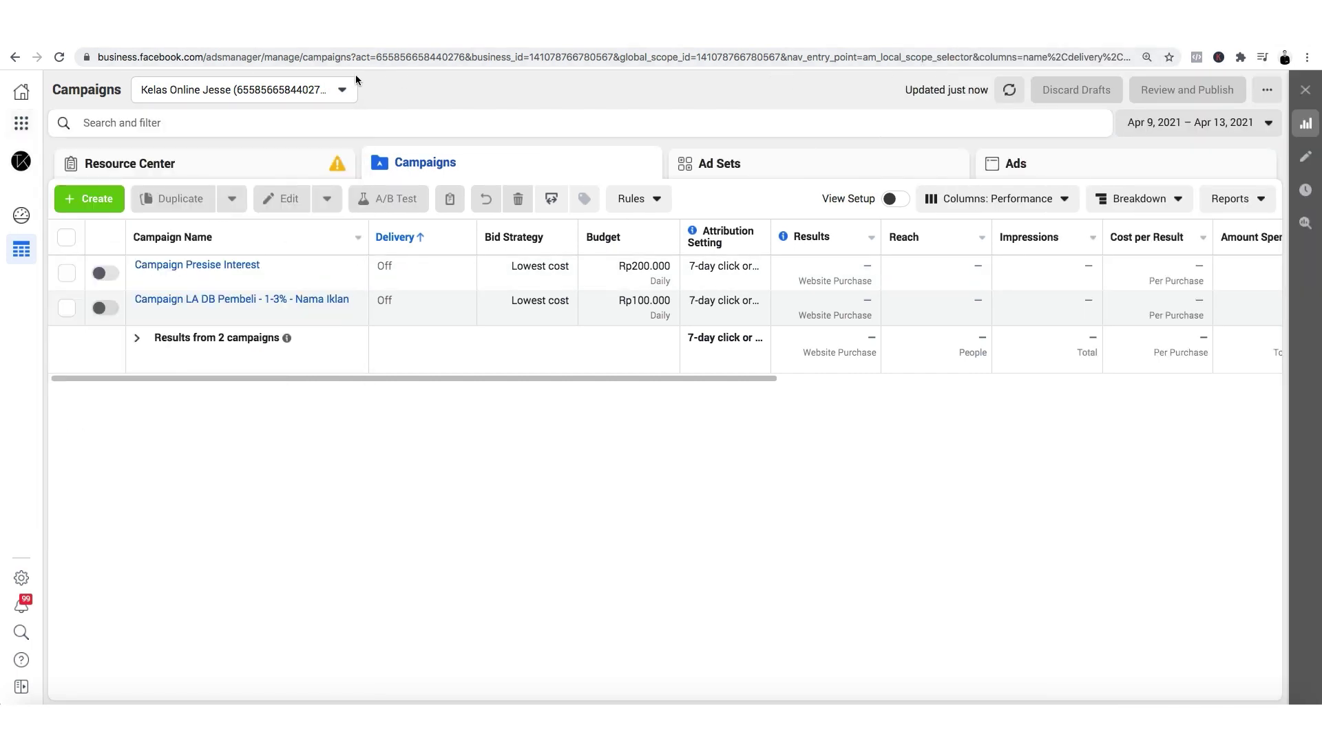
mouse_move(21, 122)
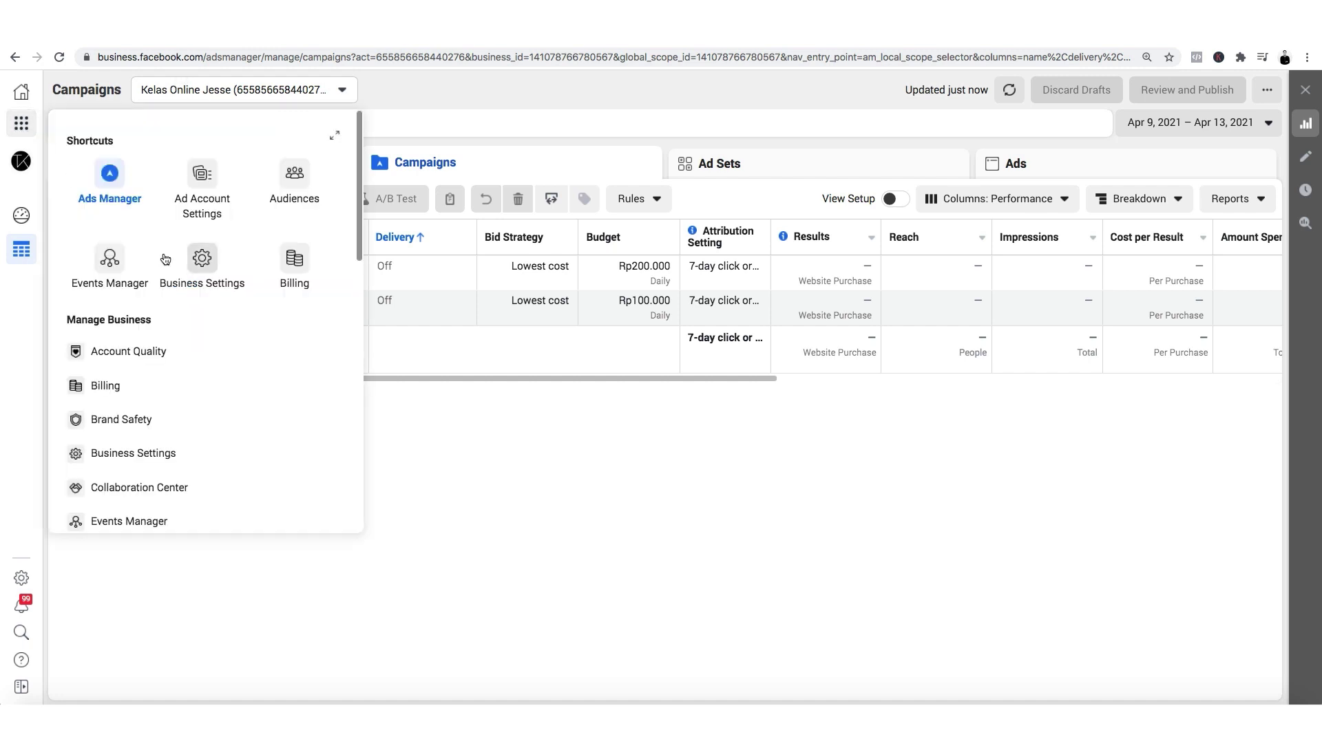
left_click(106, 259)
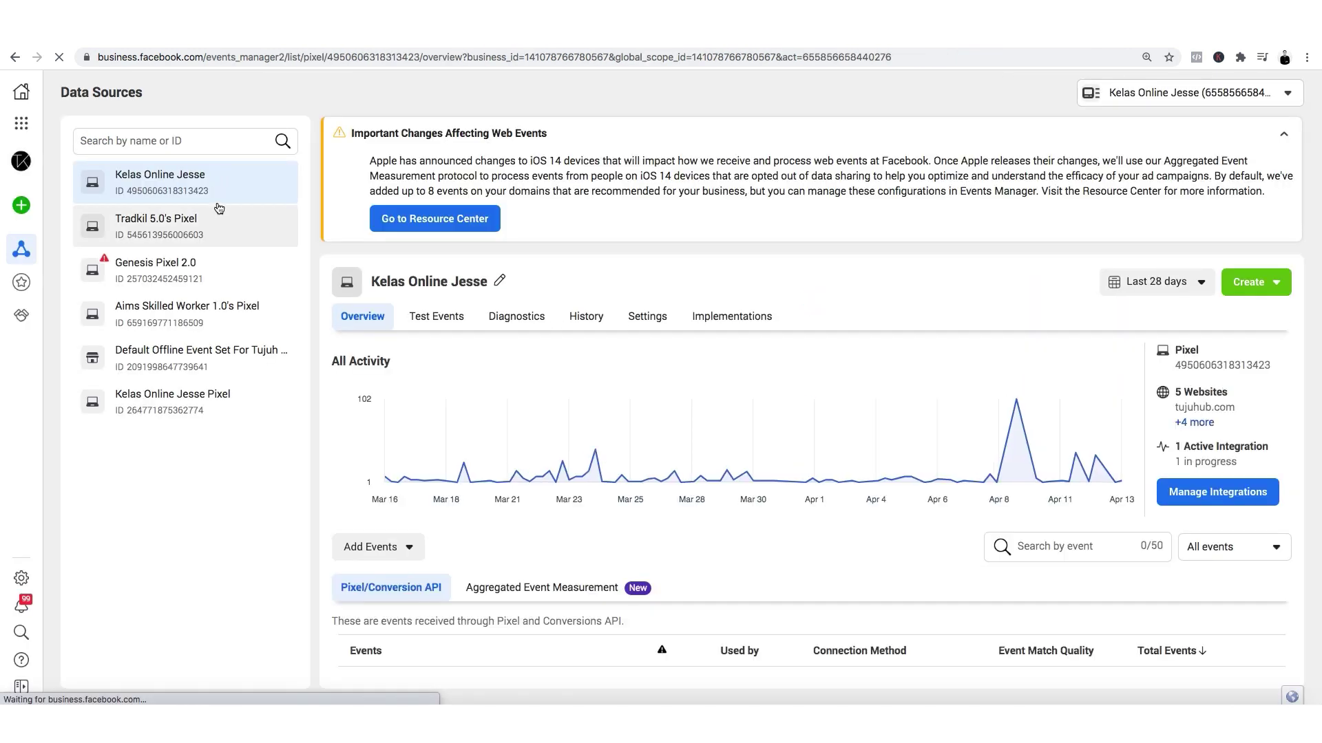
Open the Kelas Online Jesse pixel's Settings, then maximise the Tujuhub courses window.
left_click(209, 183)
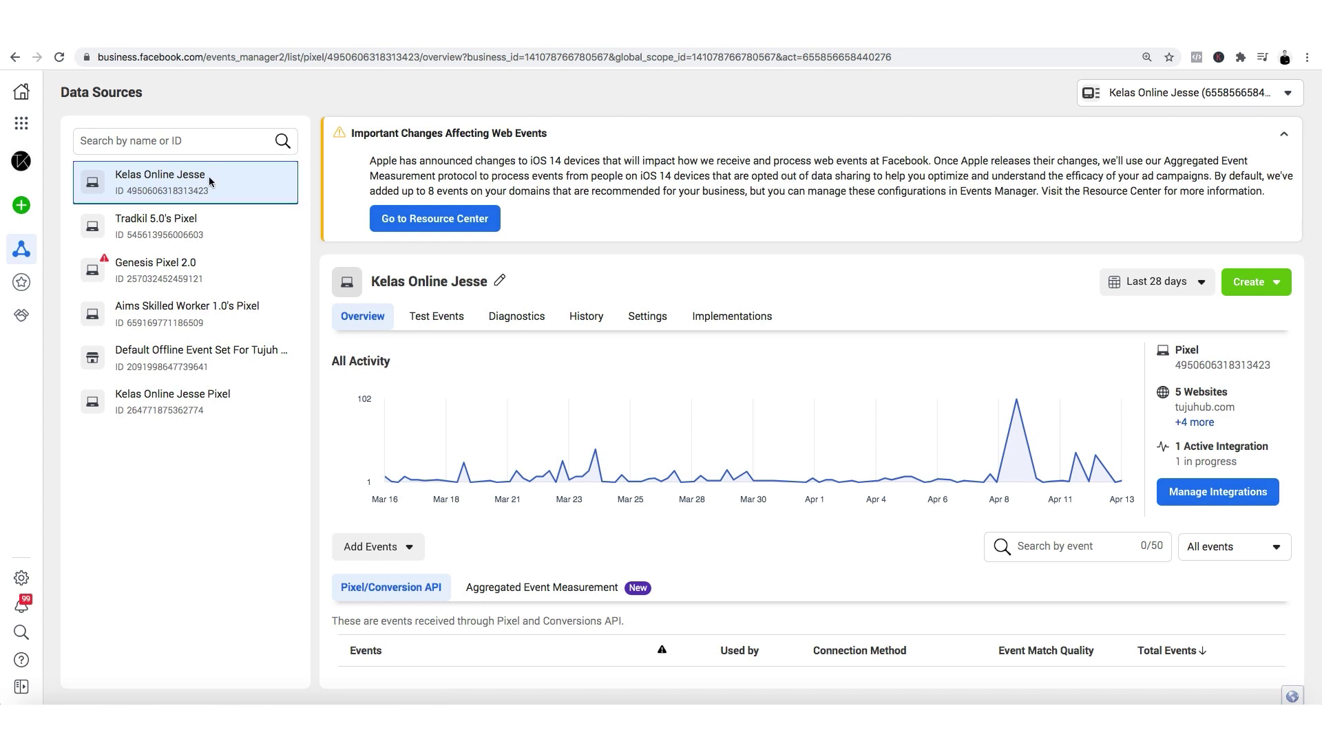
left_click(647, 316)
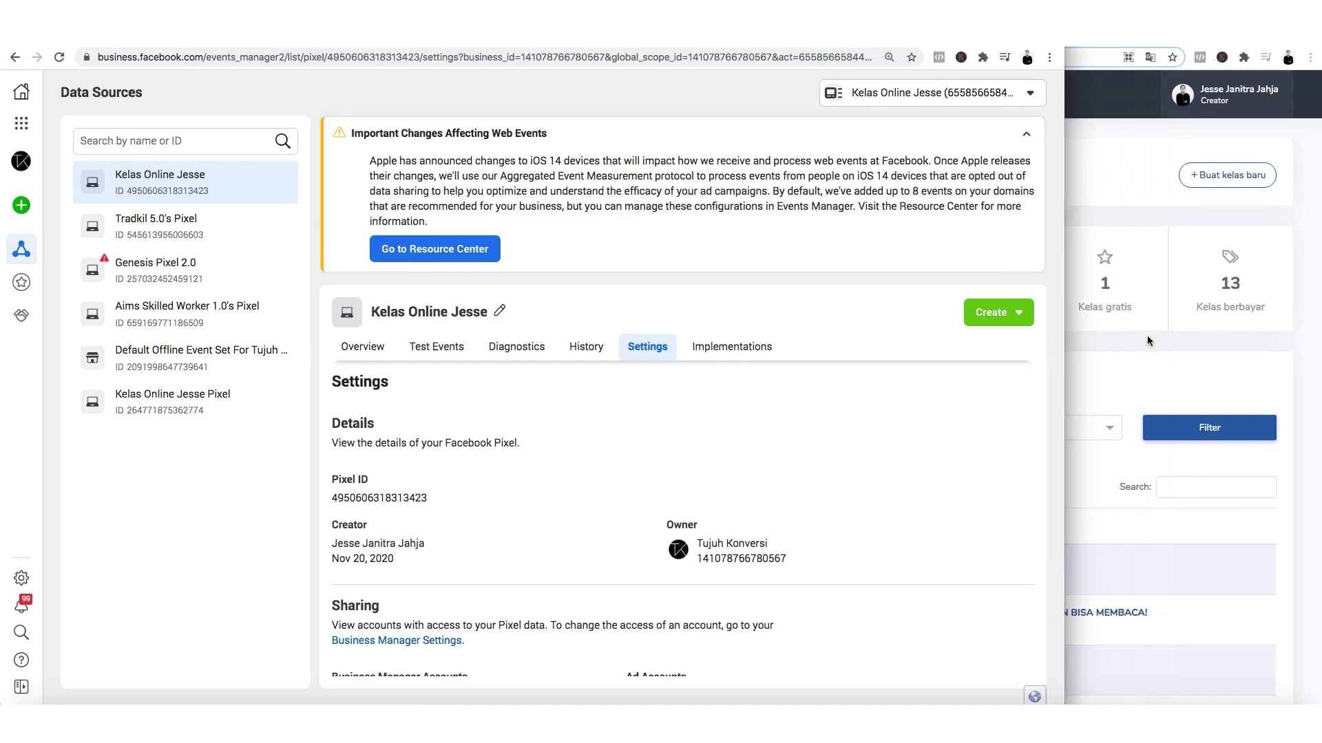
left_click(1238, 362)
key("ctrl+alt+Return")
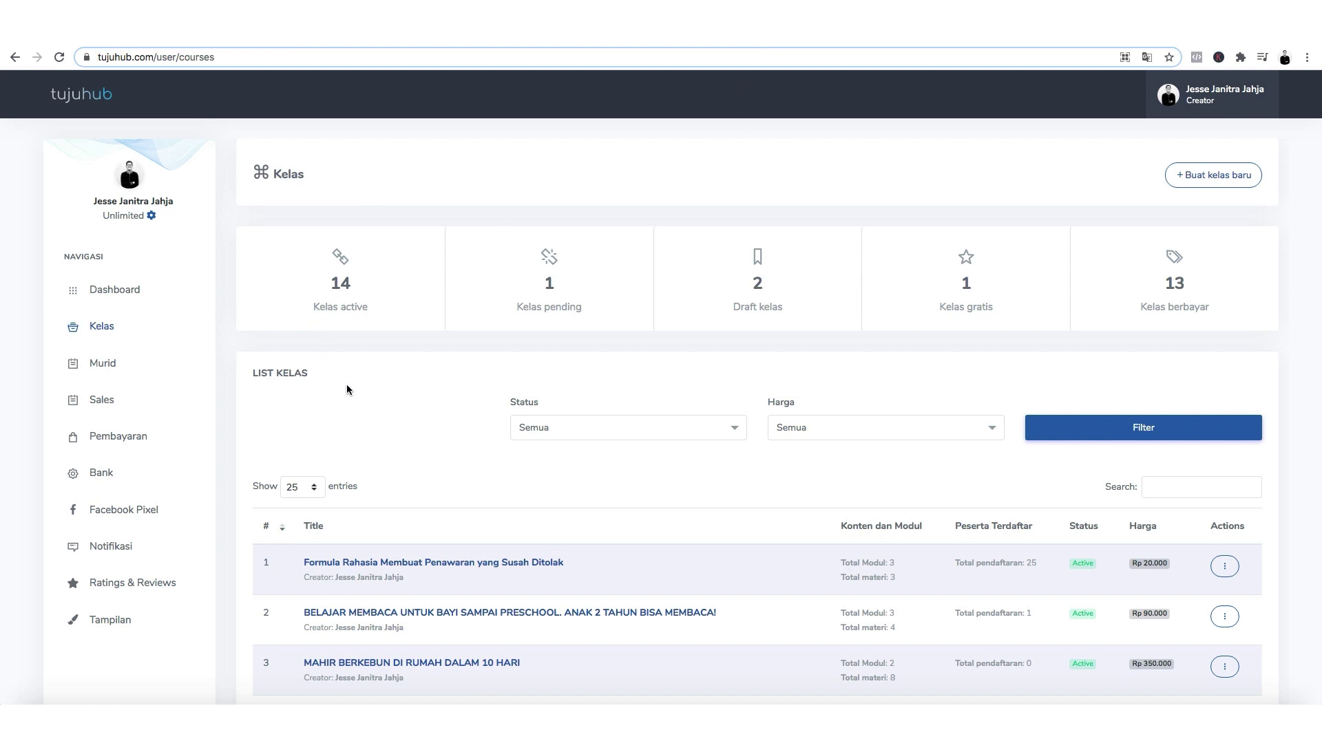
Open Tujuhub's Facebook Pixel setup page and place it beside Events Manager's pixel settings.
scroll(346, 407, "down", 1)
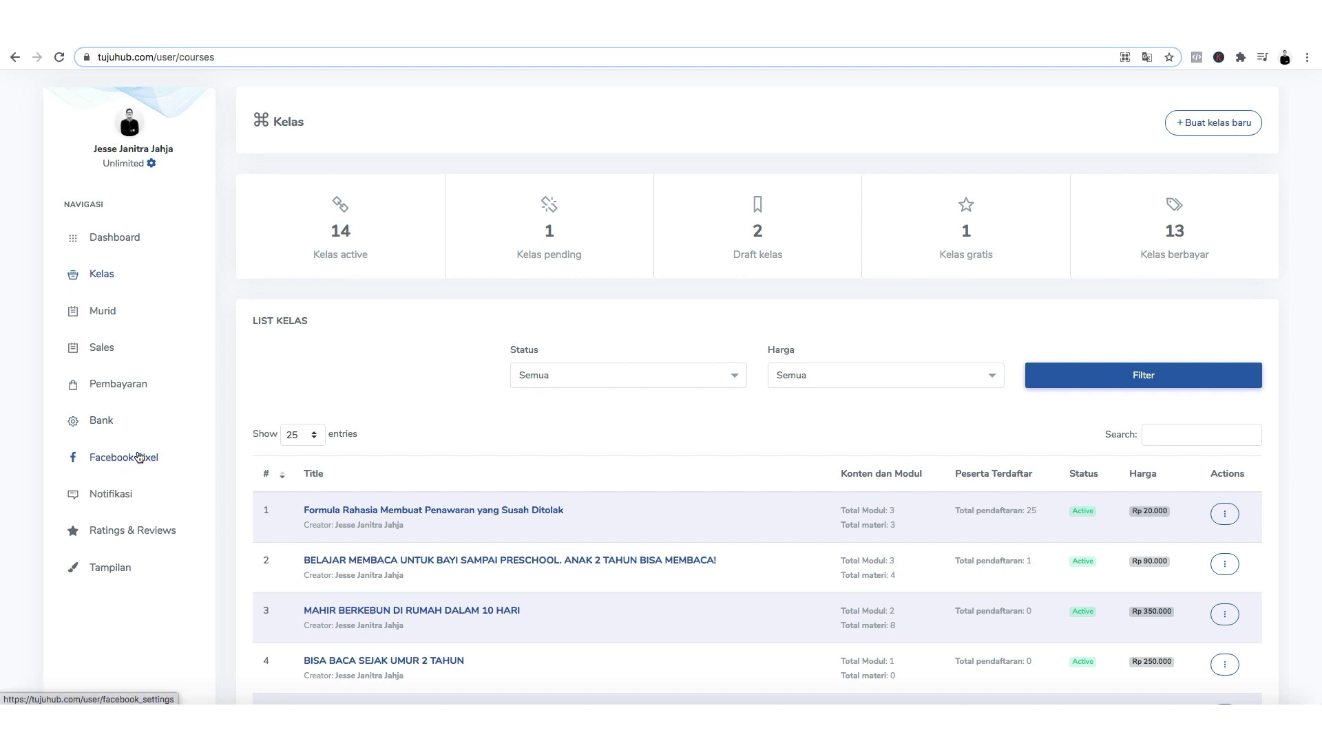
left_click(136, 460)
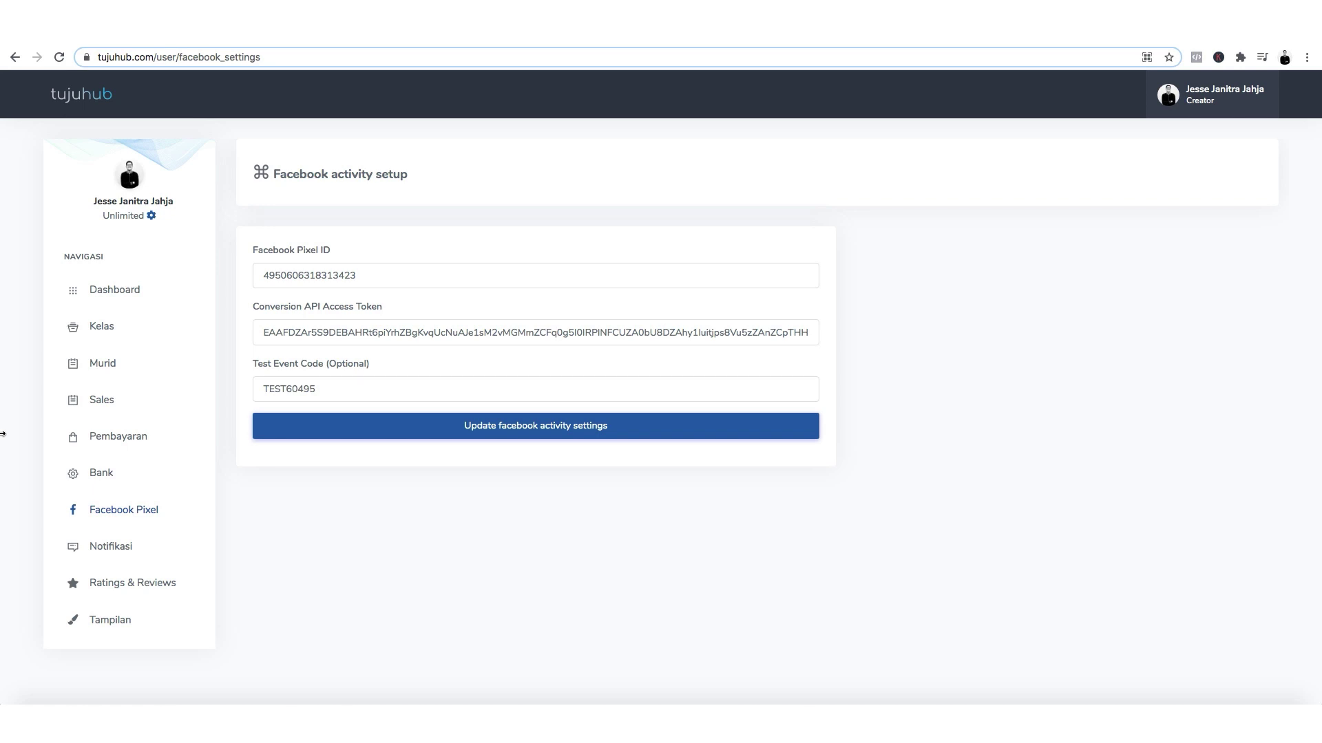
left_click_drag(3, 434, 728, 416)
left_click(452, 494)
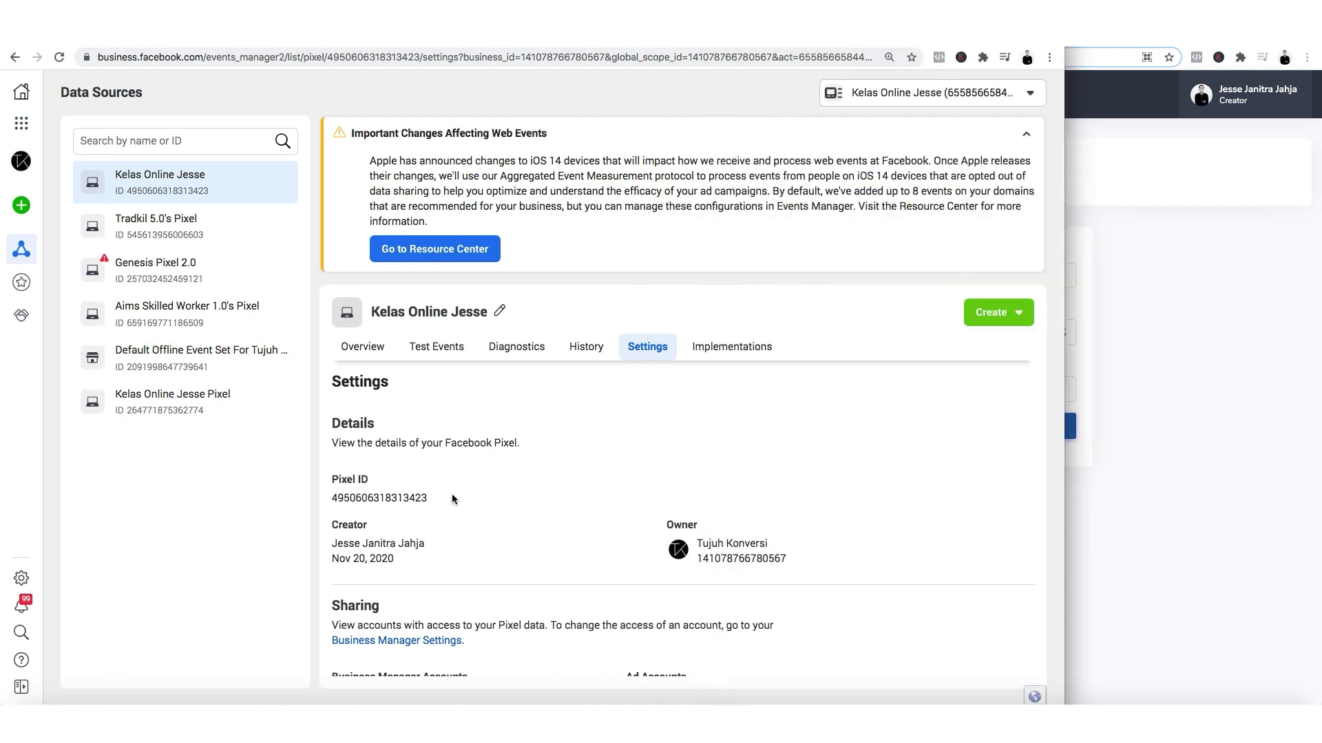
left_click(382, 499)
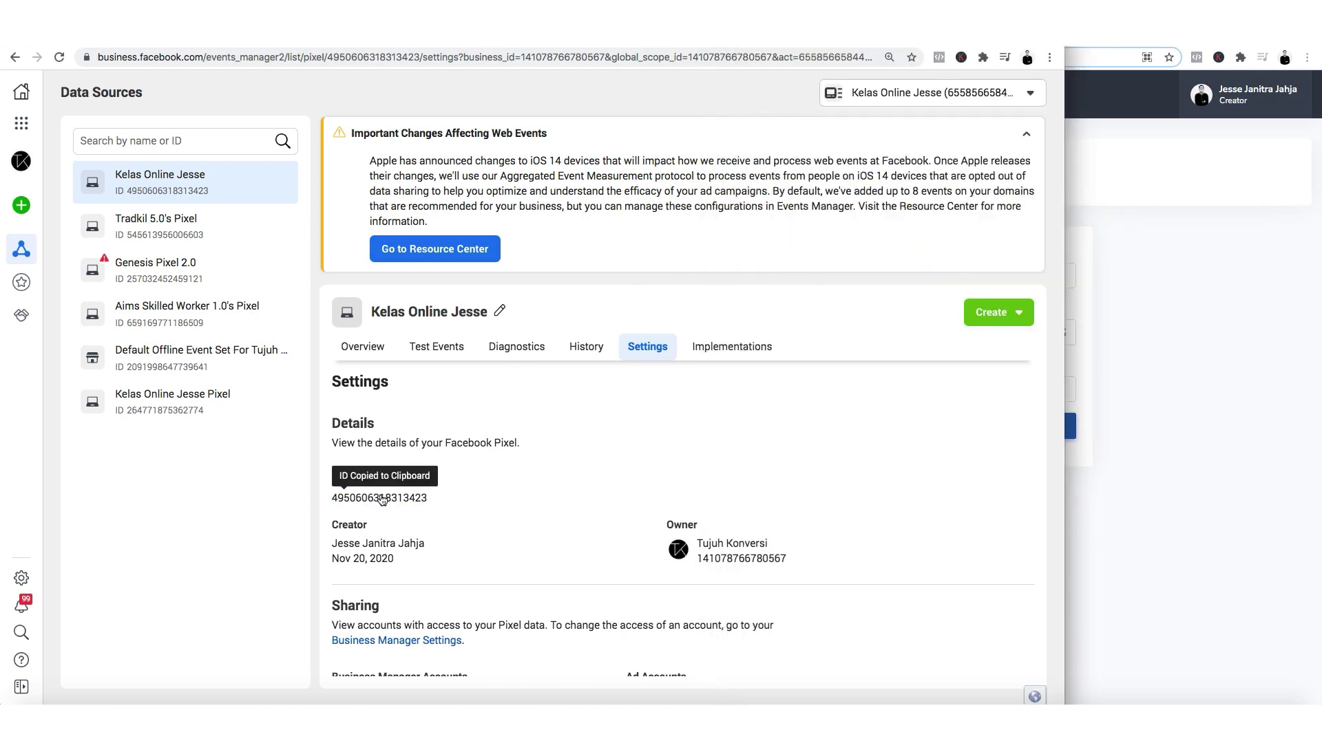
left_click(1146, 503)
double_click(889, 276)
key("super+v")
key("super+a")
key("BackSpace")
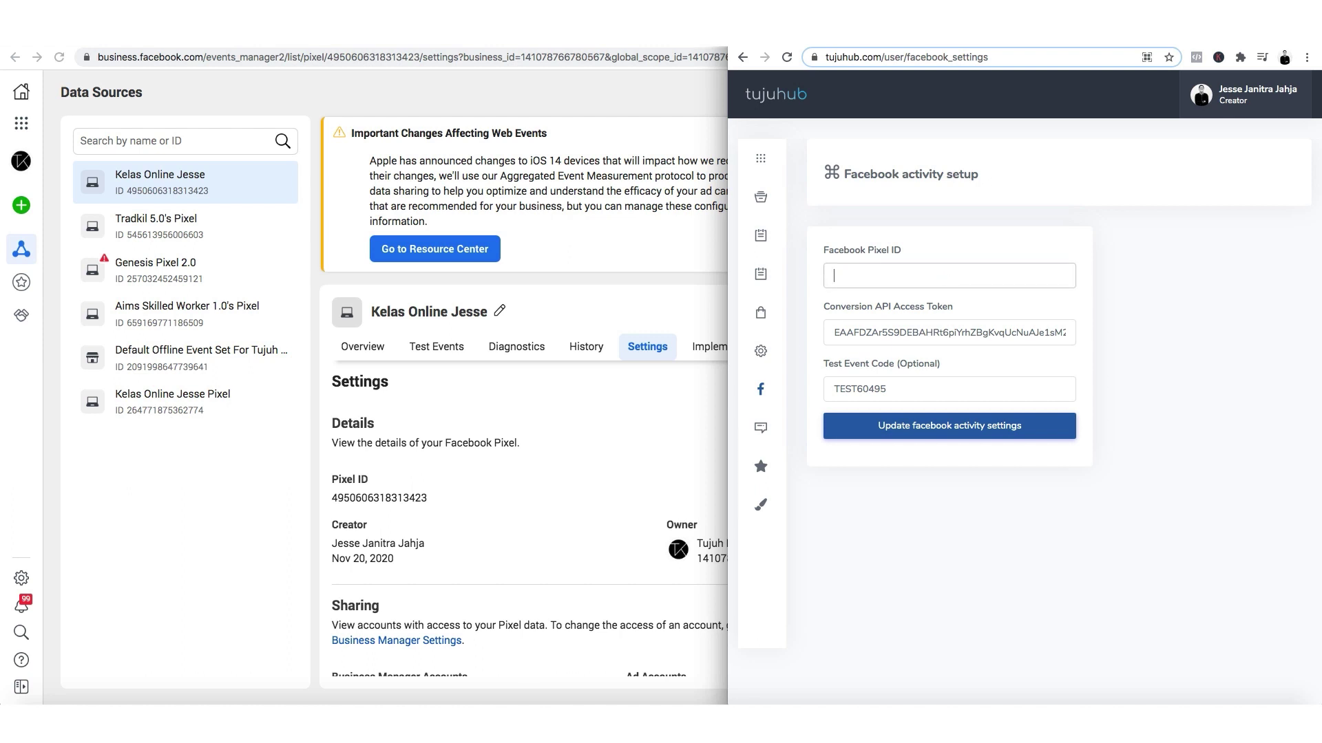
key("Tab")
key("BackSpace")
key("Tab")
key("BackSpace")
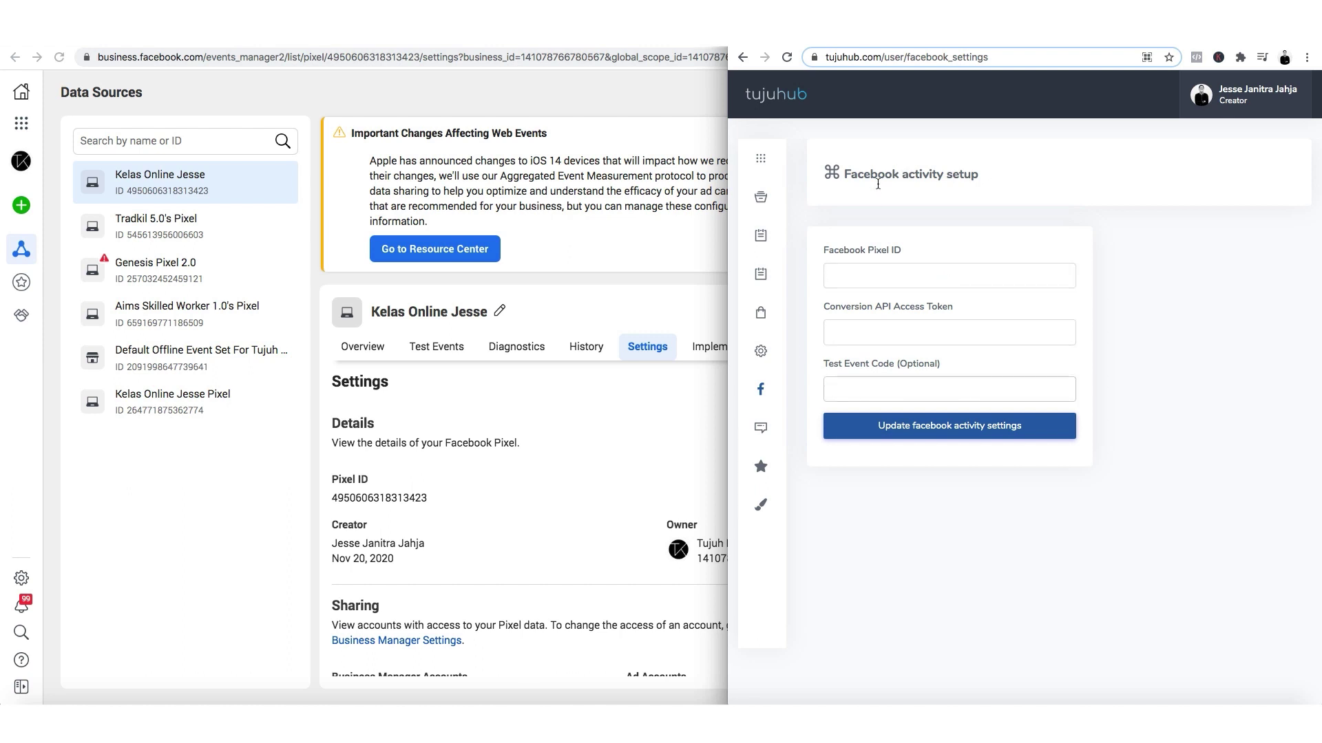
Paste the copied pixel ID into Tujuhub's empty Facebook Pixel ID field.
left_click(874, 270)
left_click(965, 285)
key("super+v")
key("super+z")
key("super+v")
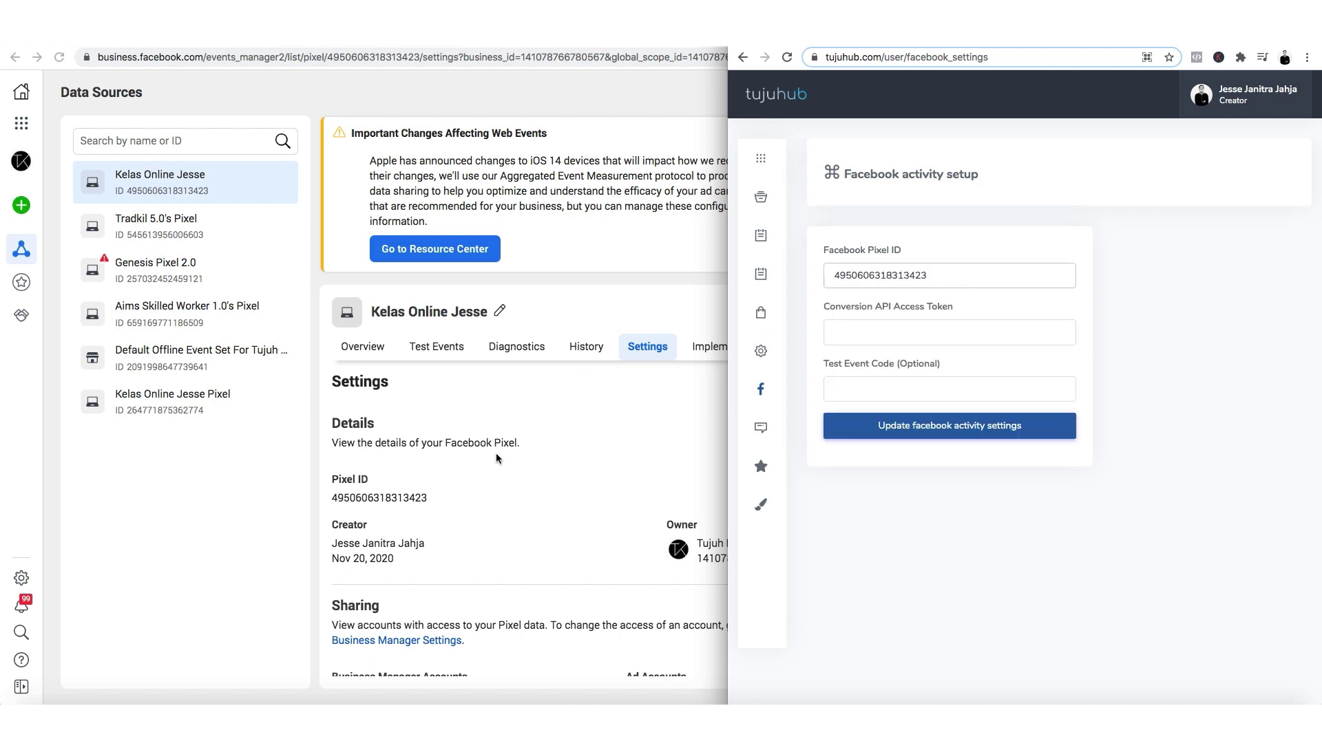
Scroll Events Manager's pixel Settings down to the Conversions API section.
left_click(496, 453)
scroll(567, 537, "down", 2)
scroll(568, 536, "down", 8)
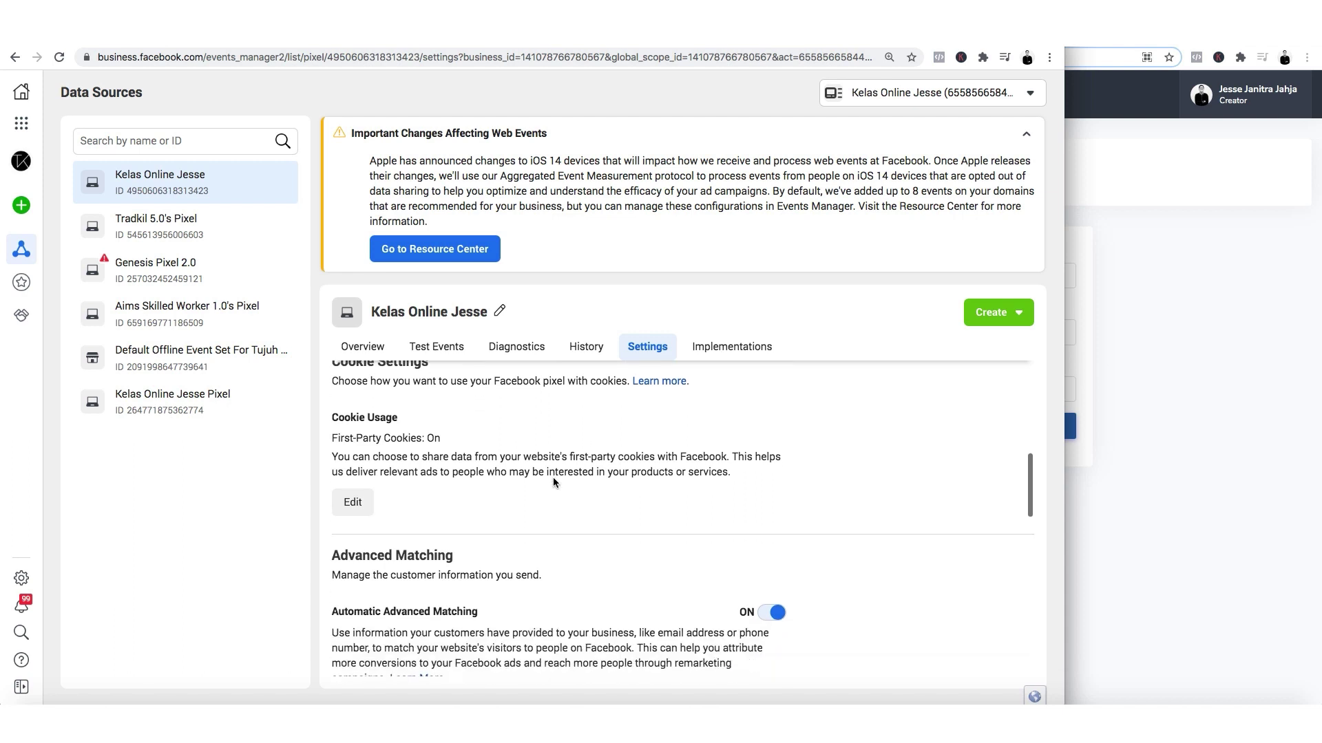
scroll(560, 484, "down", 5)
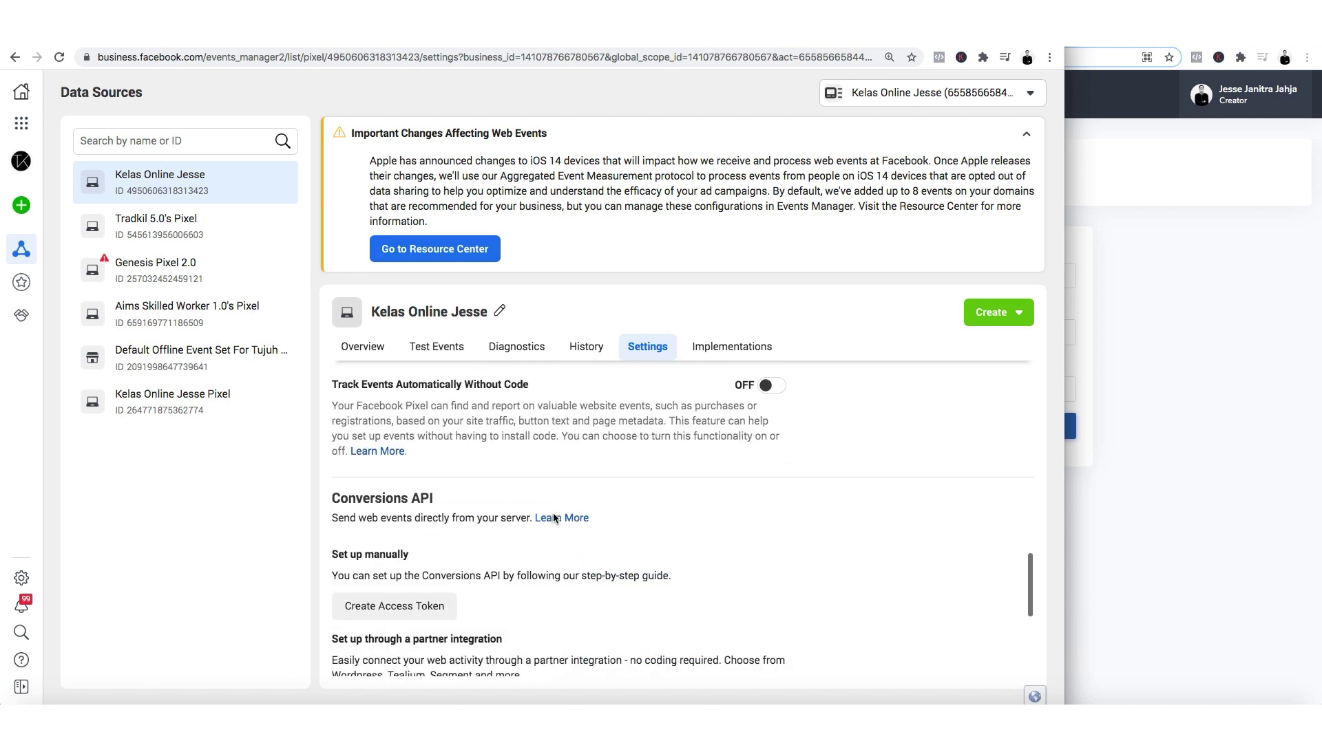
scroll(561, 459, "down", 2)
scroll(482, 427, "up", 1)
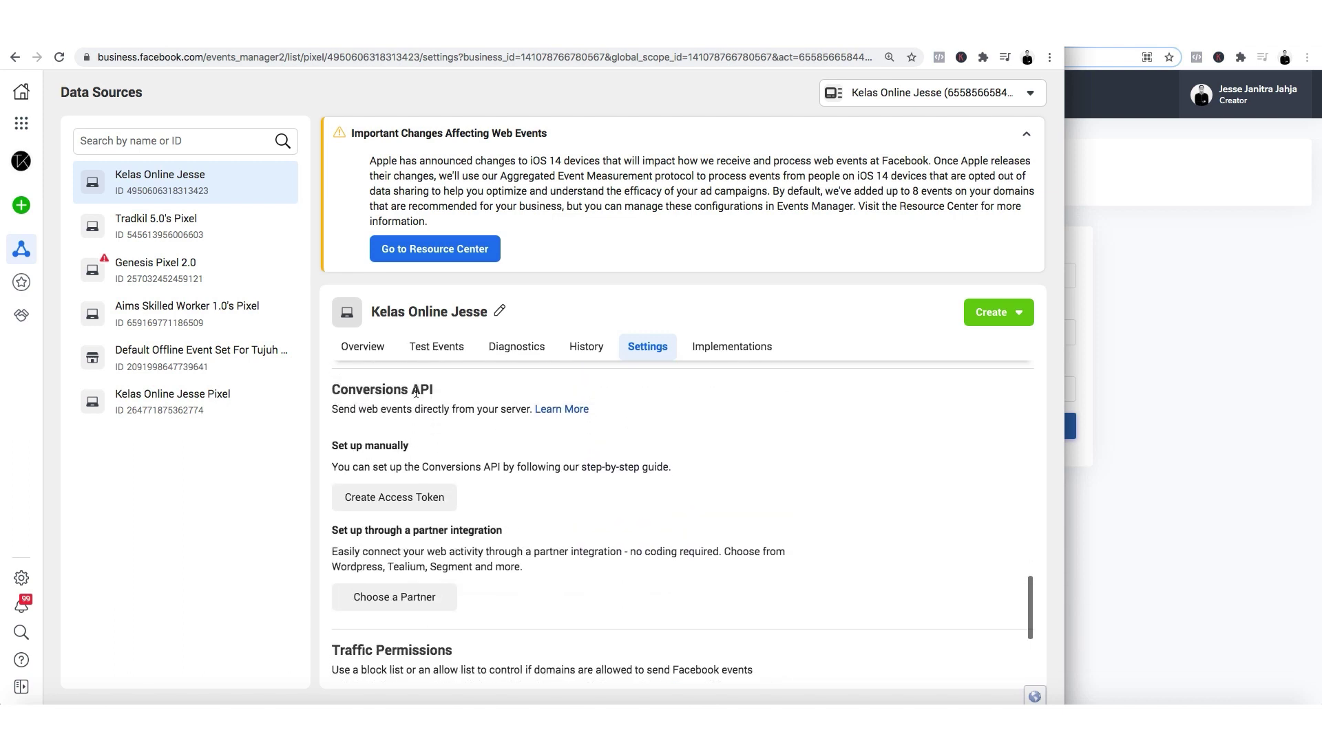
left_click_drag(329, 397, 432, 409)
Generate and copy a new Conversions API access token for the Kelas Online Jesse pixel.
left_click(363, 409)
left_click(421, 501)
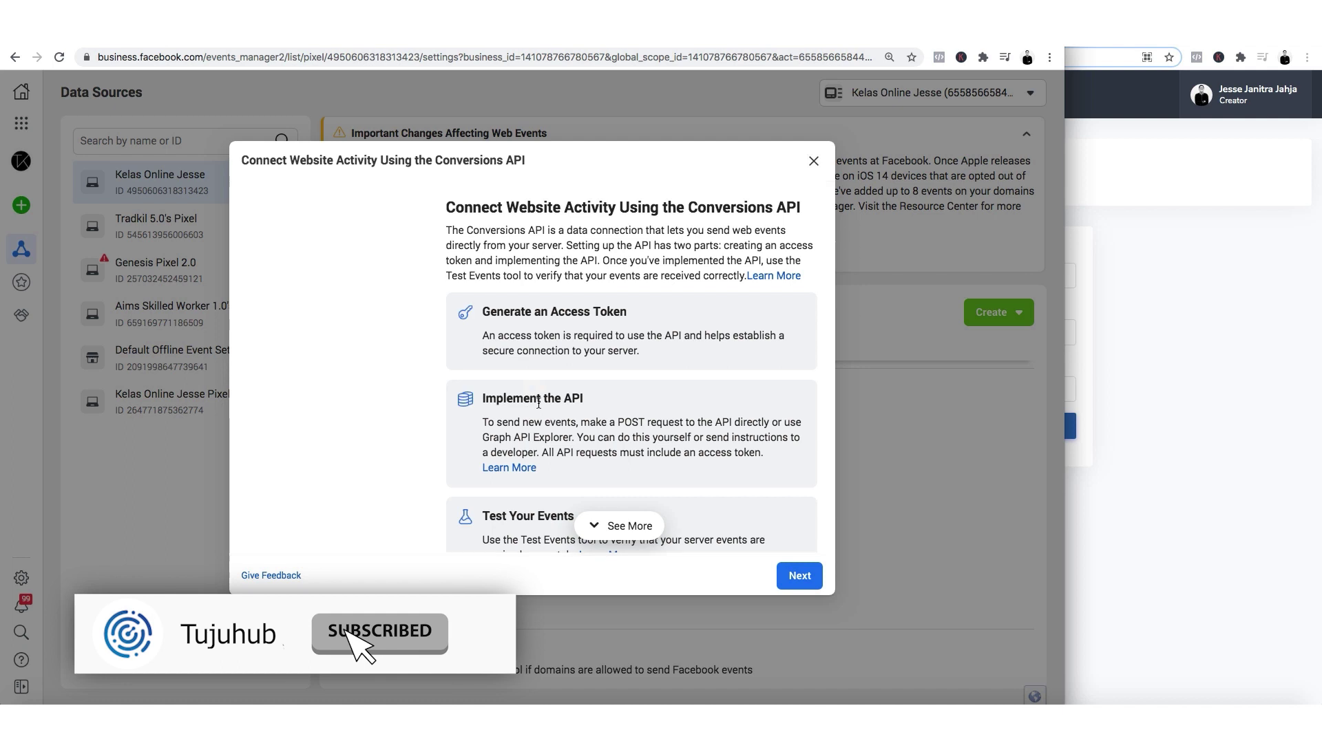
left_click(799, 579)
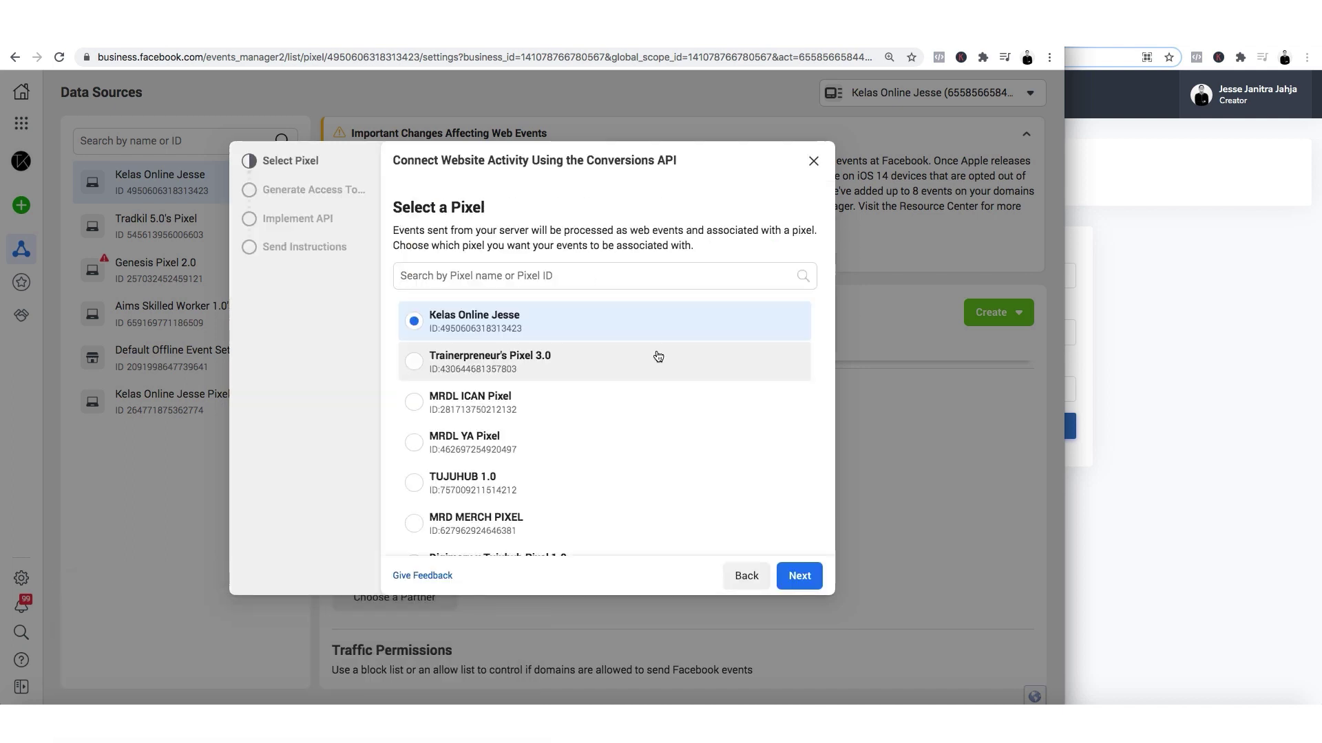
left_click(799, 576)
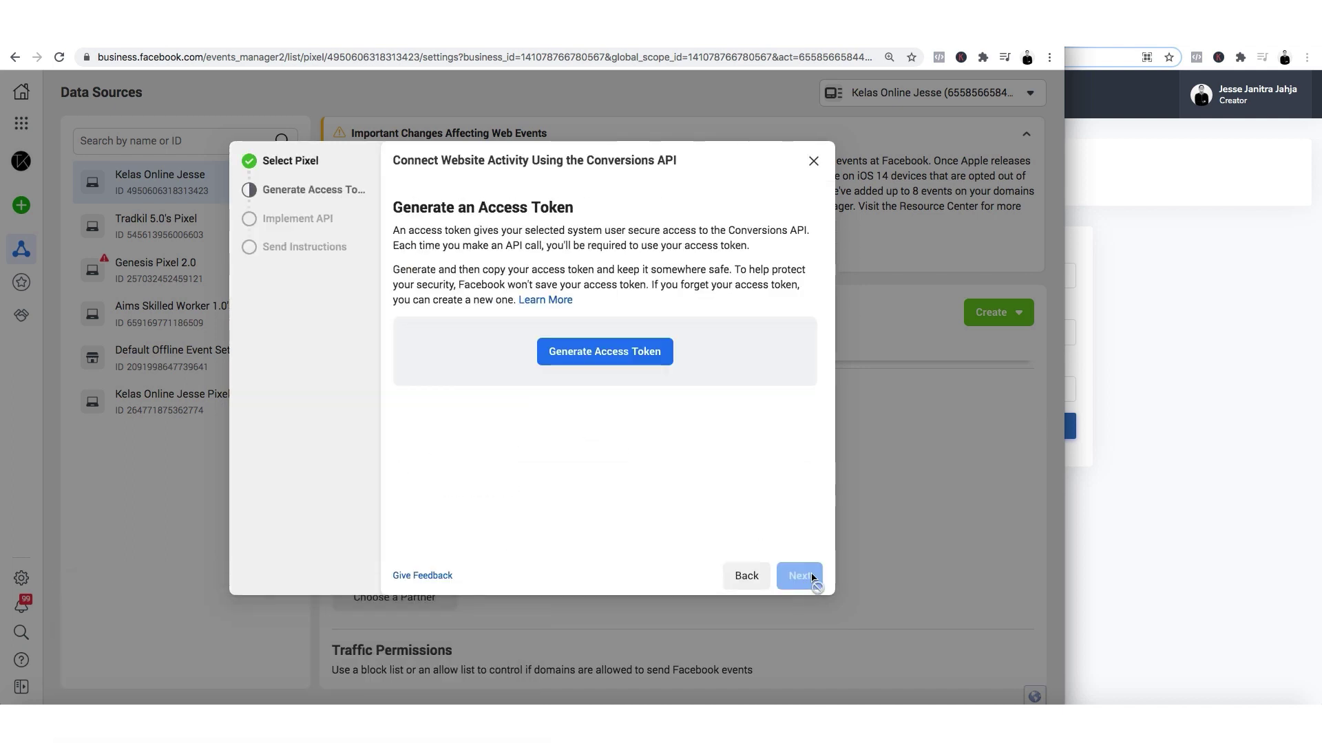
left_click(596, 360)
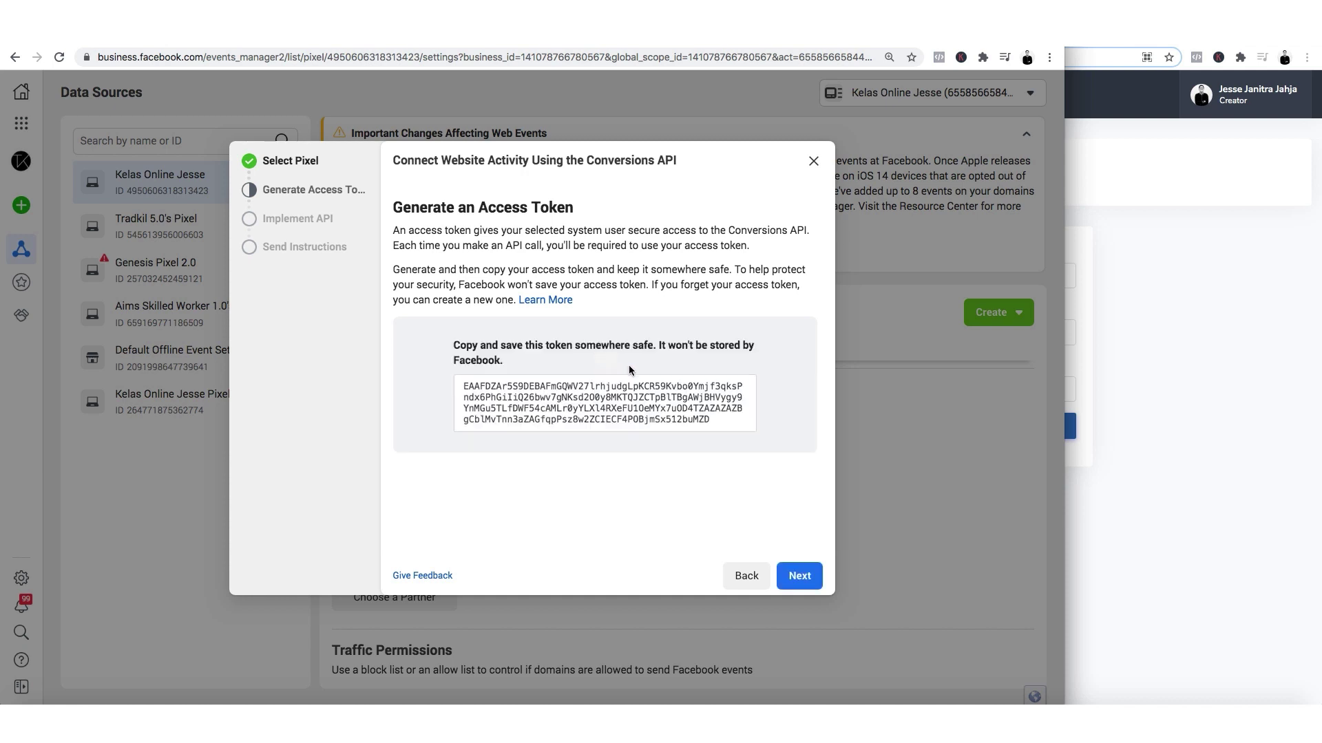
left_click(609, 406)
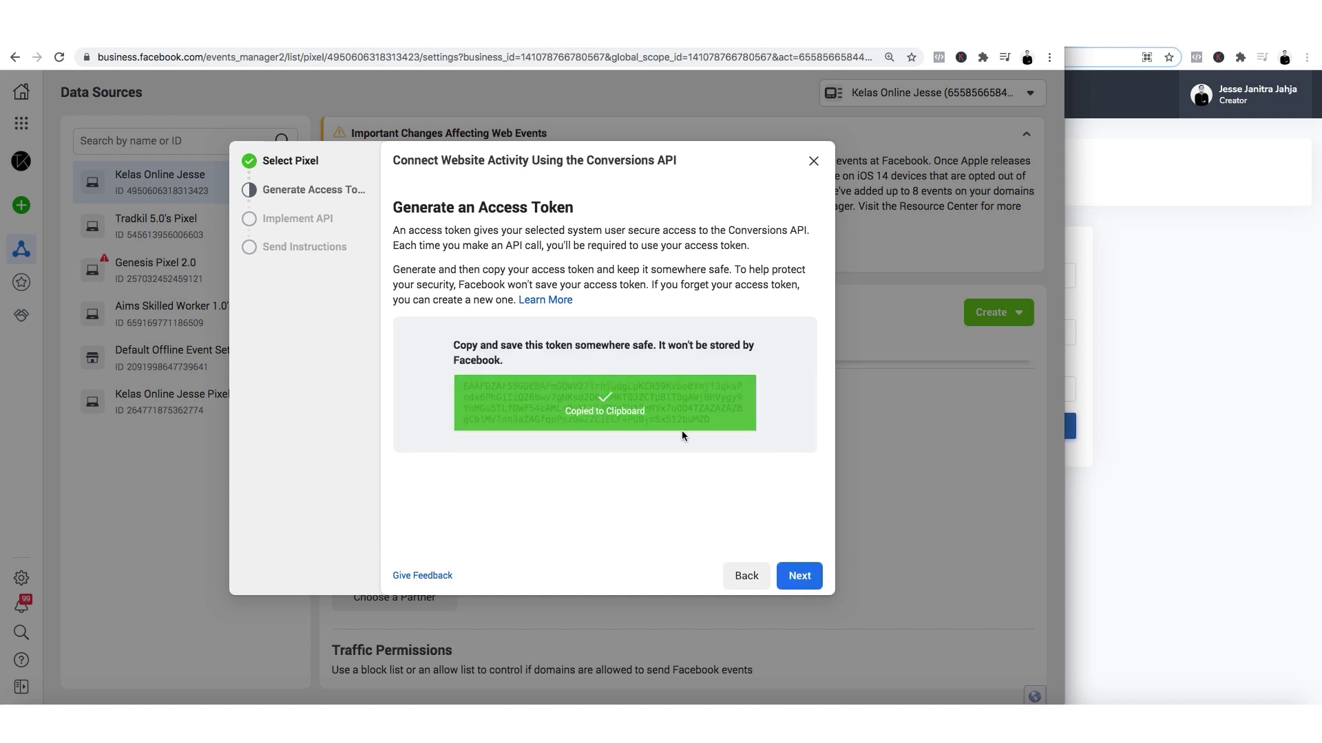
Paste the new access token into Tujuhub's access token field and save the settings.
left_click(1198, 461)
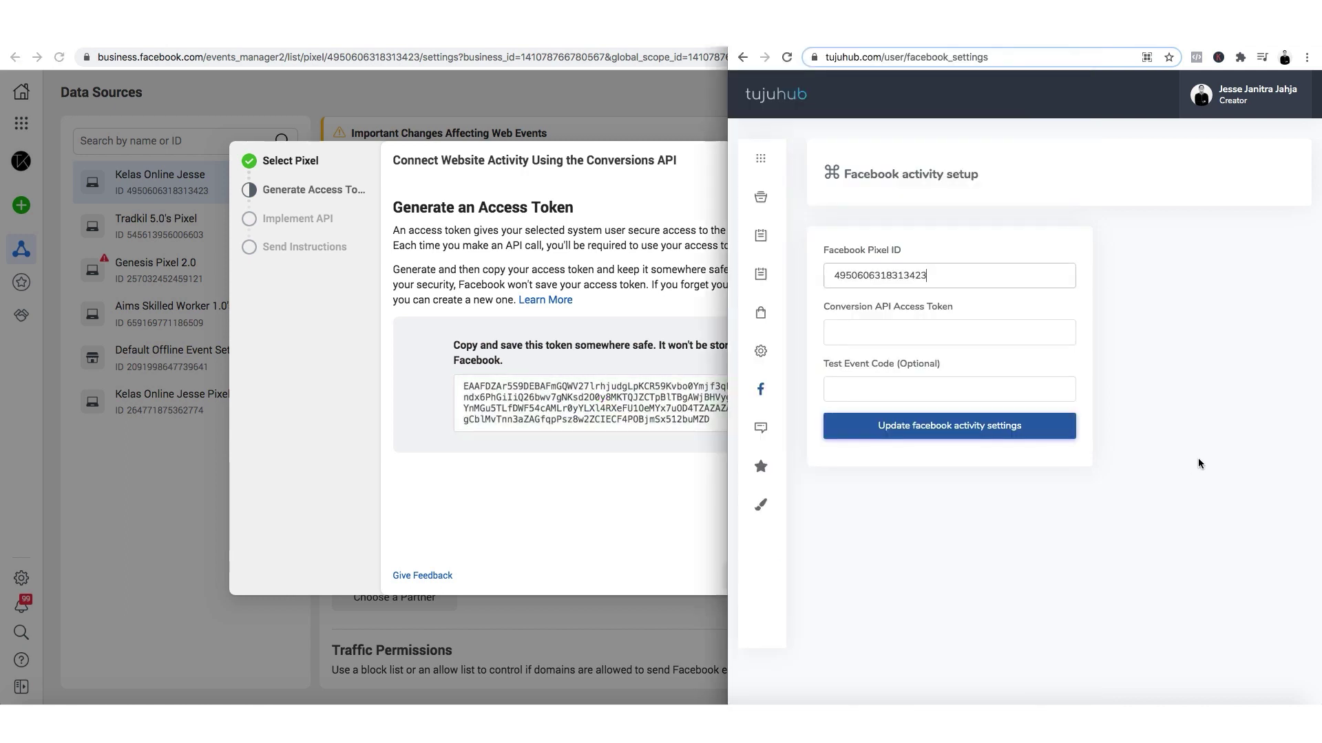
left_click_drag(726, 315, 300, 315)
left_click(674, 329)
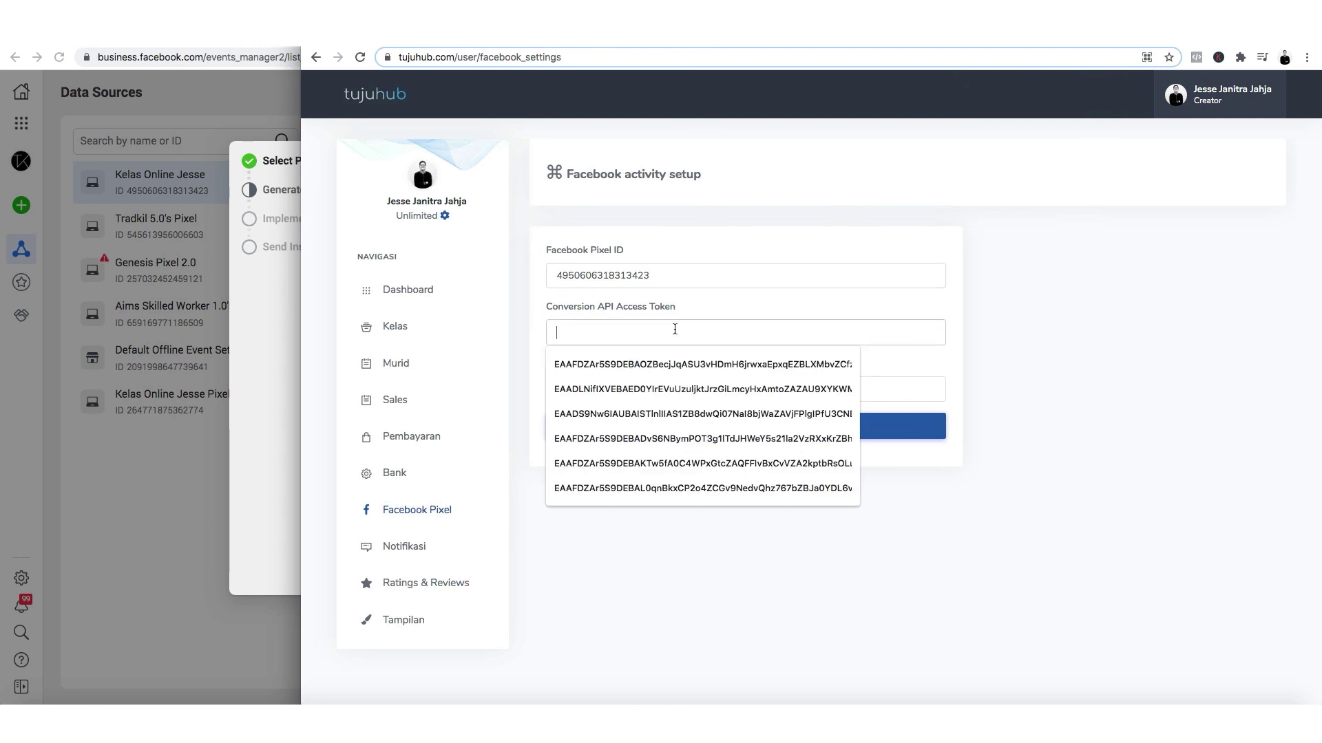
key("ctrl+v")
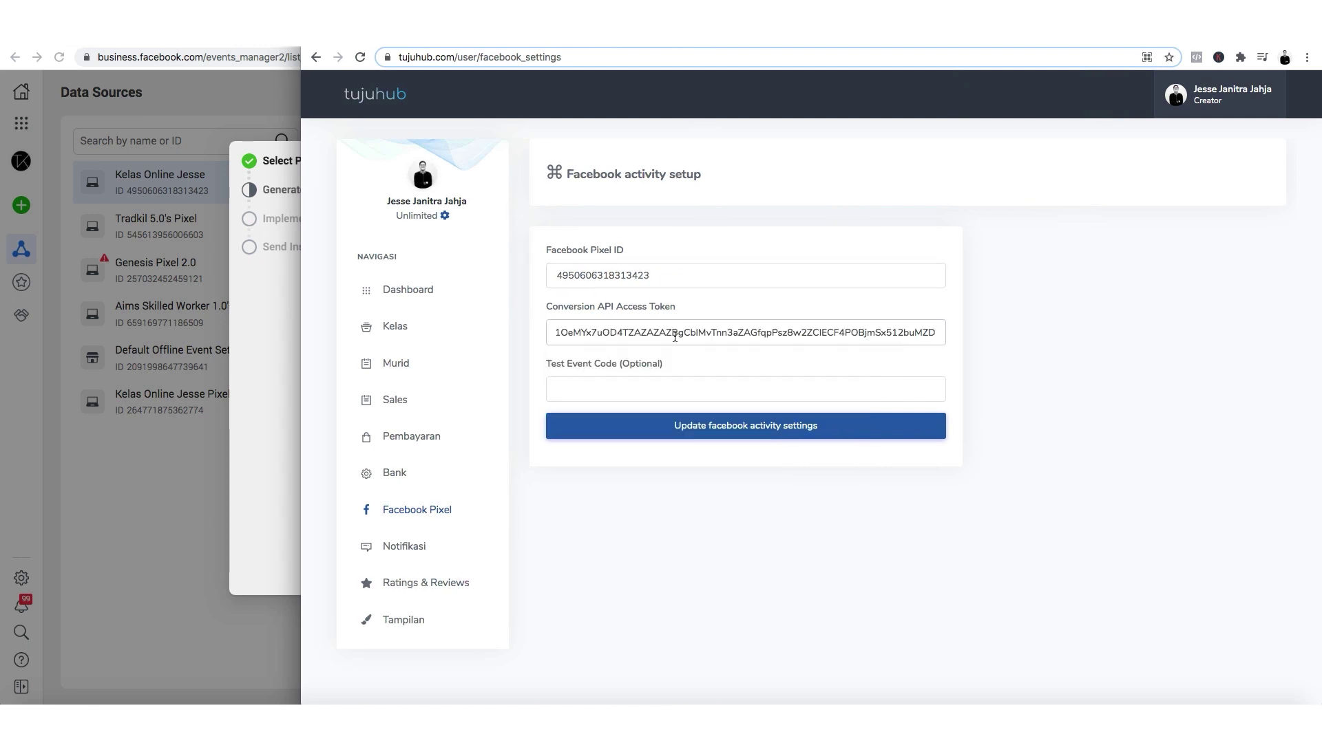
left_click(564, 363)
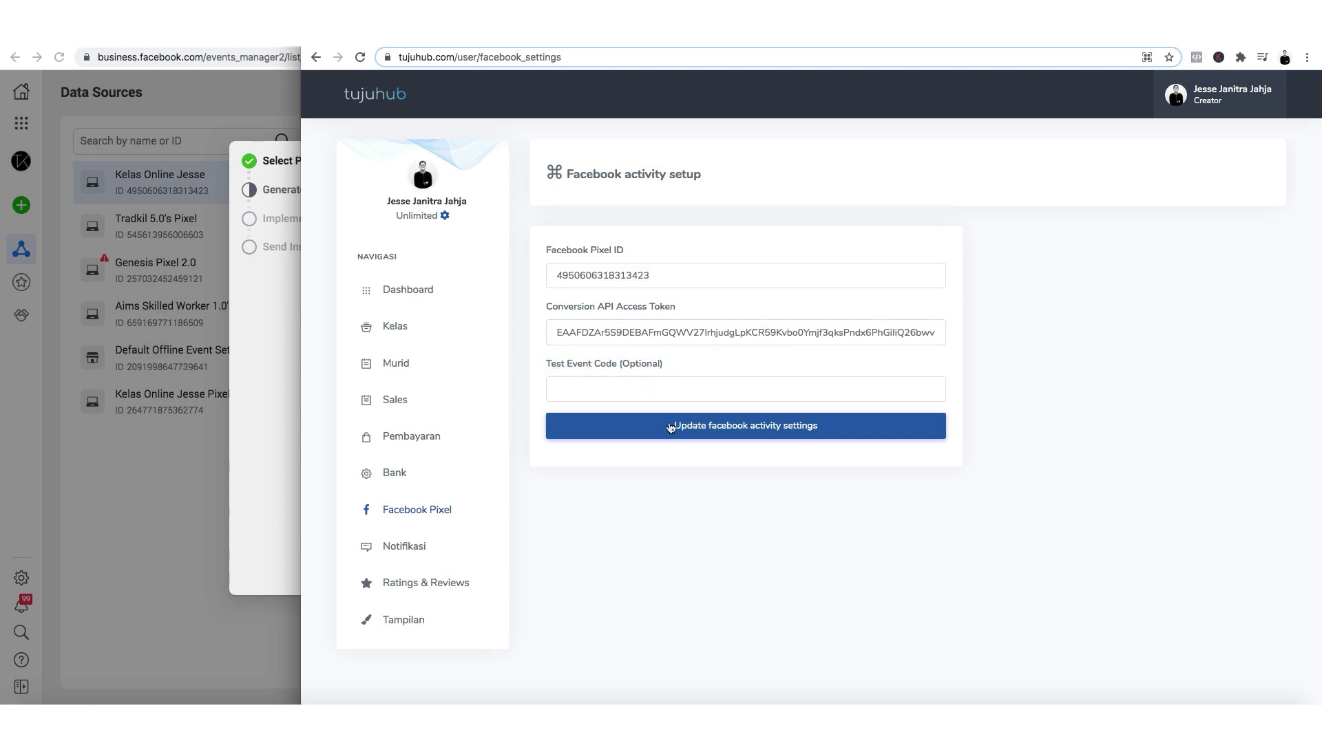
left_click(681, 433)
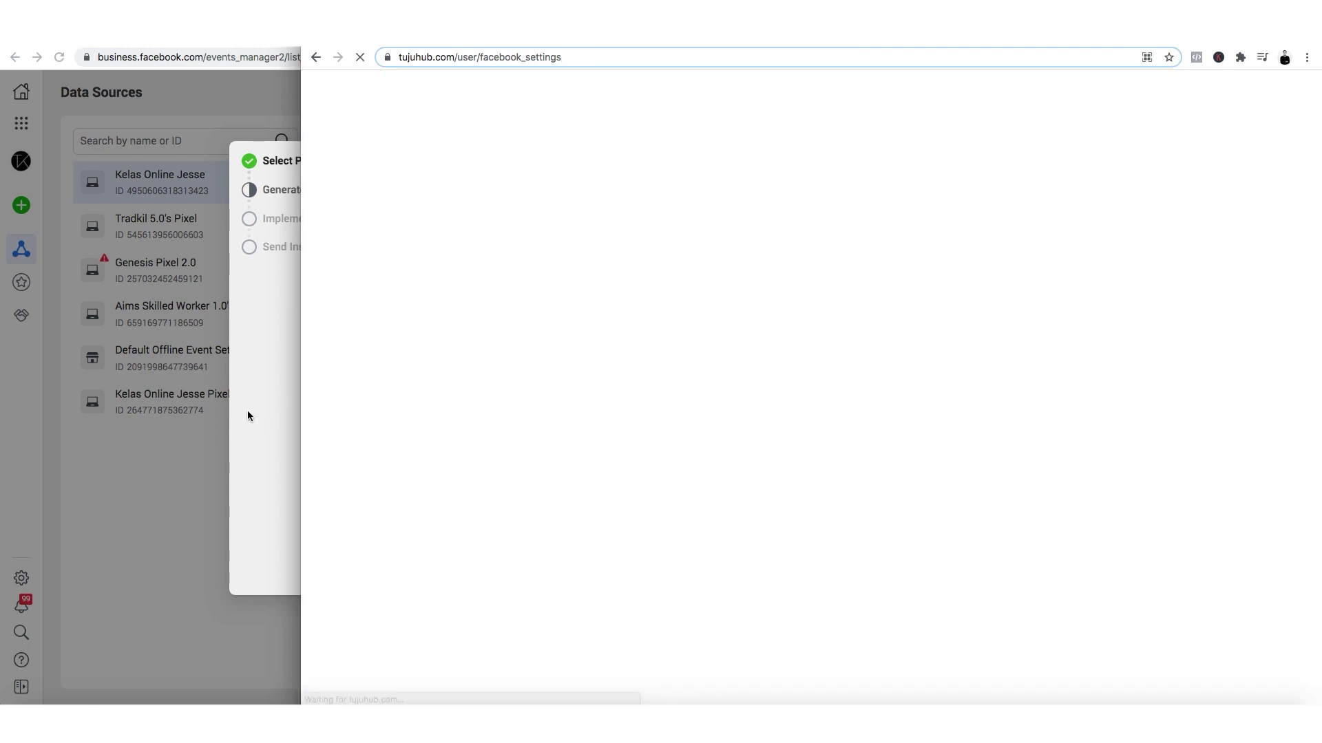
Complete the Conversions API setup through 'Implement the API' and return to the pixel's Settings.
left_click(264, 432)
left_click(1132, 521)
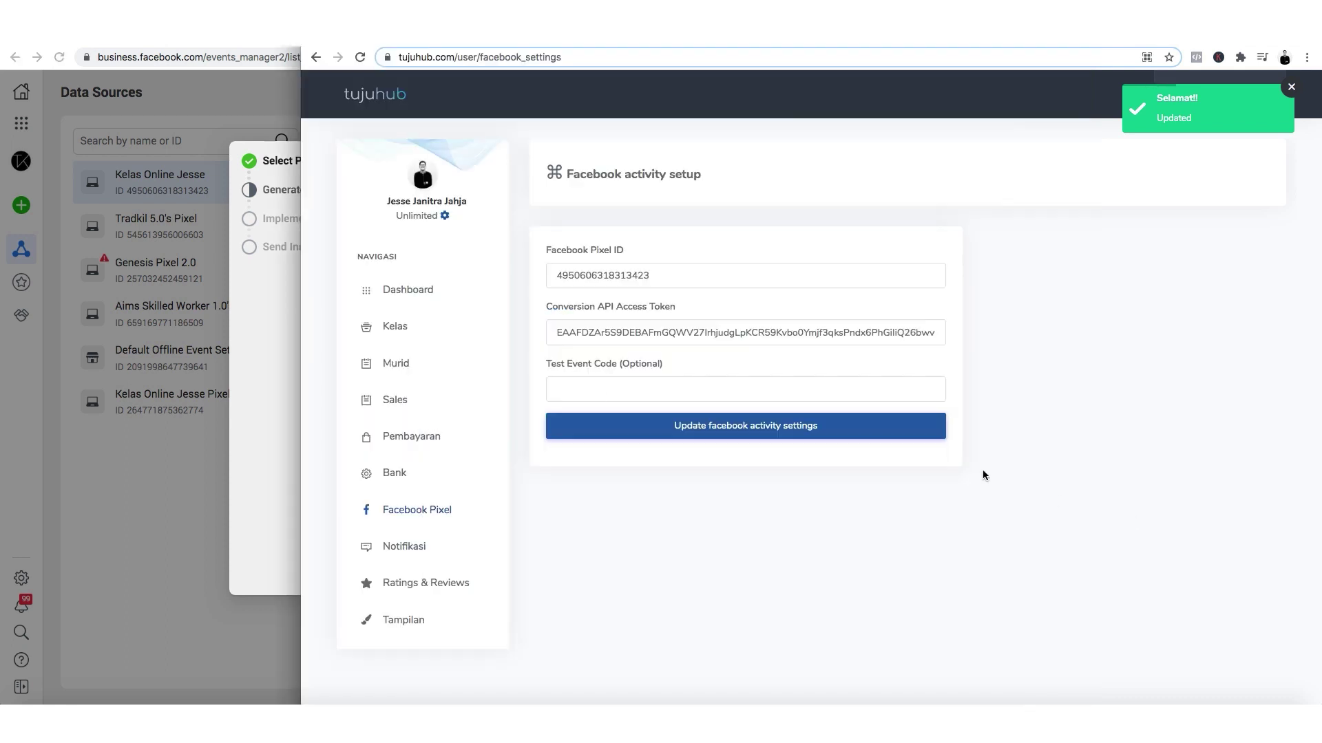
left_click(282, 402)
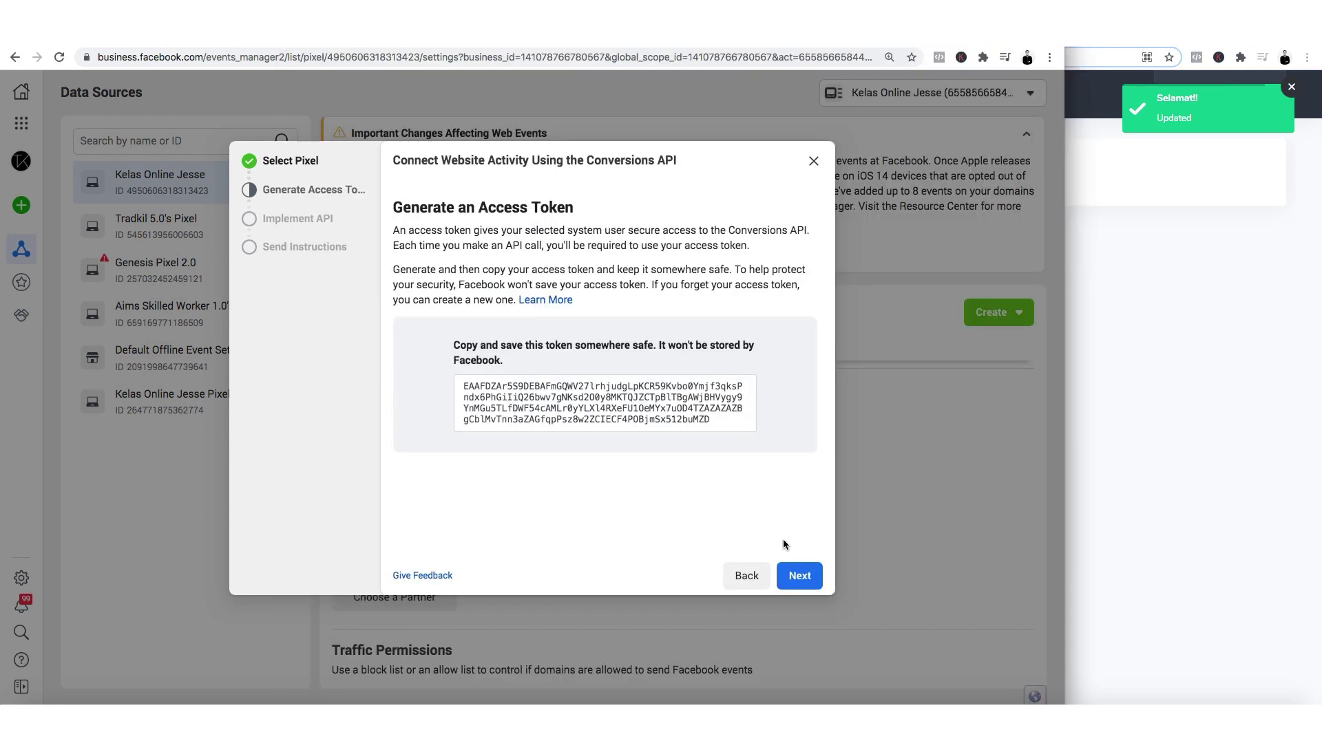
left_click(800, 576)
left_click(836, 590)
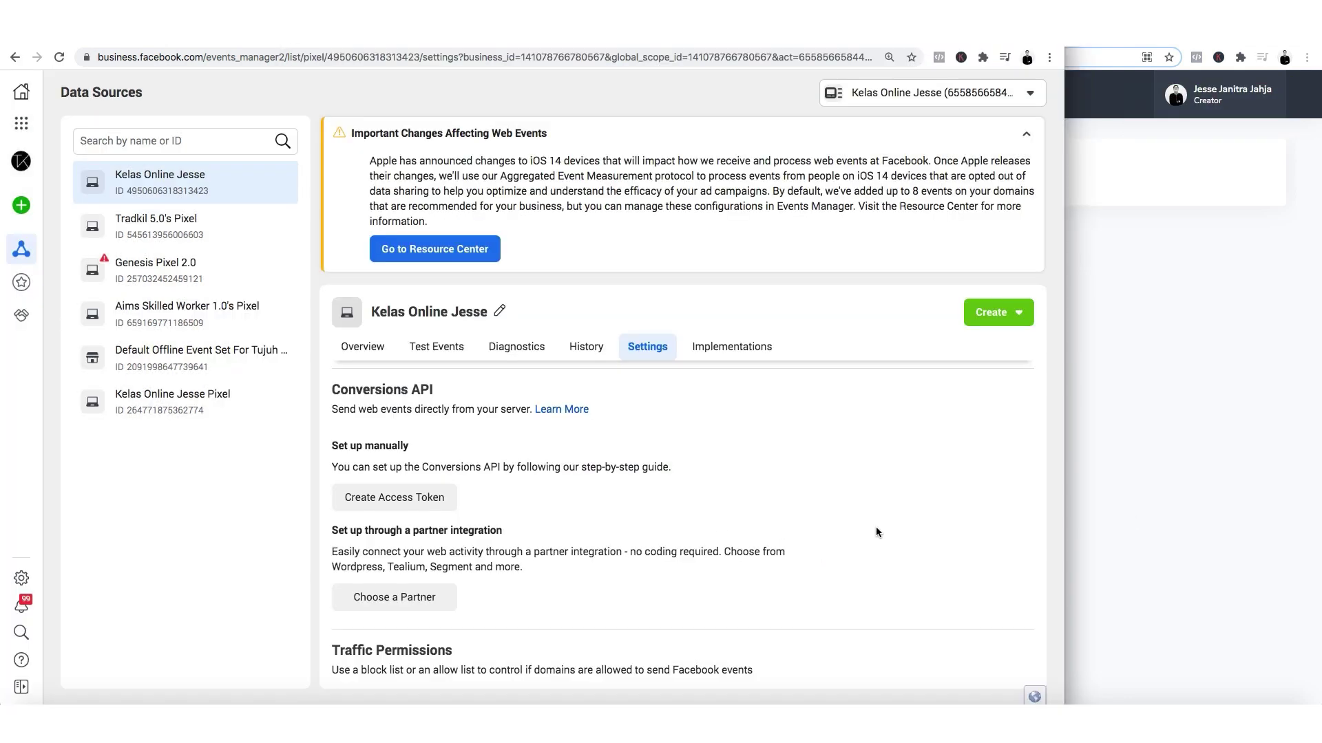
left_click(1129, 474)
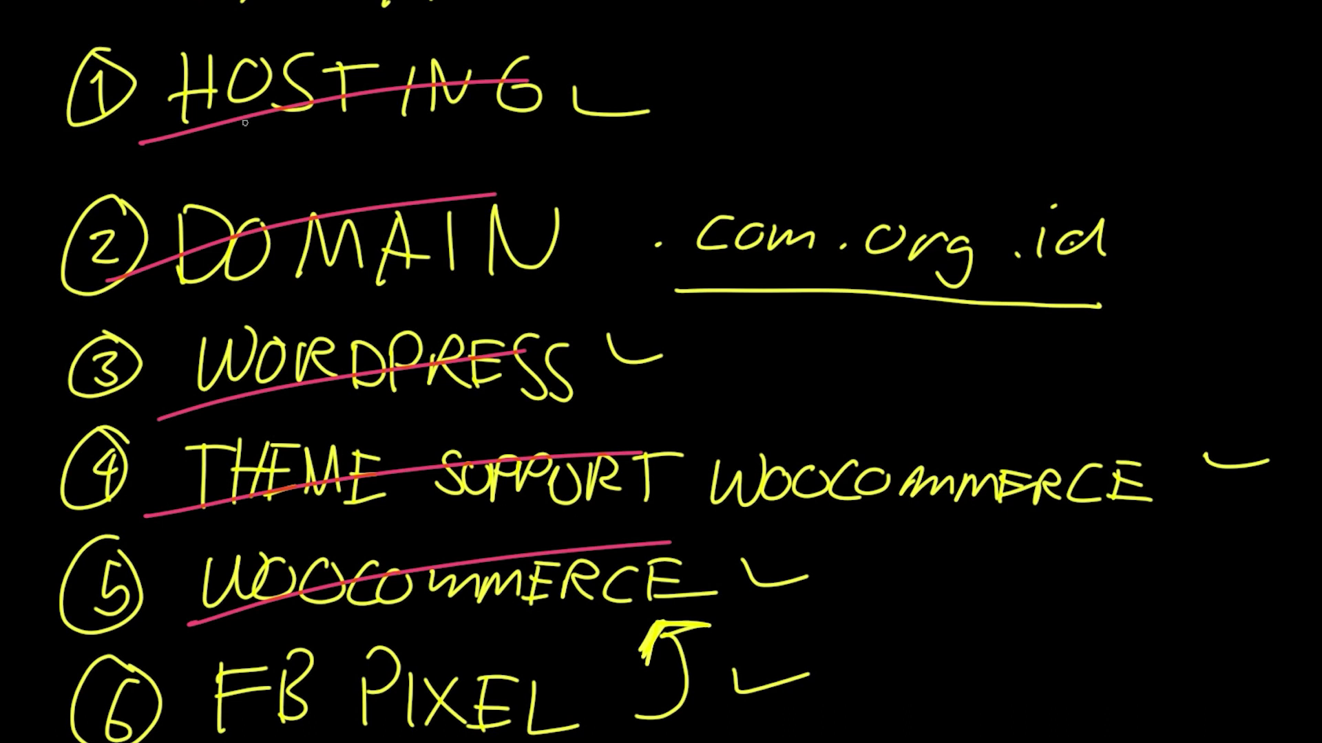
Mark HOSTING, DOMAIN, WORDPRESS, THEME SUPPORT and WOOCOMMERCE as done with yellow pen strokes.
left_click_drag(230, 146, 411, 156)
left_click_drag(243, 285, 406, 240)
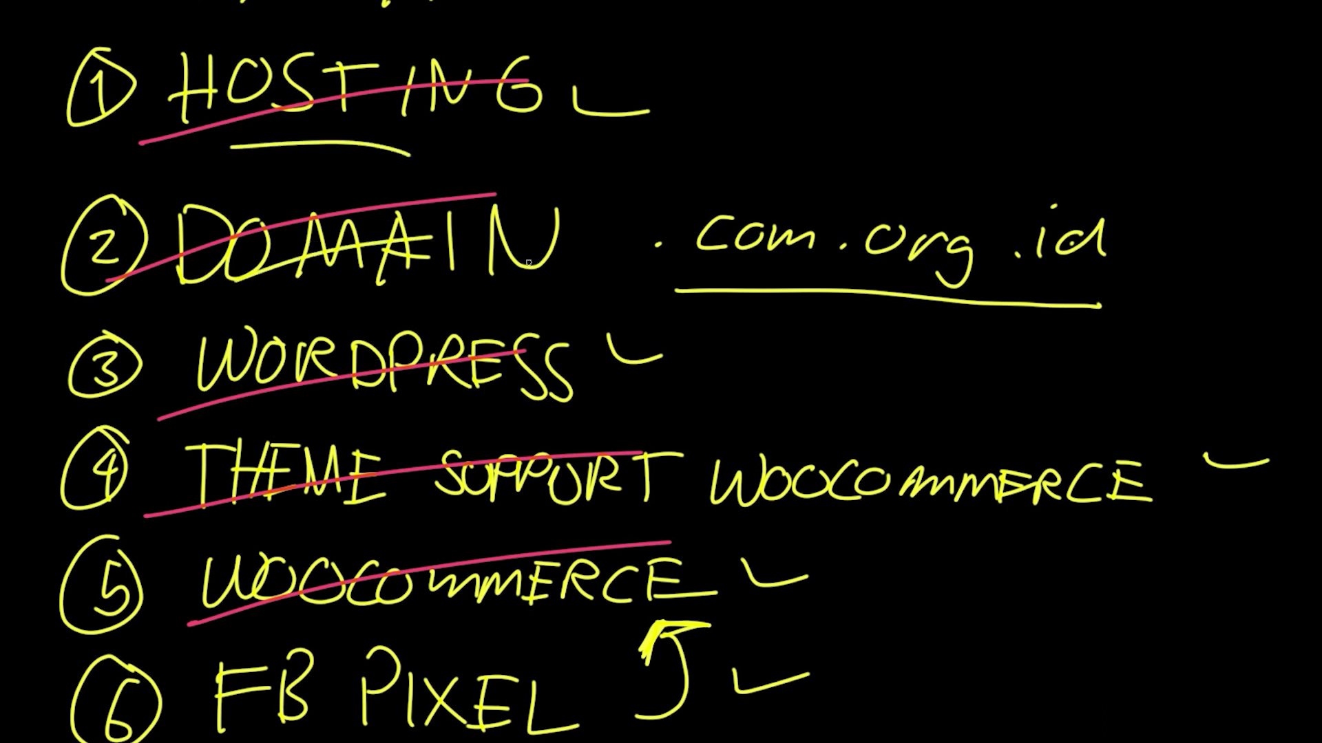
left_click_drag(294, 120, 380, 92)
left_click_drag(317, 390, 447, 358)
left_click_drag(346, 508, 466, 484)
left_click_drag(396, 603, 567, 553)
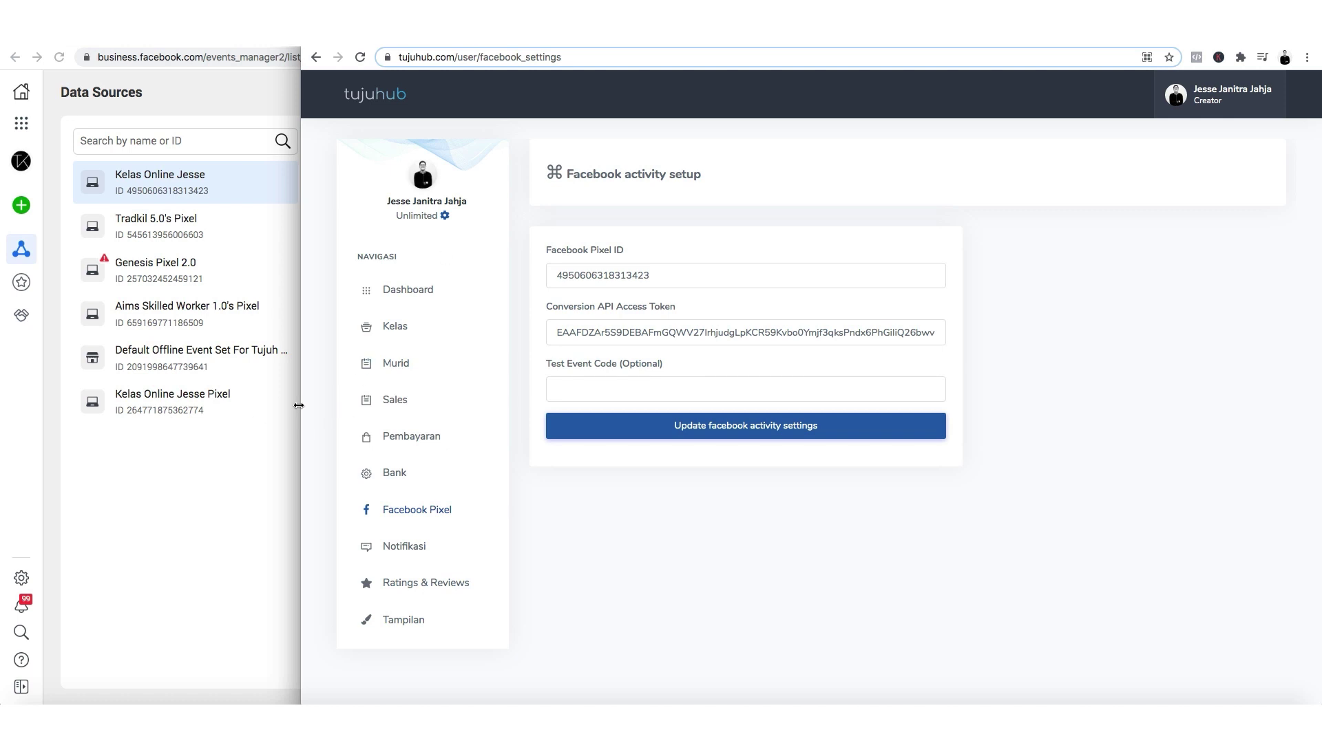
Resize the Tujuhub window beside Events Manager and open the Kelas course list.
left_click_drag(299, 413, 402, 383)
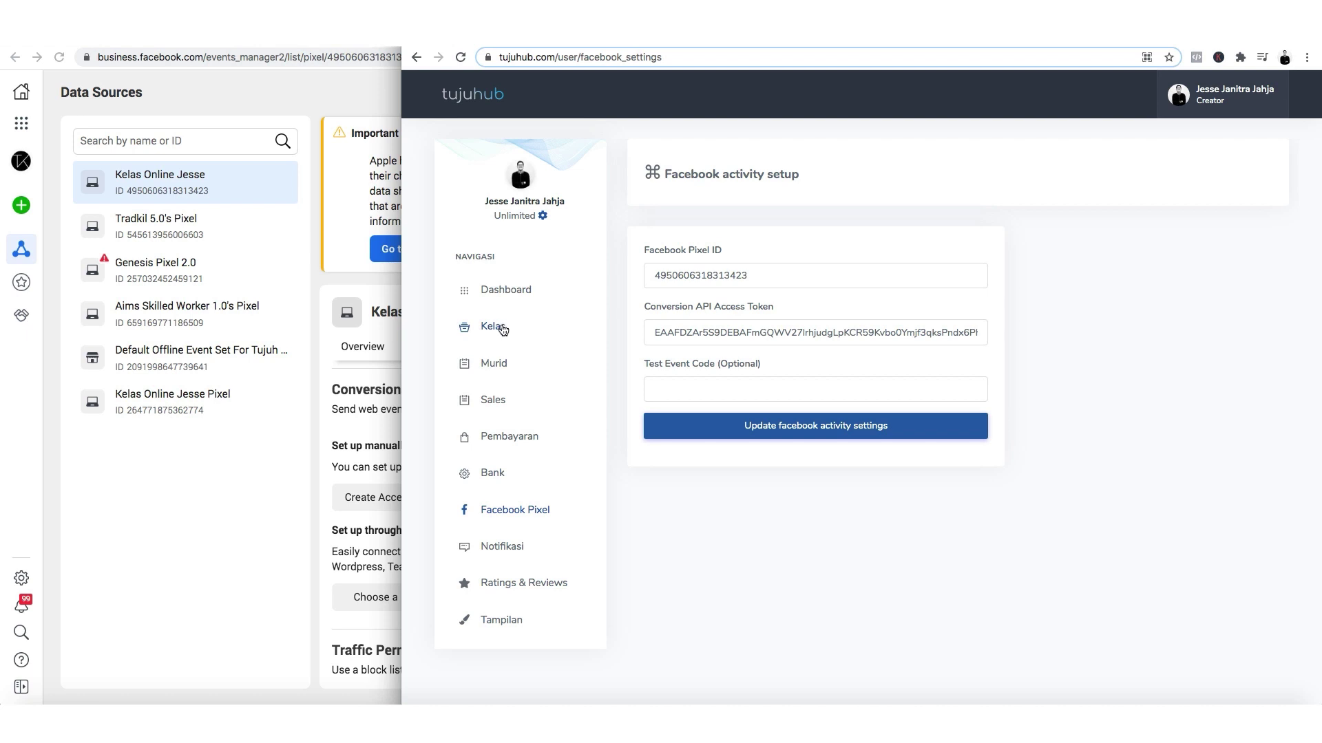
left_click(498, 331)
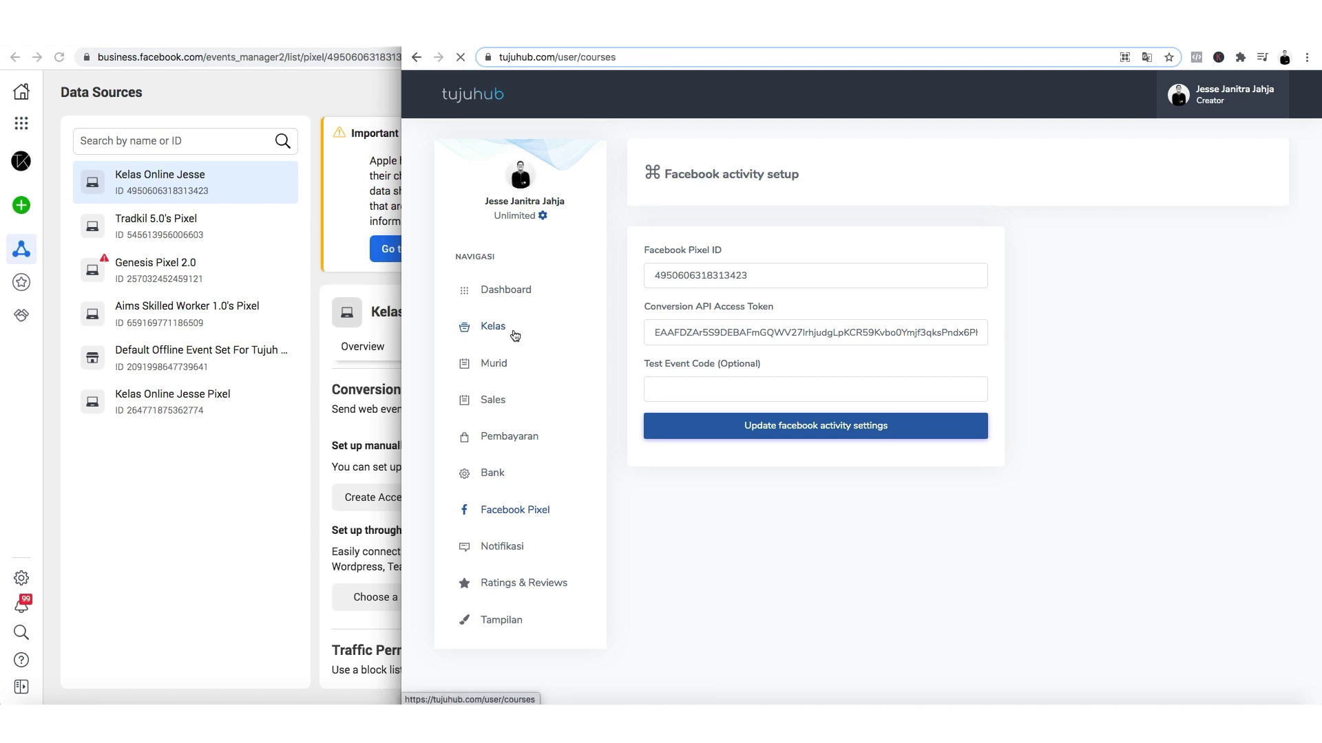
scroll(1013, 539, "down", 1)
scroll(1014, 542, "down", 10)
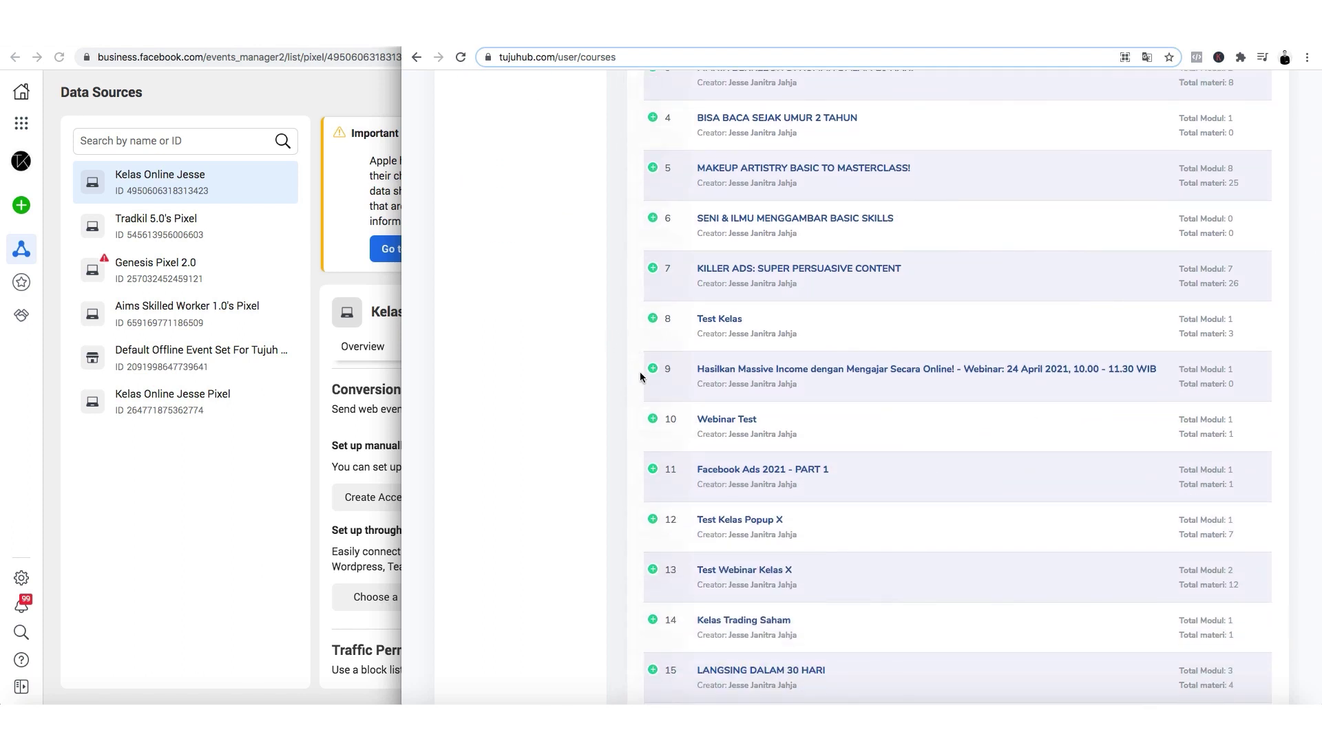
scroll(650, 372, "up", 6)
Open the KILLER ADS: SUPER PERSUASIVE CONTENT public page from row 7's Actions menu.
left_click(652, 587)
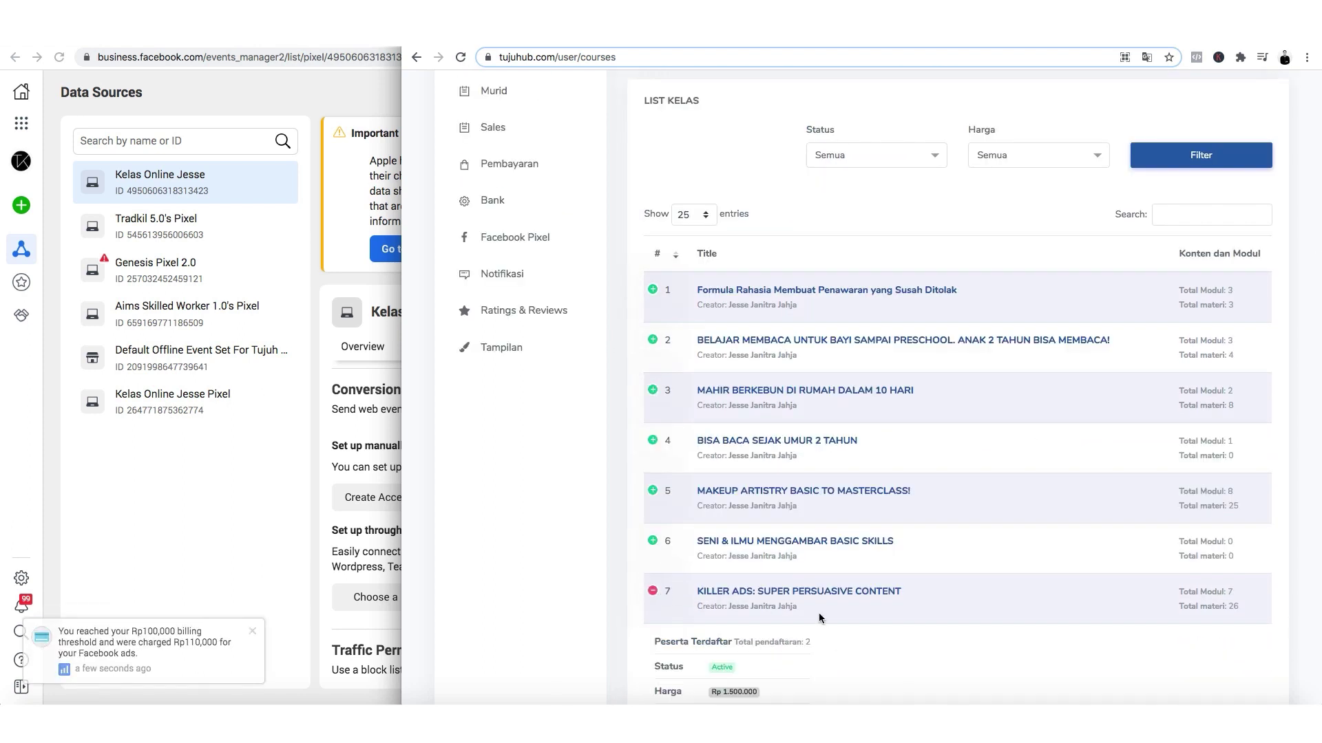
scroll(828, 629, "down", 1)
left_click(669, 585)
left_click(723, 584)
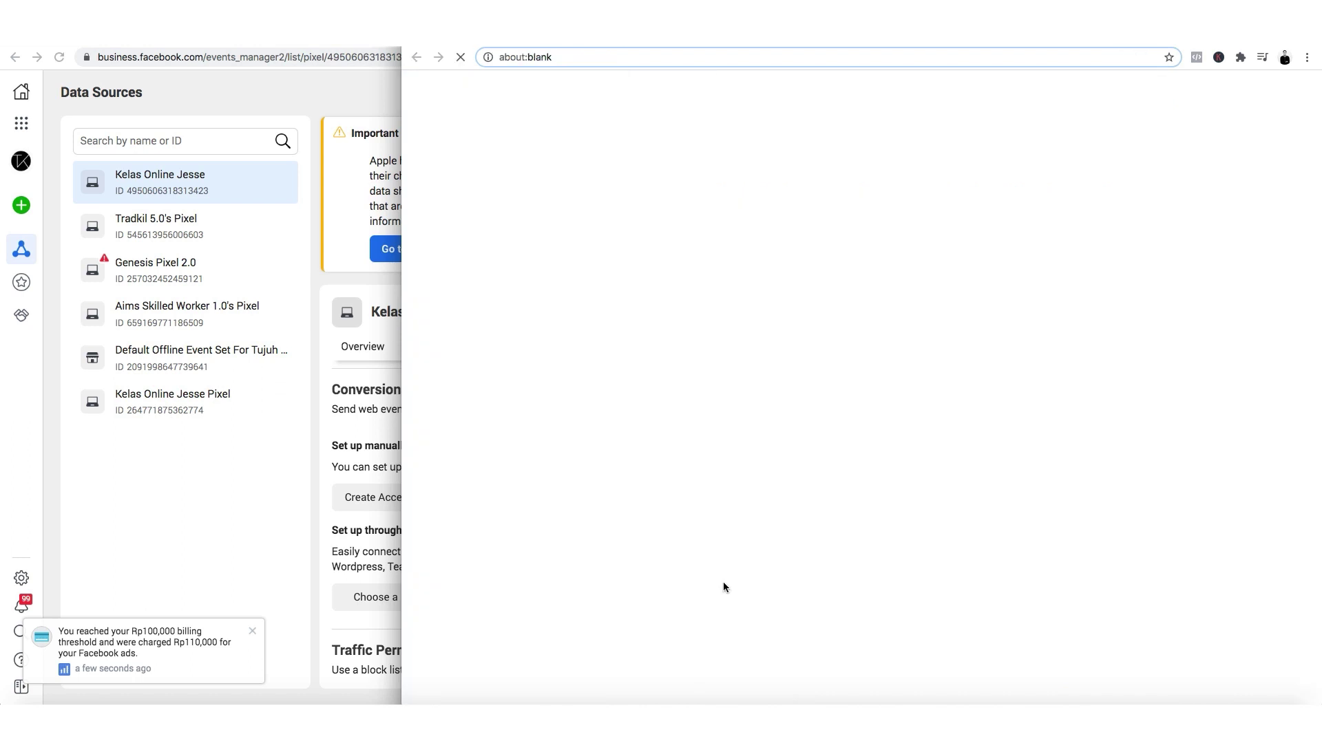
left_click(649, 58)
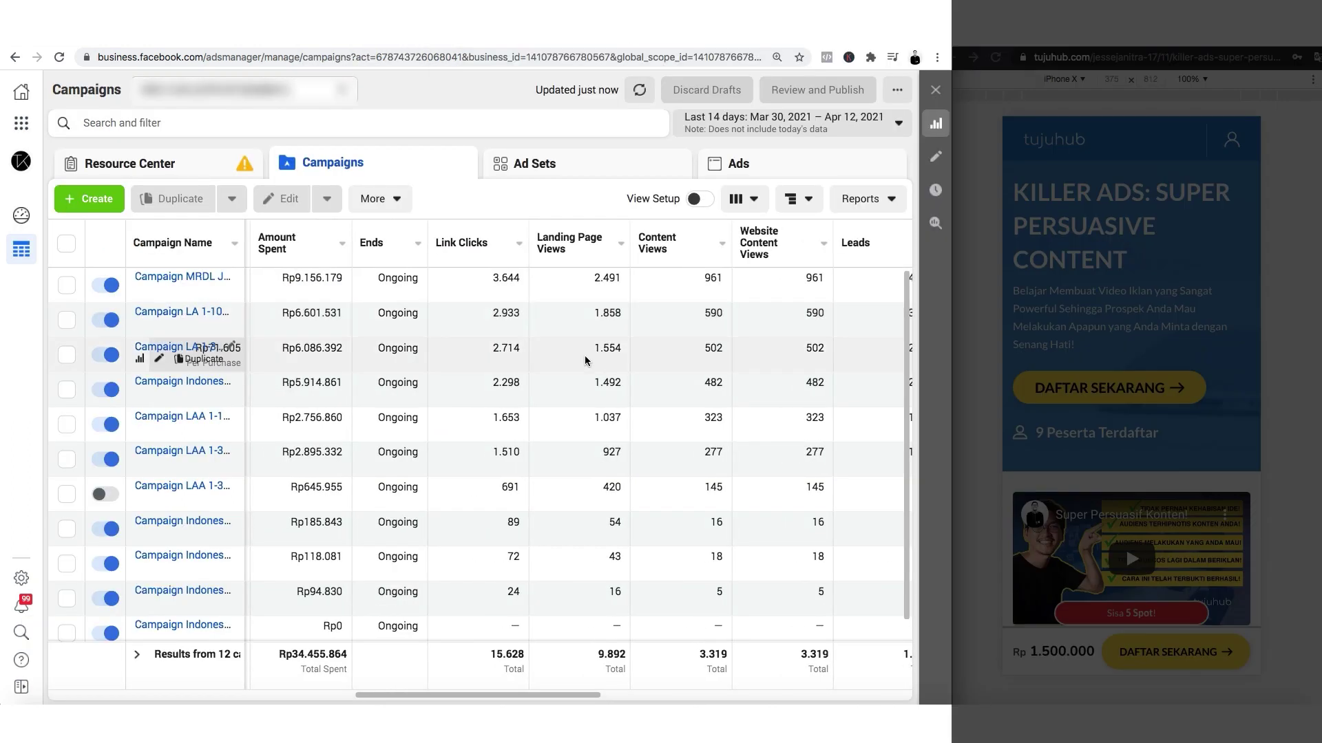
Look over the KILLER ADS course page in the preview window.
left_click(1181, 192)
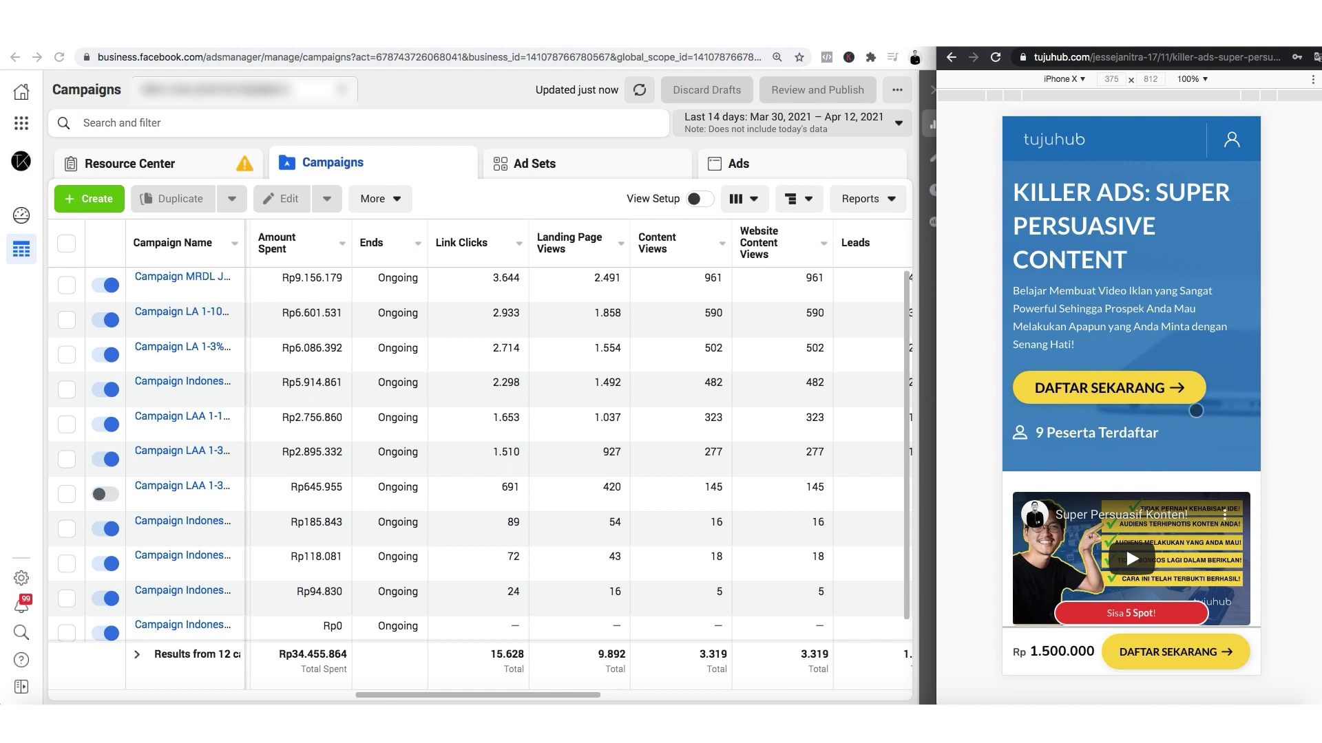
scroll(1150, 347, "down", 3)
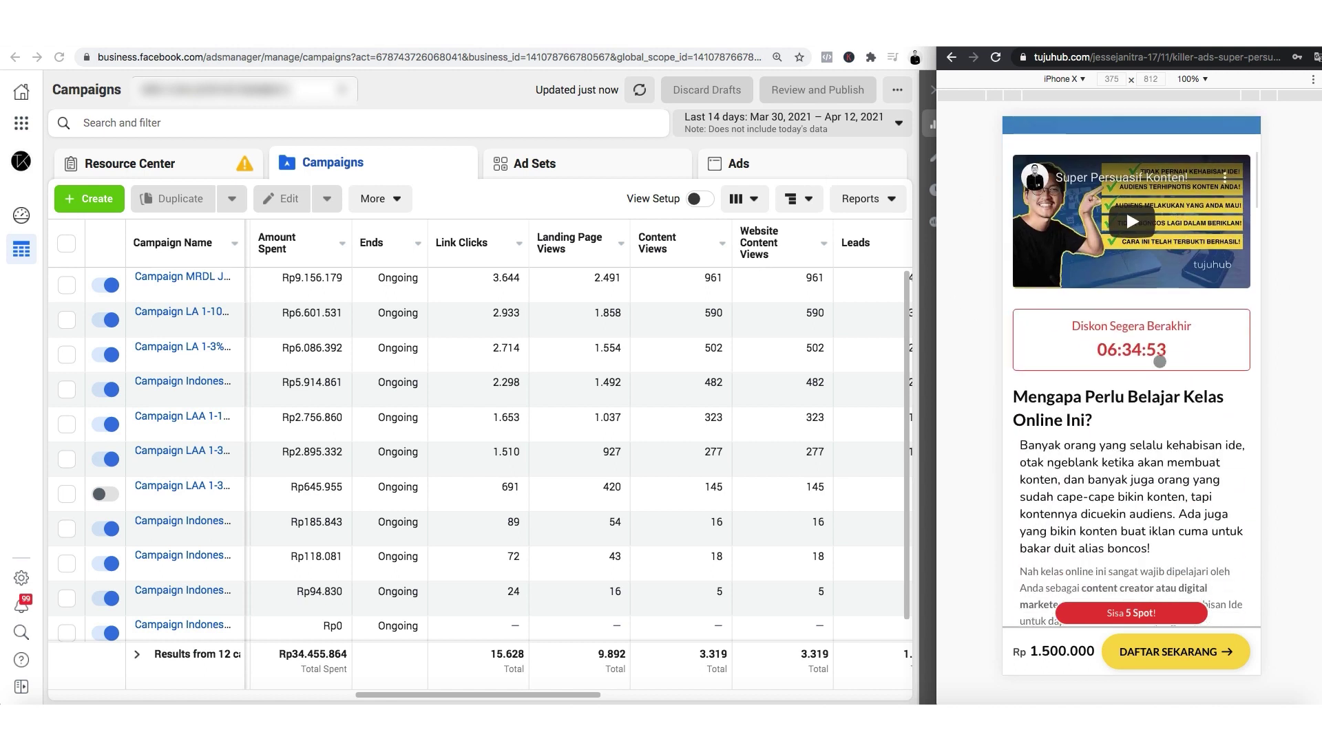
scroll(1158, 363, "up", 3)
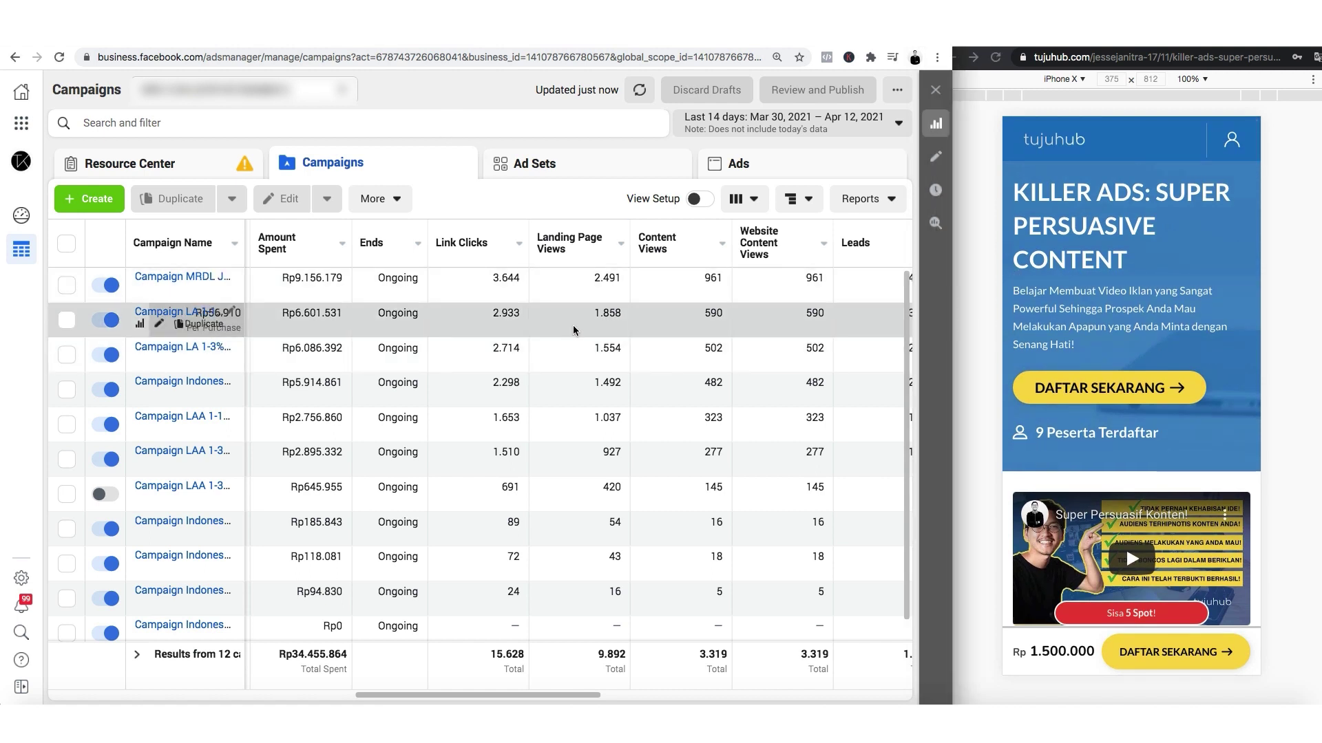
scroll(550, 324, "right", 5)
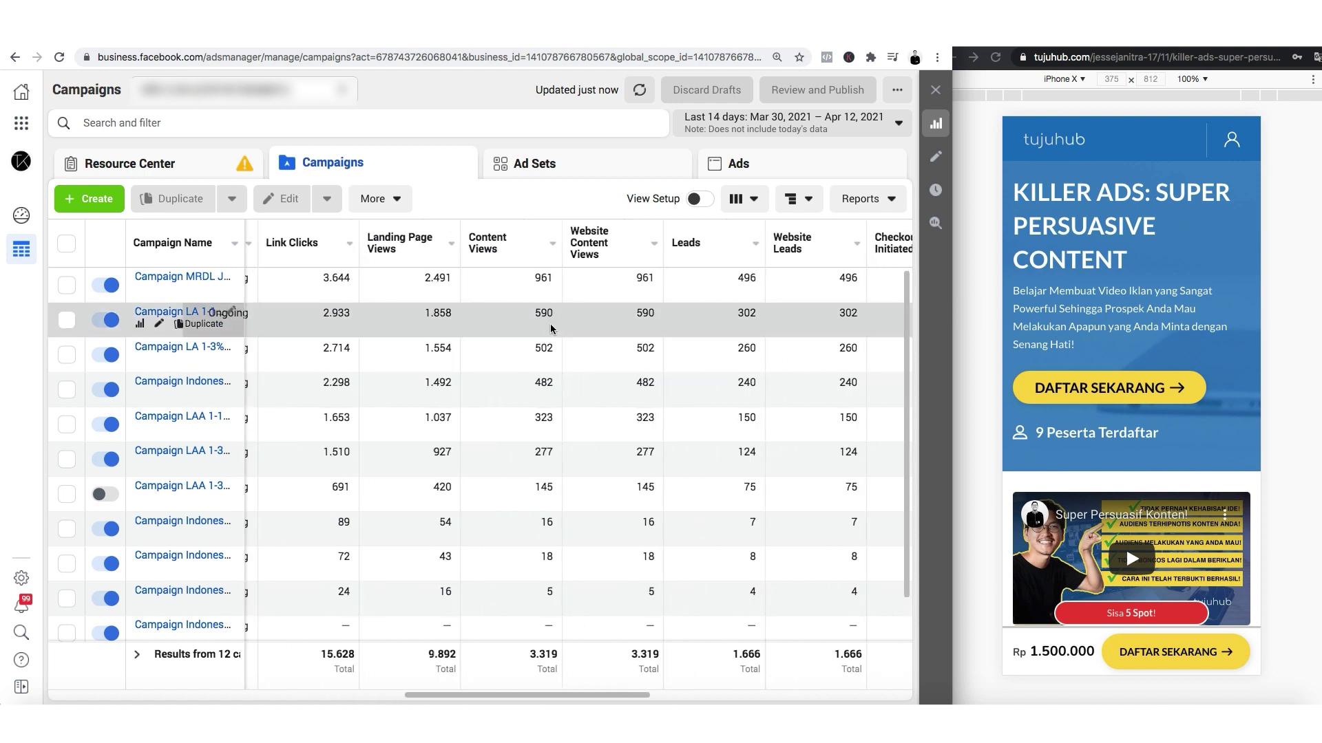
left_click(1162, 320)
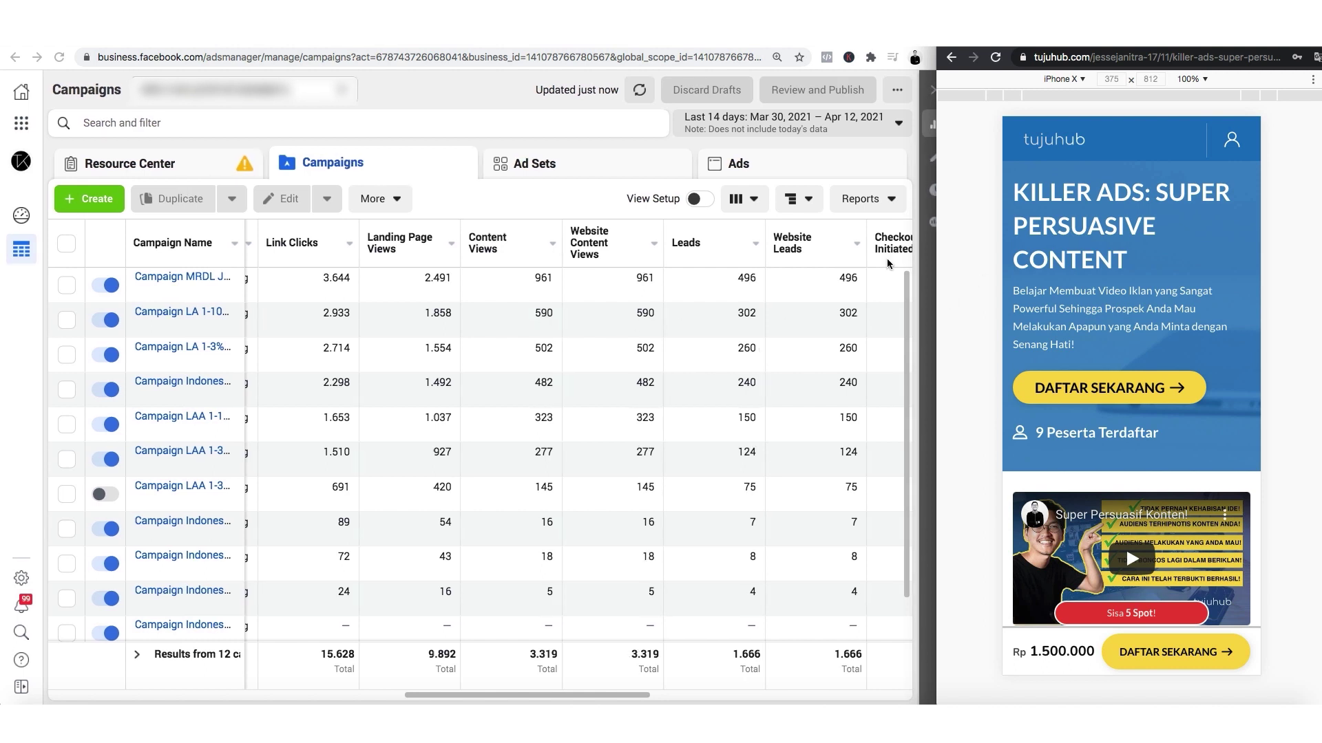
Scroll the campaign table right and highlight the first campaign's 2.491 landing page views.
left_click(434, 82)
scroll(507, 232, "right", 1)
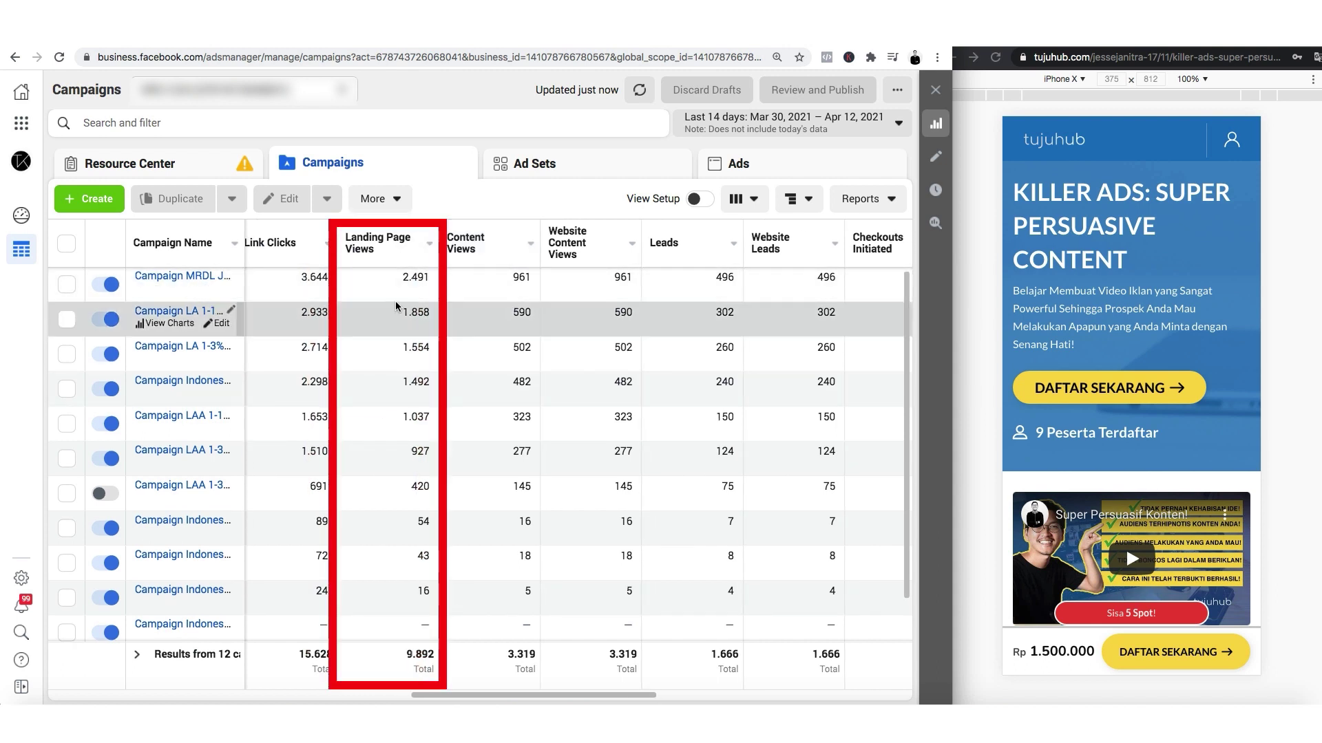
scroll(406, 279, "right", 1)
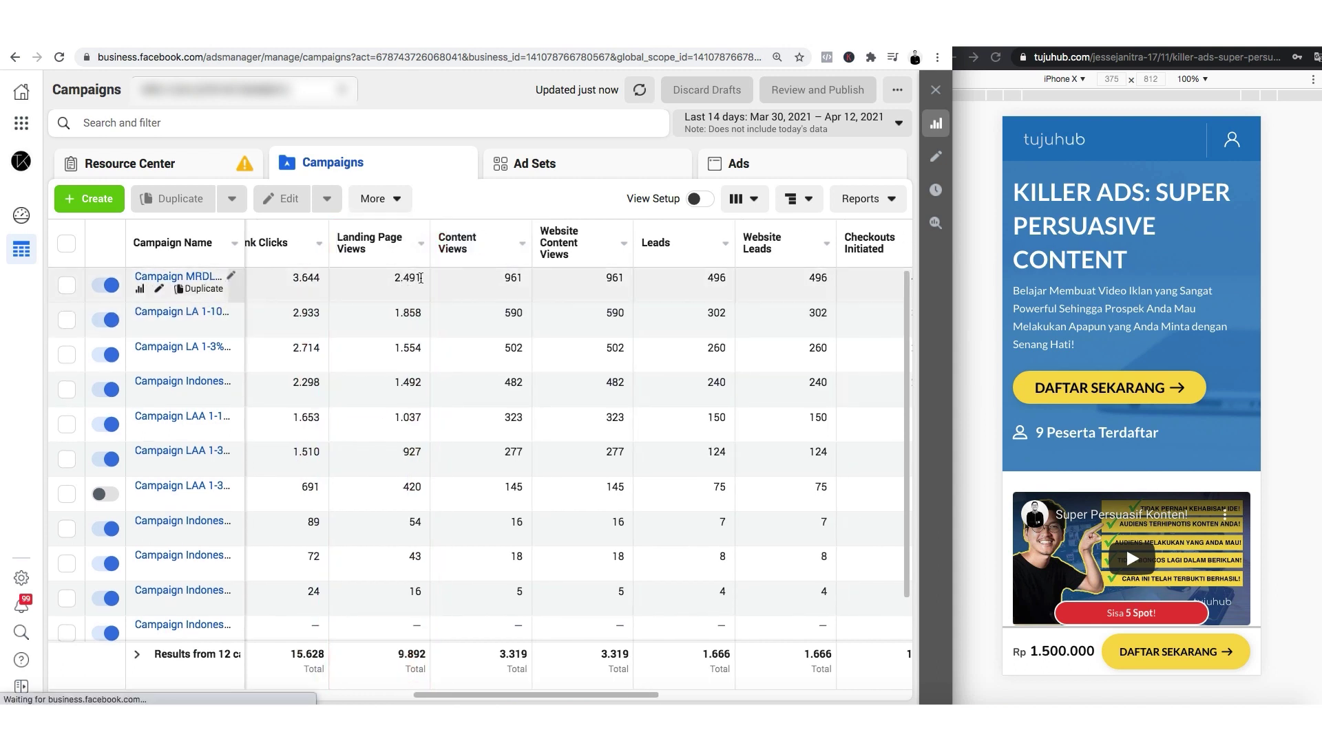
left_click(403, 280)
left_click_drag(392, 281, 419, 276)
left_click(418, 277)
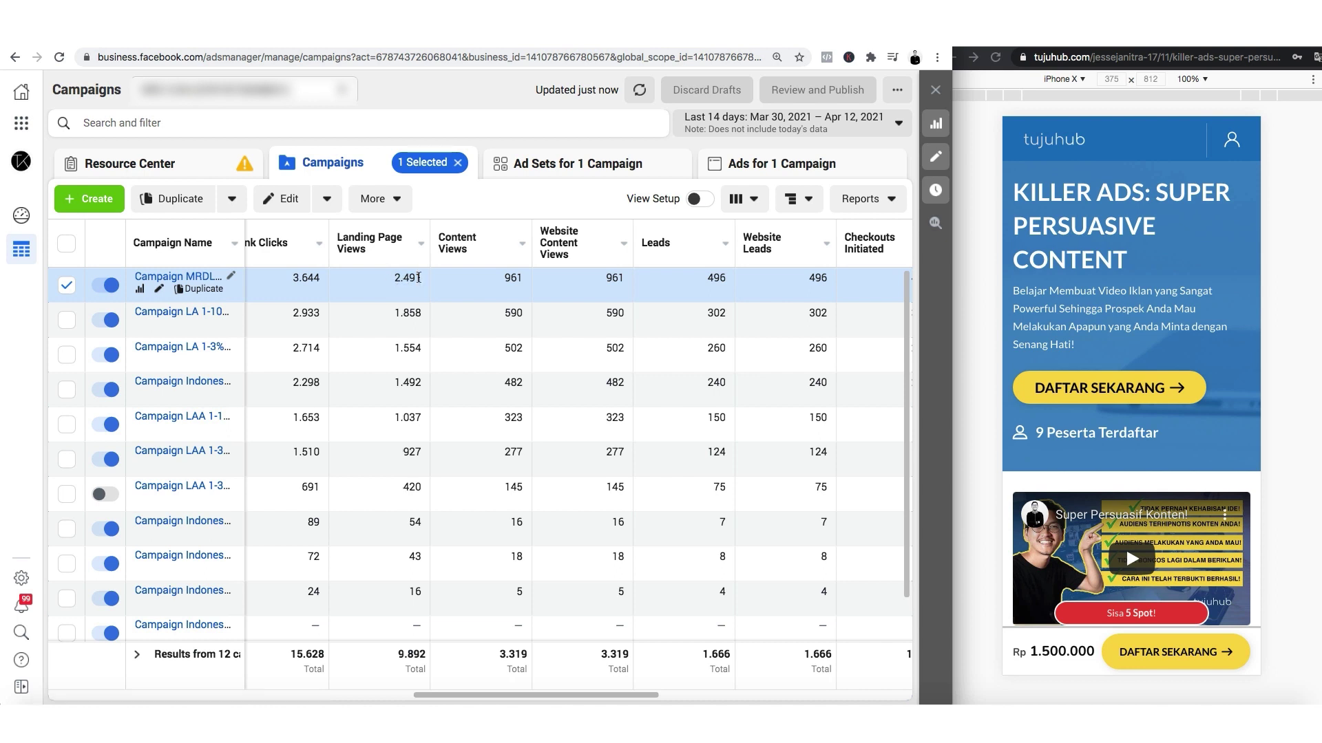
Scroll the course page and register via DAFTAR SEKARANG to bring up the sign-up form.
left_click(1136, 375)
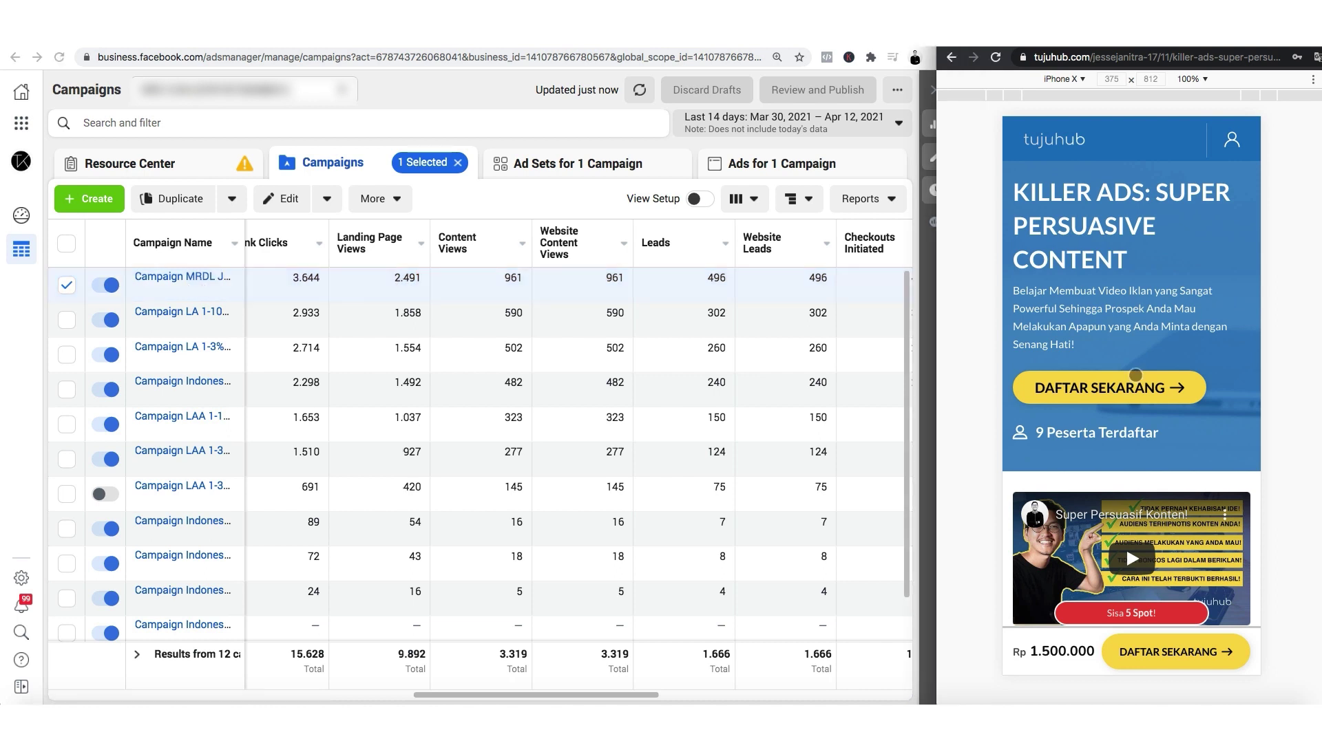
scroll(1144, 354, "down", 1)
scroll(1143, 353, "down", 10)
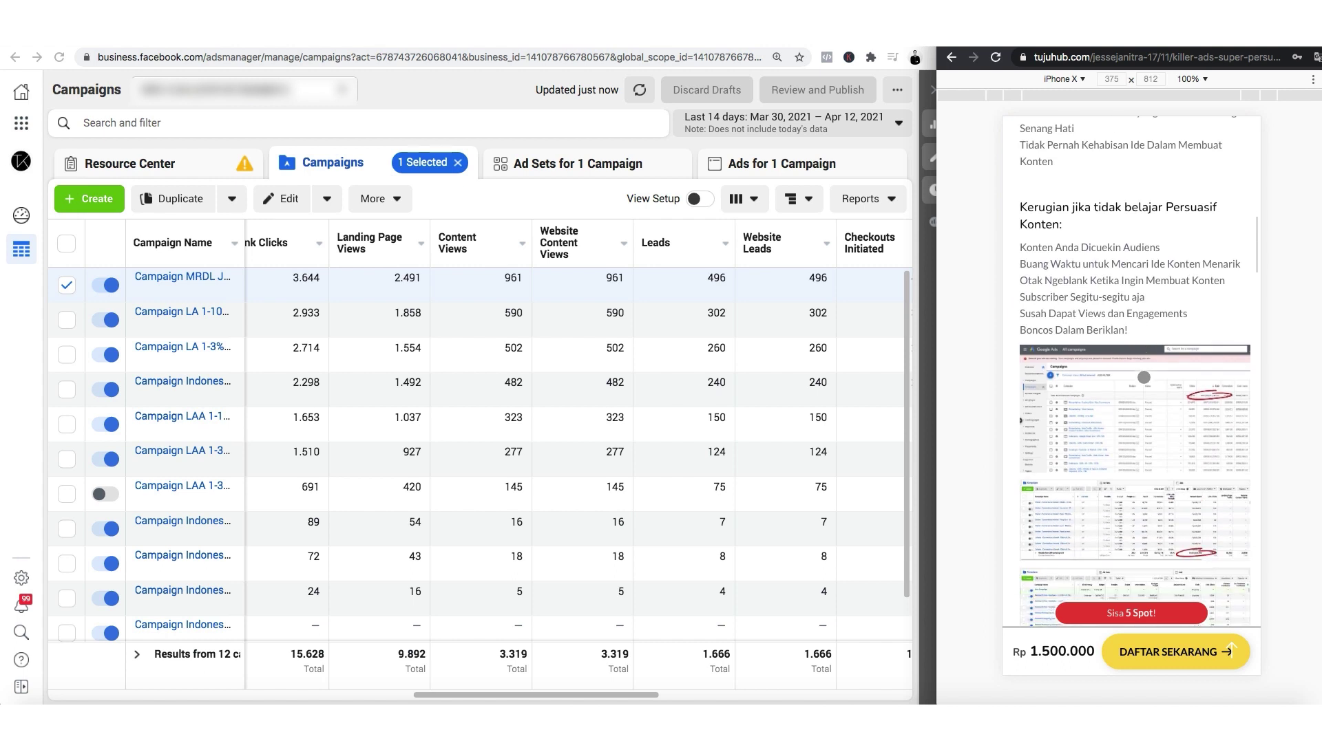
scroll(1143, 377, "down", 15)
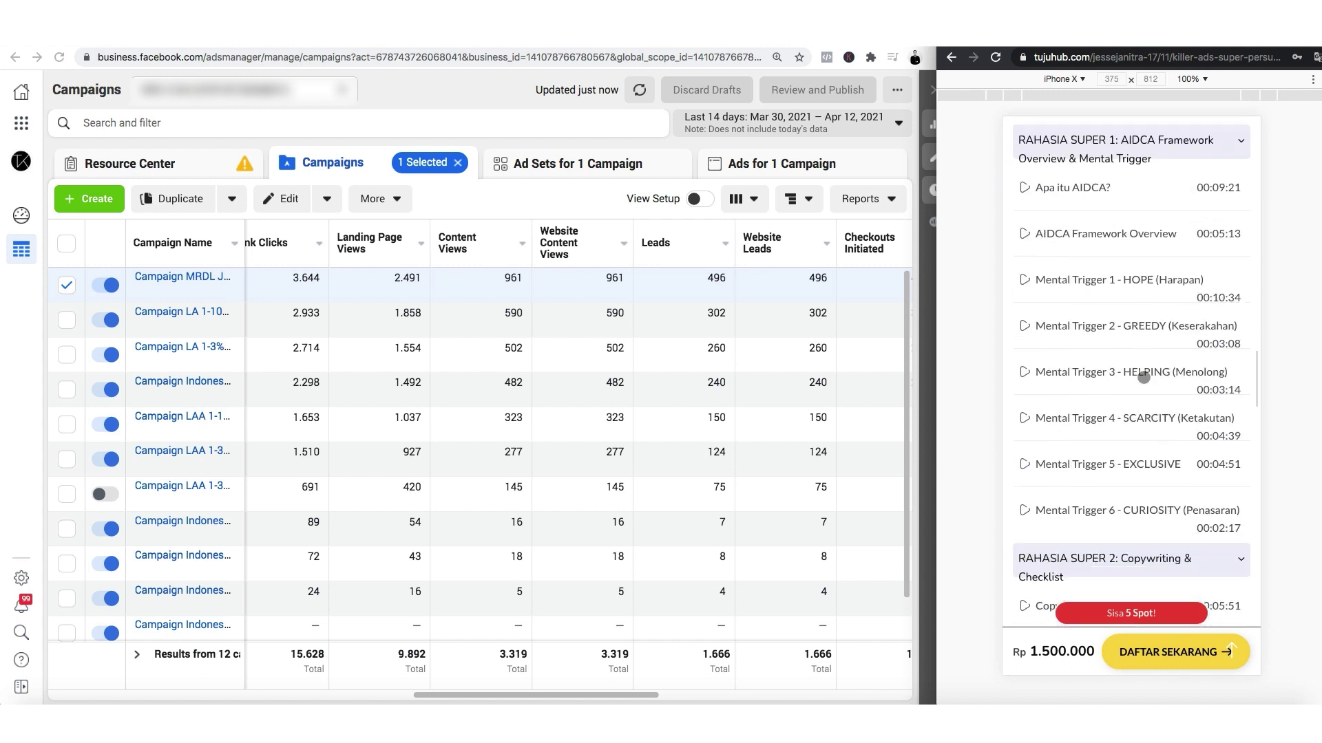
scroll(1143, 377, "down", 10)
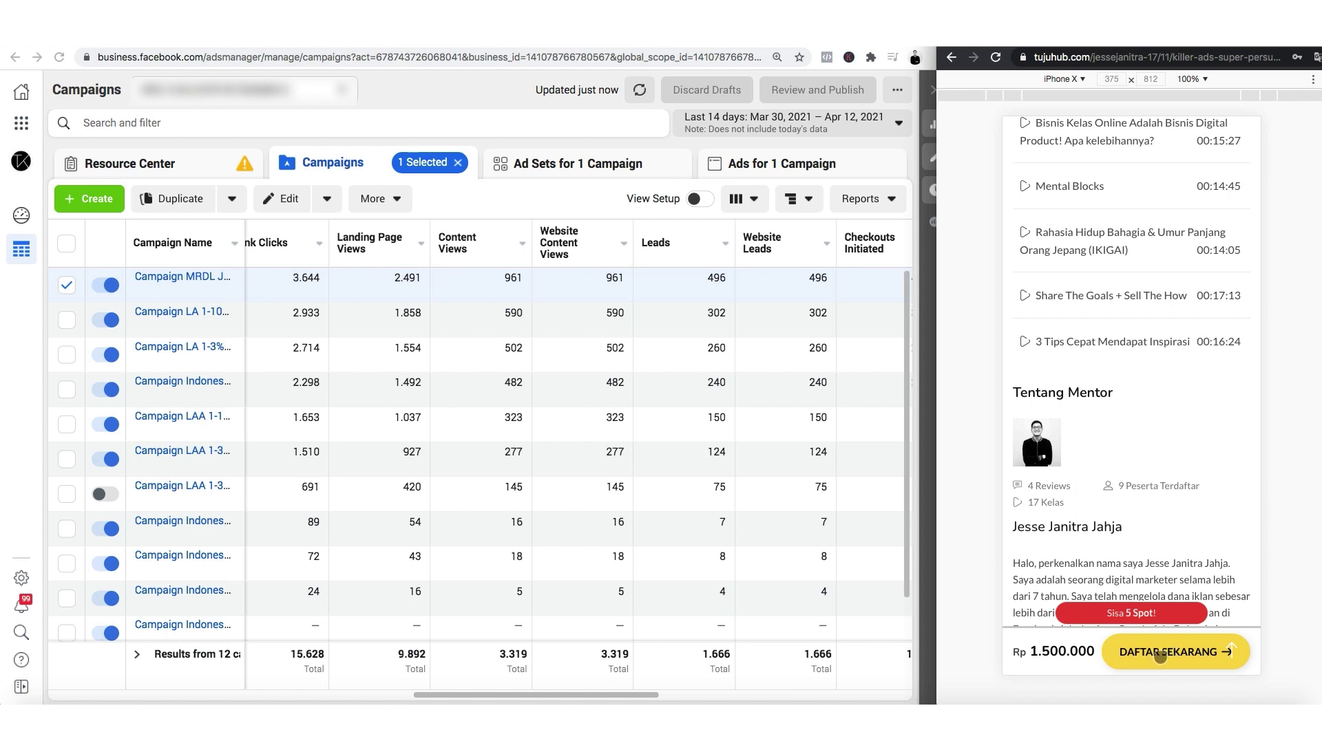
left_click(1159, 654)
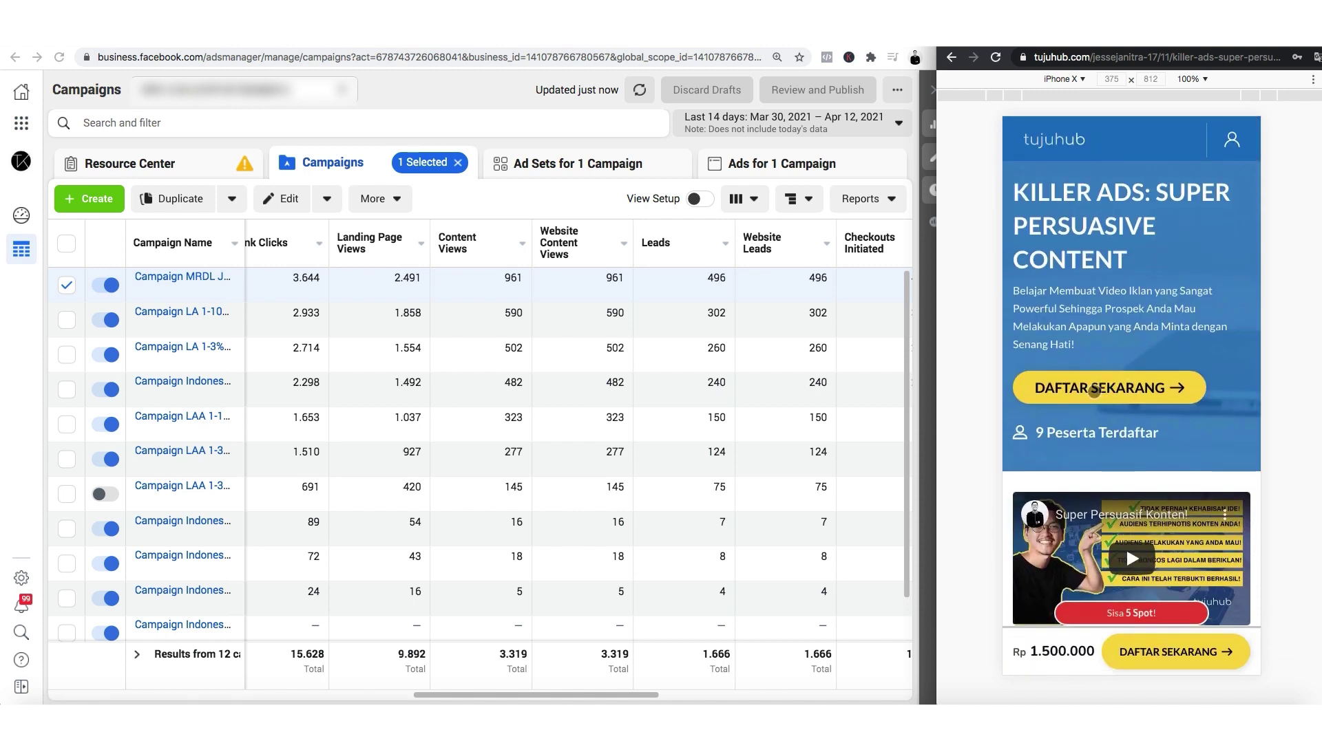
left_click(1105, 389)
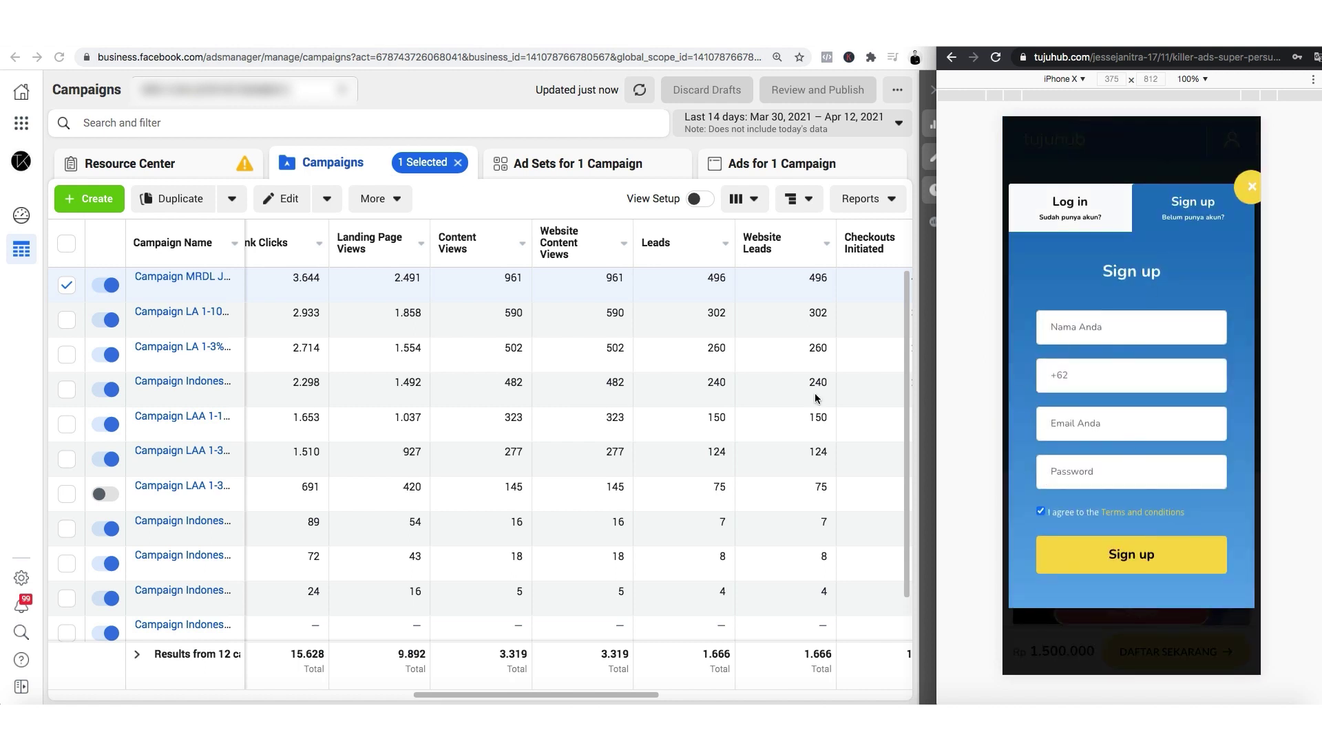
Compare the first campaign's landing page views with its 961 website content views.
left_click(548, 198)
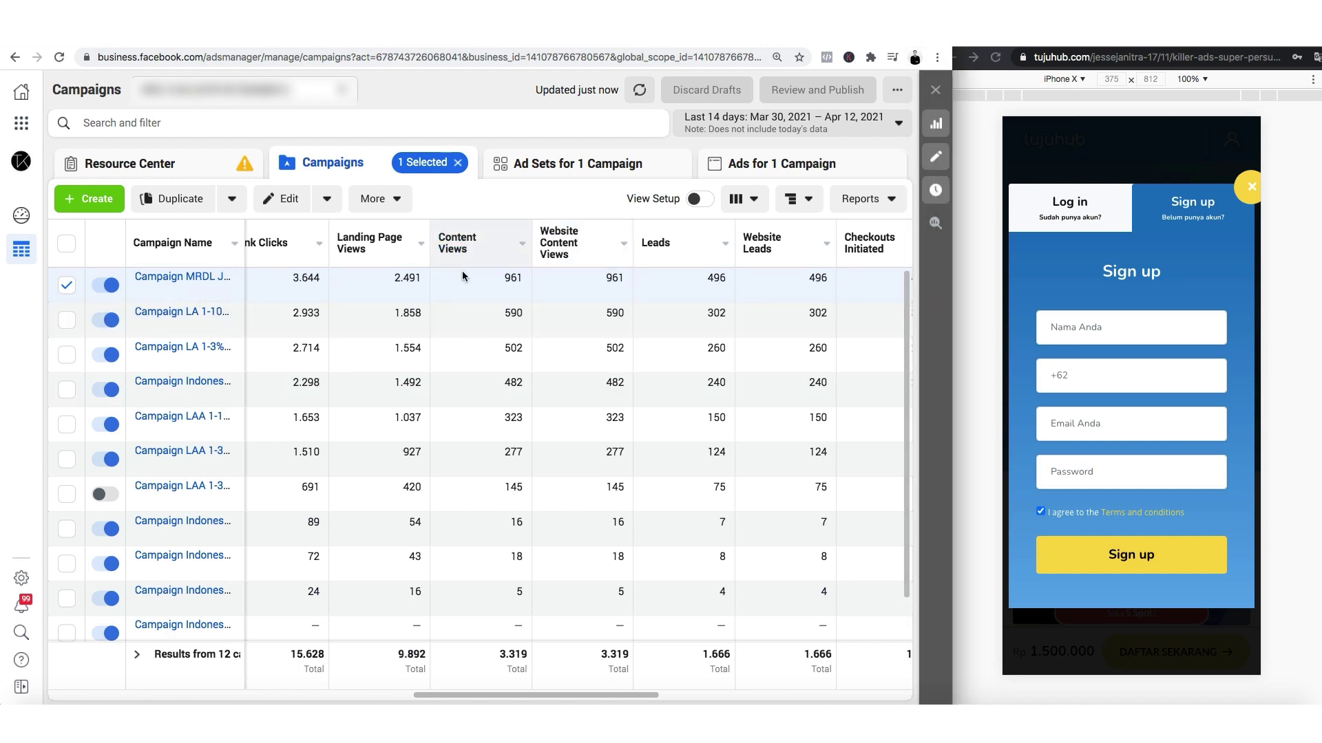
scroll(487, 296, "right", 2)
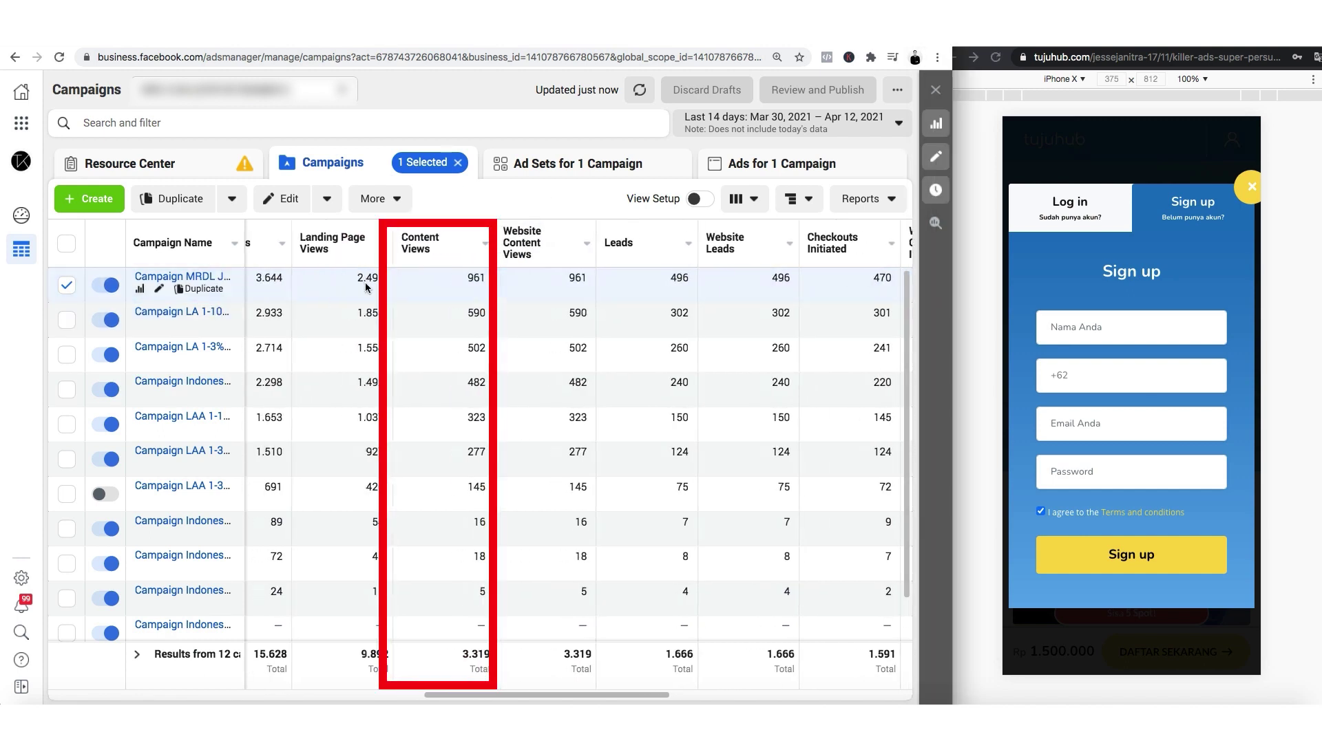
left_click_drag(352, 278, 381, 278)
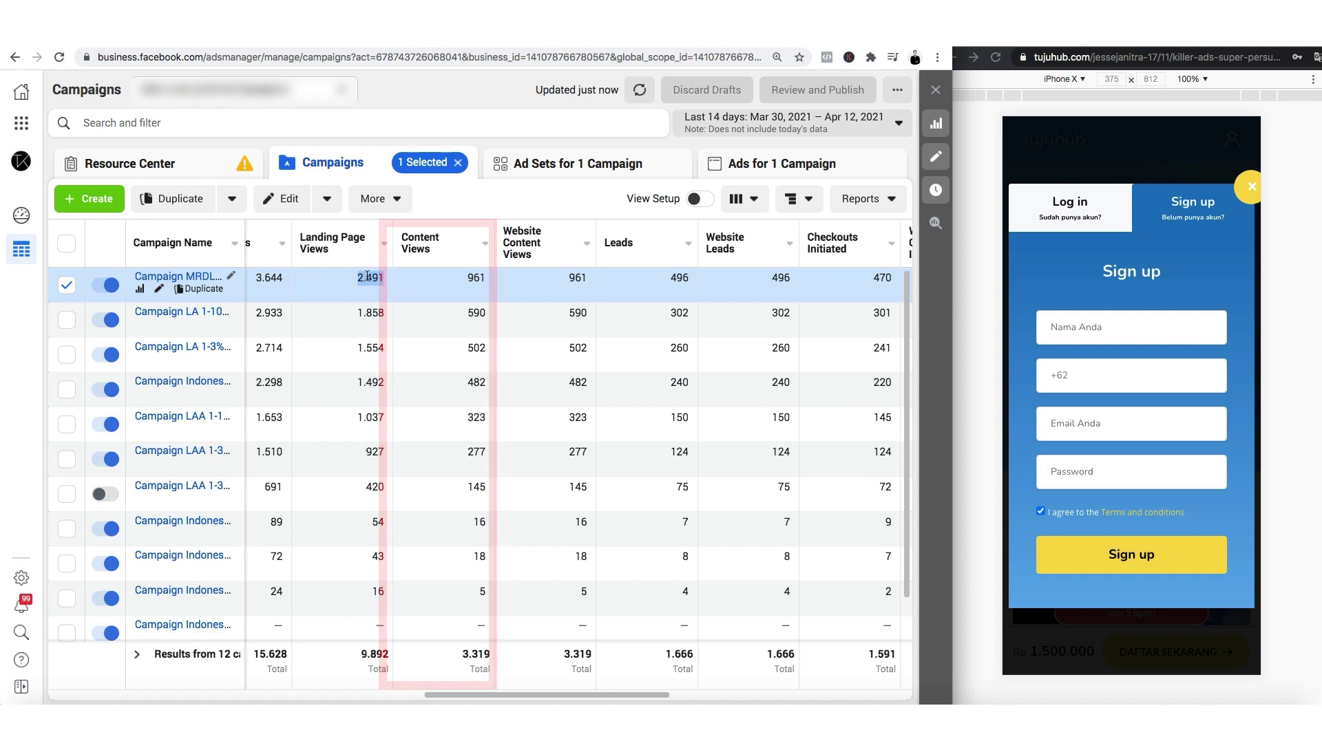
left_click(473, 283)
left_click_drag(464, 278, 483, 278)
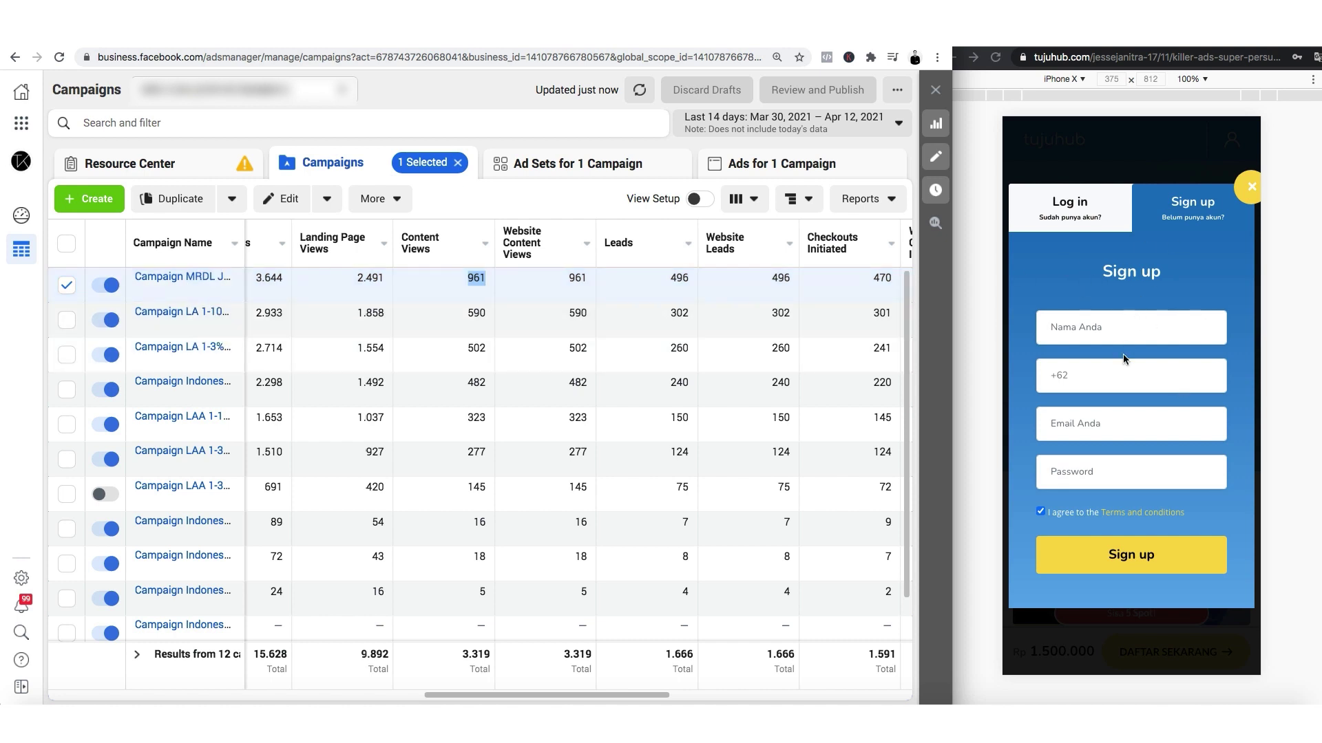
left_click(1179, 281)
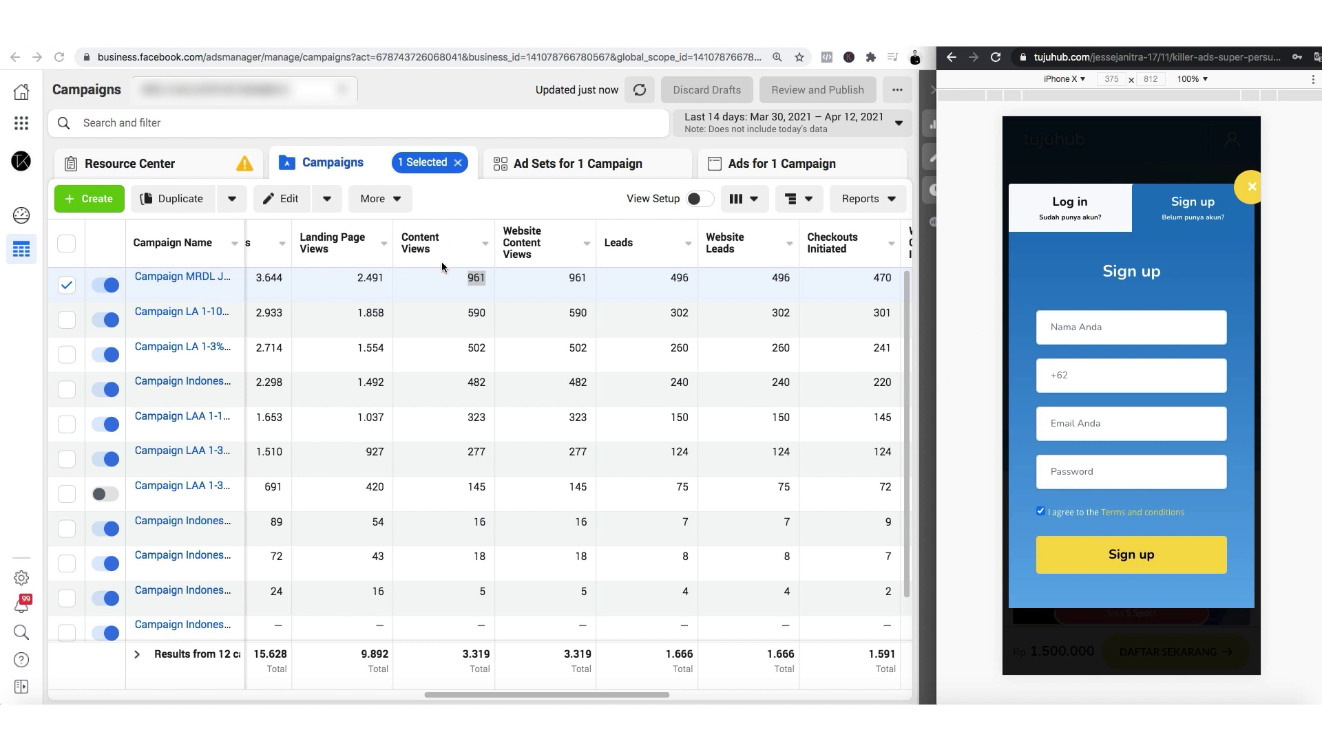
left_click(495, 197)
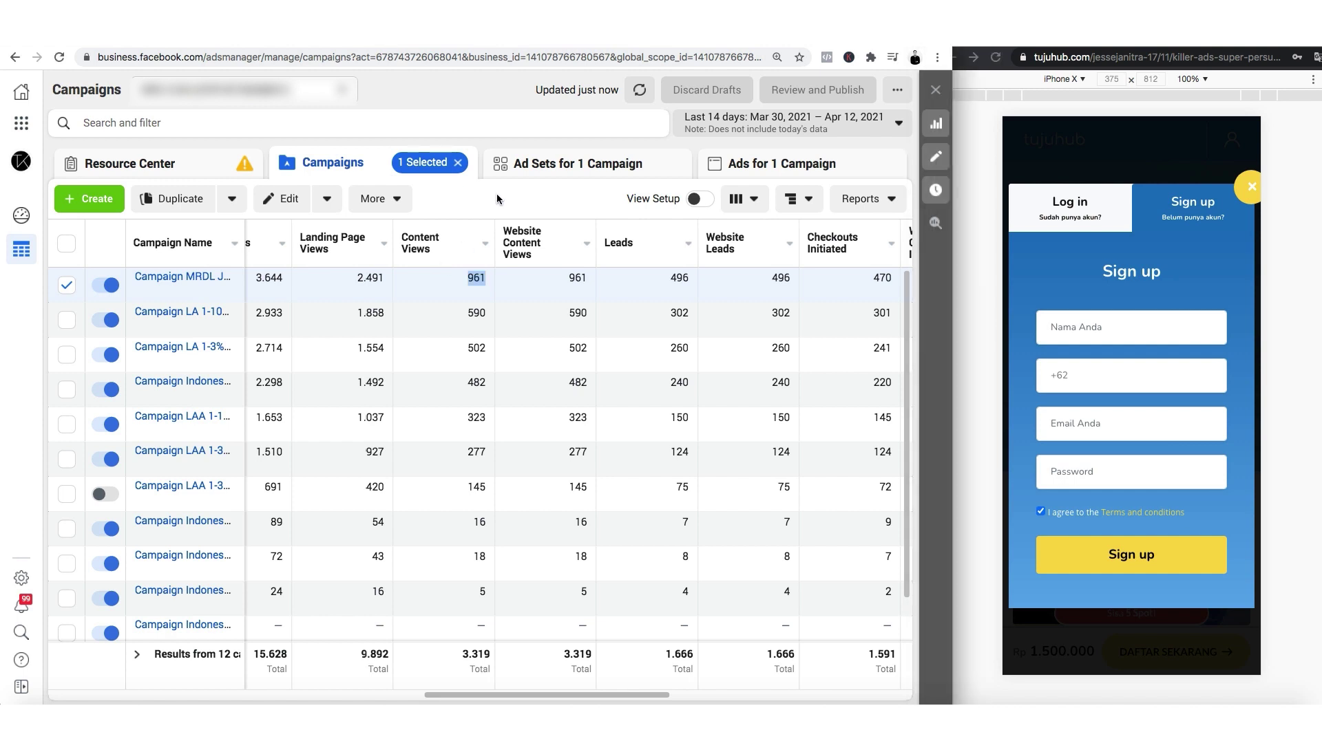
scroll(494, 296, "right", 1)
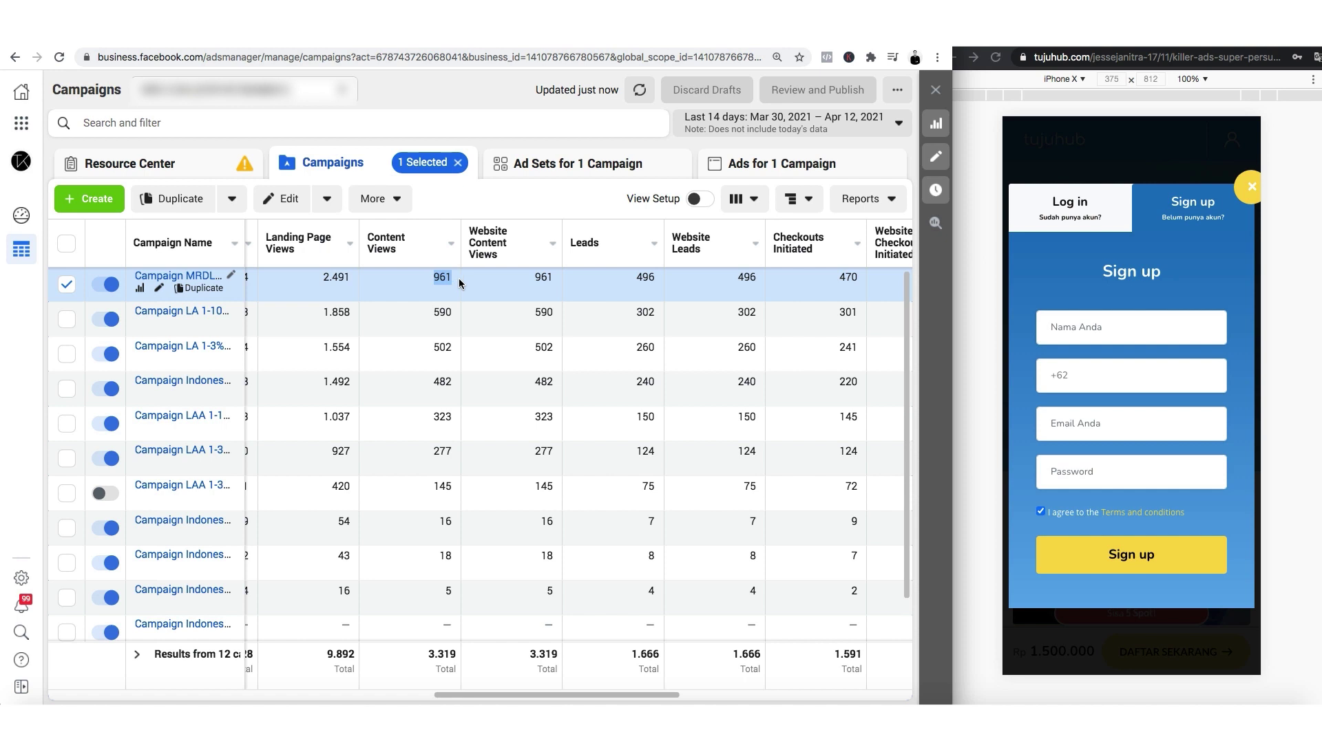
scroll(476, 273, "right", 1)
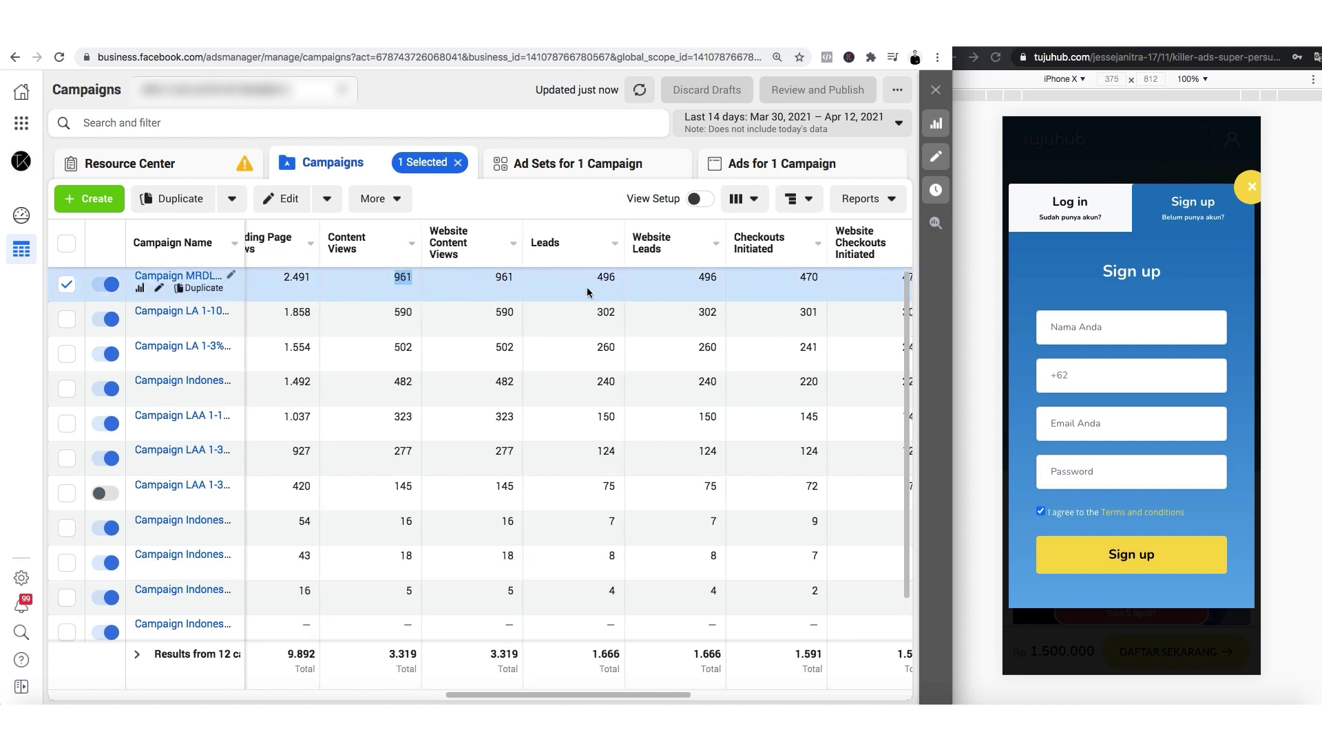
double_click(496, 277)
Enter the full name and the phone number after the +62 prefix on the sign-up form.
left_click(1147, 324)
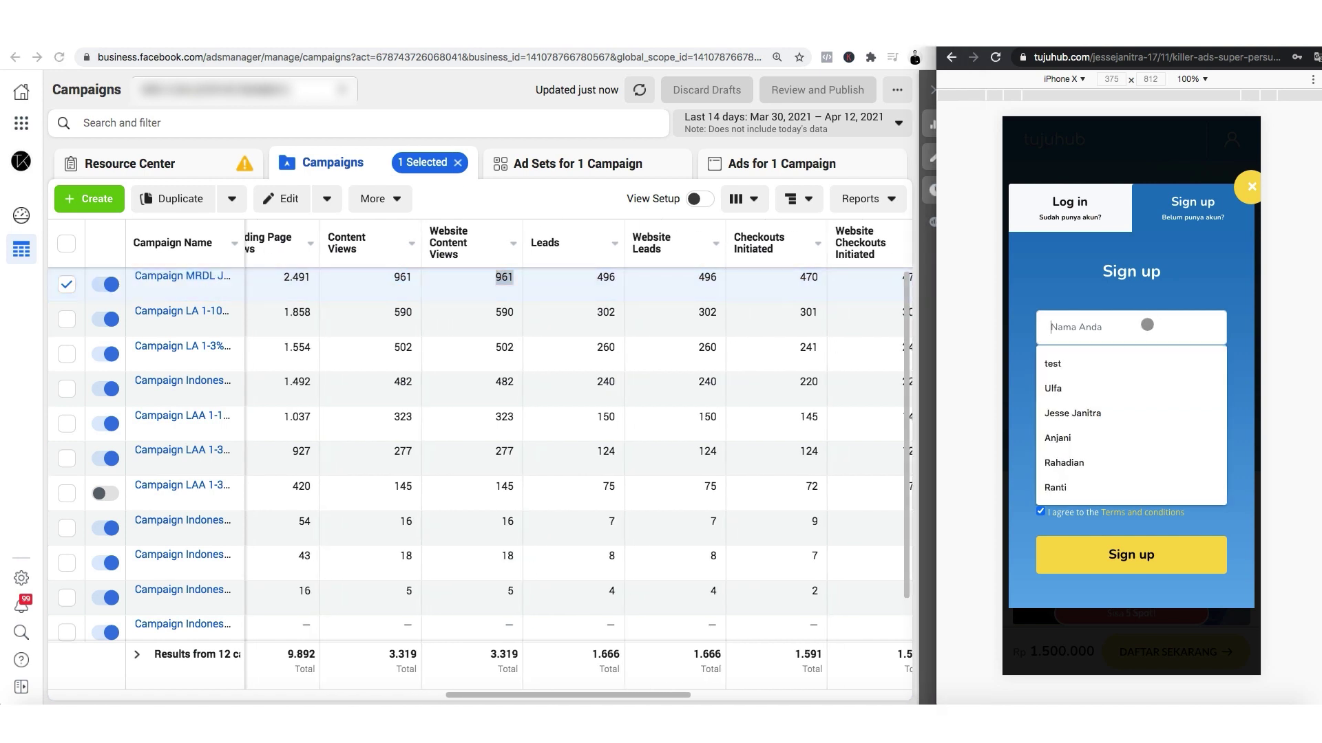
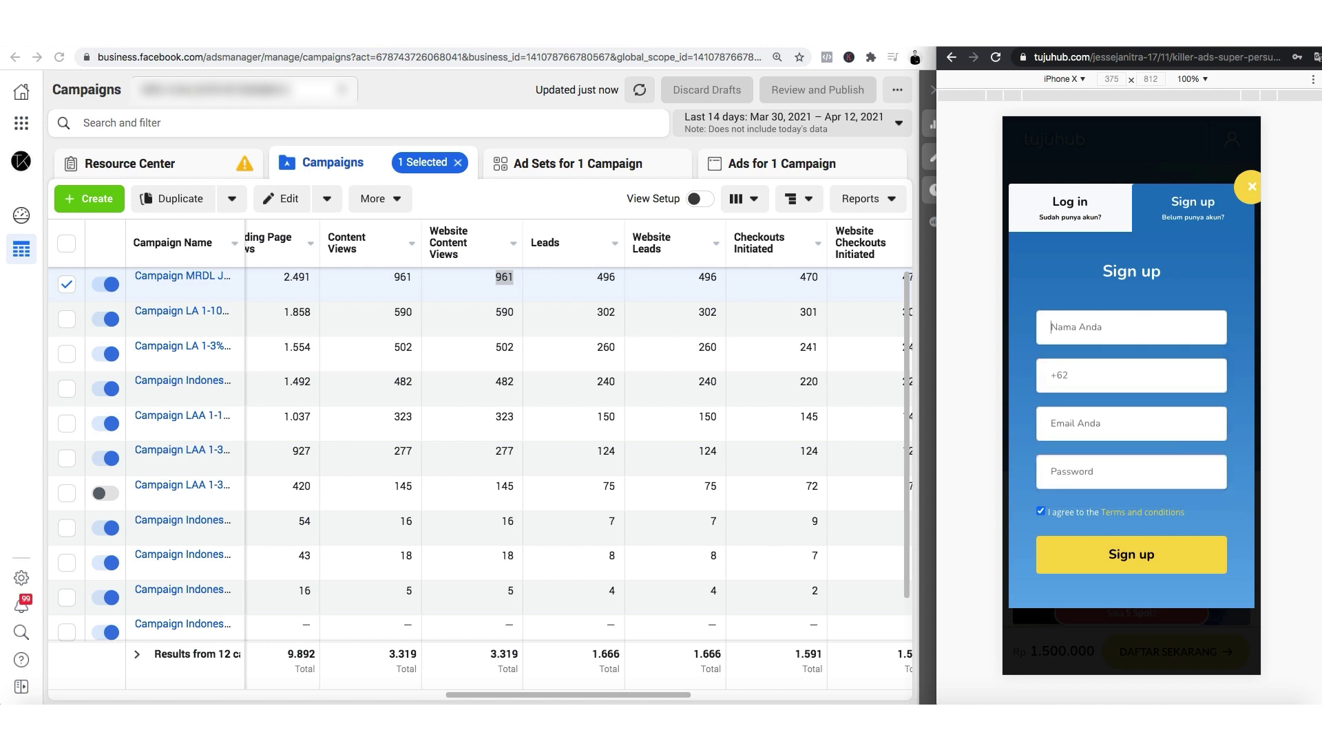
key("Tab")
key("Right")
type("81293")
key("BackSpace")
key("BackSpace")
key("BackSpace")
key("BackSpace")
type("123")
Fill in the e-mail address and submit the sign-up form.
left_click(1128, 423)
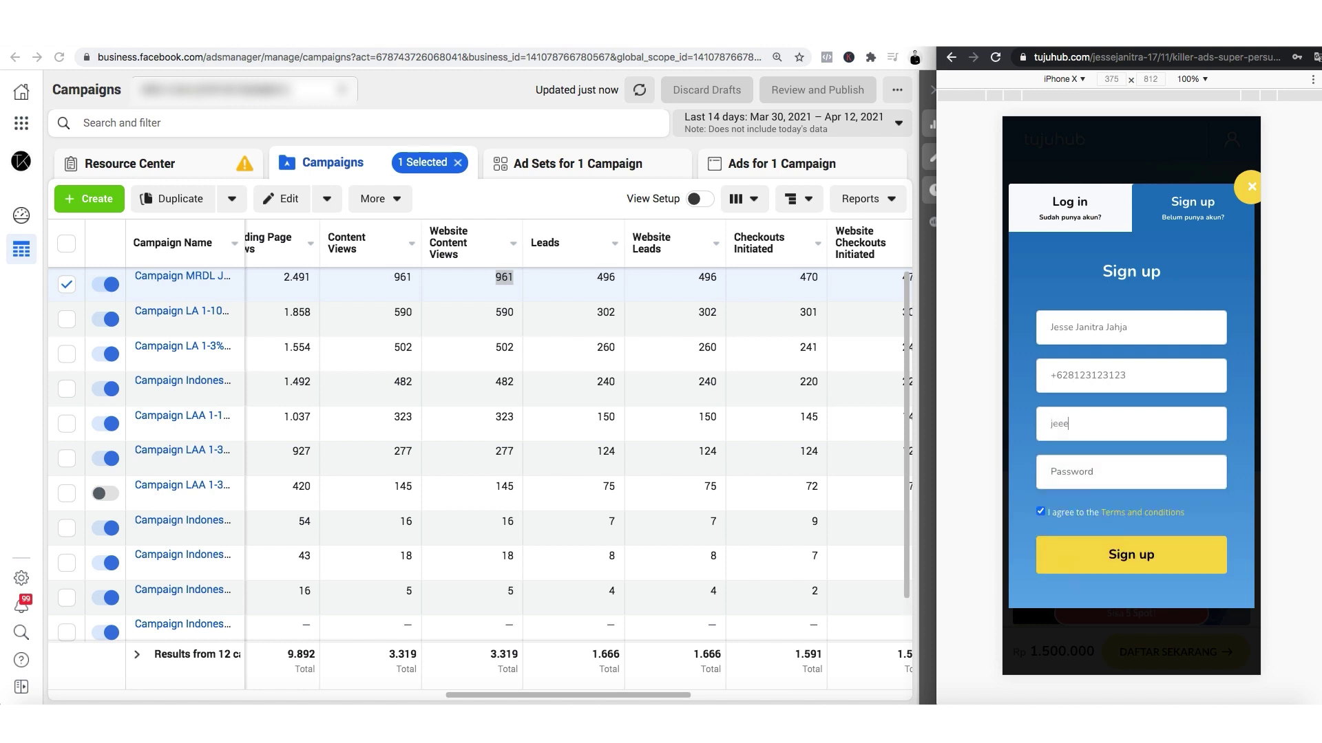
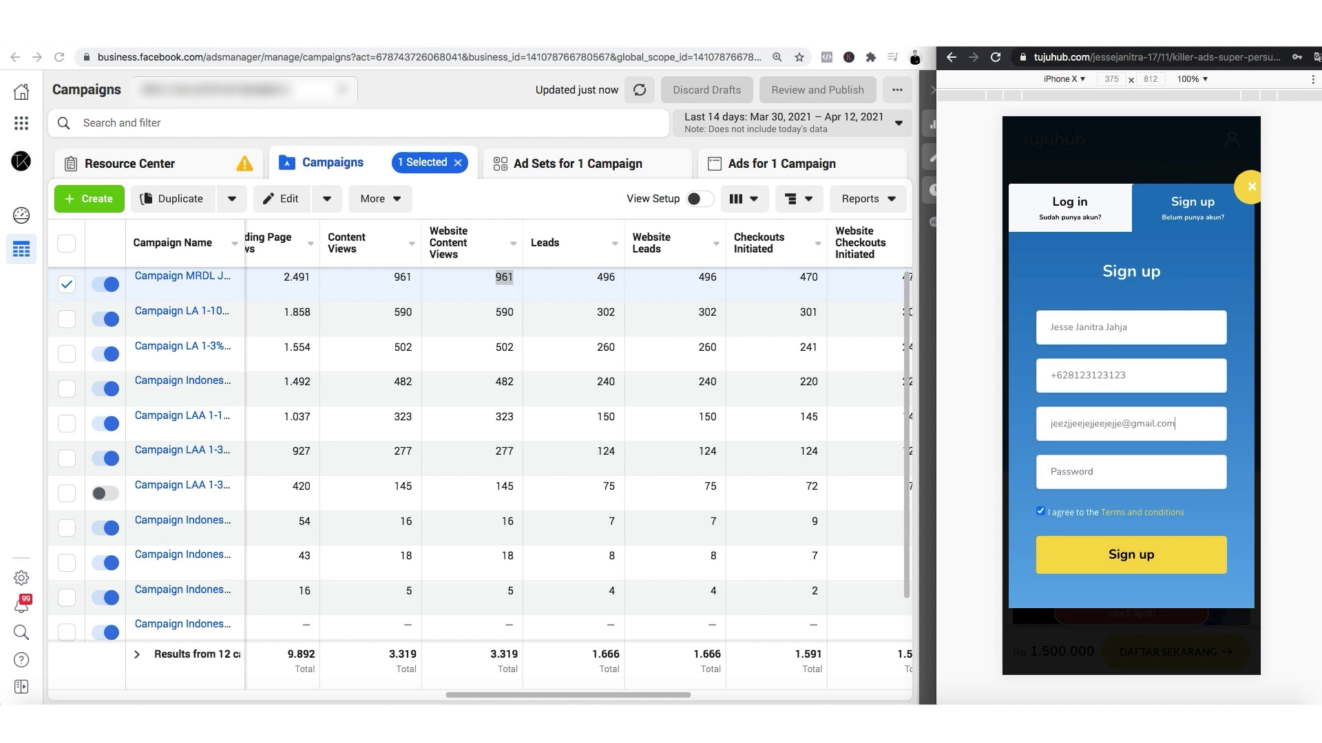
left_click(1126, 559)
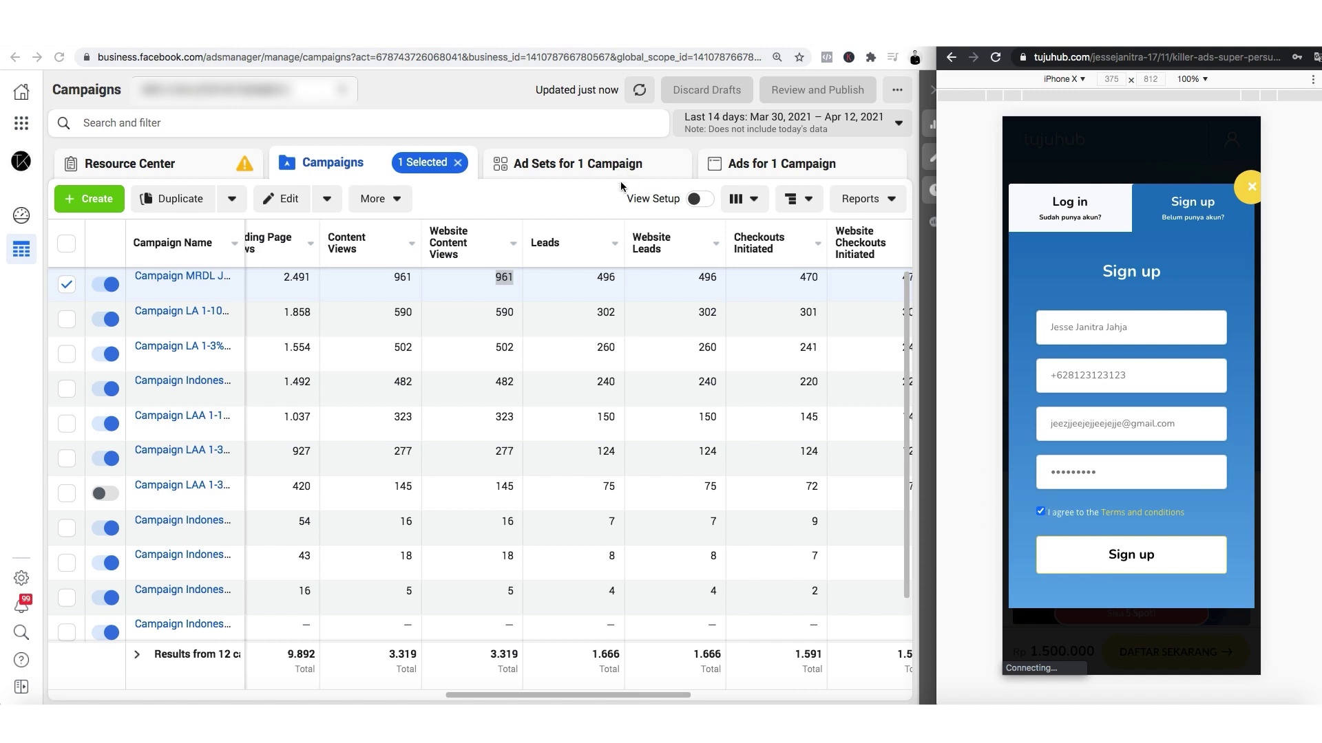
left_click(572, 198)
Scroll the campaign table to Leads and compare the 496 leads with the 961 content views.
scroll(569, 308, "right", 3)
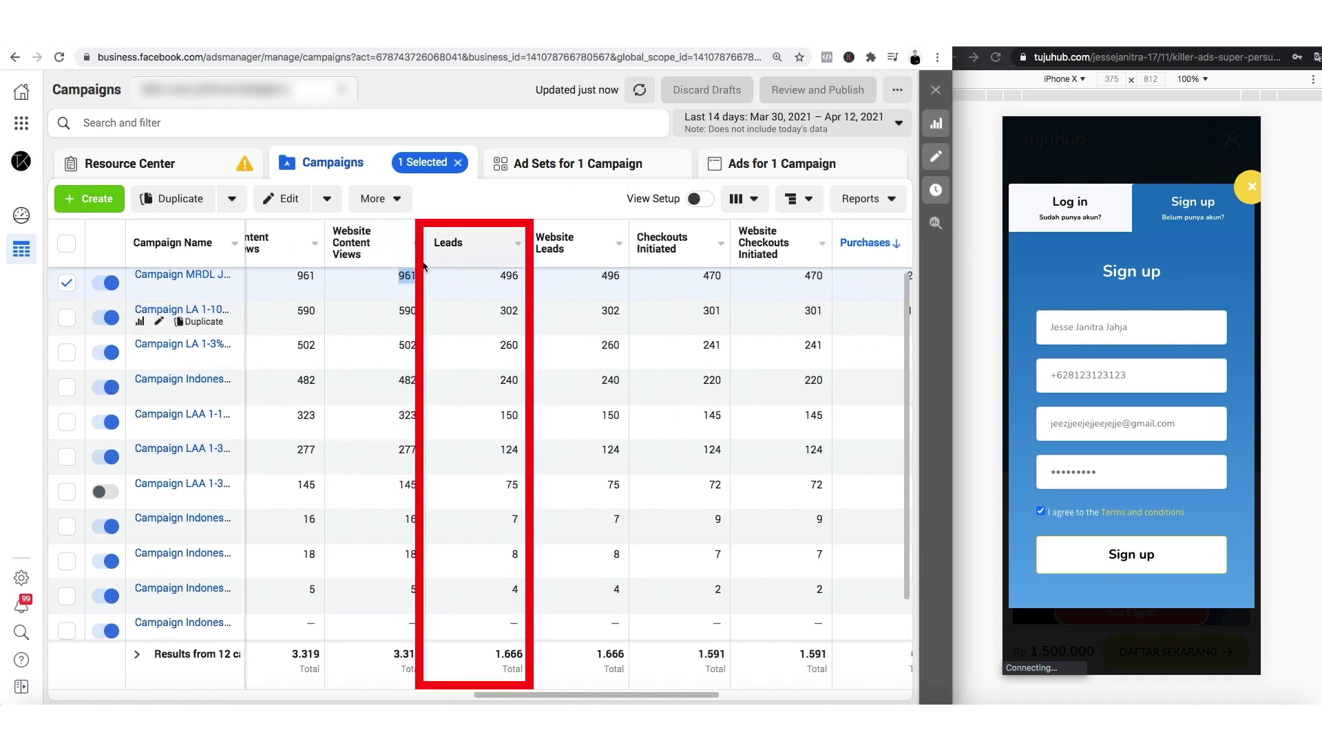
double_click(513, 277)
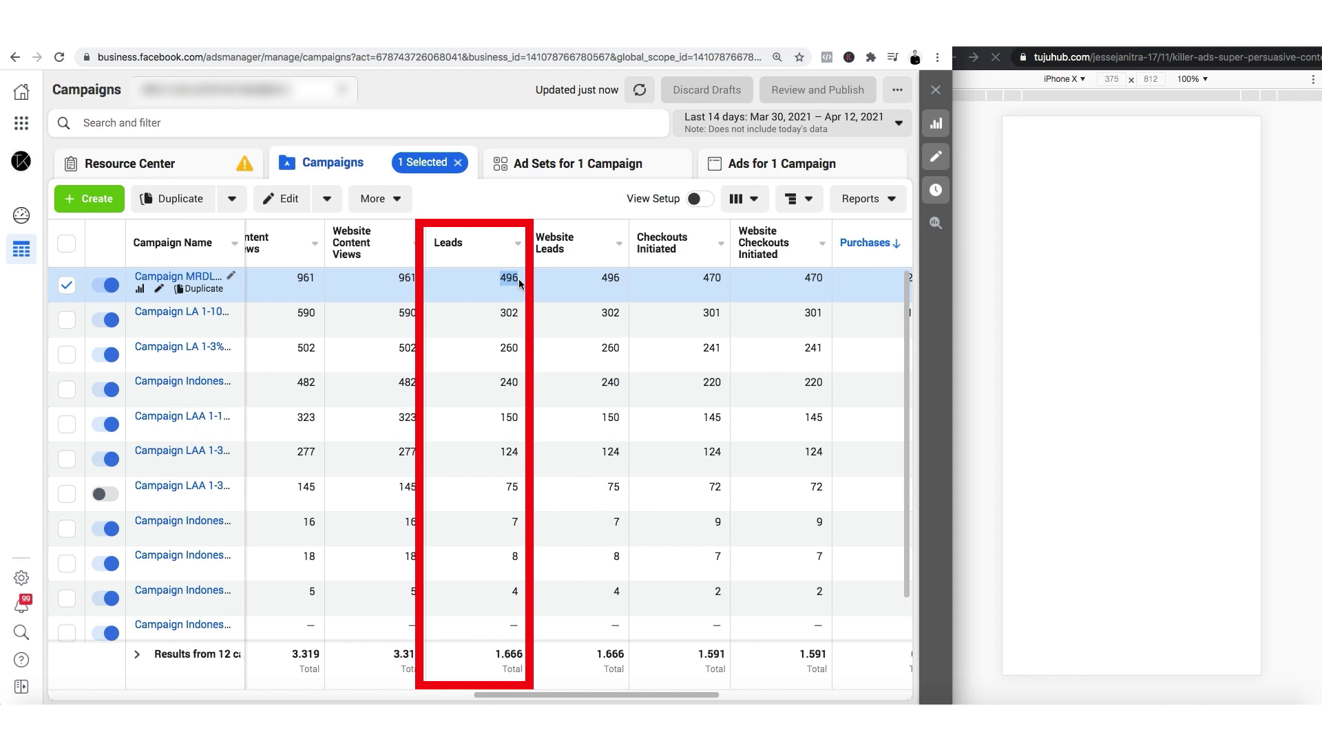
double_click(405, 278)
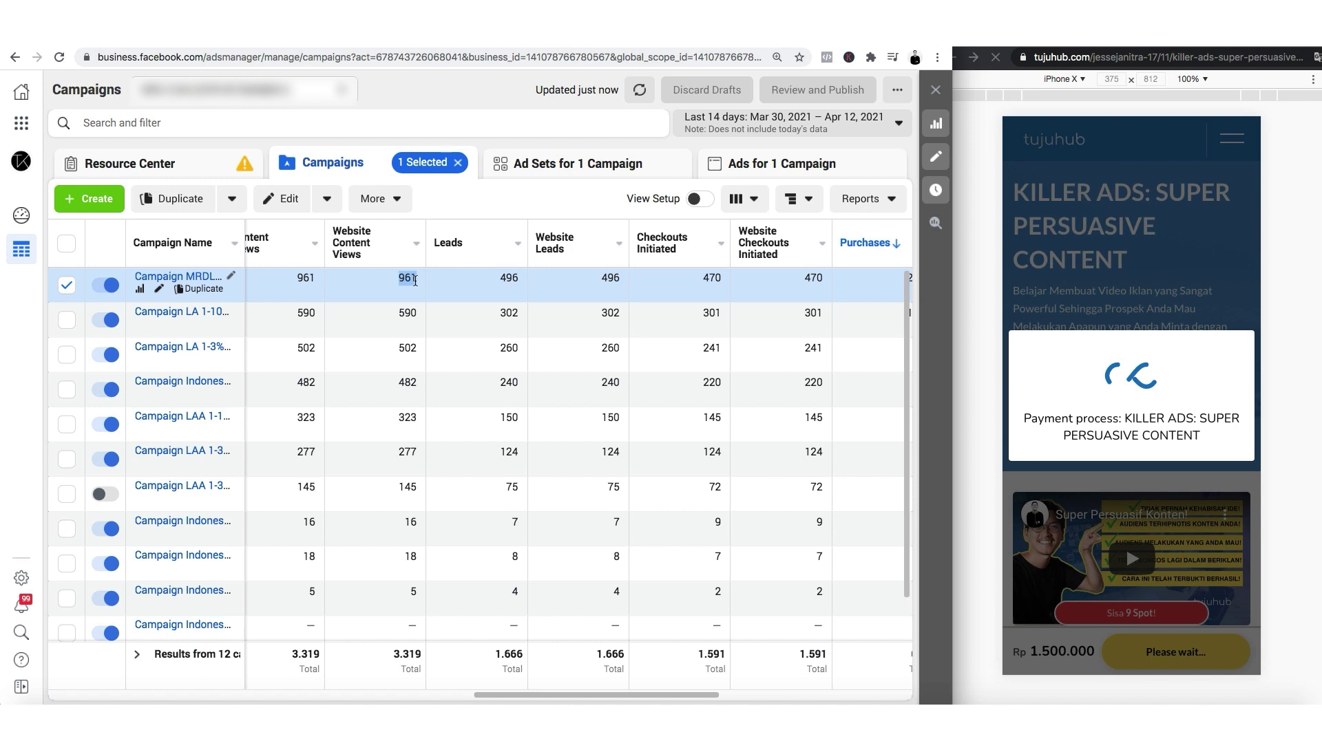
double_click(507, 279)
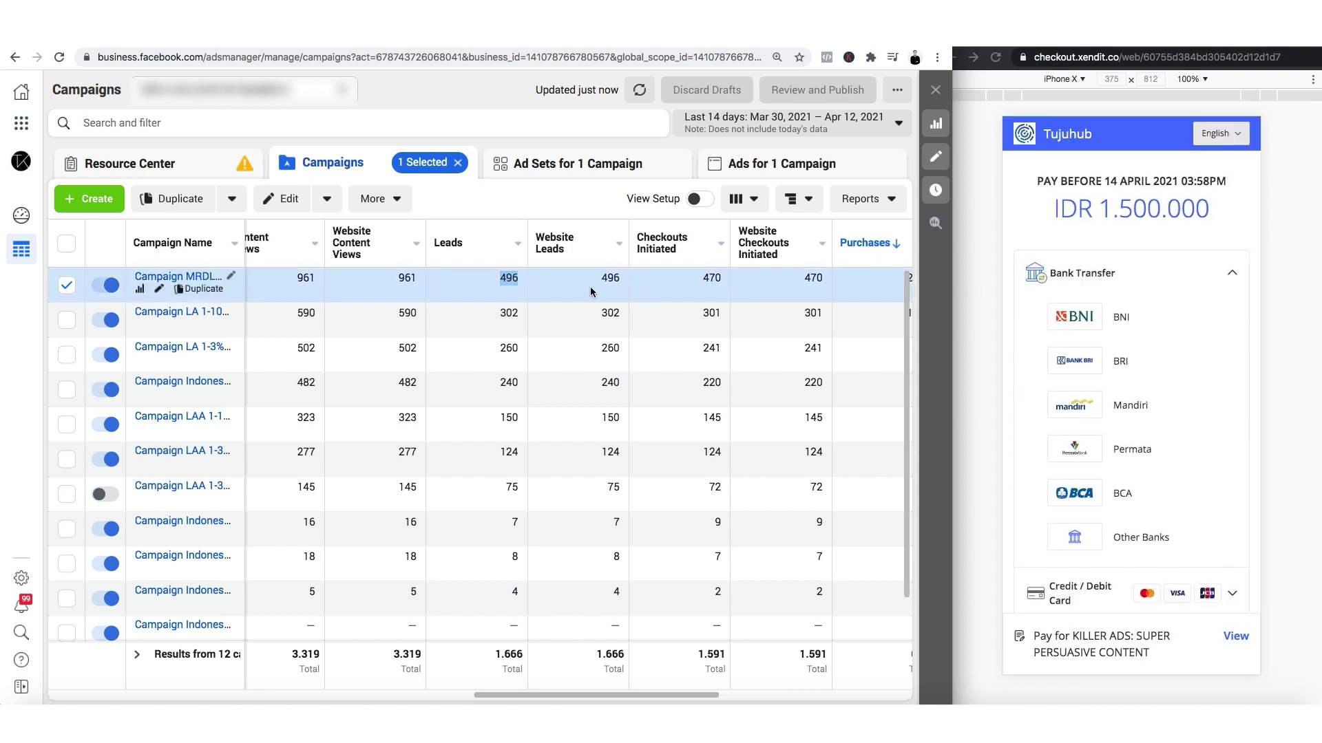
scroll(589, 286, "right", 4)
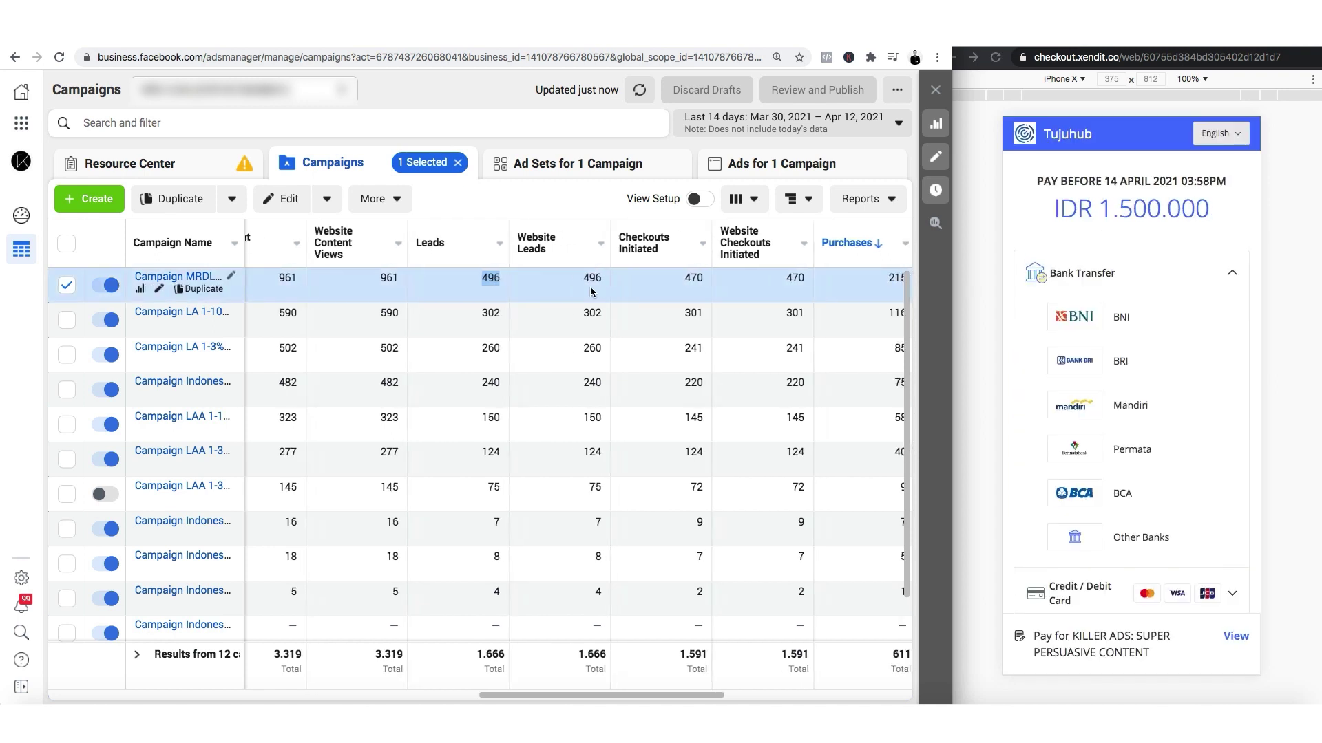
Check the checkout's Bank Transfer, Credit/Debit Card and E-Wallet payment options.
left_click(965, 274)
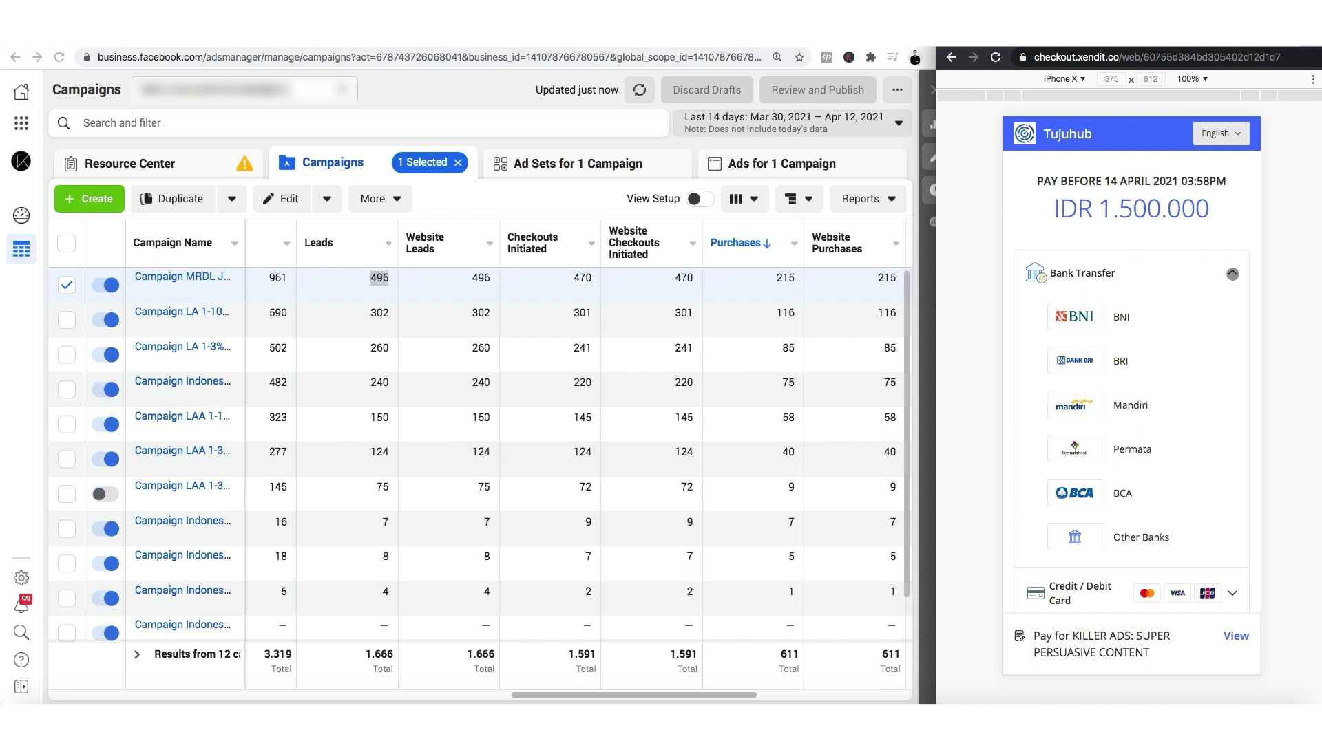
left_click(1226, 272)
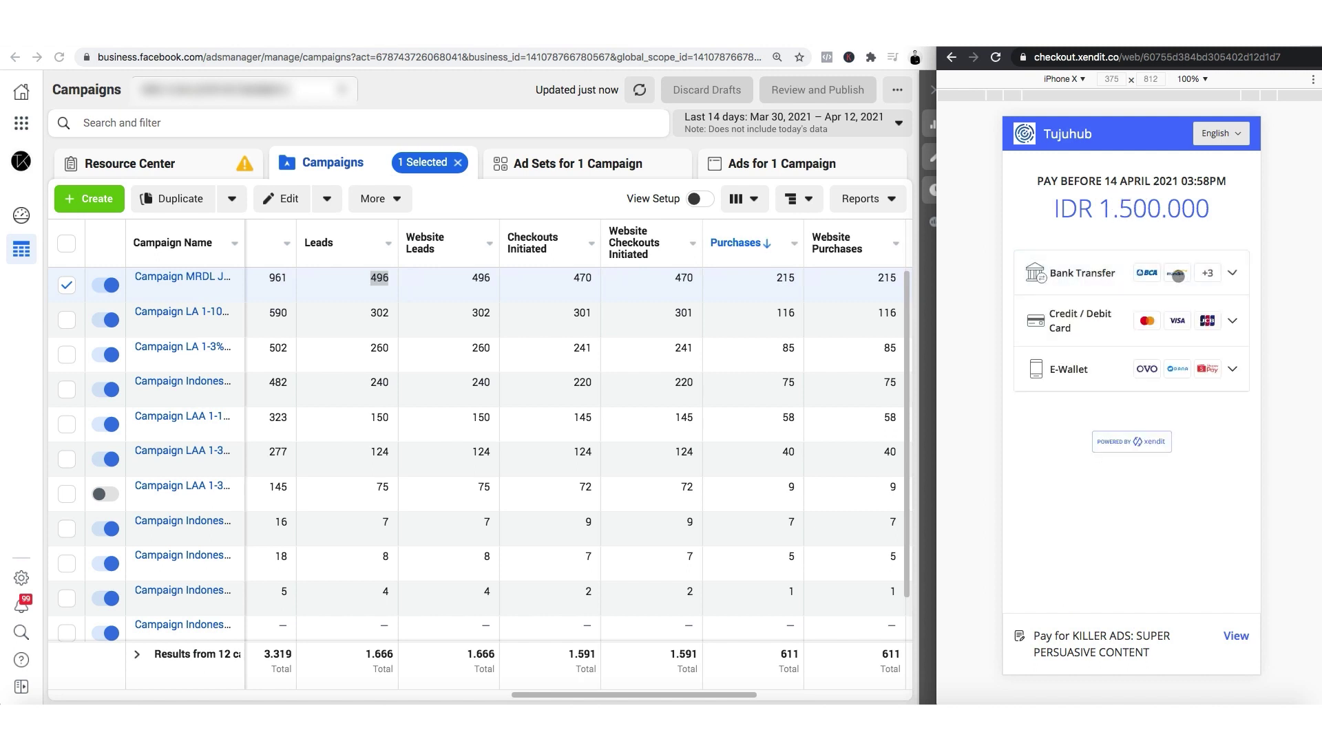
left_click(1118, 272)
left_click(1085, 279)
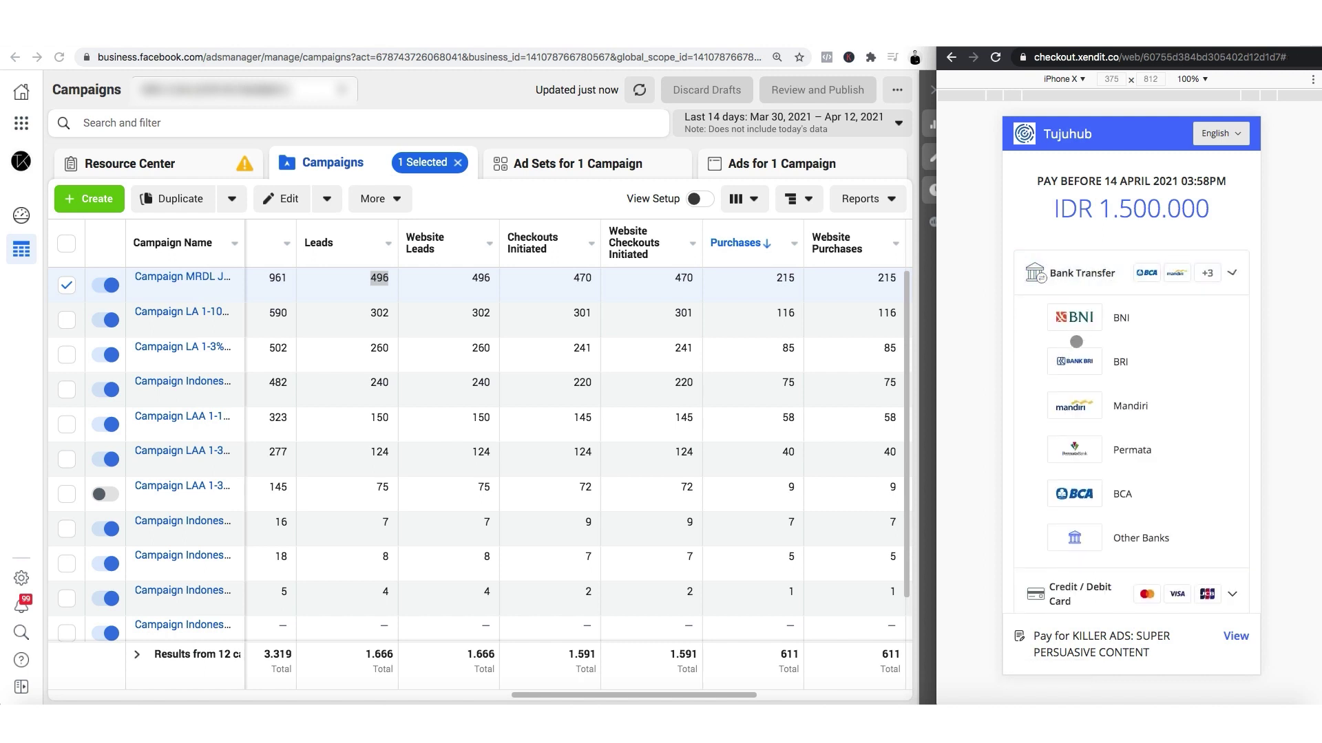
left_click(1077, 330)
left_click(1086, 321)
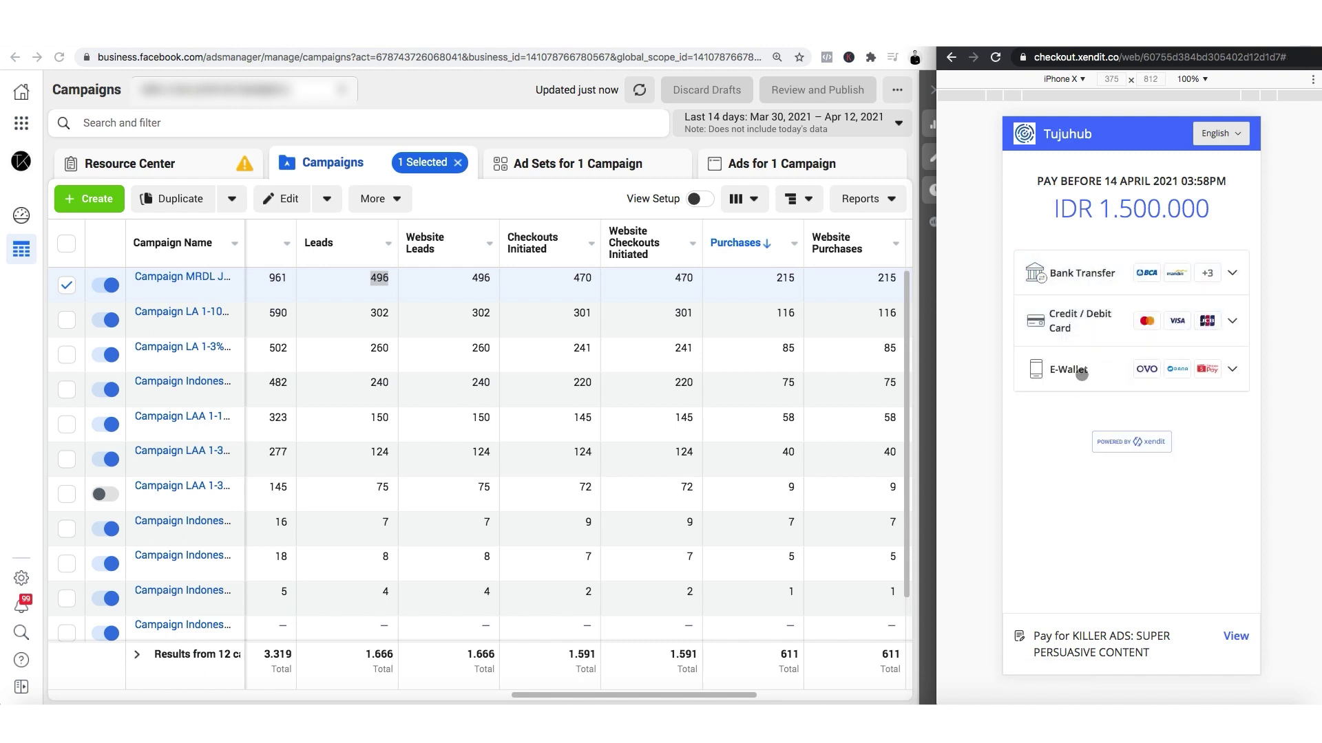
left_click(1089, 375)
left_click(1090, 376)
left_click(1082, 378)
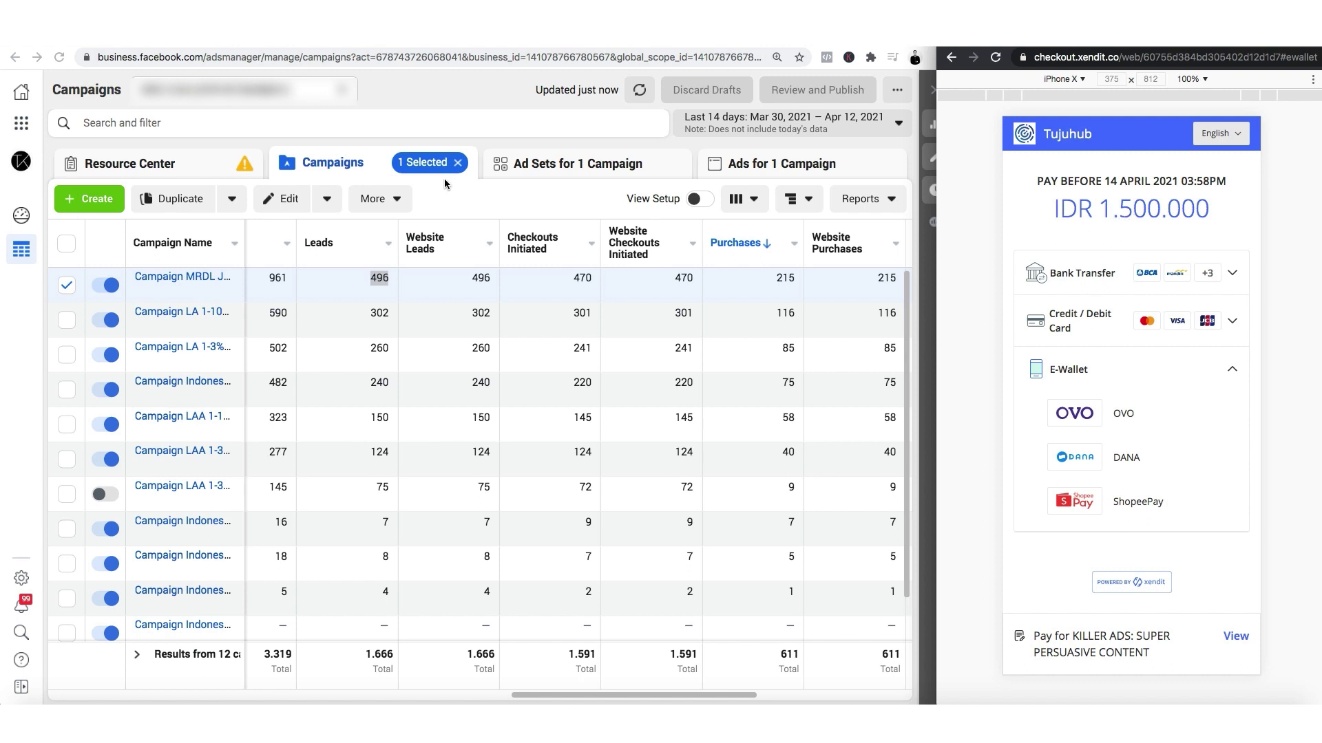
Note 470 Checkouts Initiated and 215 Purchases, and expand the checkout's bank transfer options.
left_click(549, 288)
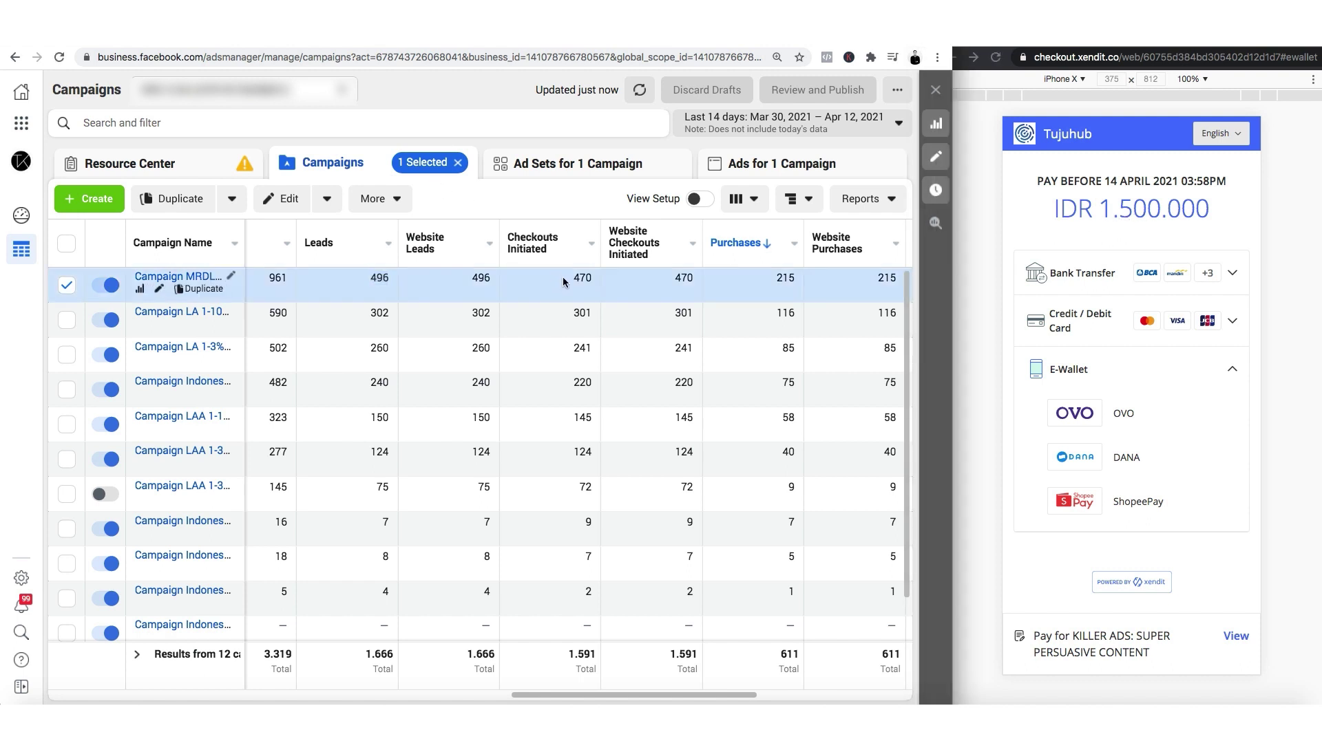
left_click_drag(570, 278, 593, 279)
scroll(651, 285, "right", 3)
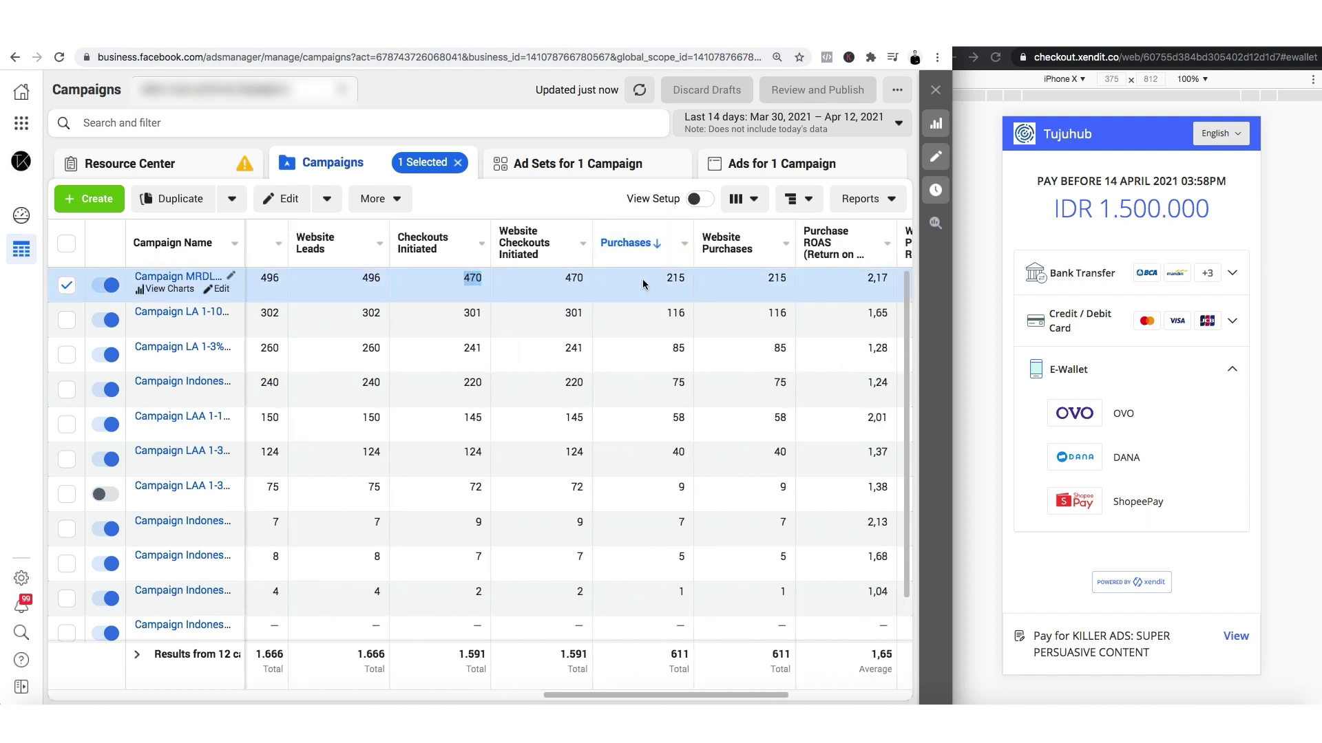
left_click_drag(663, 275, 688, 279)
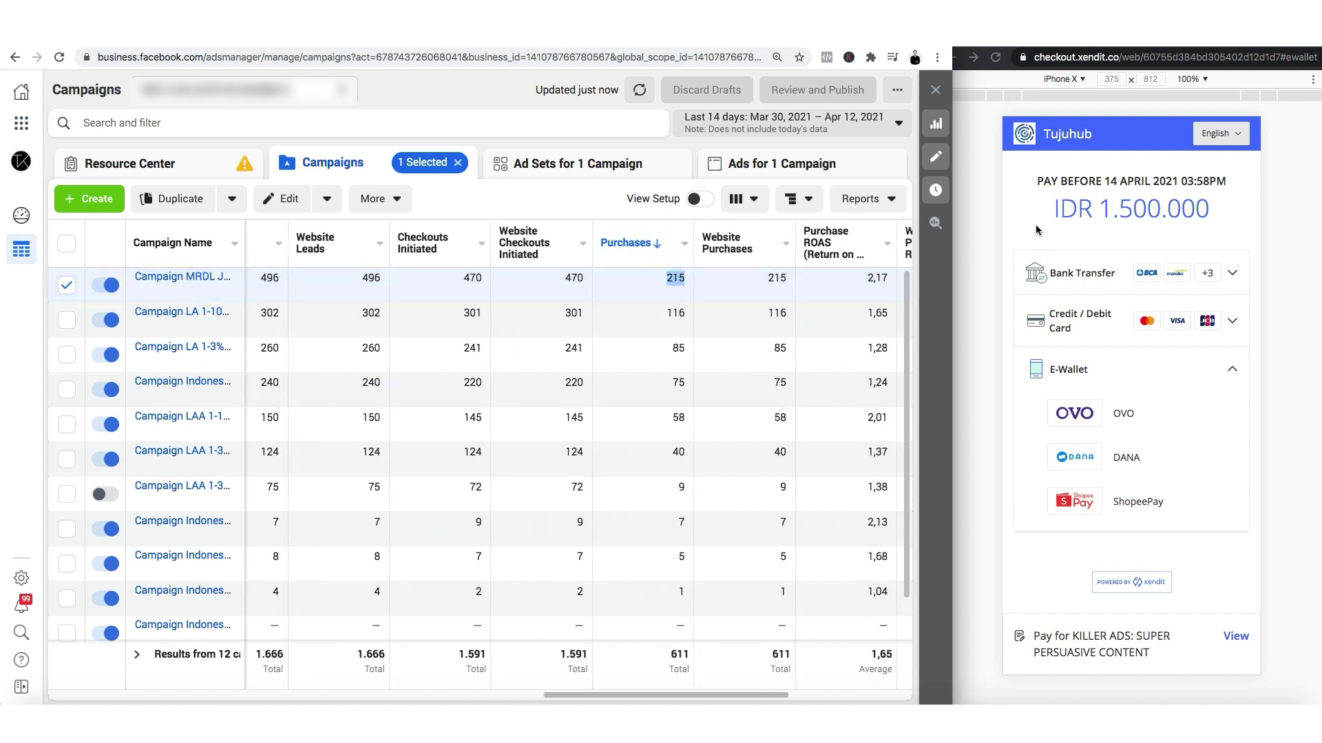
left_click(1133, 223)
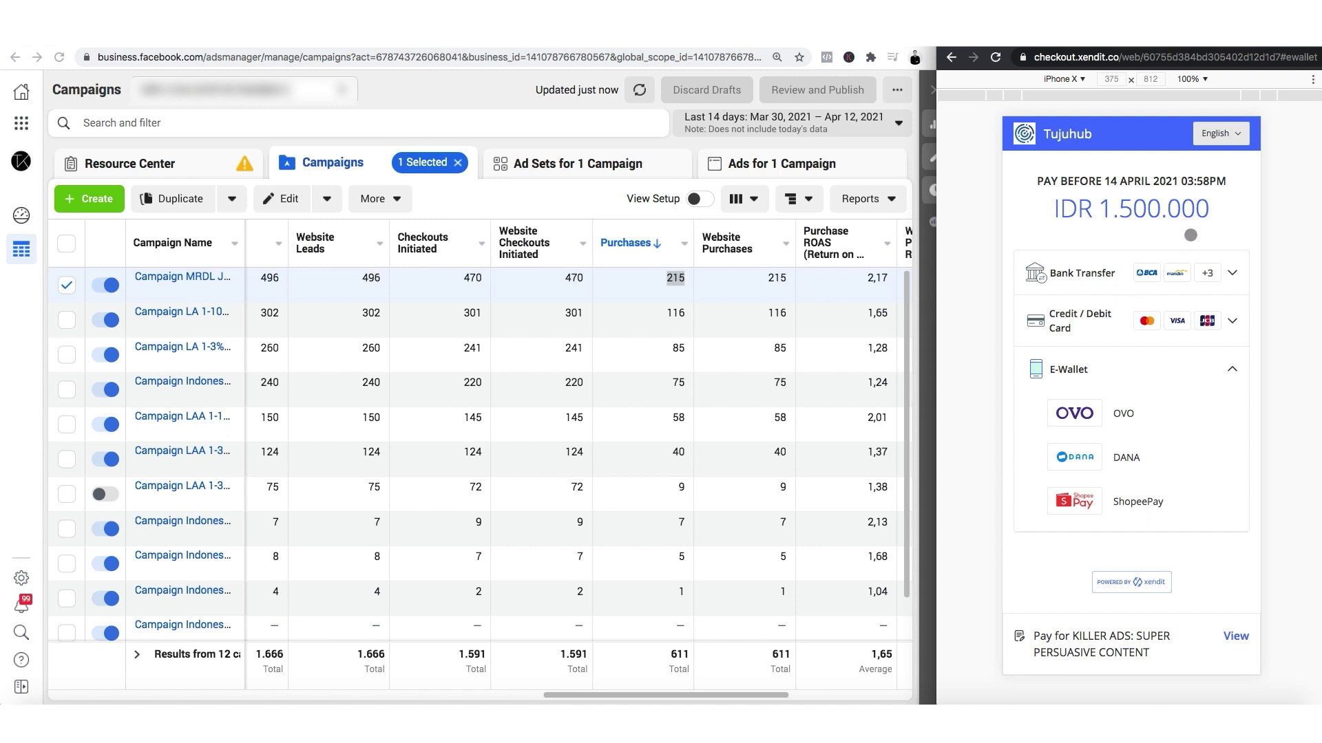
left_click(1056, 270)
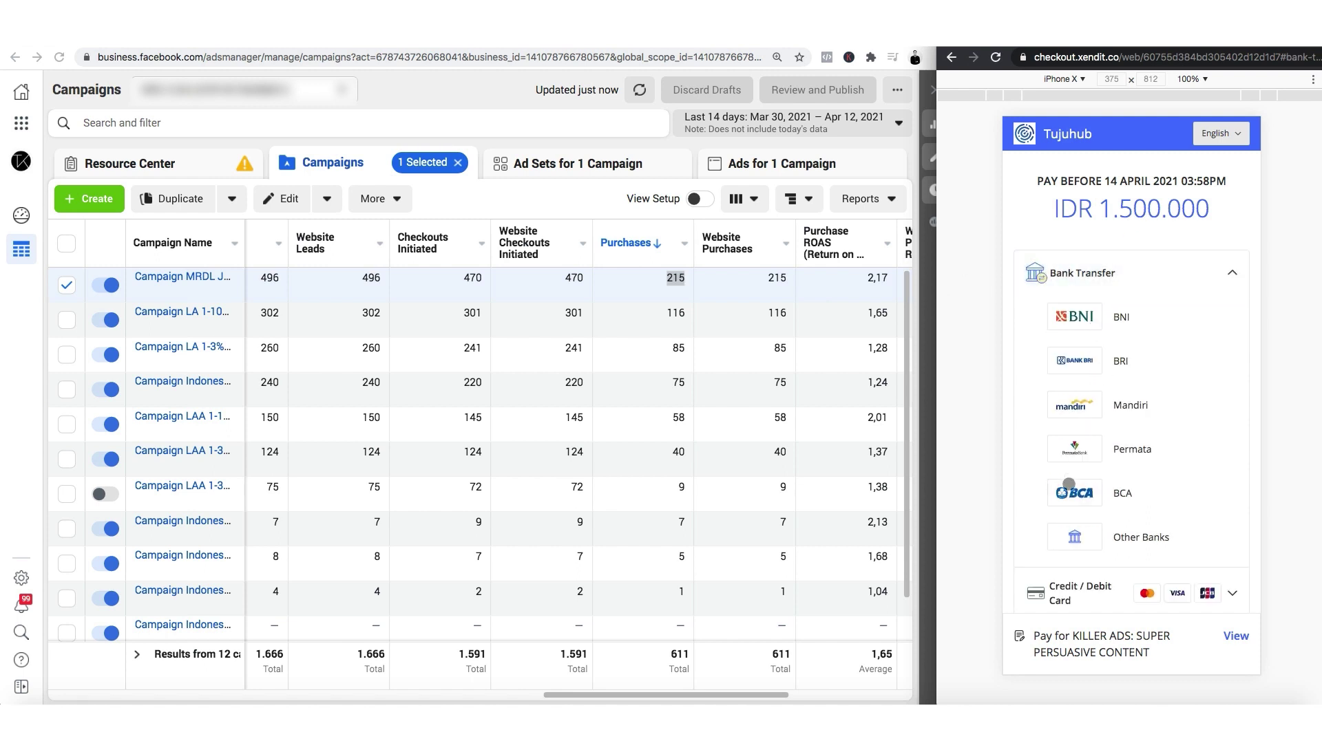
Pay via BCA bank transfer, copy the virtual account number and show the MBANKING instructions.
left_click(1097, 496)
left_click(1224, 286)
scroll(1163, 354, "down", 3)
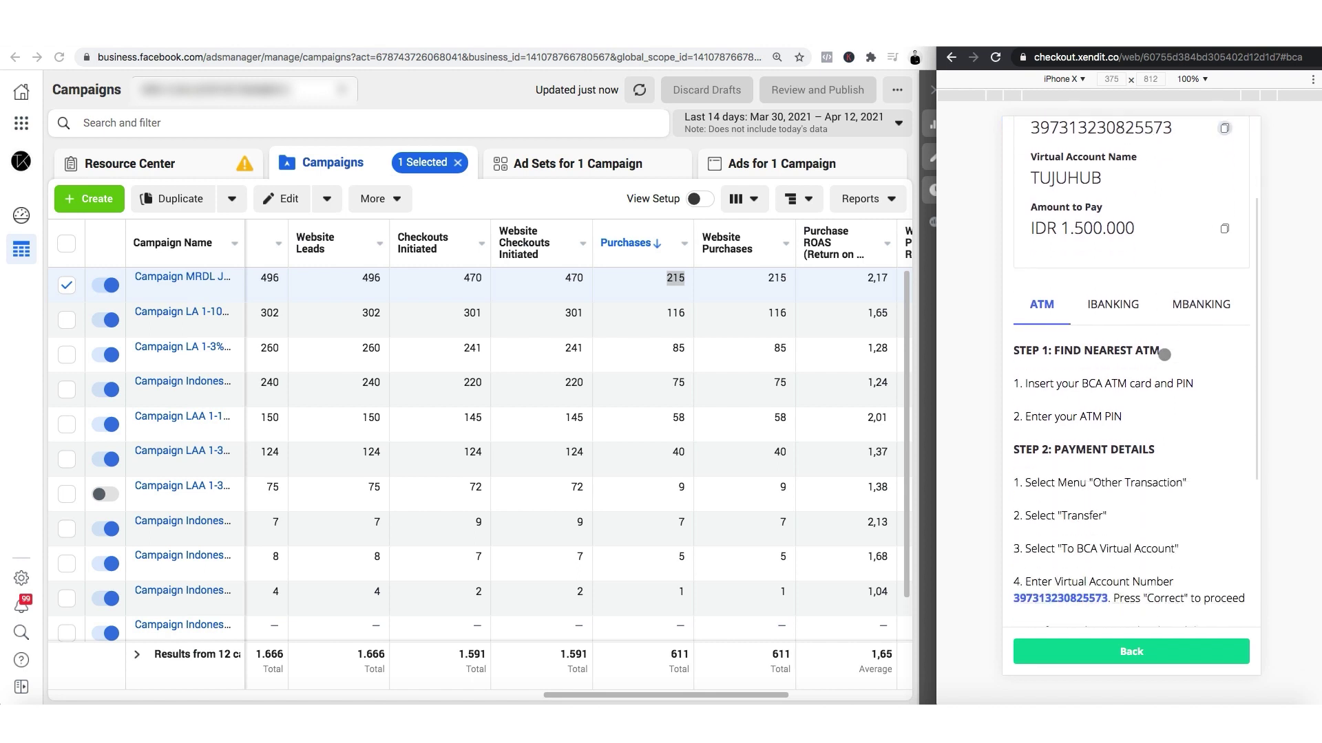
left_click(1208, 242)
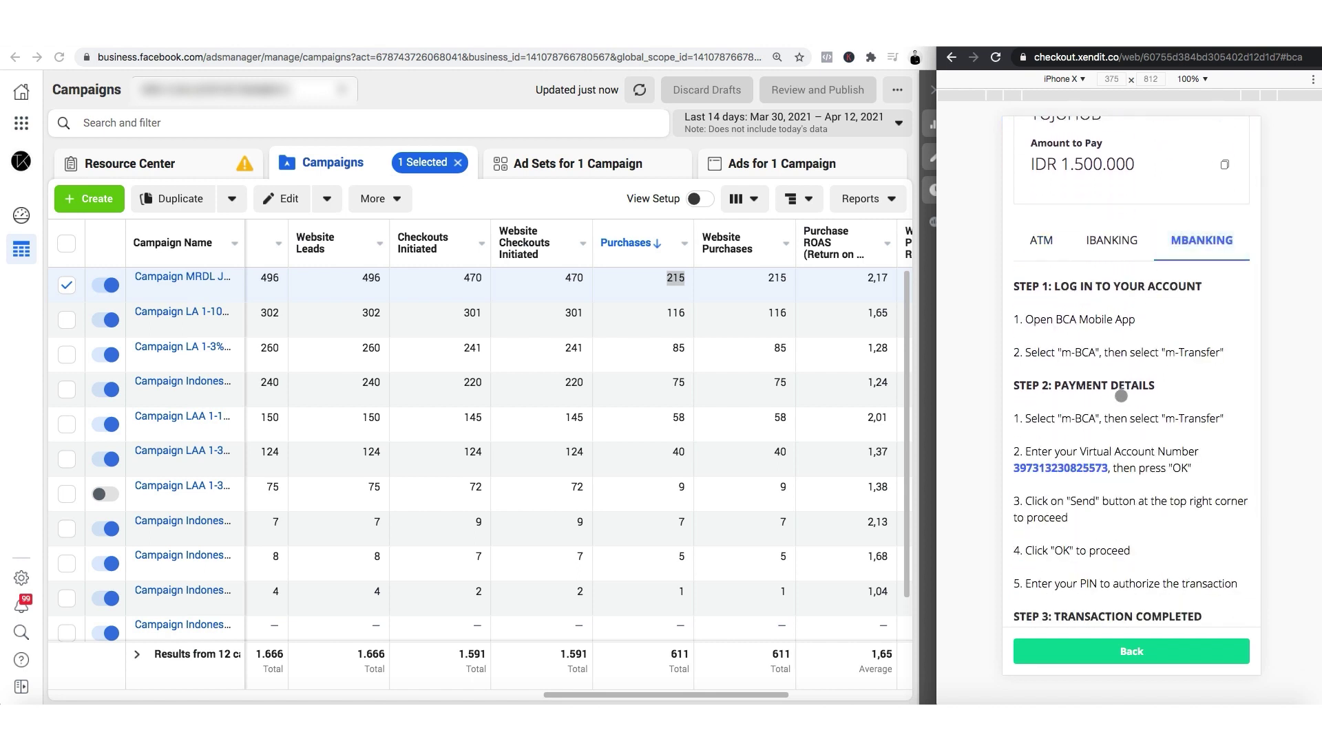
scroll(1144, 408, "down", 2)
scroll(1129, 392, "up", 6)
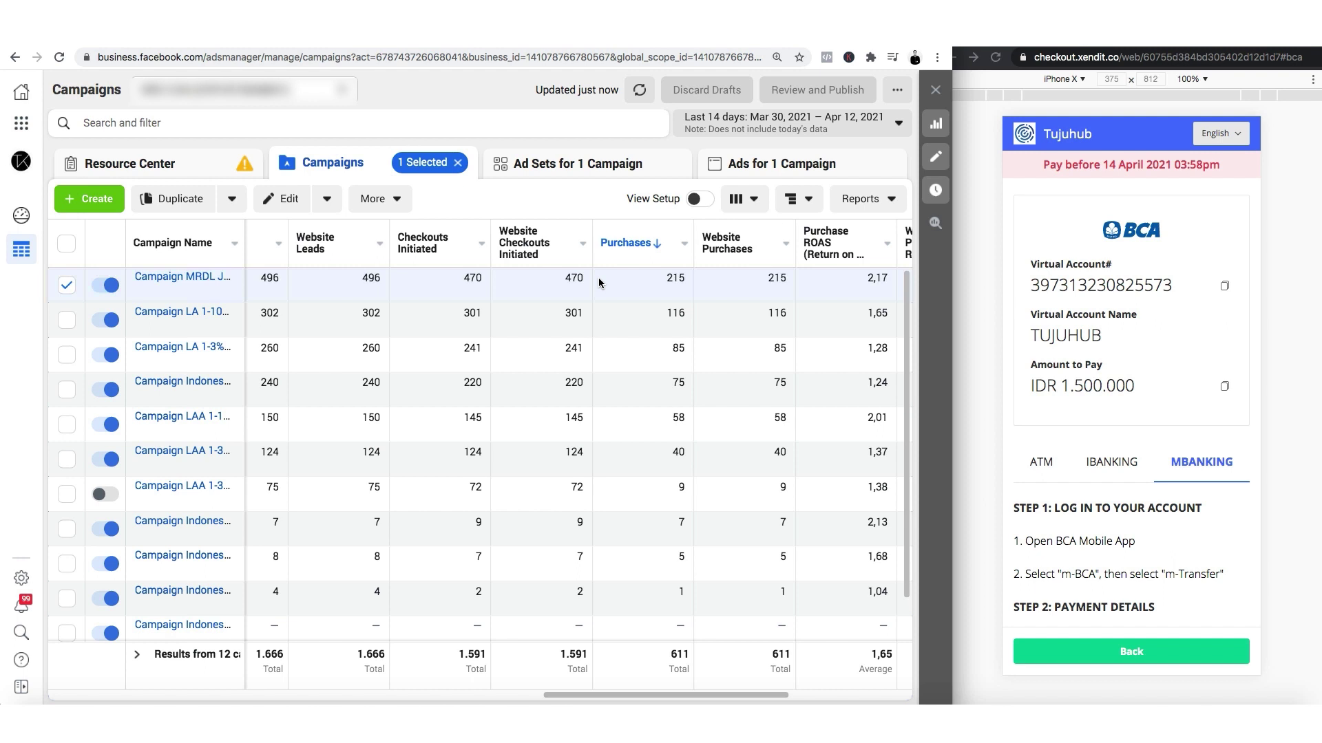
Widen the Xendit checkout window beside Ads Manager.
left_click(978, 281)
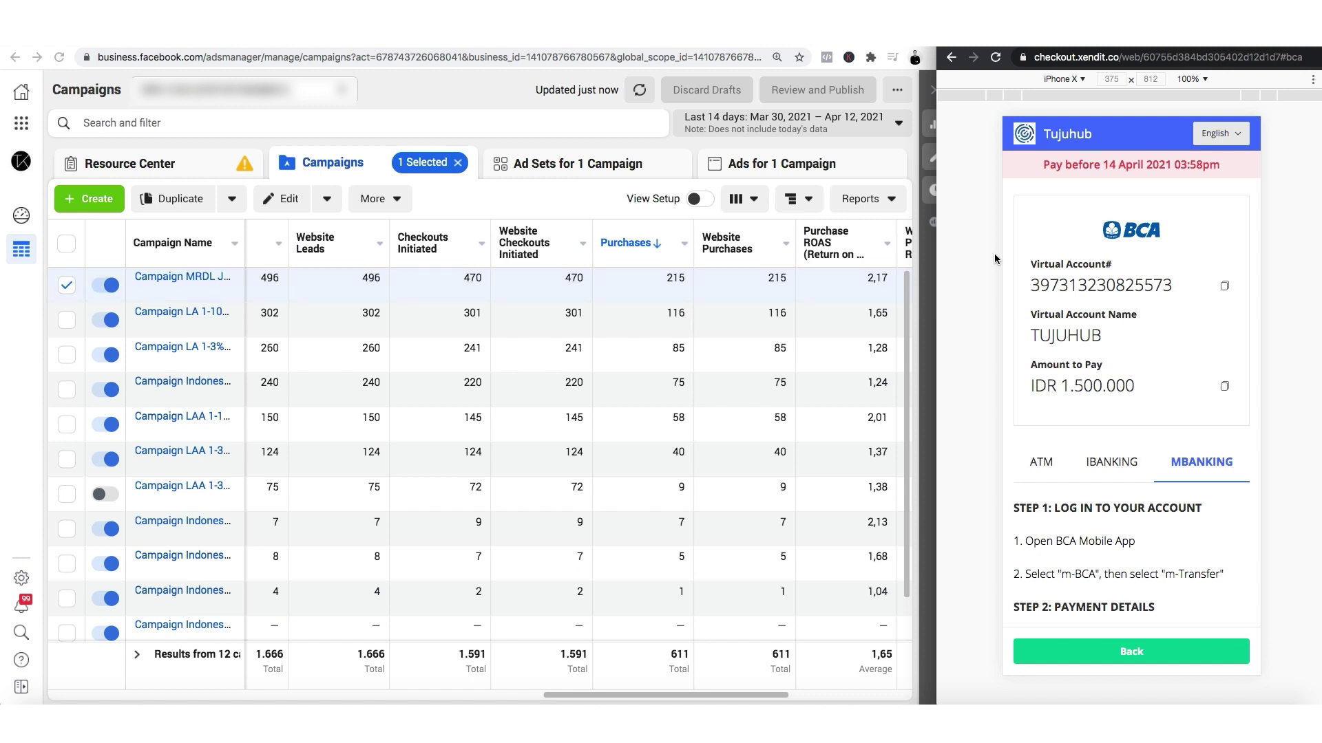
left_click_drag(937, 365, 905, 363)
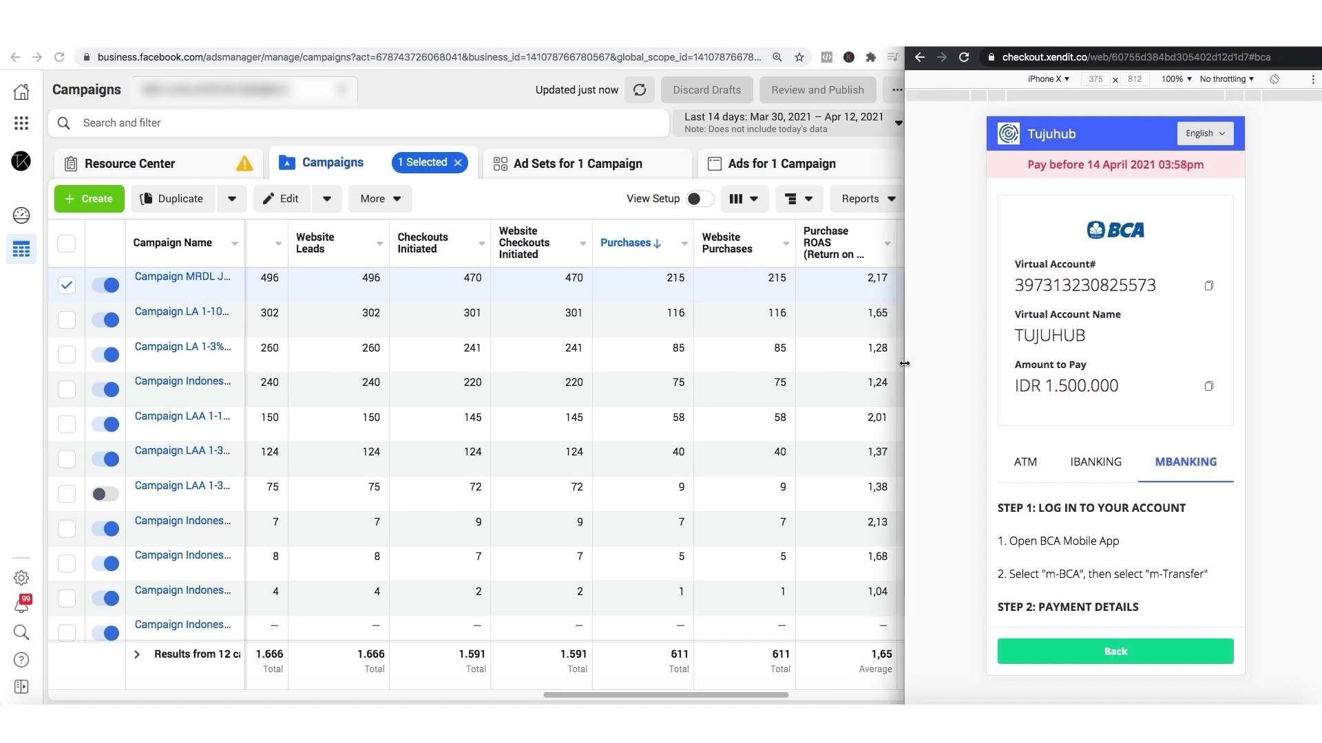
left_click_drag(904, 364, 905, 358)
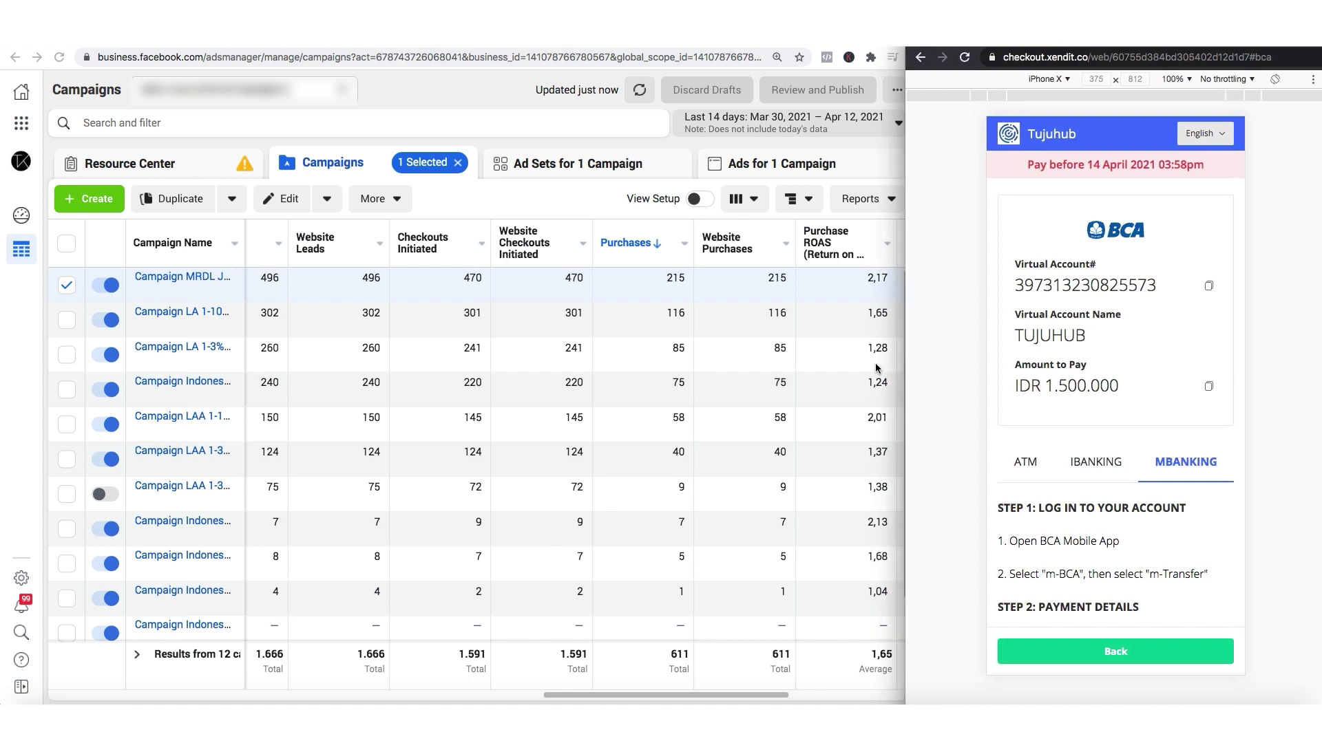